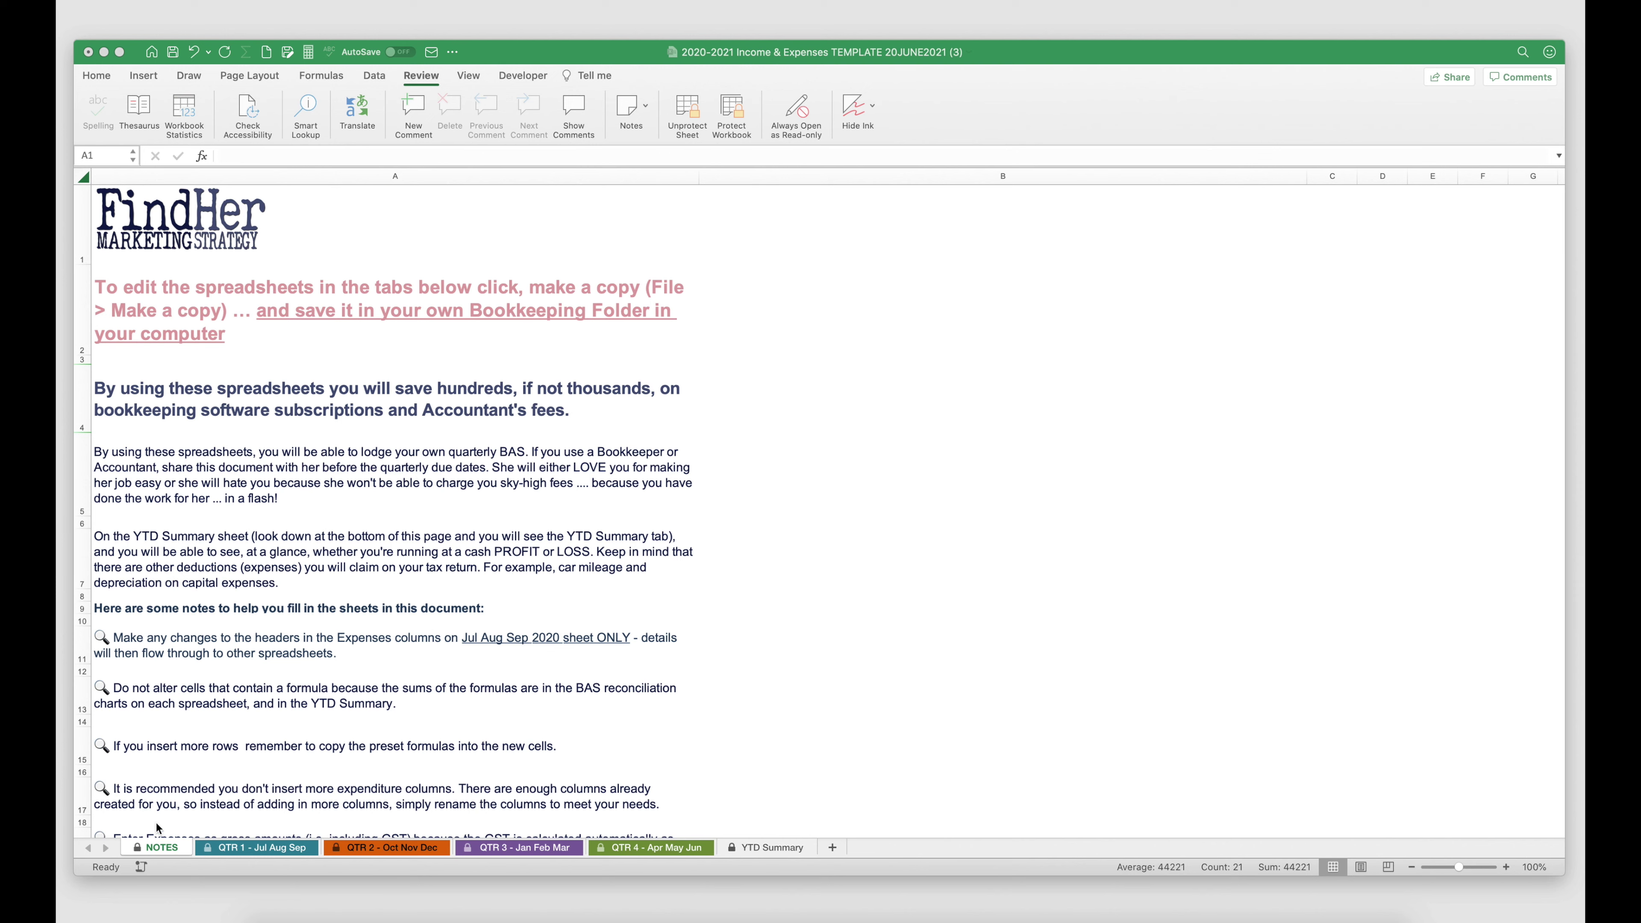
Bring the bookkeeping workbook window to the front on its NOTES sheet.
click(161, 851)
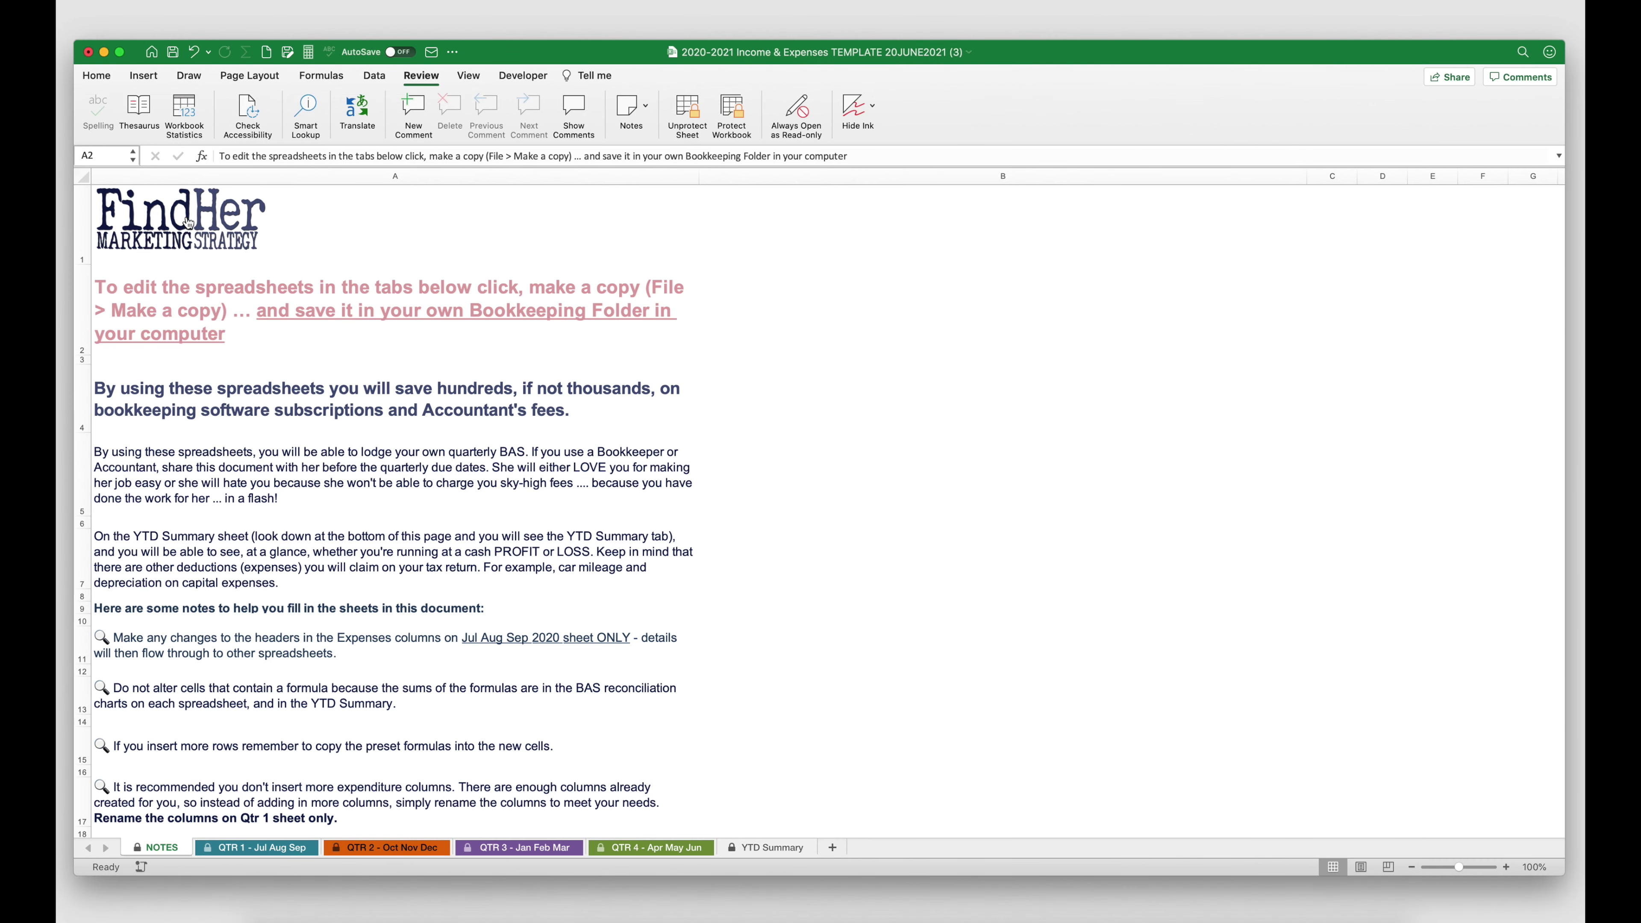
Follow the FindHer logo link to findher.com.au/biz-bookkeeping and highlight the site's URL.
click(152, 219)
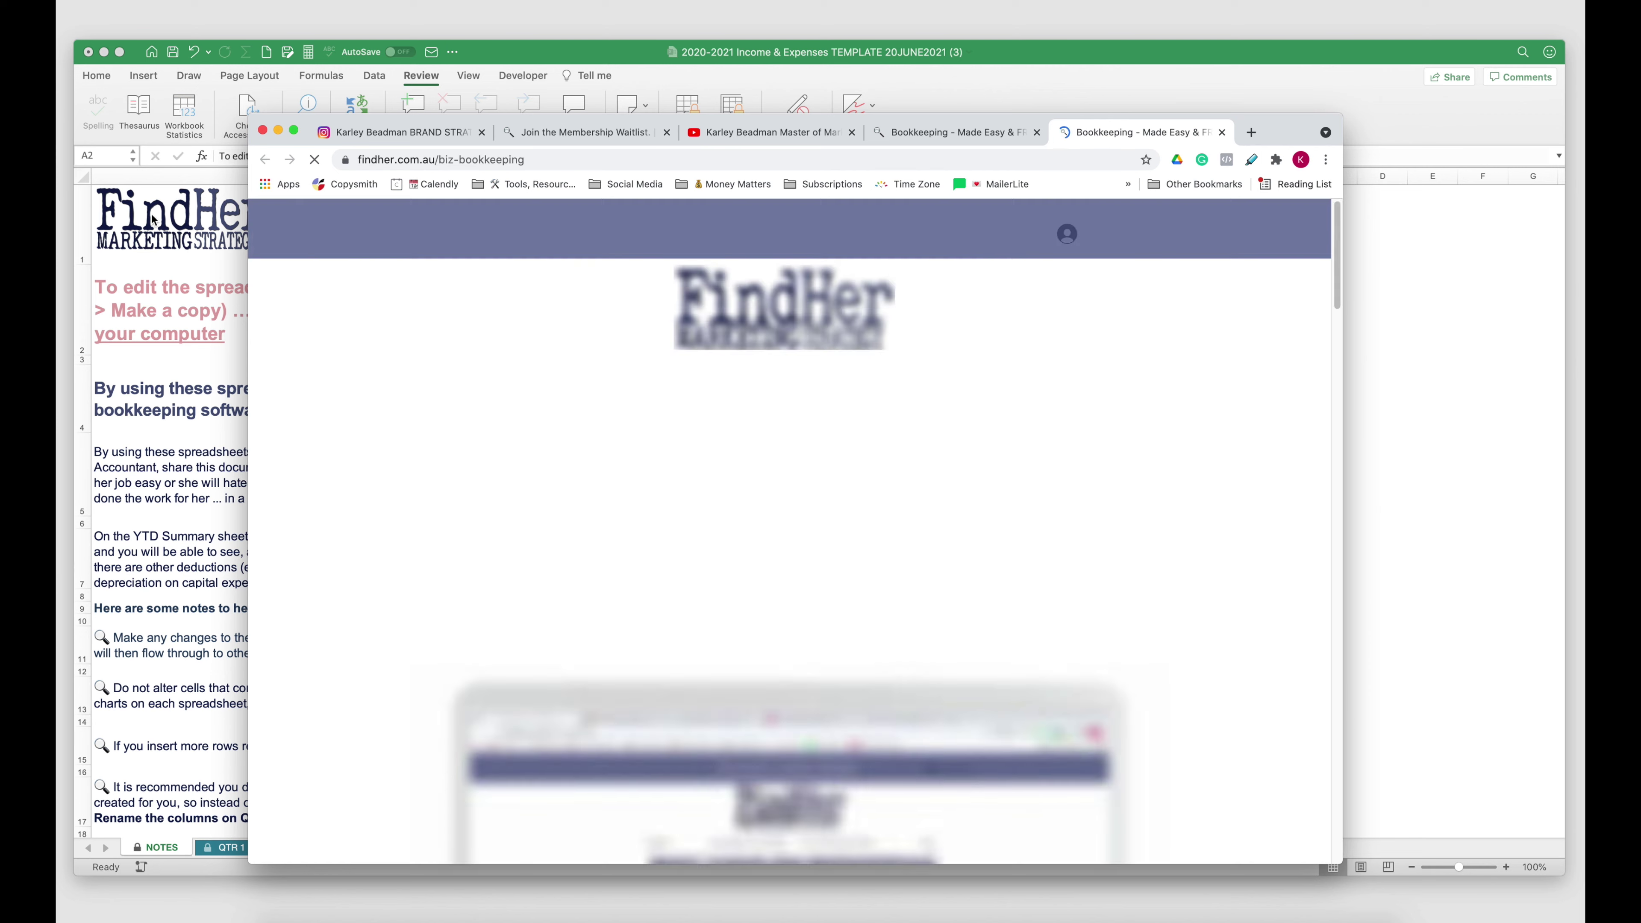
scroll(747, 503, down, 2)
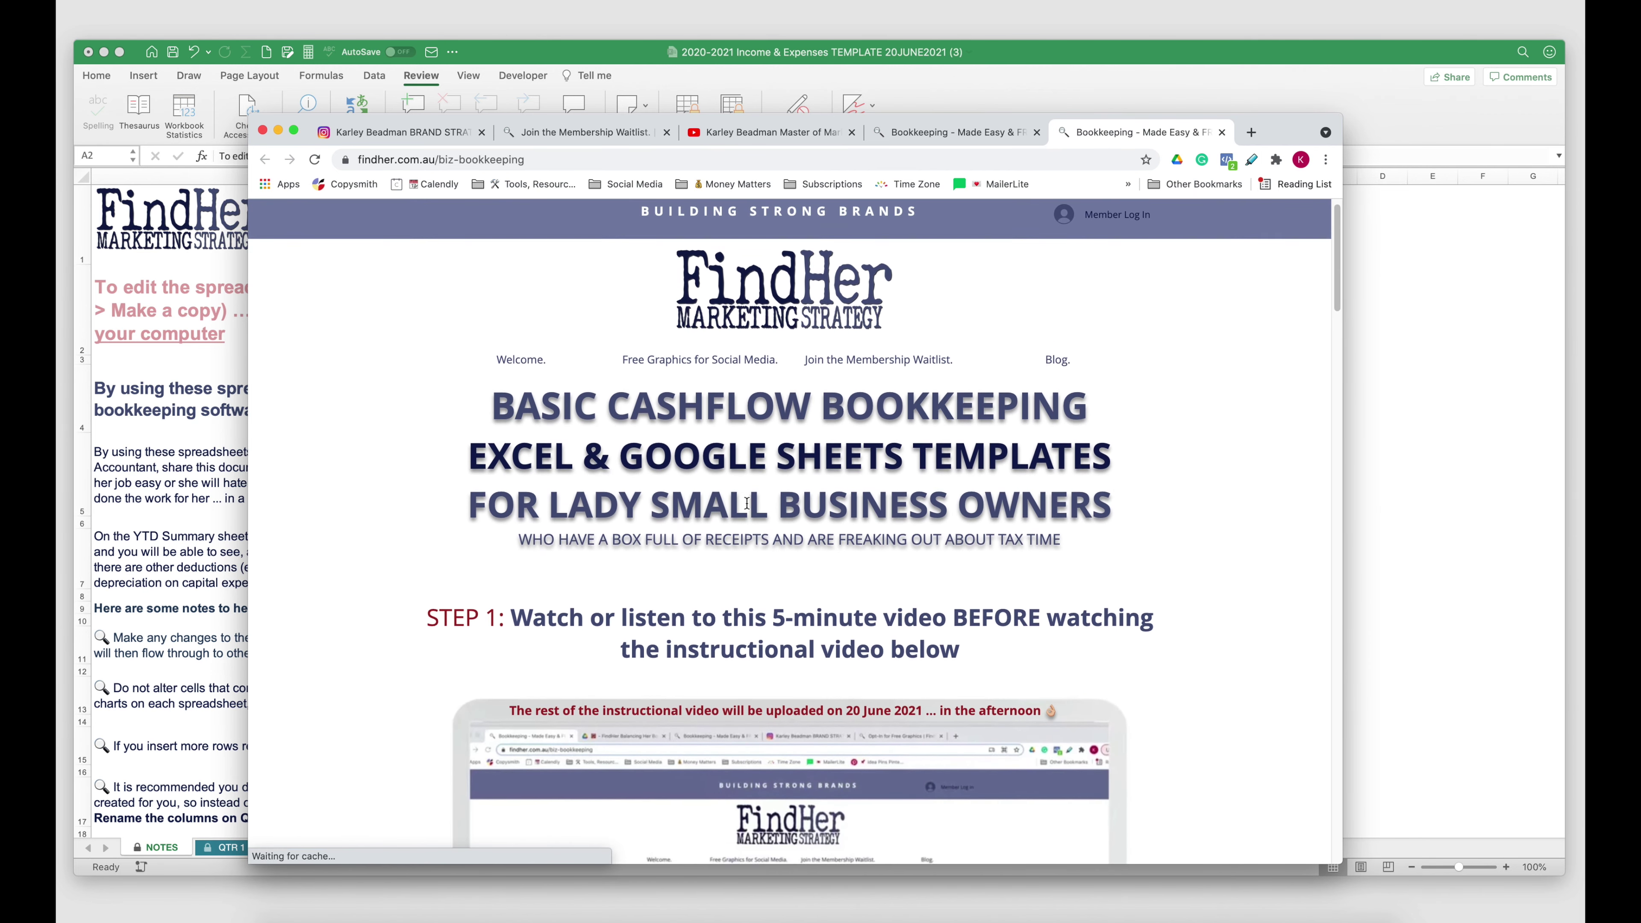
drag(361, 159, 536, 159)
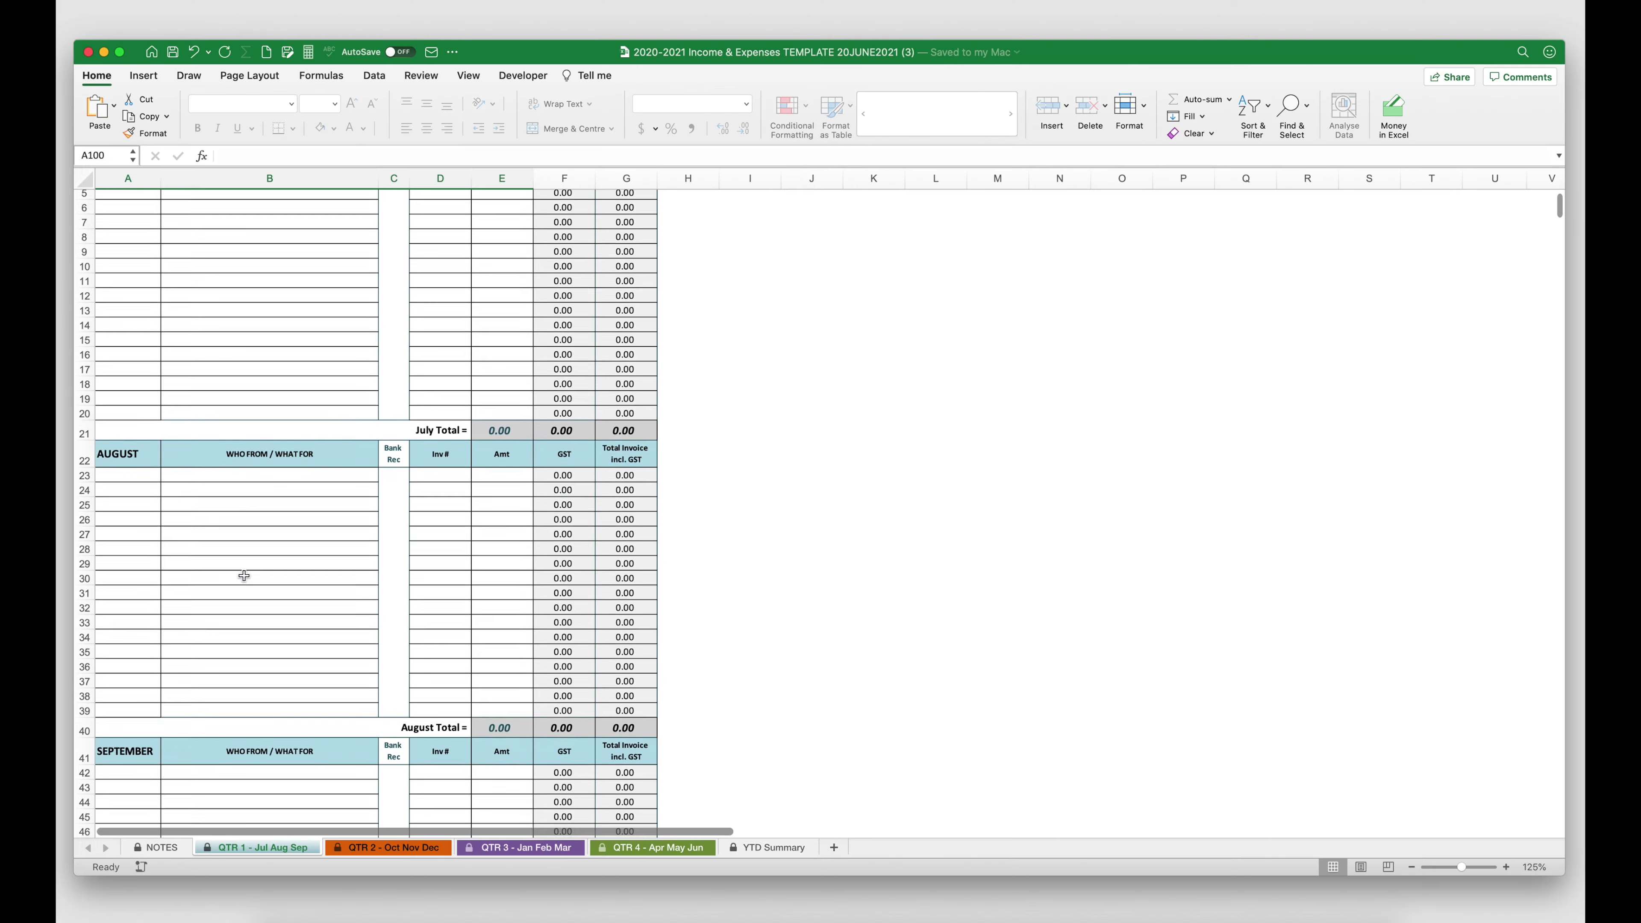
Zoom the QTR 1 - Jul Aug Sep sheet to 50% and scroll down to the BAS Reconciliation table.
scroll(244, 575, down, 15)
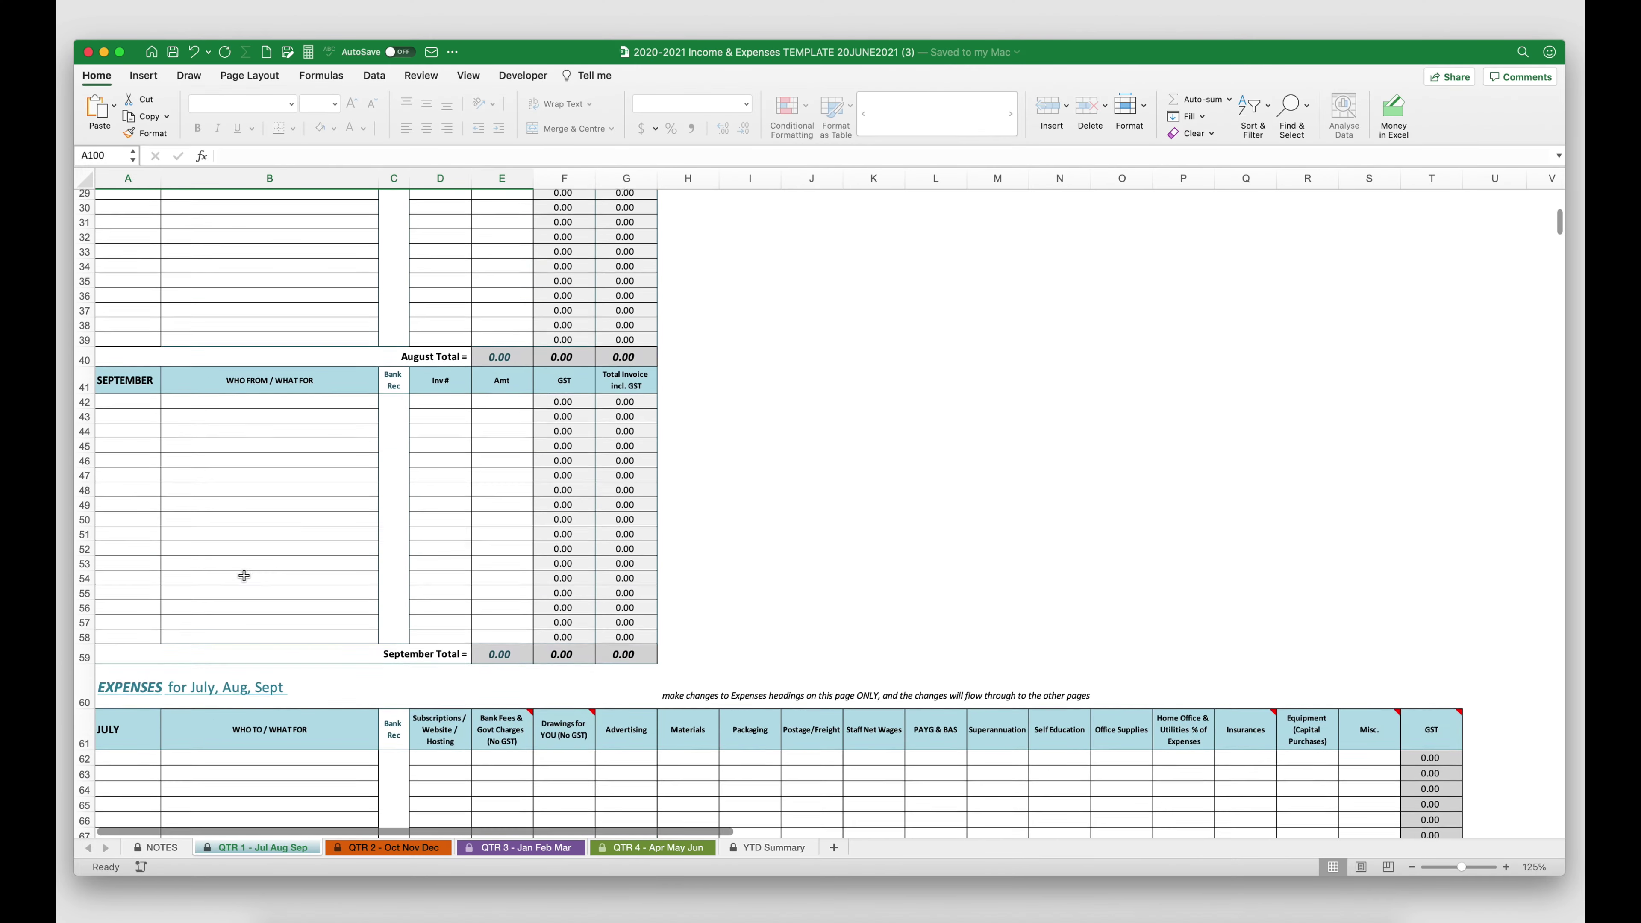
scroll(244, 575, down, 10)
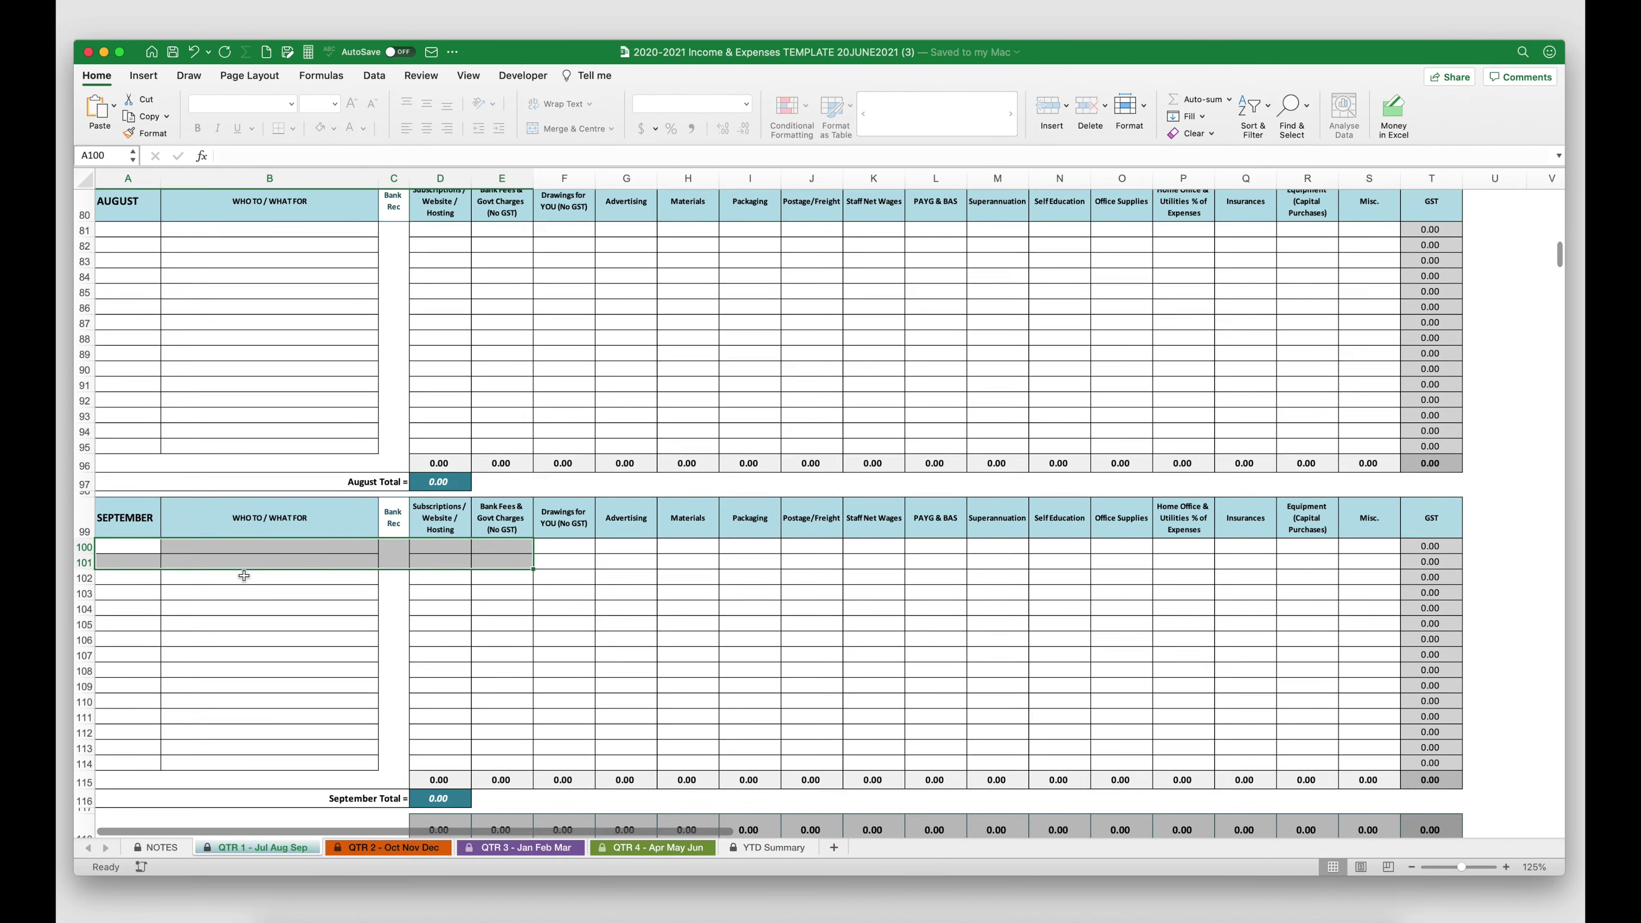
scroll(243, 575, up, 7)
scroll(243, 575, up, 15)
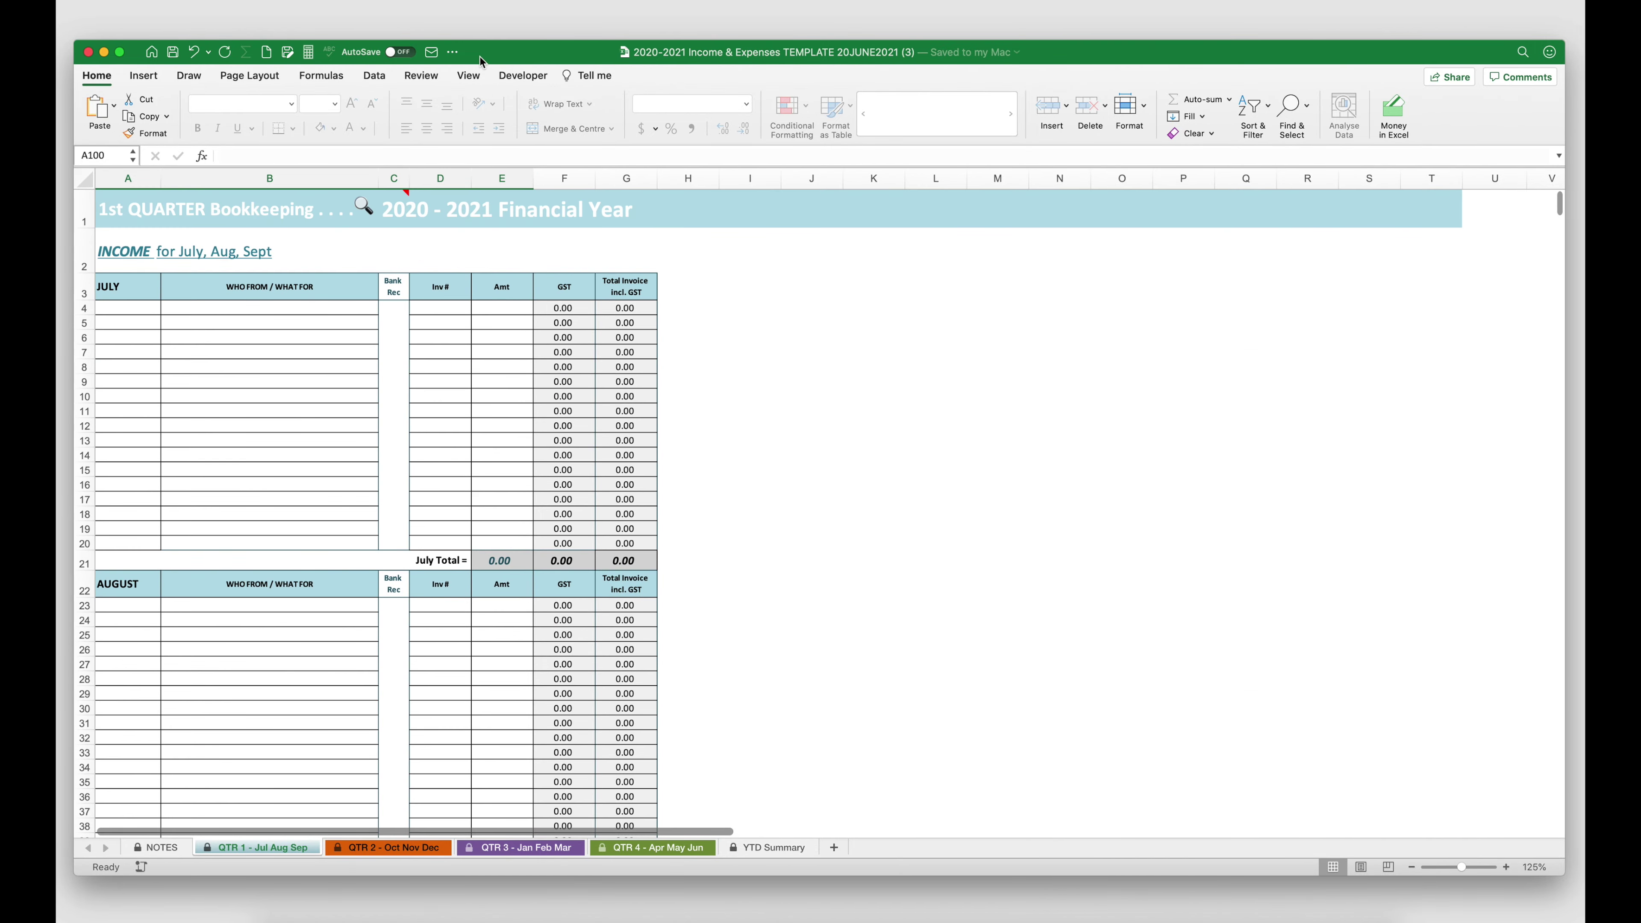
click(469, 76)
scroll(407, 386, down, 5)
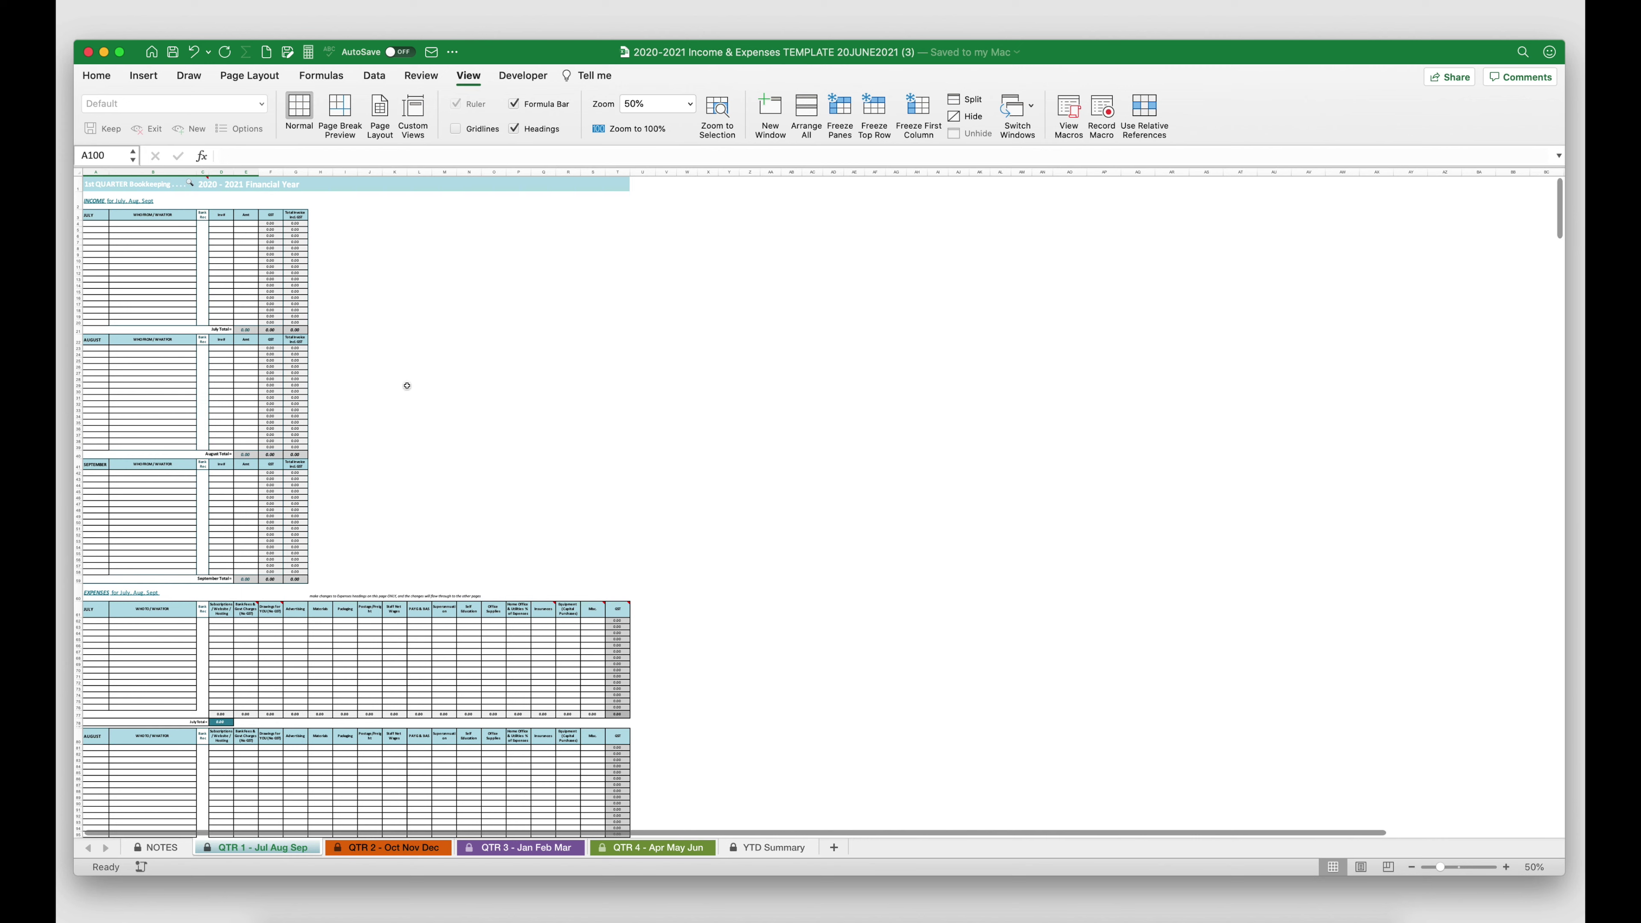
scroll(407, 386, down, 15)
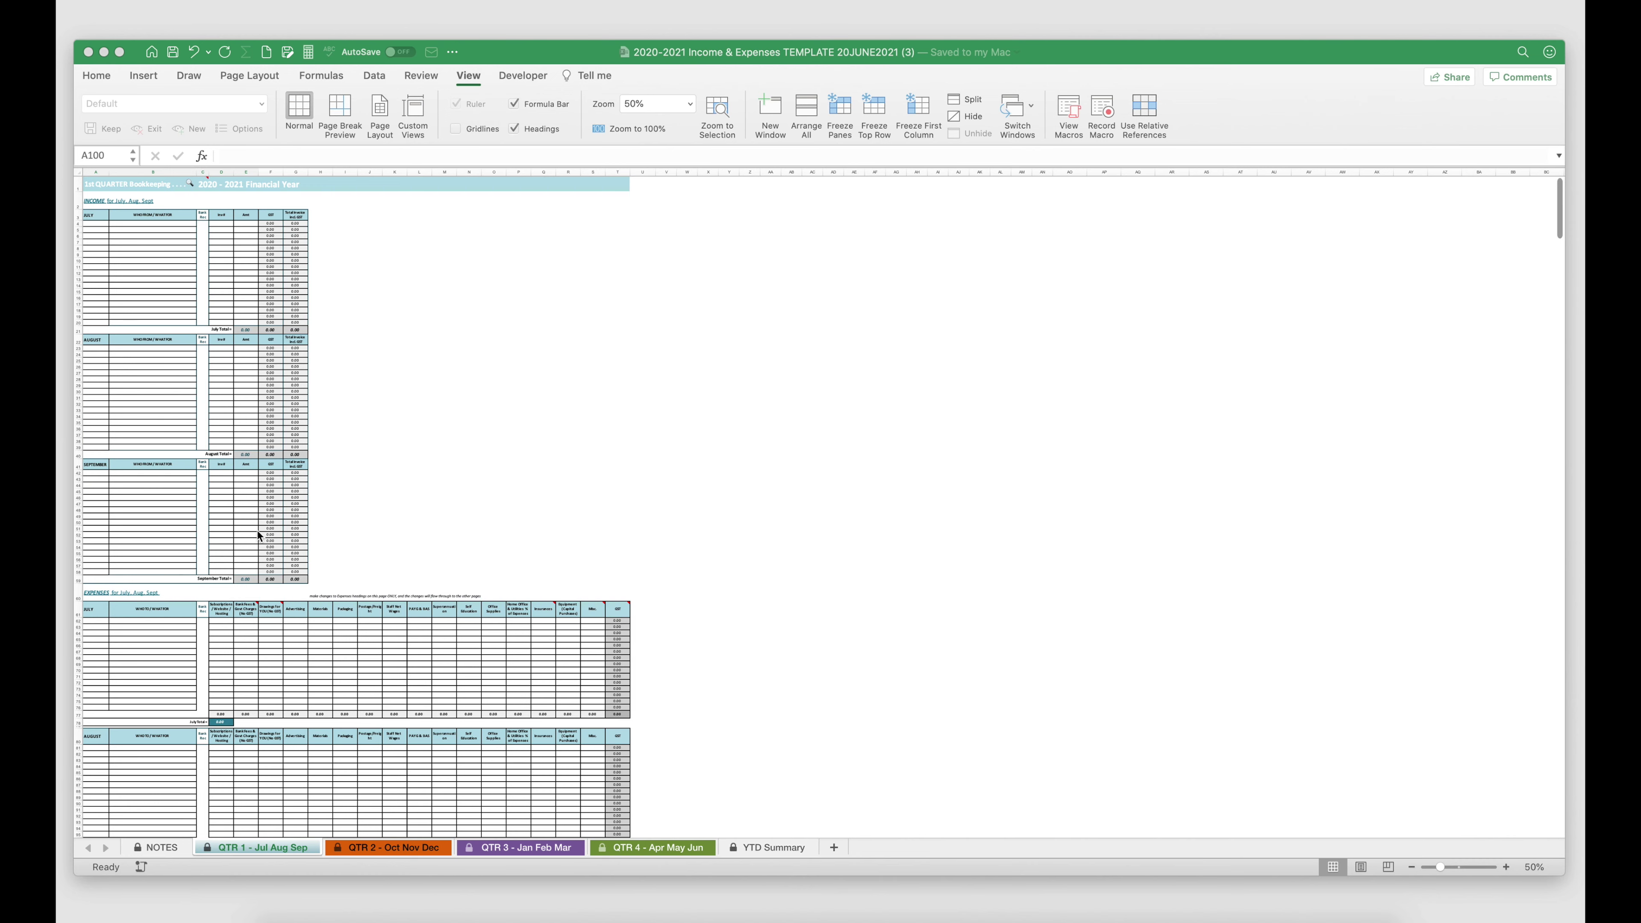
scroll(181, 407, down, 5)
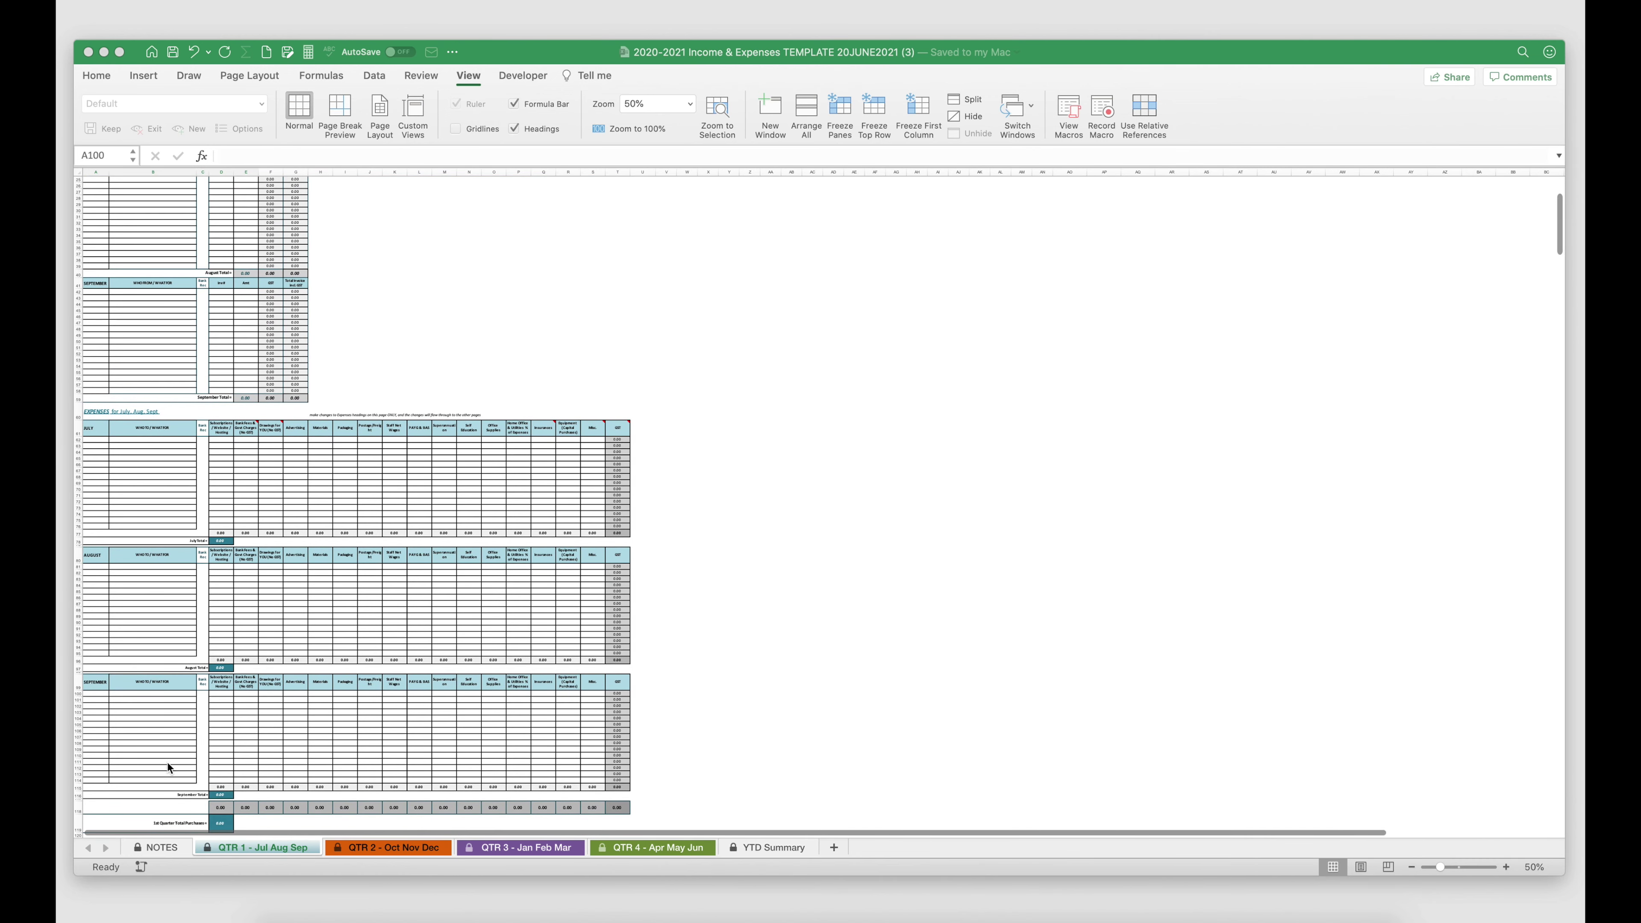
scroll(332, 560, down, 5)
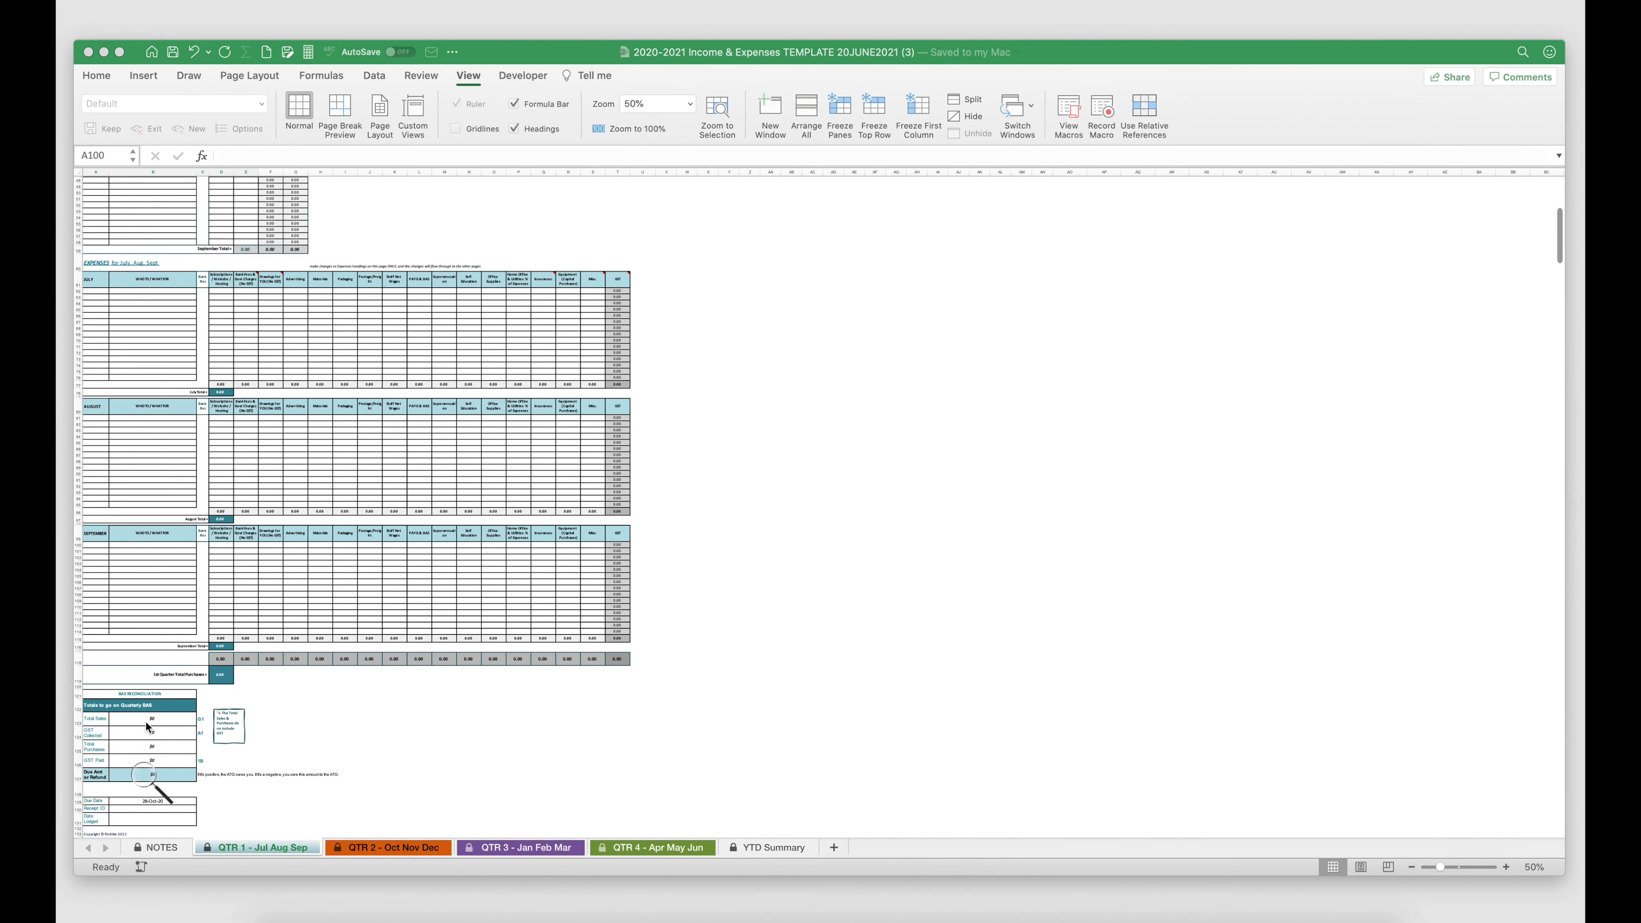
scroll(191, 502, up, 9)
scroll(252, 443, down, 9)
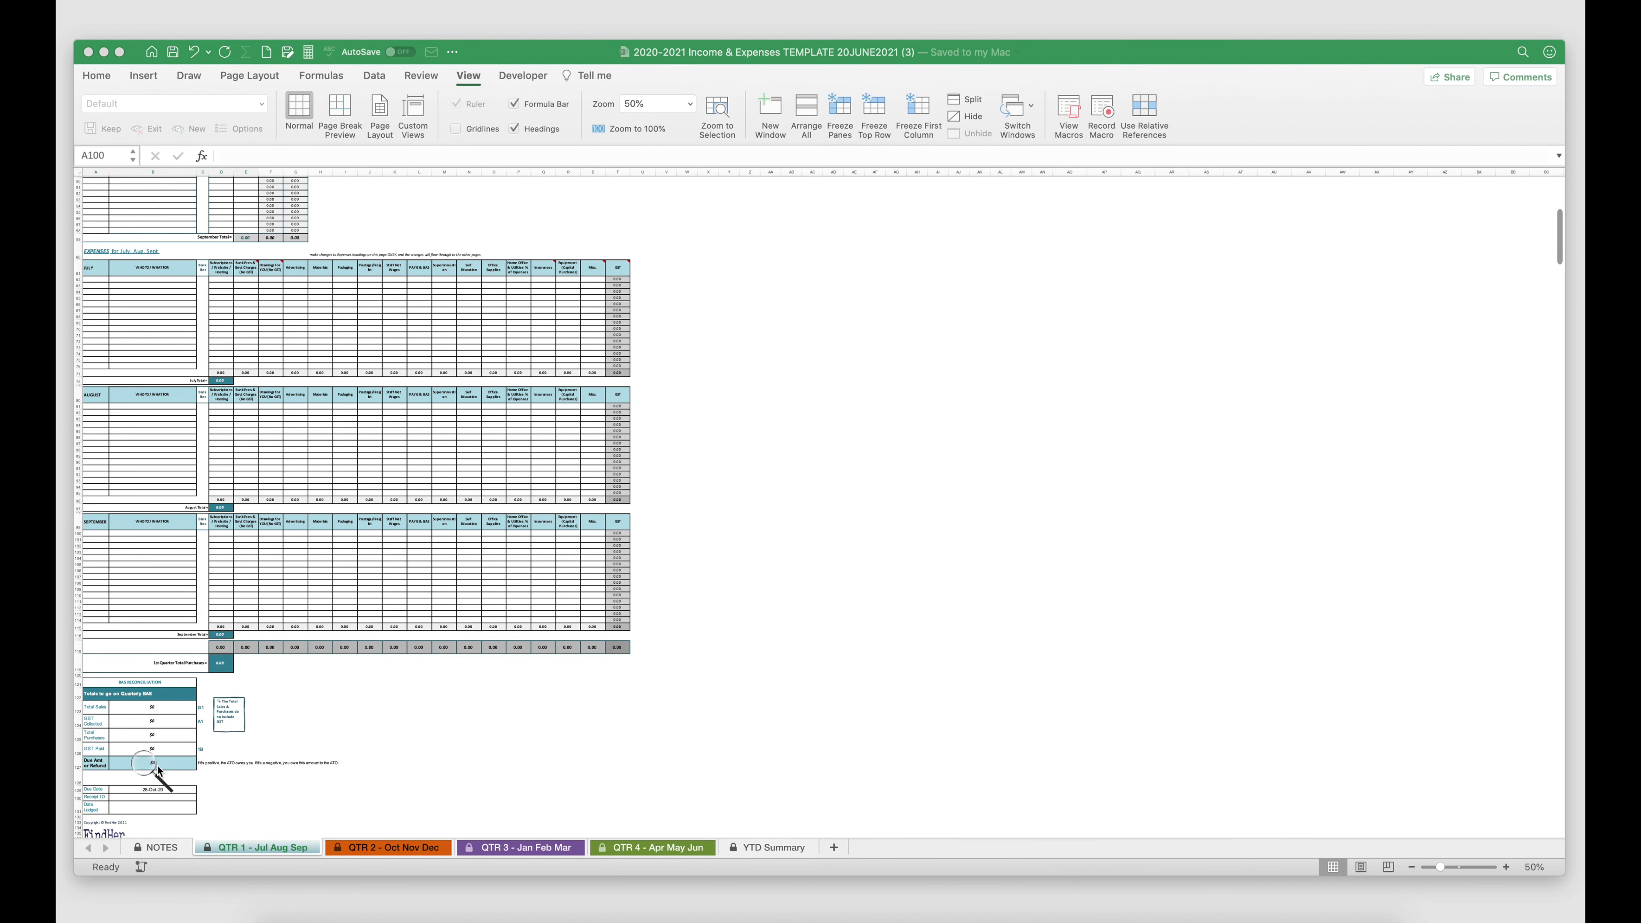
scroll(931, 378, down, 2)
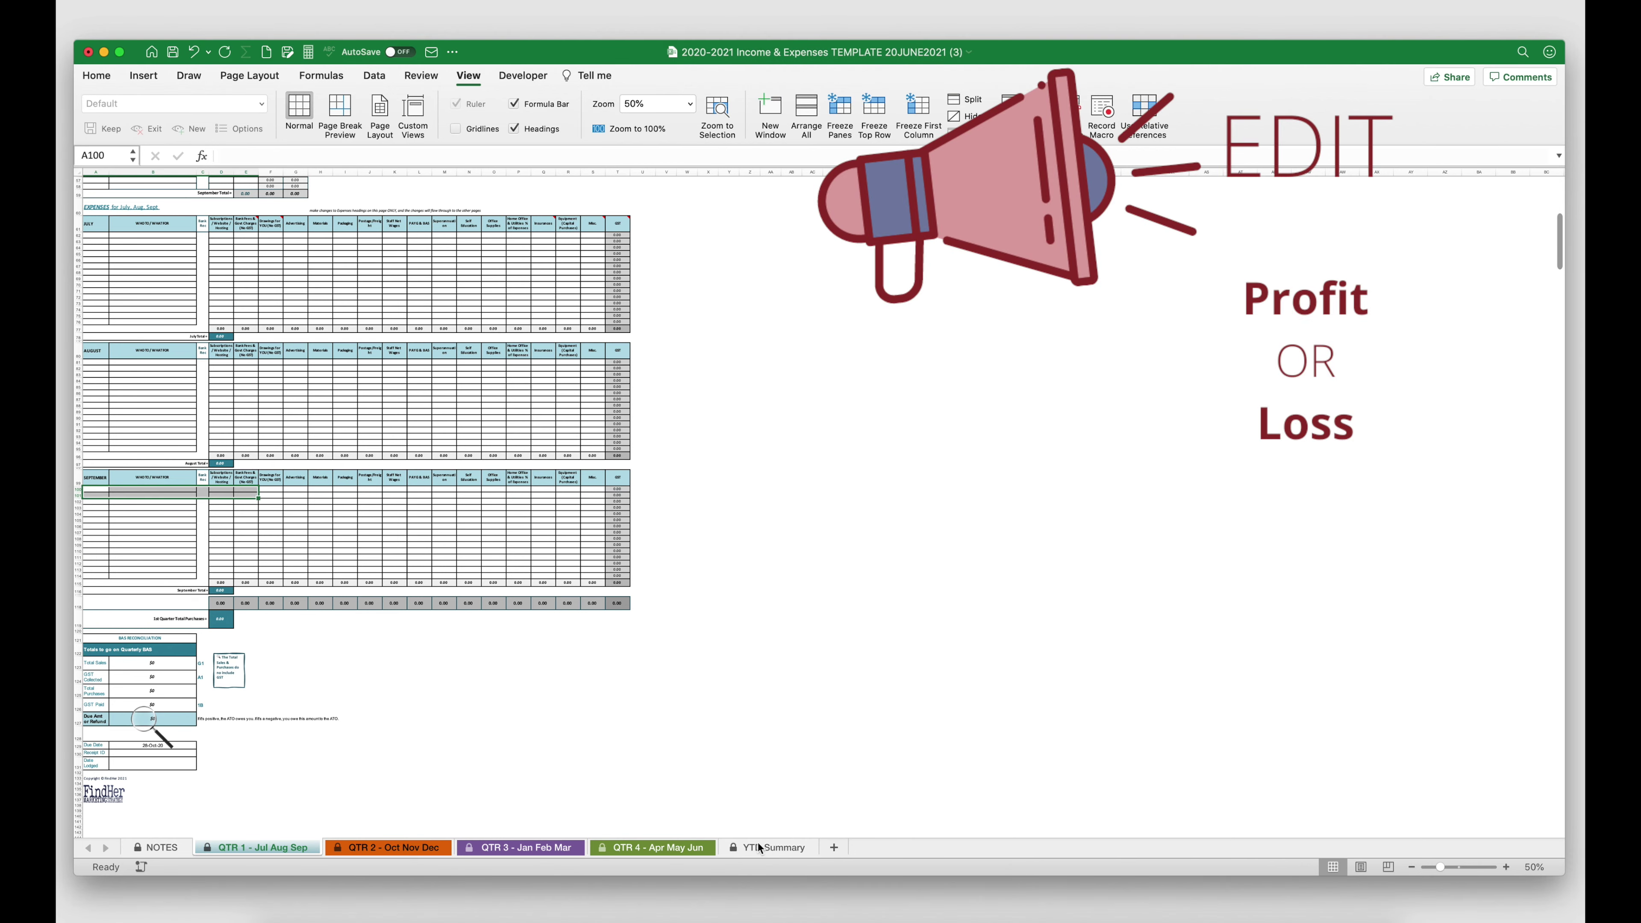
click(765, 847)
Scroll through the YTD Summary's BAS Summary, Profit & Loss and chart, then back to the top.
scroll(613, 644, down, 10)
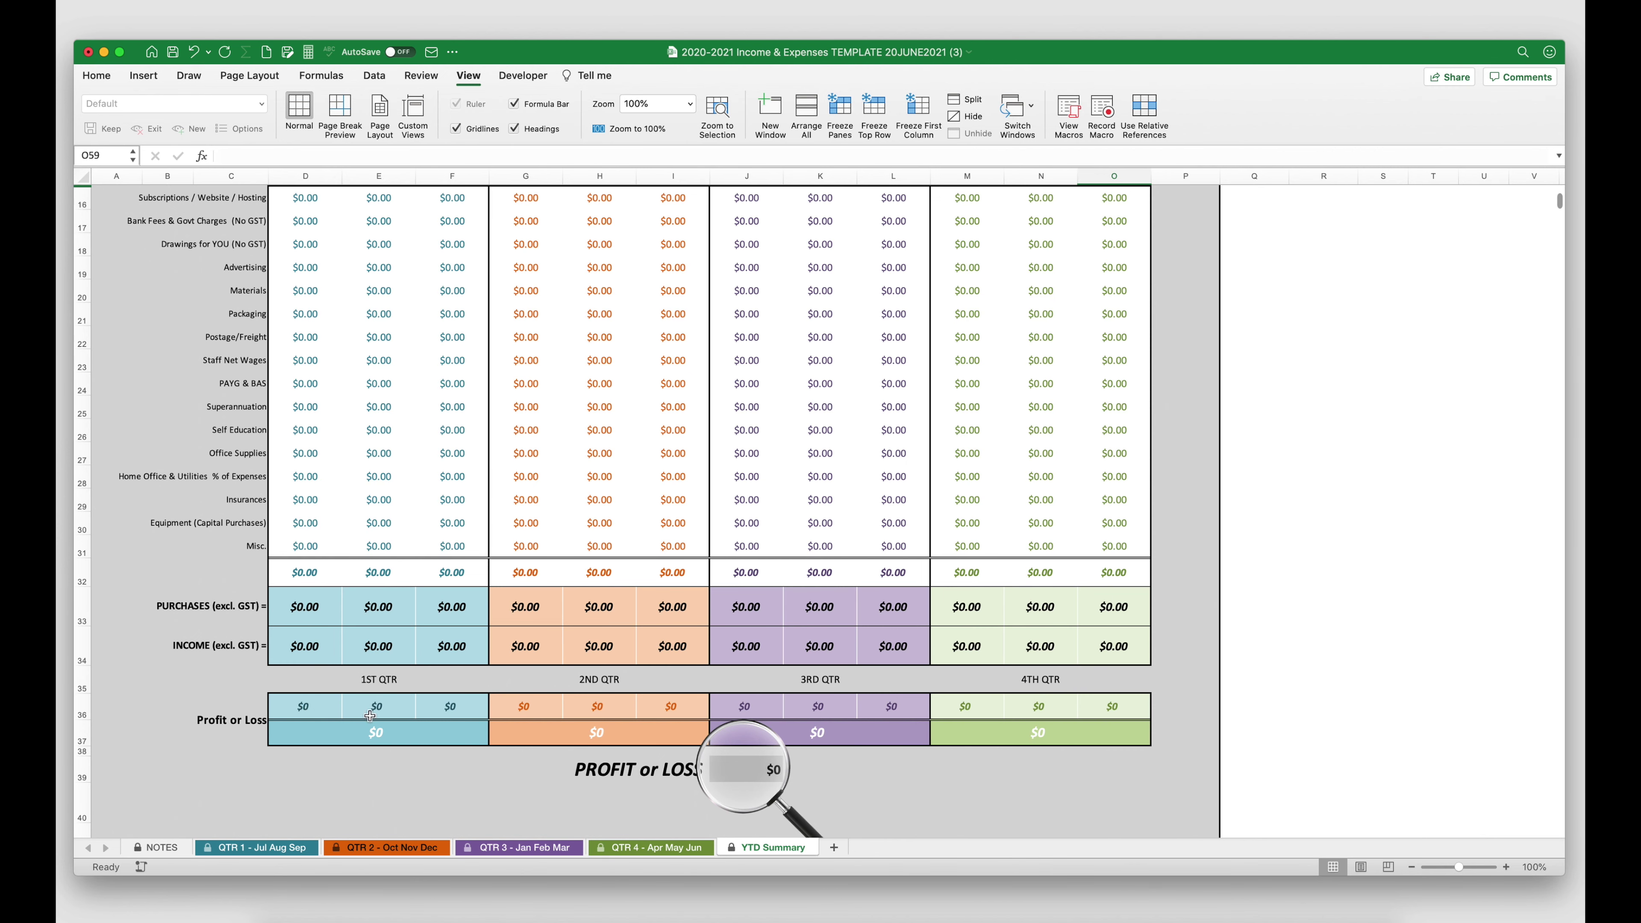
scroll(390, 706, down, 5)
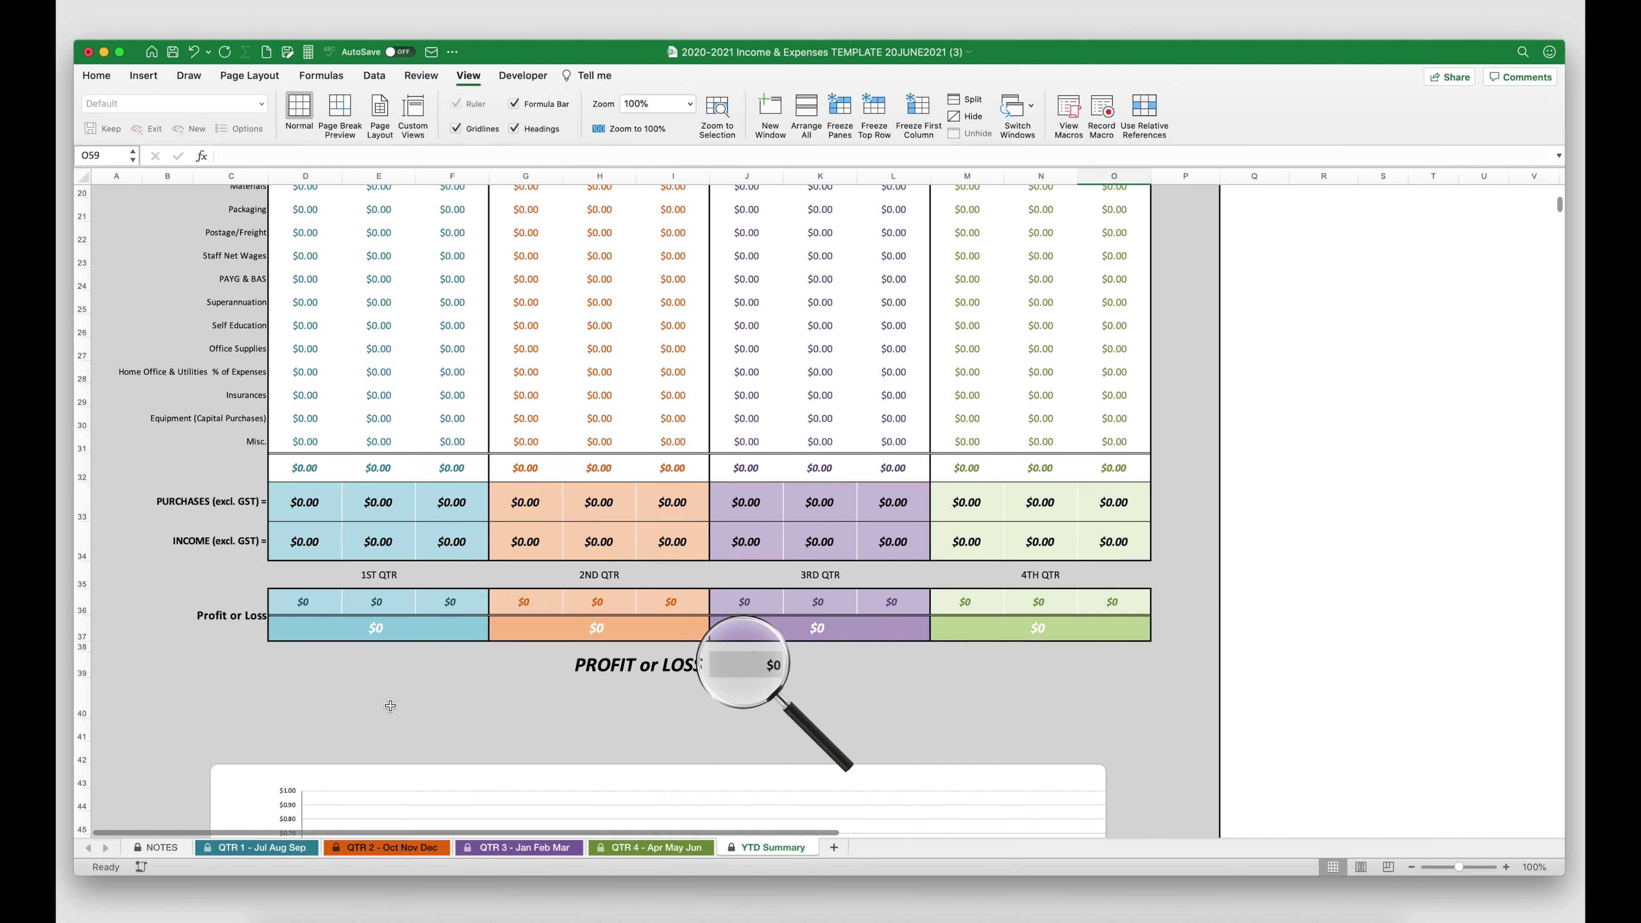
scroll(390, 706, down, 2)
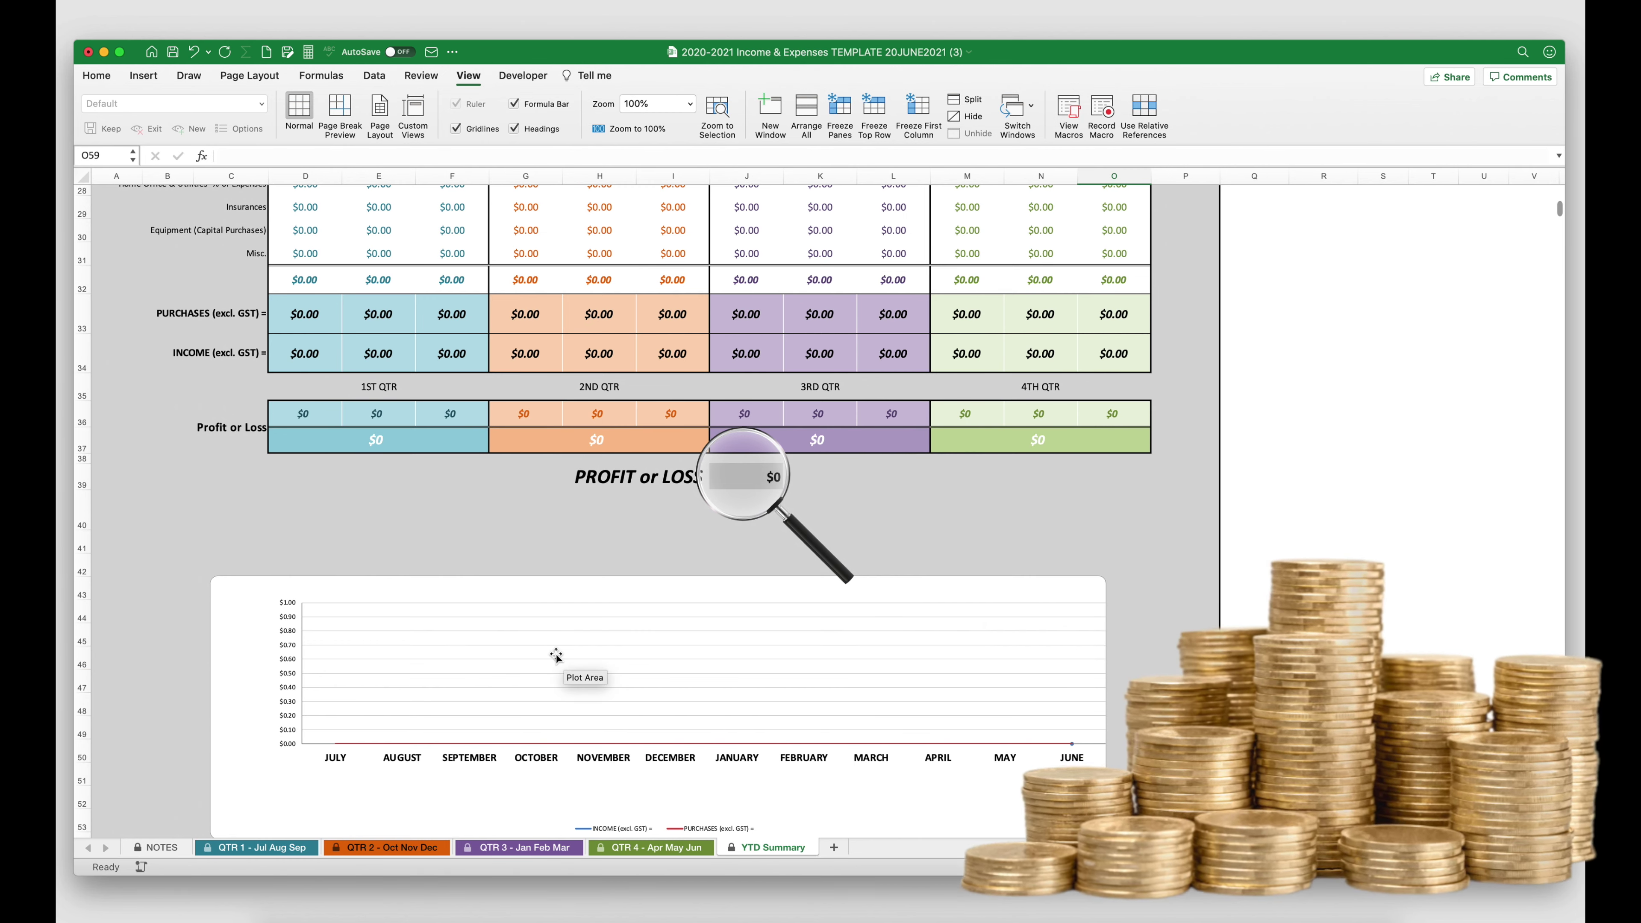
scroll(556, 654, up, 10)
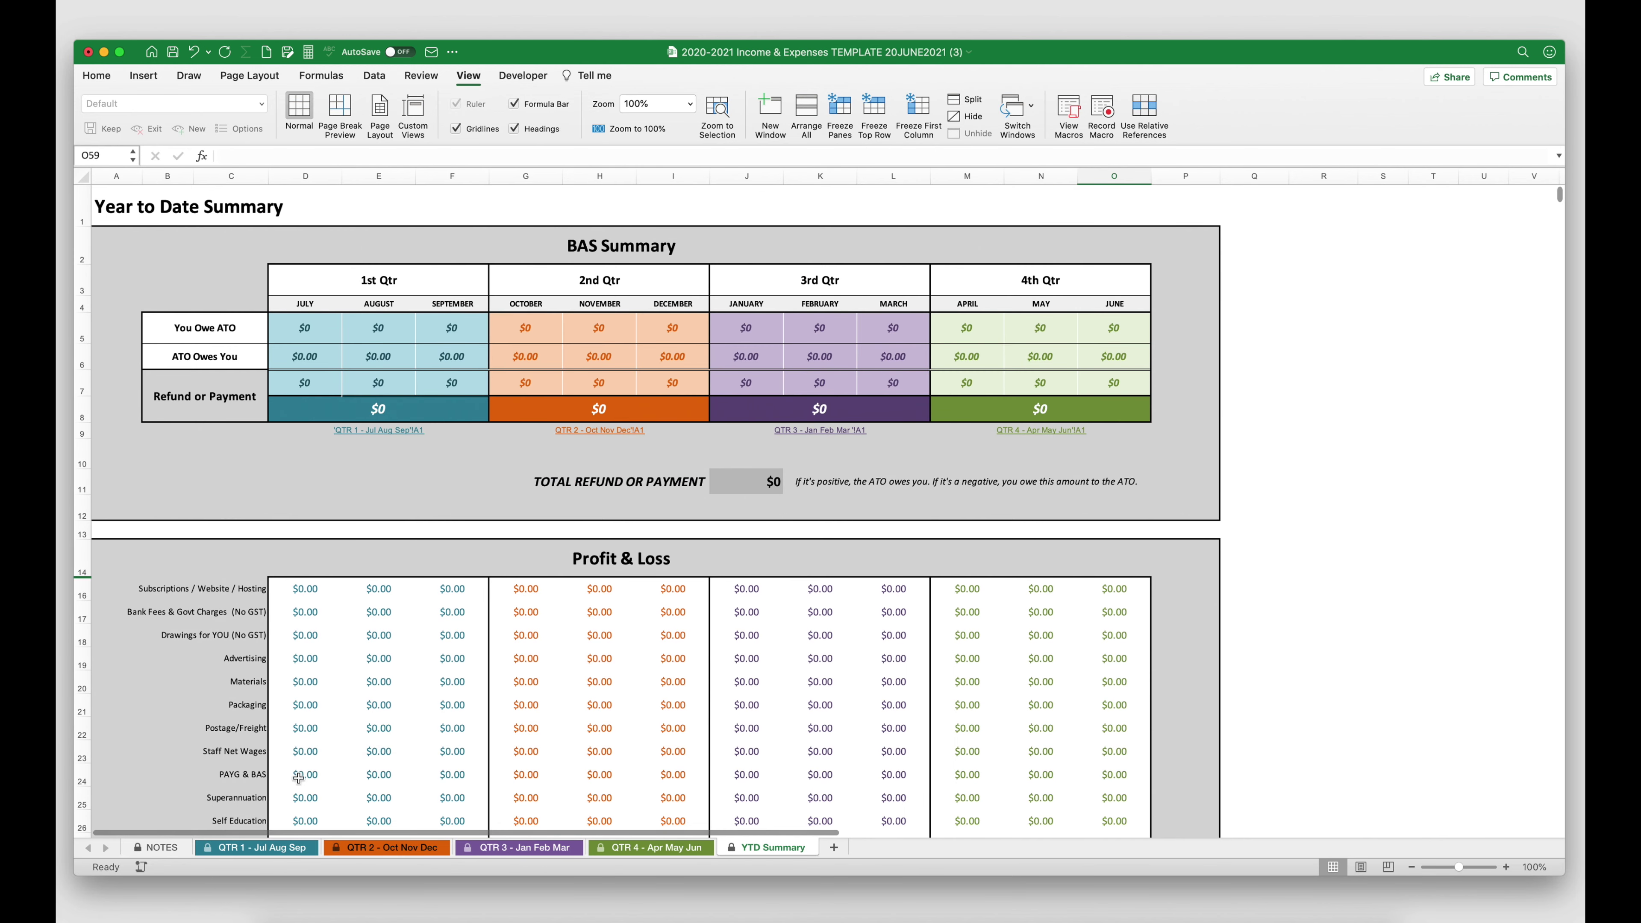
Return to the QTR 1 - Jul Aug Sep sheet, leaving the zoom level unchanged.
click(232, 848)
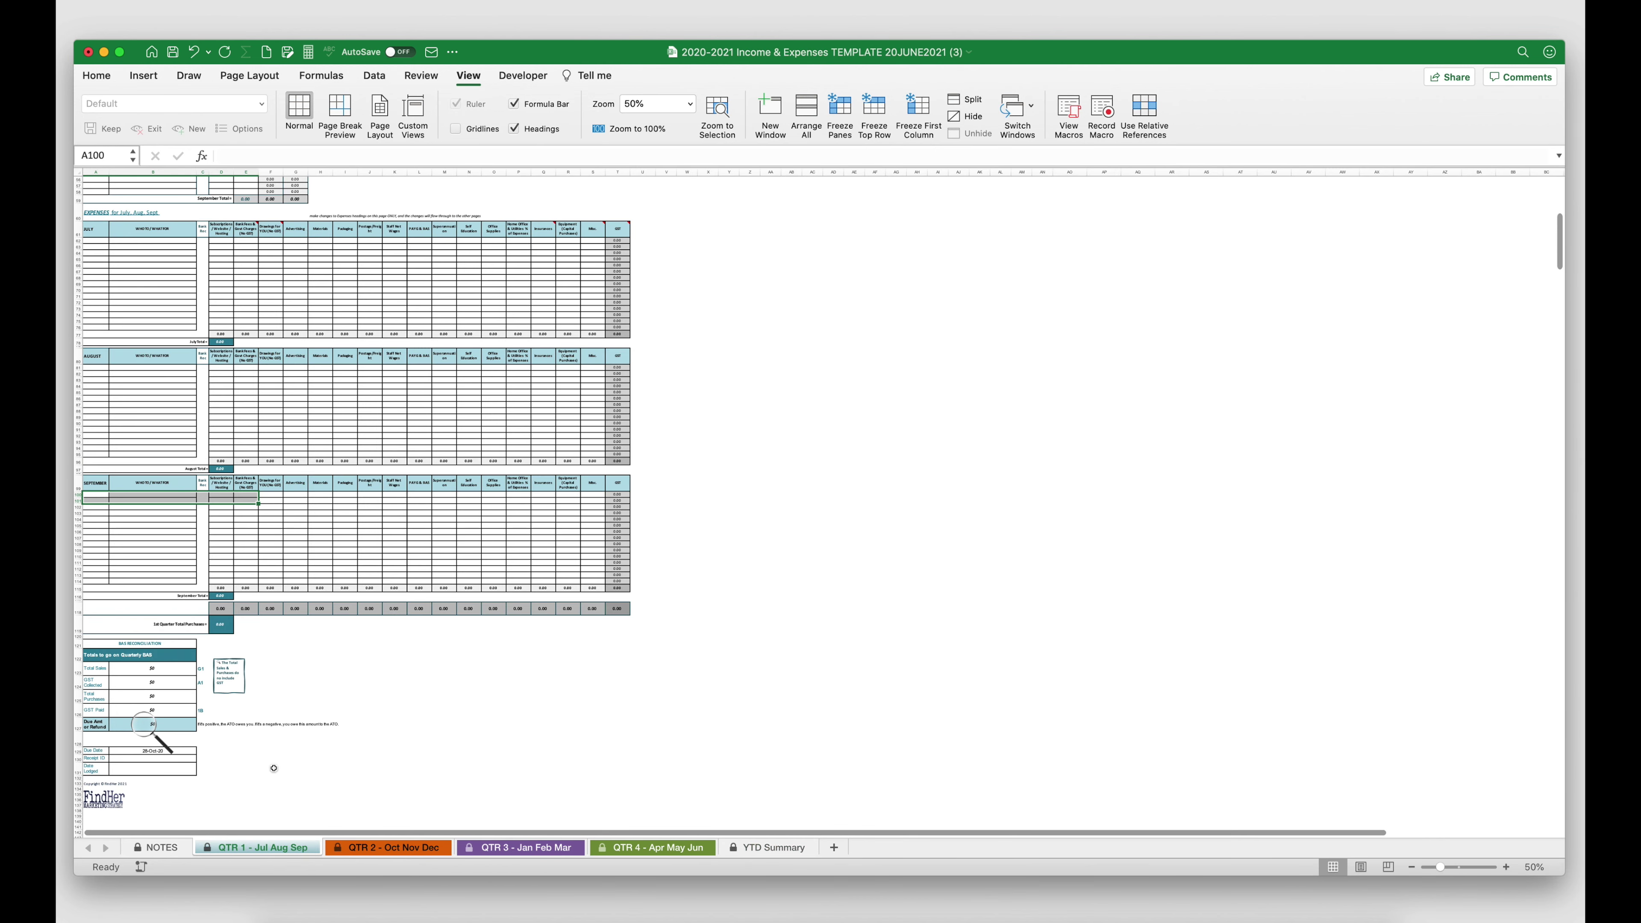
click(690, 104)
click(650, 152)
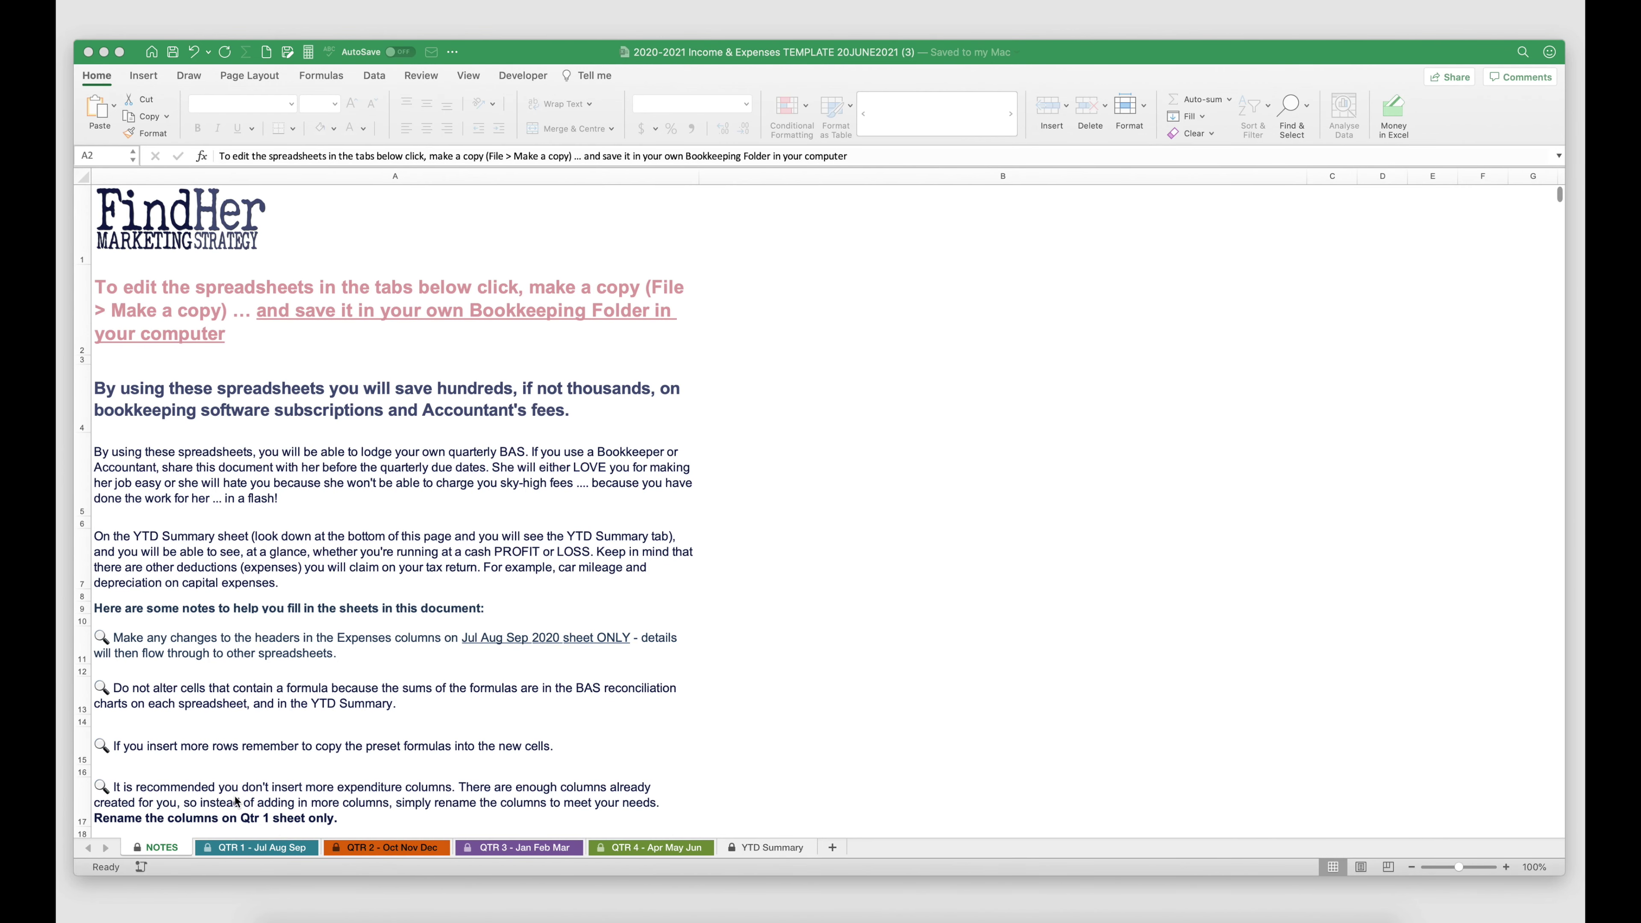
click(239, 853)
click(238, 849)
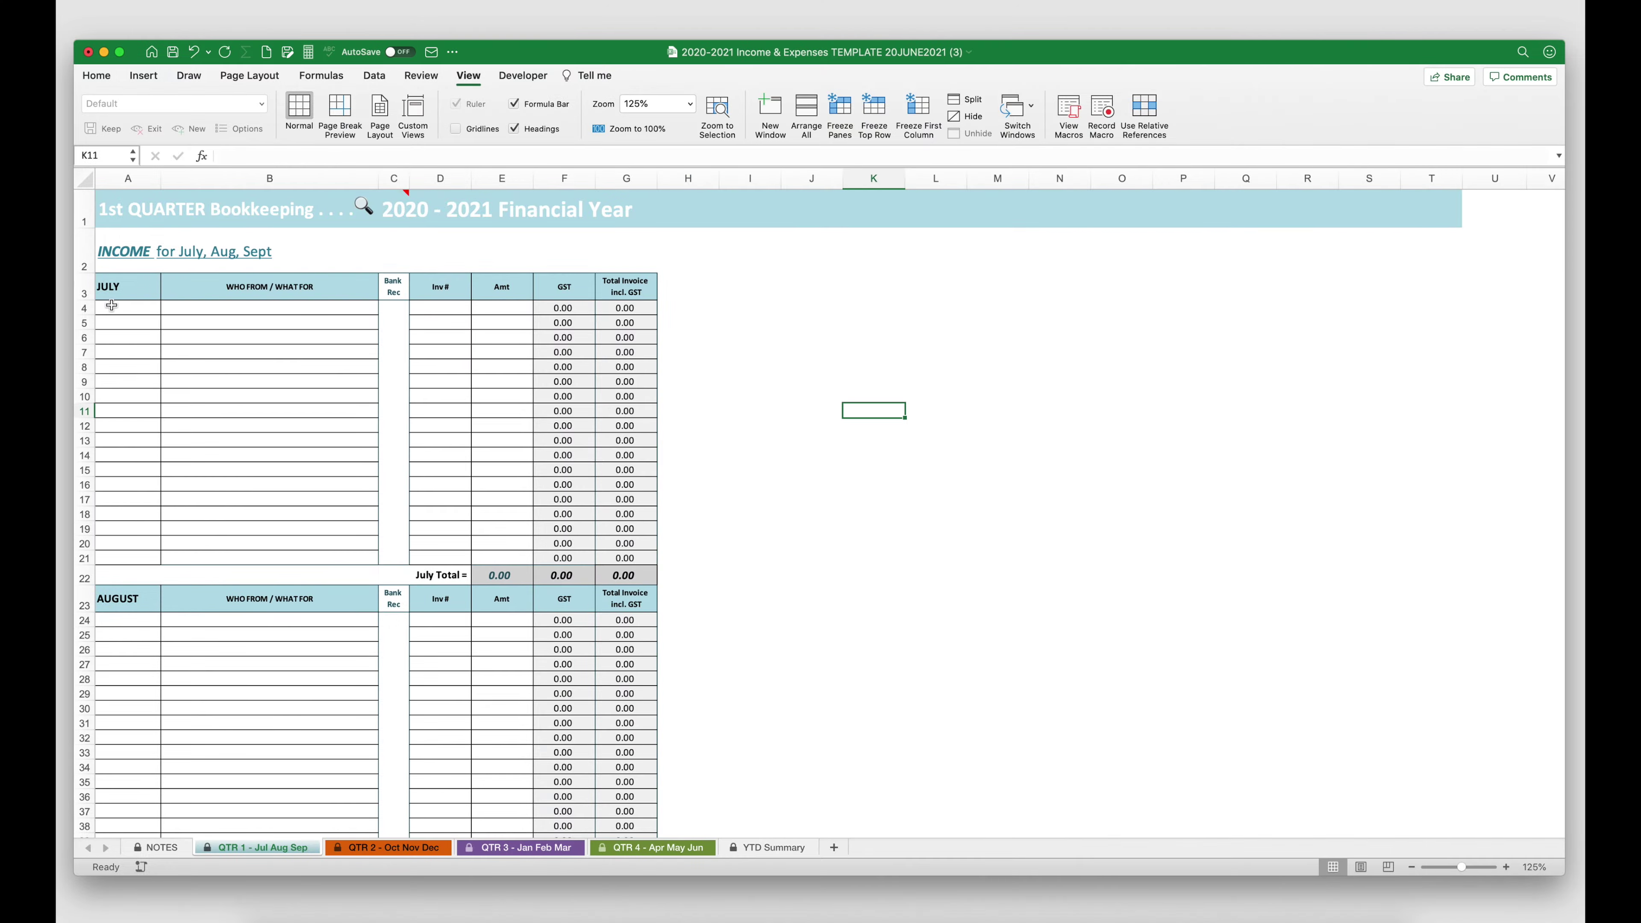
Enter the first July income row: Jul-01, Shopify Sales, 5,450.00.
click(111, 302)
text(1/7)
key(Tab)
text(Shopify Sales)
key(Tab)
key(Tab)
key(Tab)
text(5450)
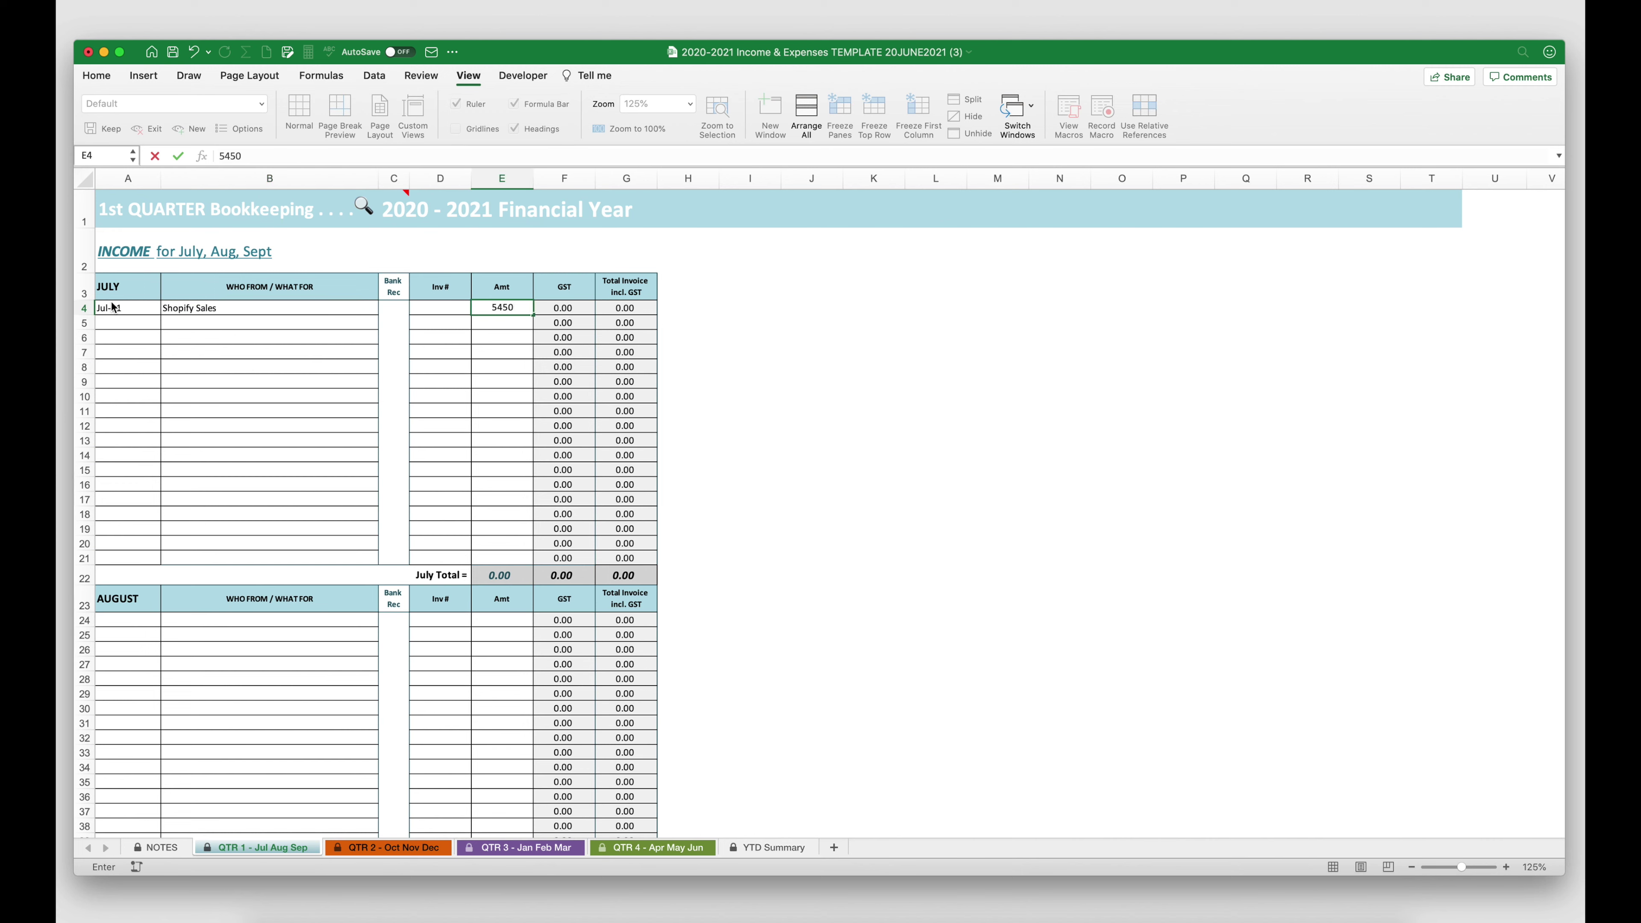
key(Return)
Add a second Jul-02 Shopify Sales entry of 6,200.00.
click(131, 323)
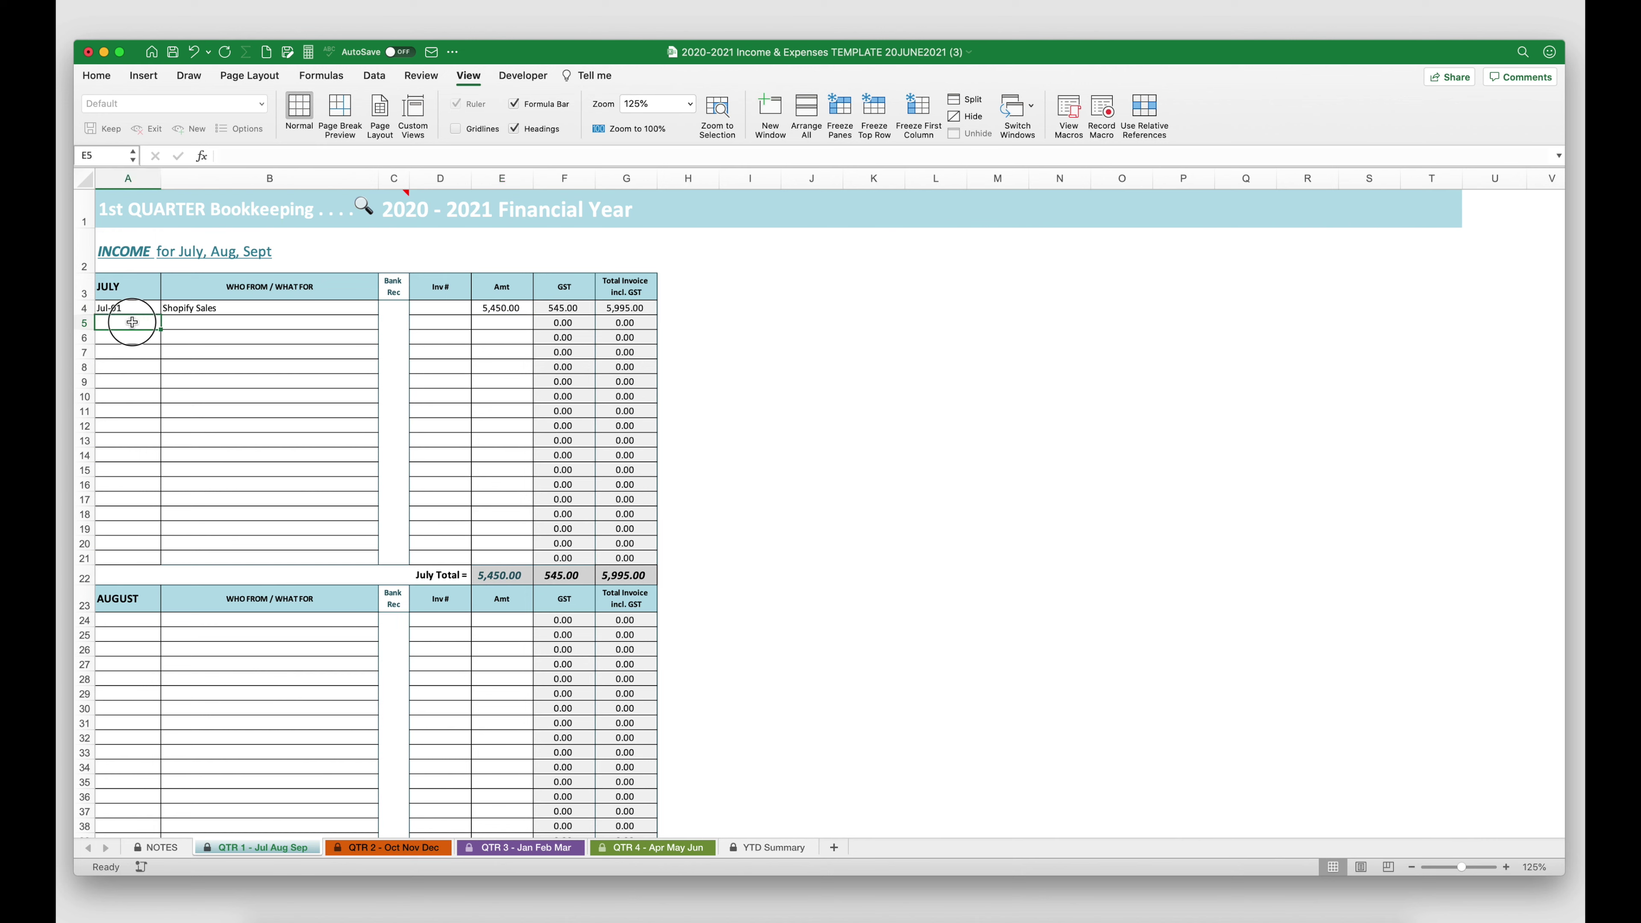
text(2/7)
key(Tab)
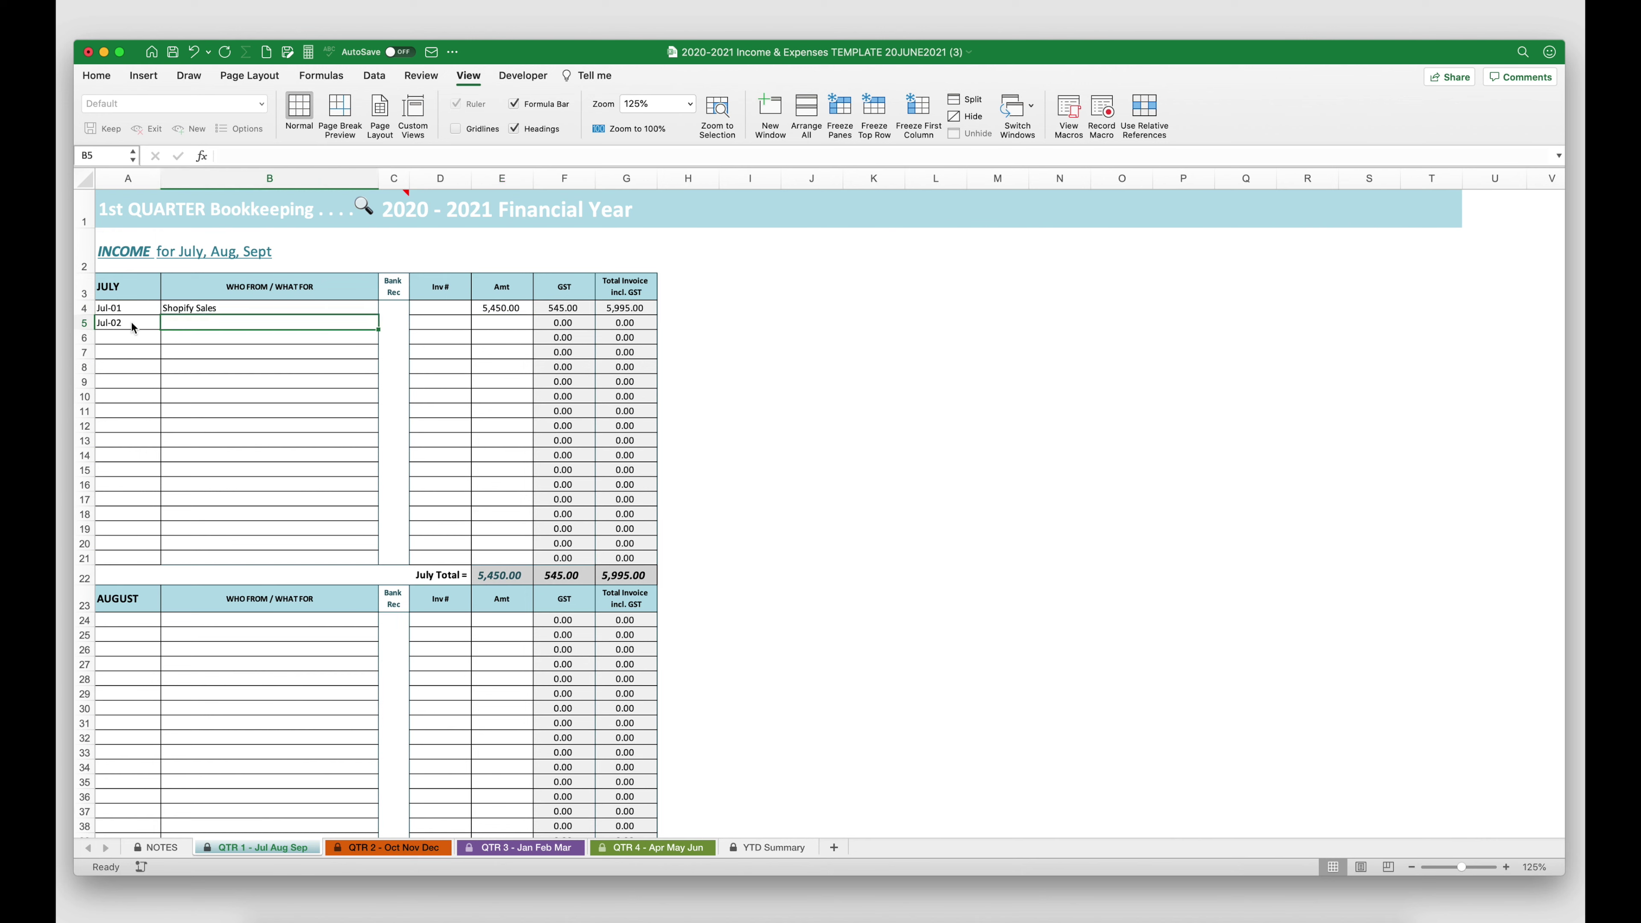
click(224, 309)
drag(377, 315, 371, 327)
click(504, 322)
text(6)
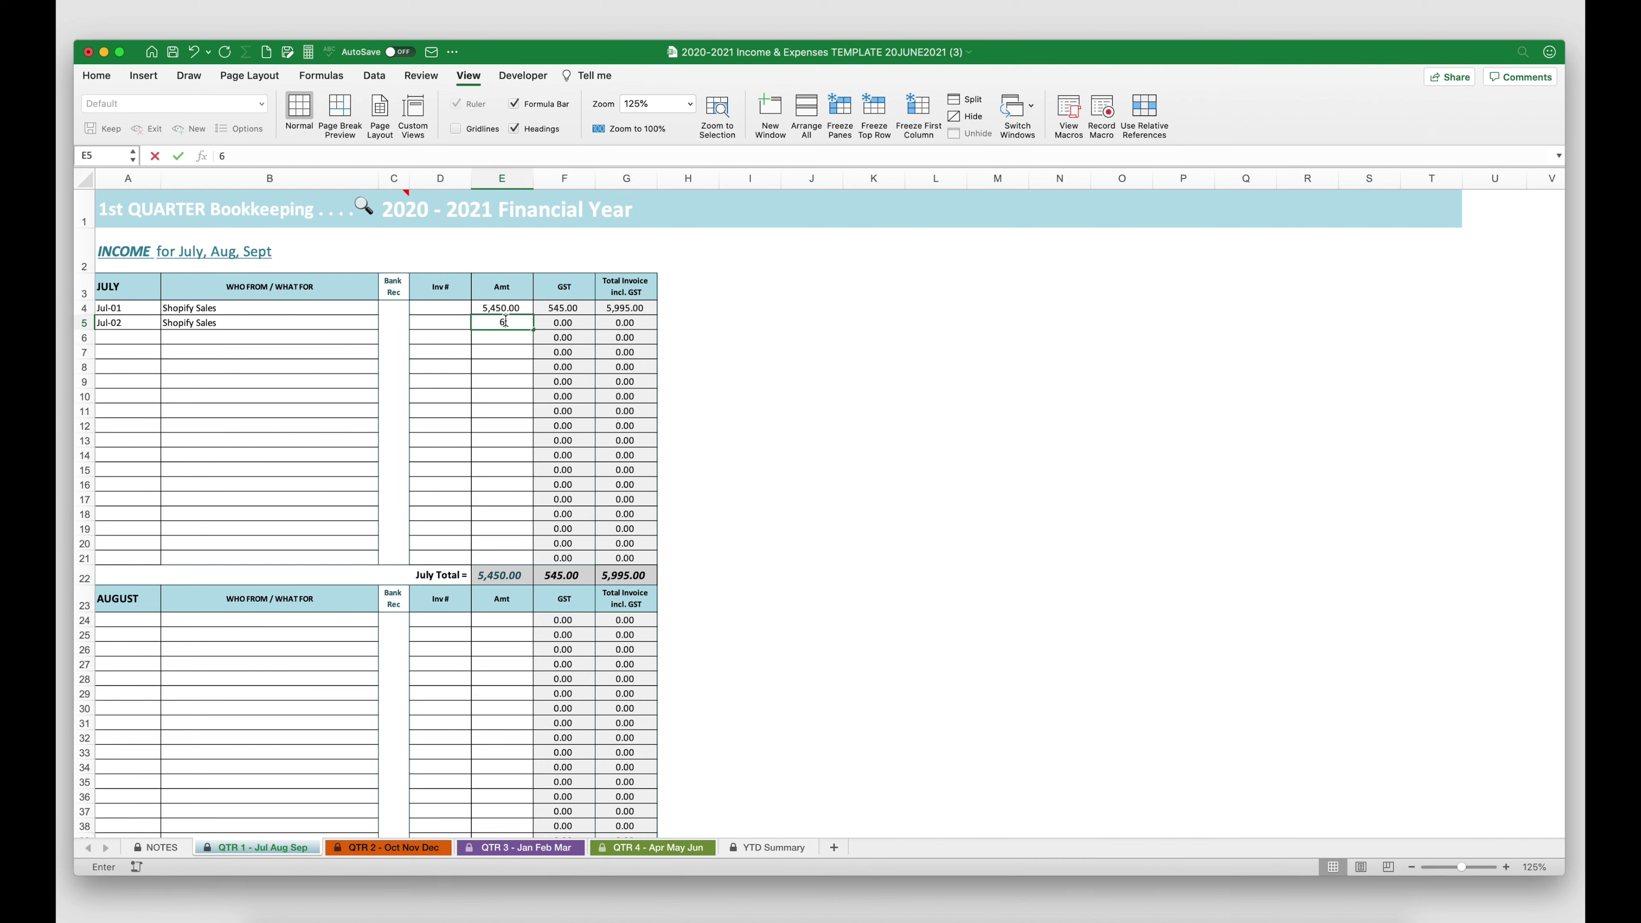
text(,200)
key(Return)
Add a Jul-02 Shopify Returns entry of -85.50.
click(121, 335)
text(Jul-02)
key(Tab)
text(Shopify Retur)
key(Tab)
key(Tab)
key(Tab)
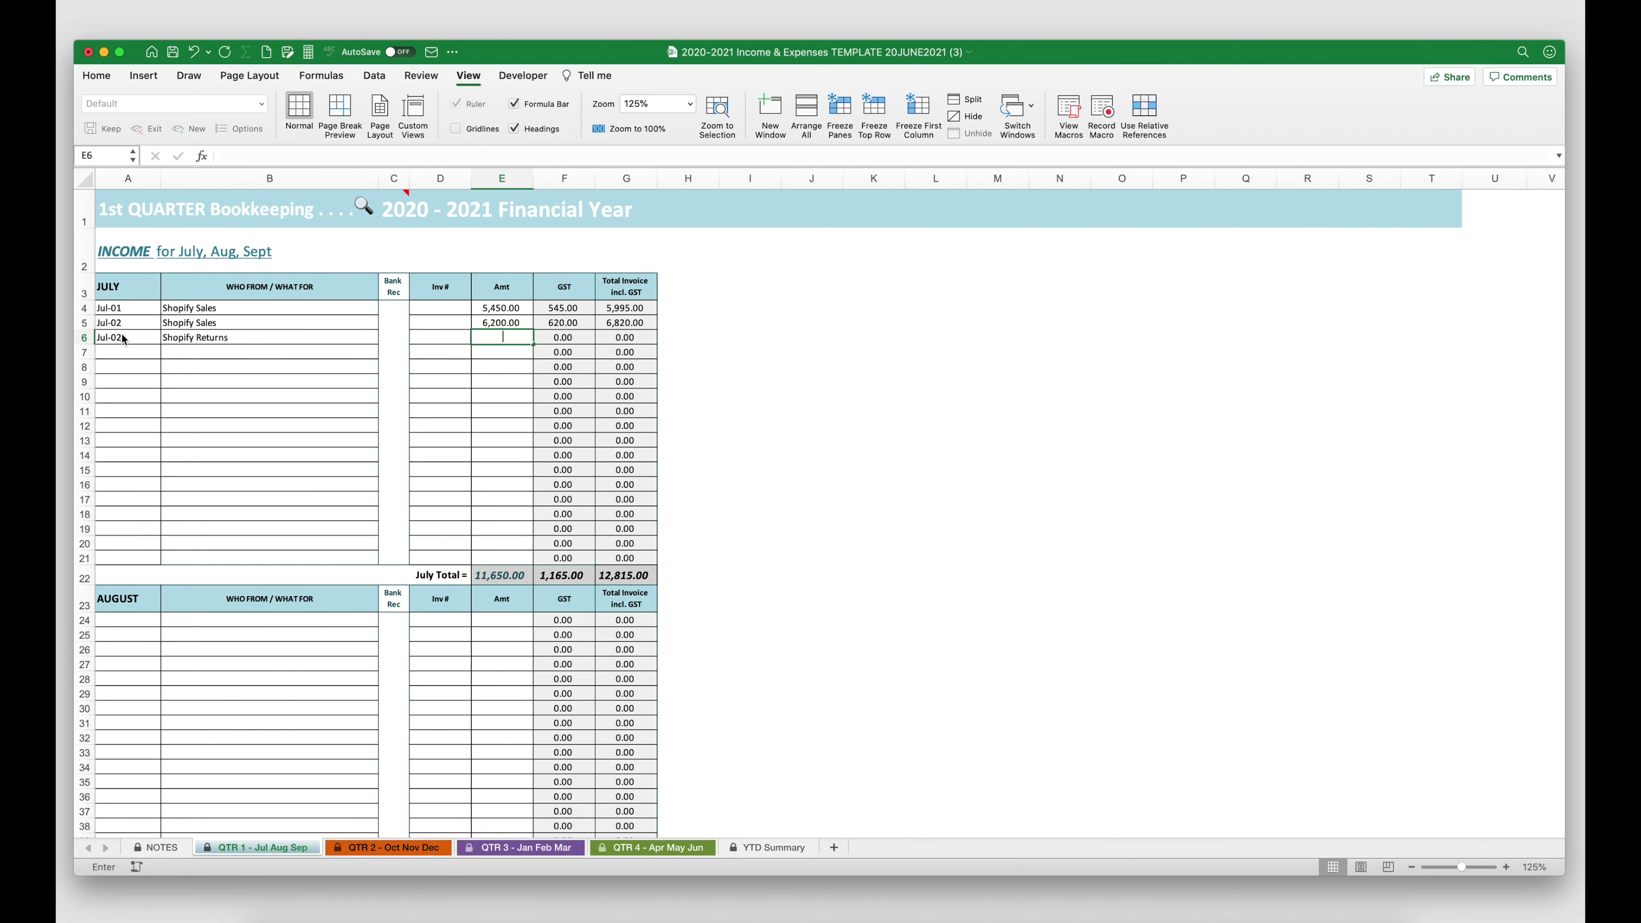
text(-85.50)
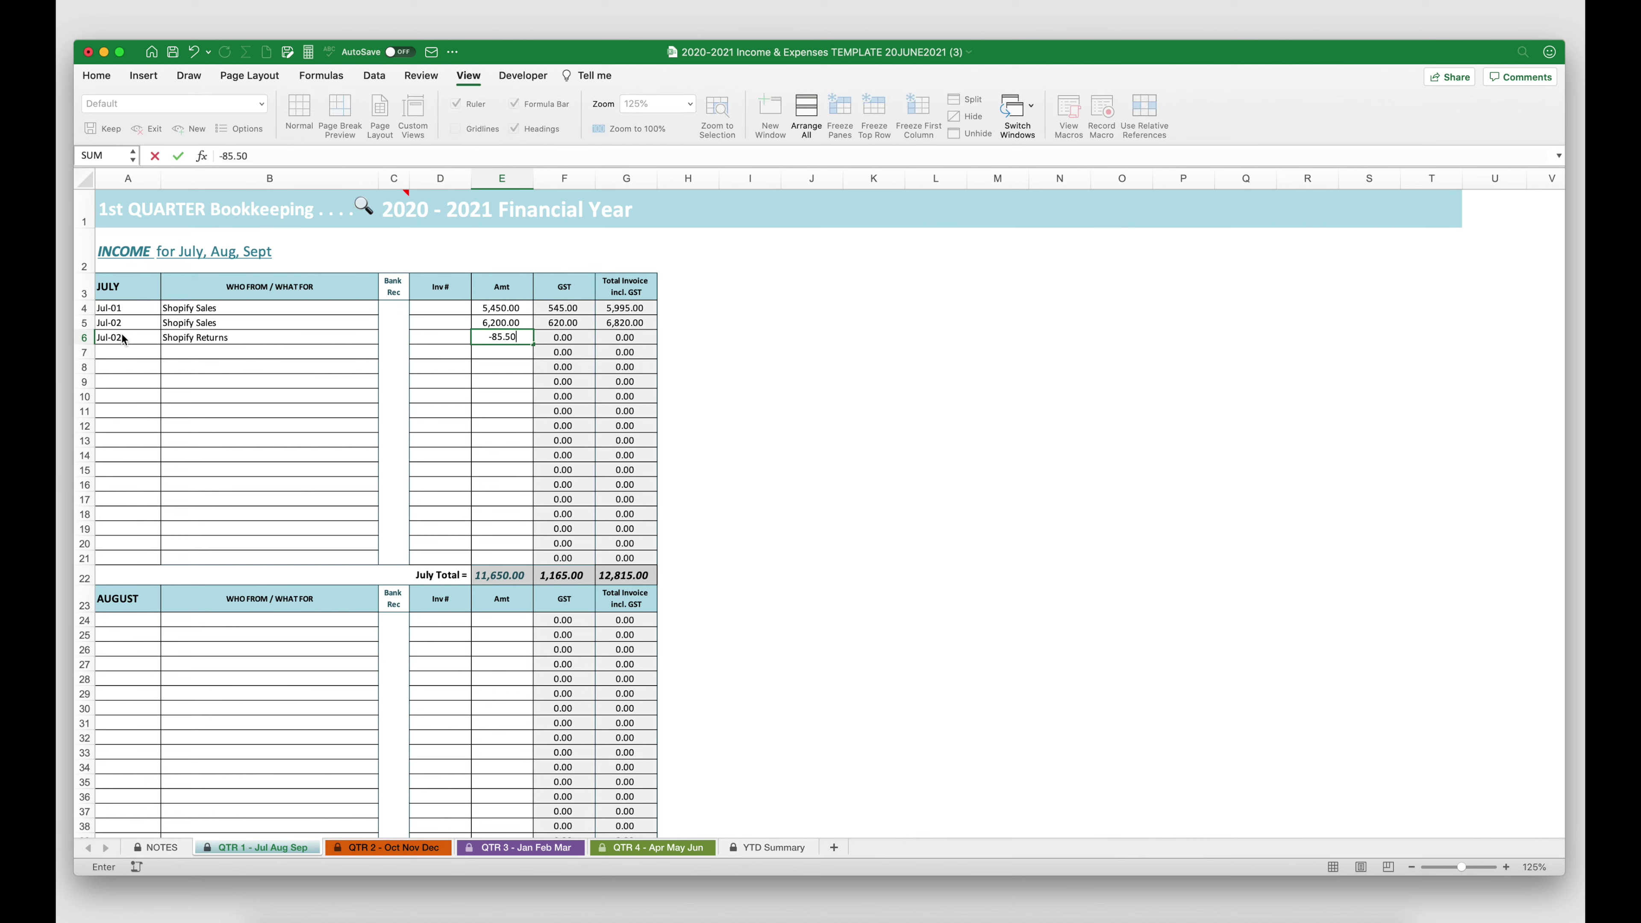
key(Return)
Add a Jul-03 wholesale sale to a customer for 12,500.00, then select the July income rows.
click(111, 351)
text(3 Jul)
key(Tab)
text(W)
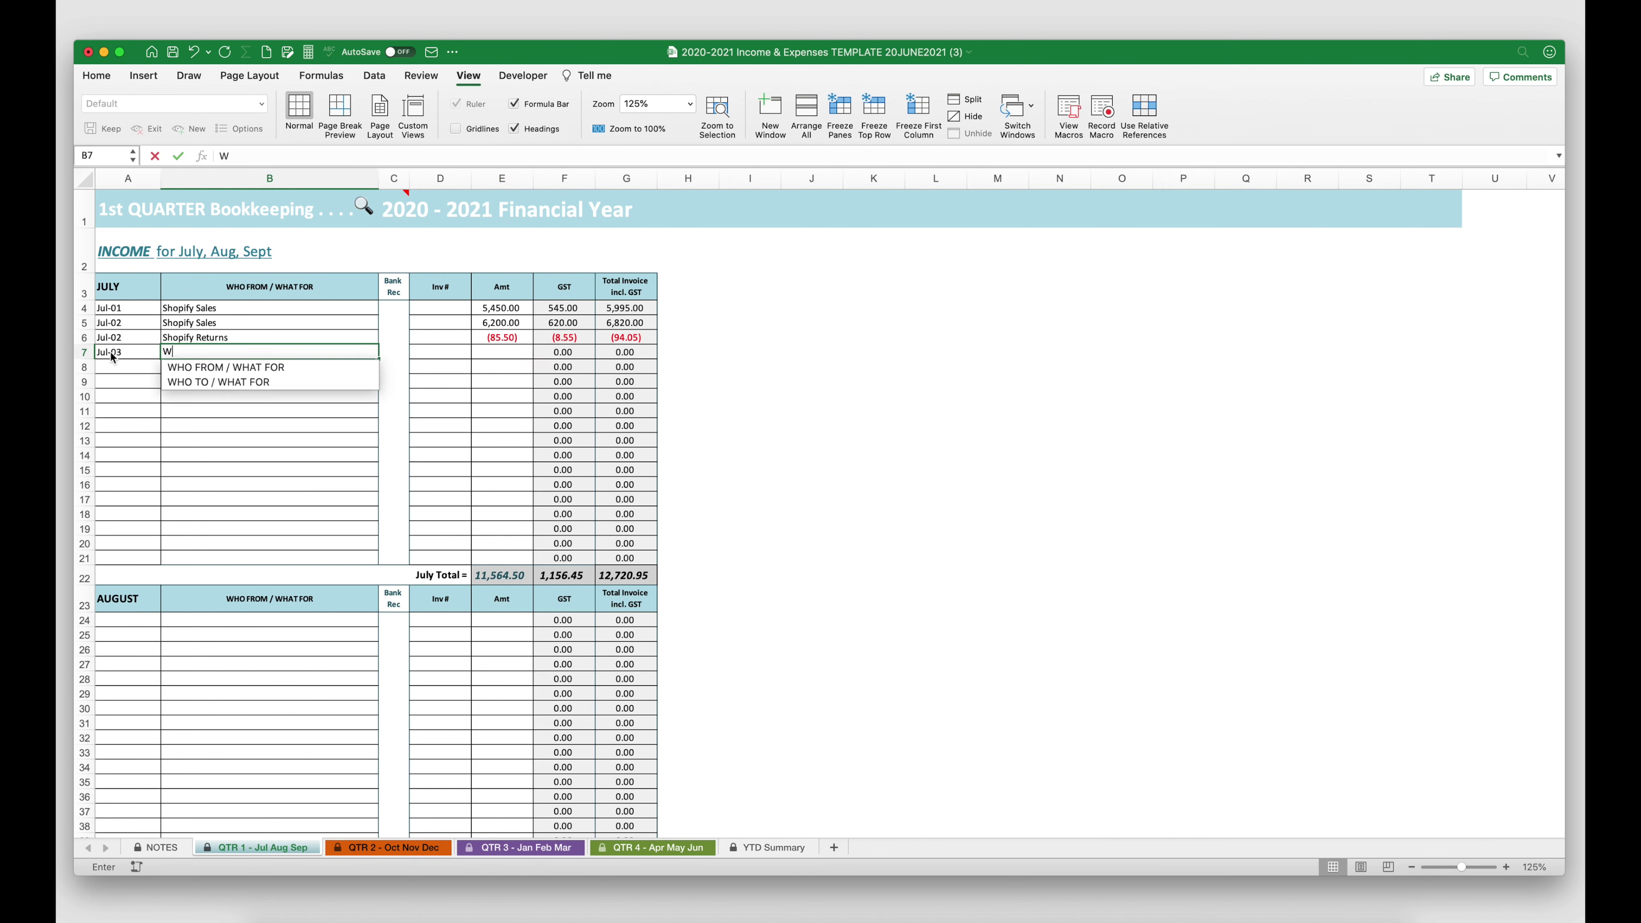
text(holesale - S)
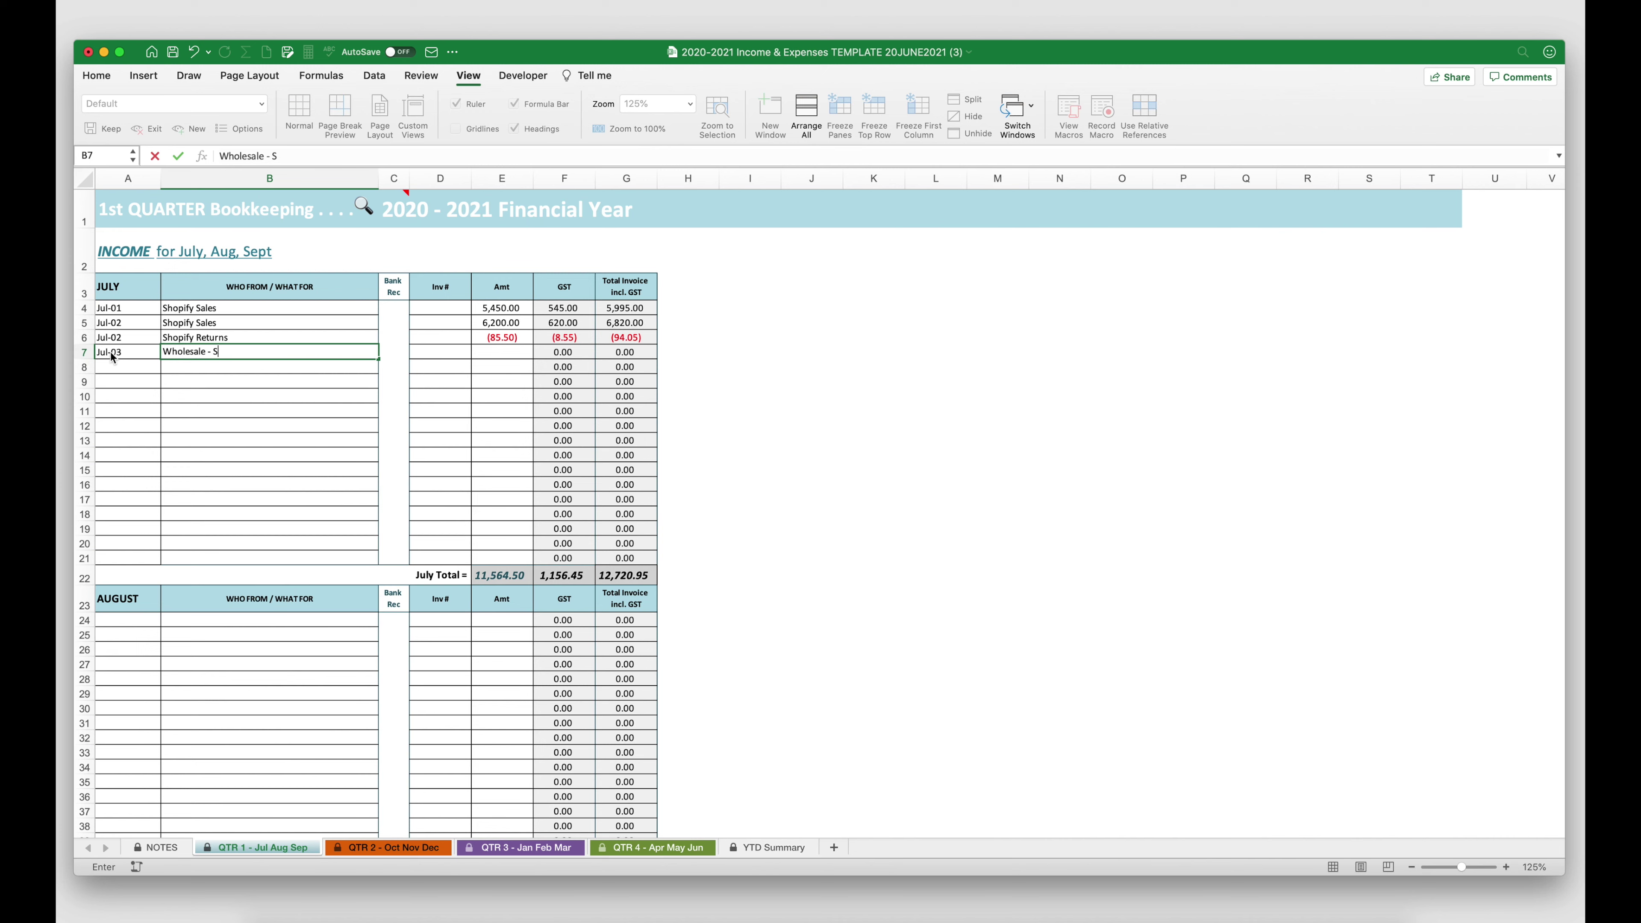
text(ally Sweetheart)
key(Tab)
key(Tab)
key(Tab)
text(12500)
key(Return)
scroll(110, 352, down, 1)
drag(116, 252, 624, 266)
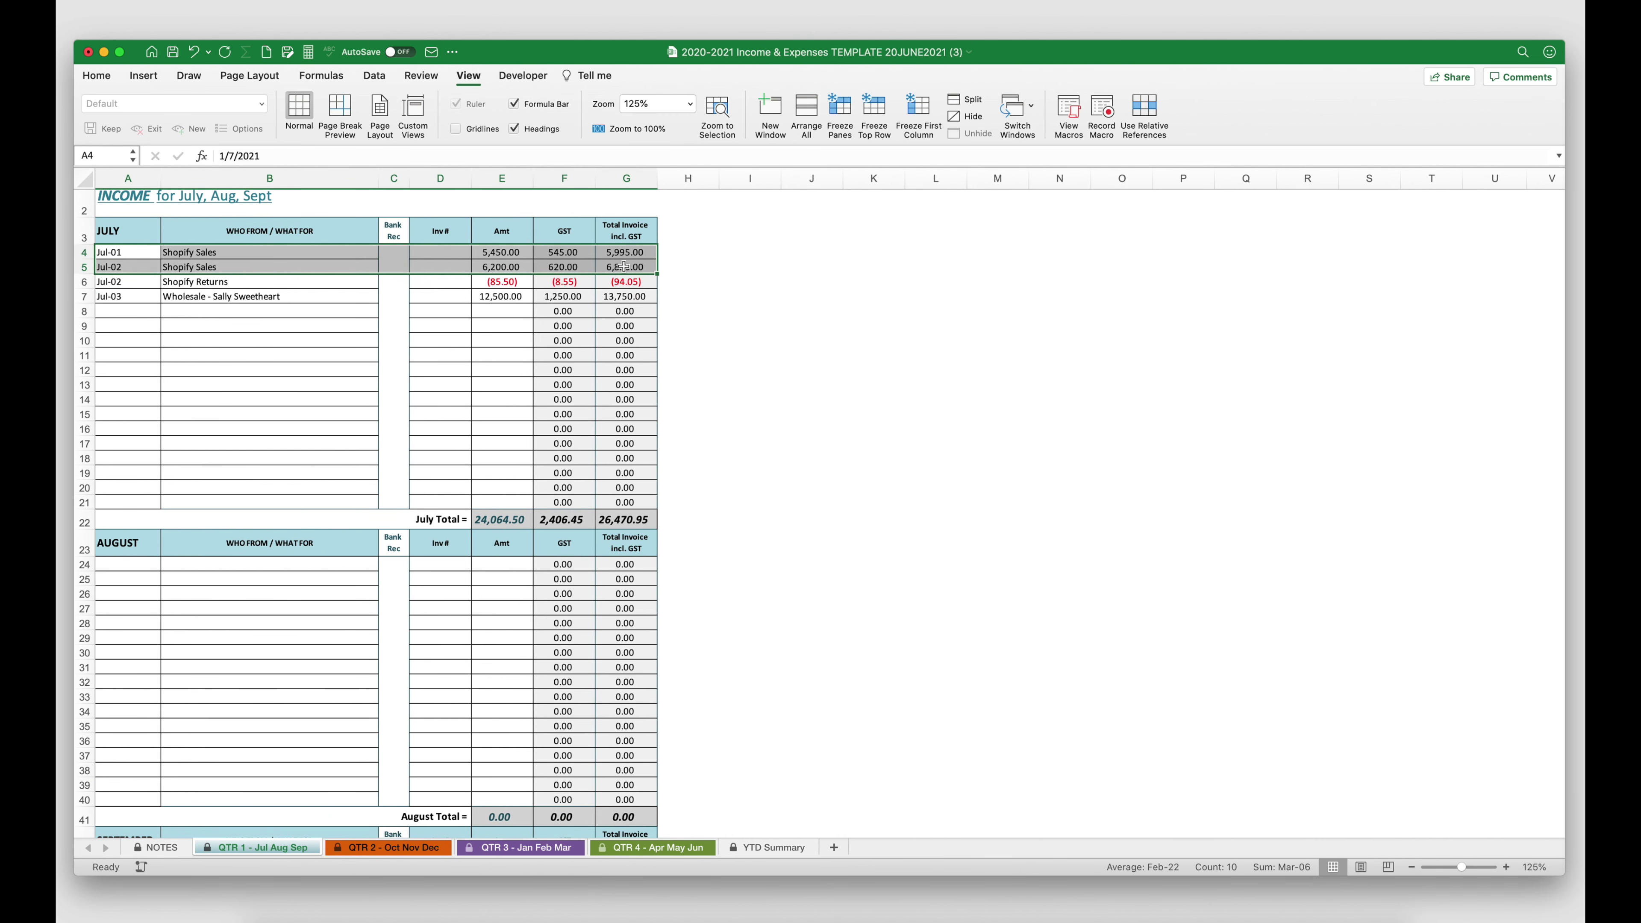
drag(108, 254, 624, 296)
Copy the July income rows into August and redate them Aug-01, Aug-02, Aug-02, Aug-03.
key(super+c)
click(109, 562)
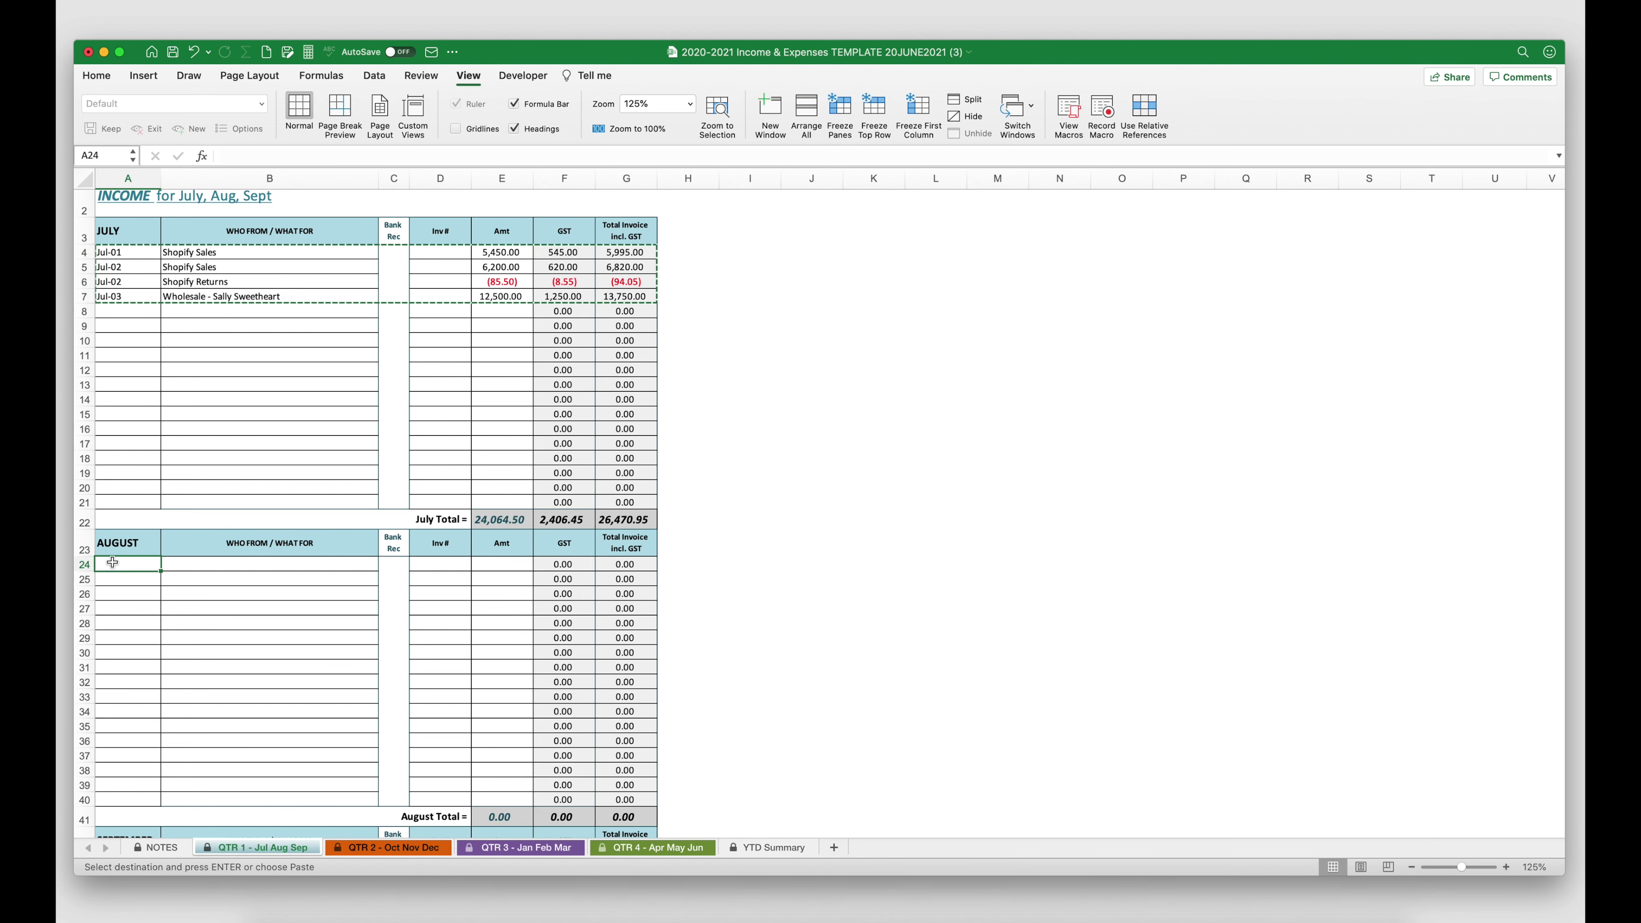
key(super+v)
click(129, 564)
text(1 aug)
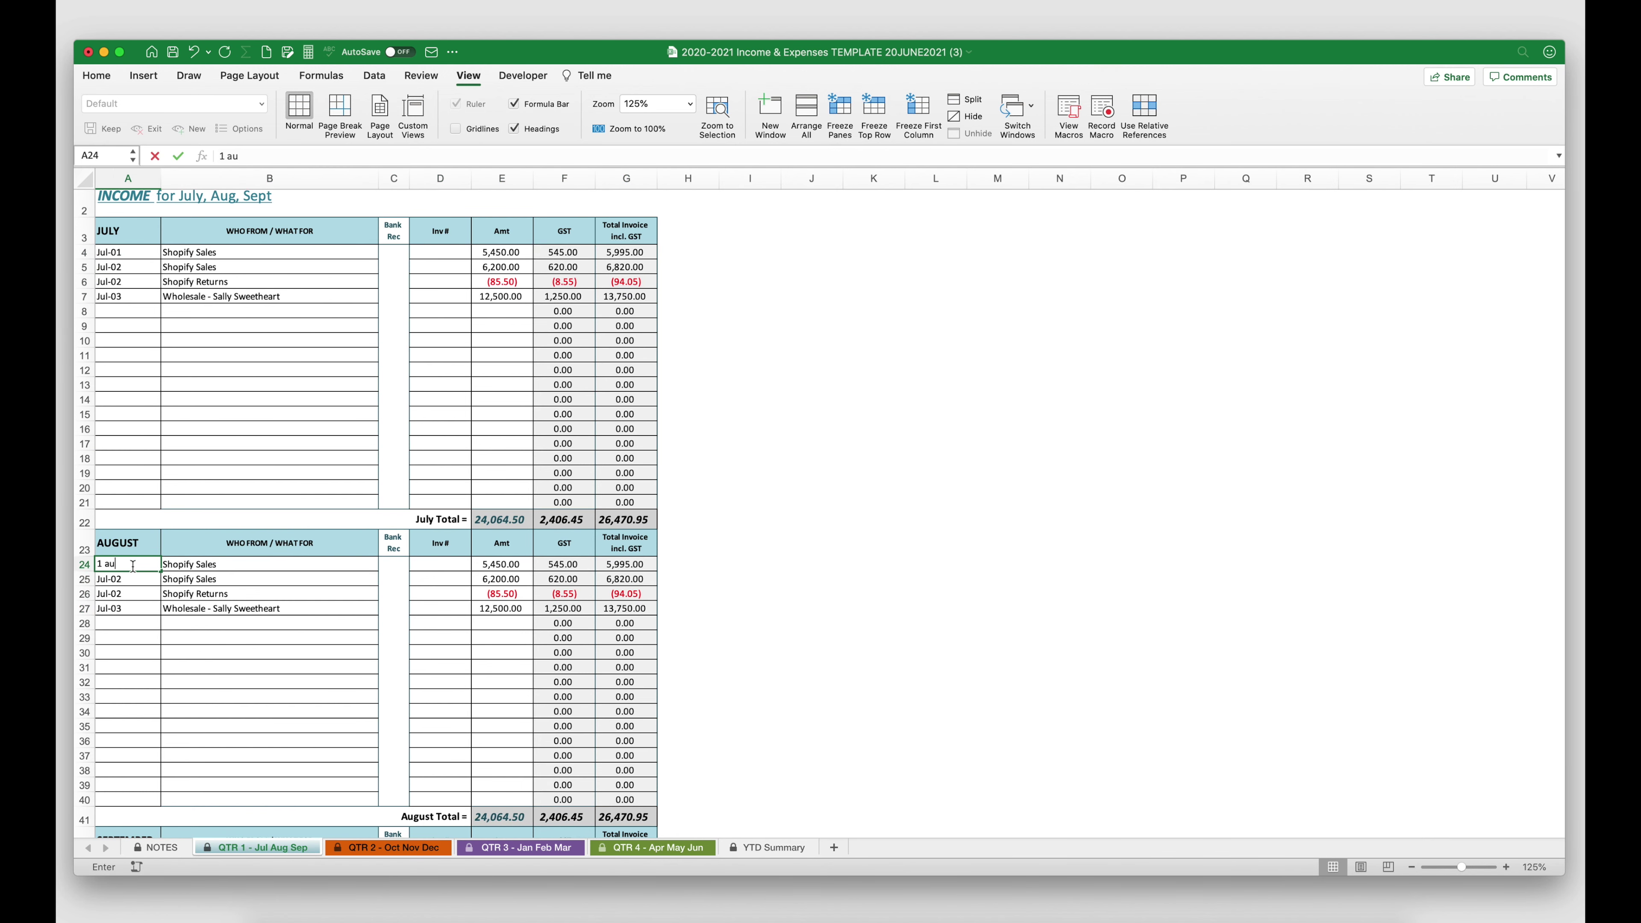
key(Return)
text(2 aug)
key(Return)
text(2 aug)
key(Return)
text(3 aug)
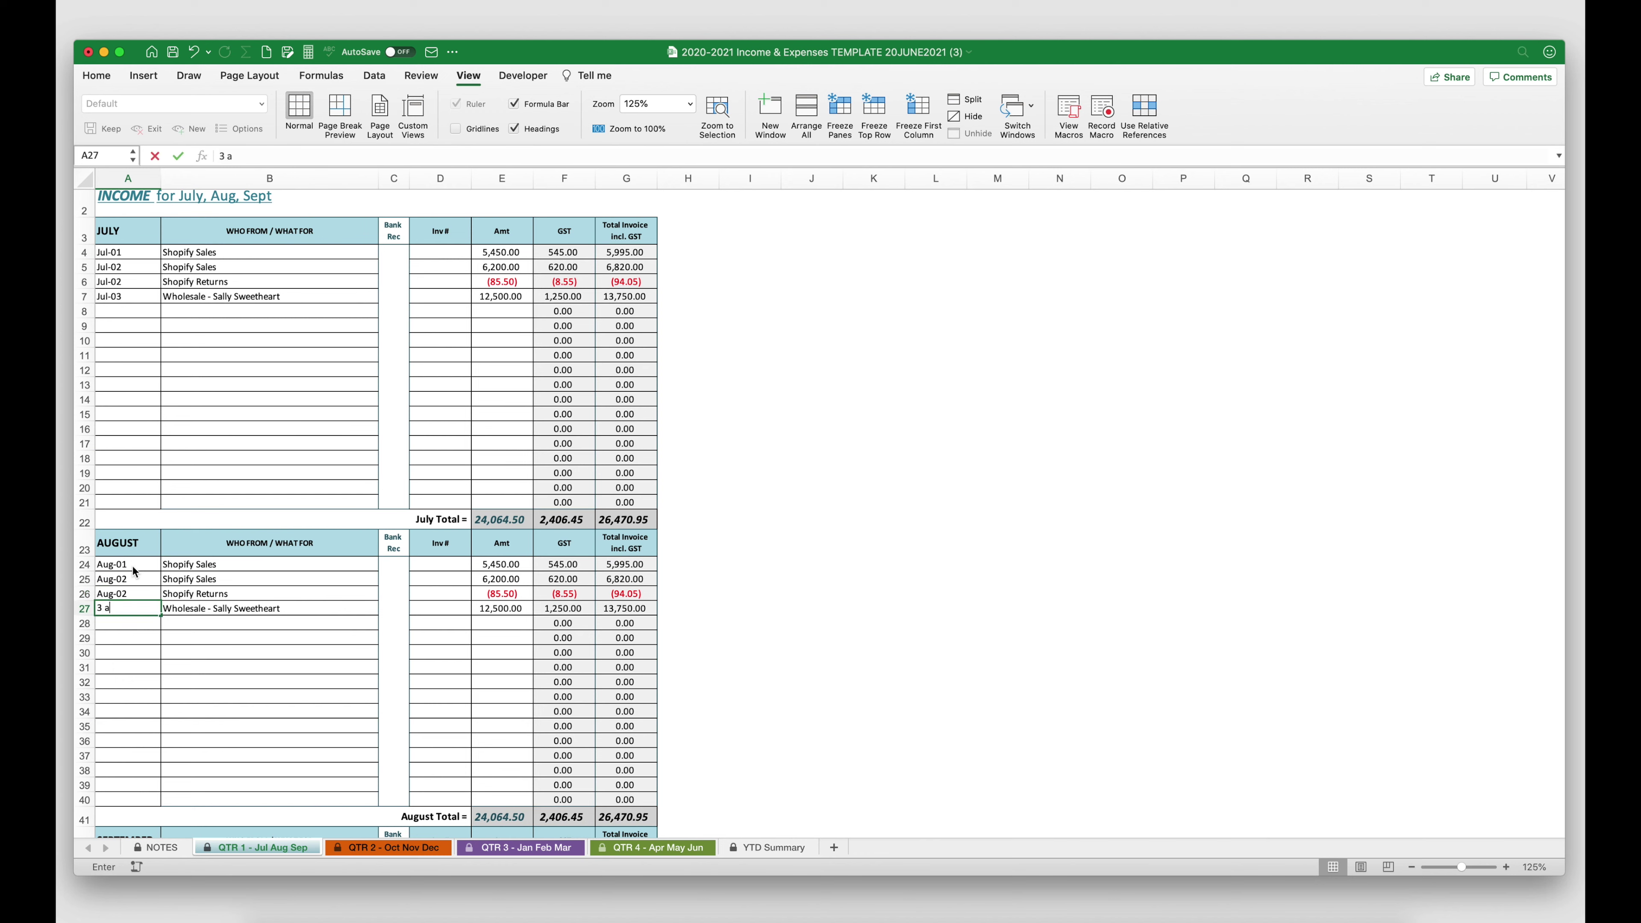
key(Tab)
Set the August amounts to 2,400, 4,000, -500 and 9,000.
click(496, 567)
text(2400)
key(Return)
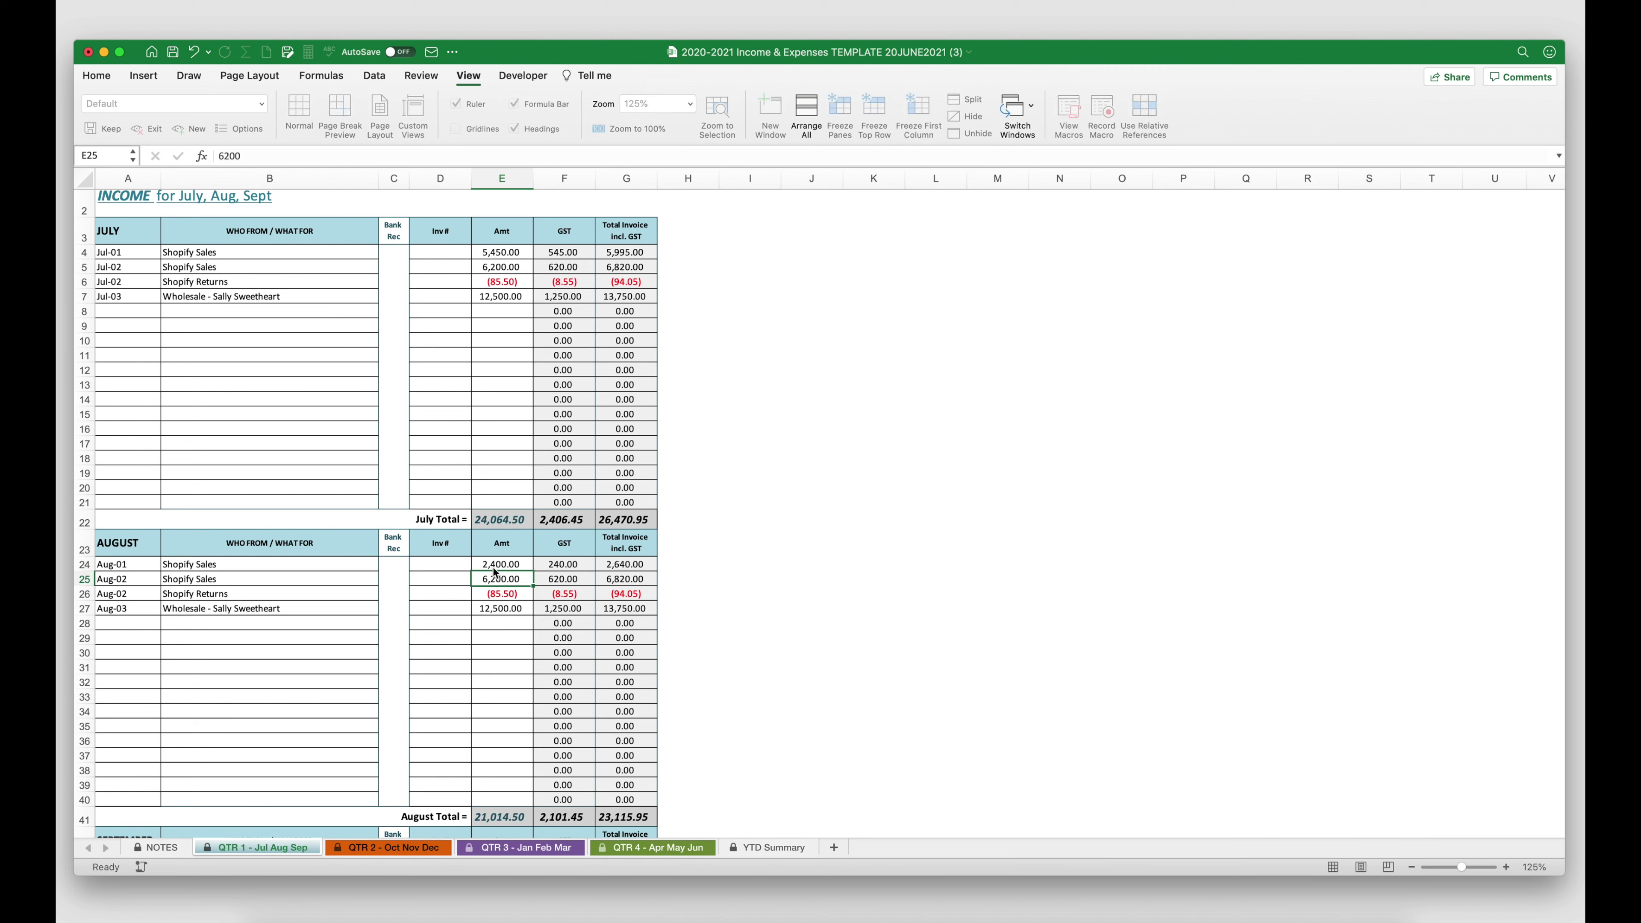
text(4,000)
key(Return)
text(_500)
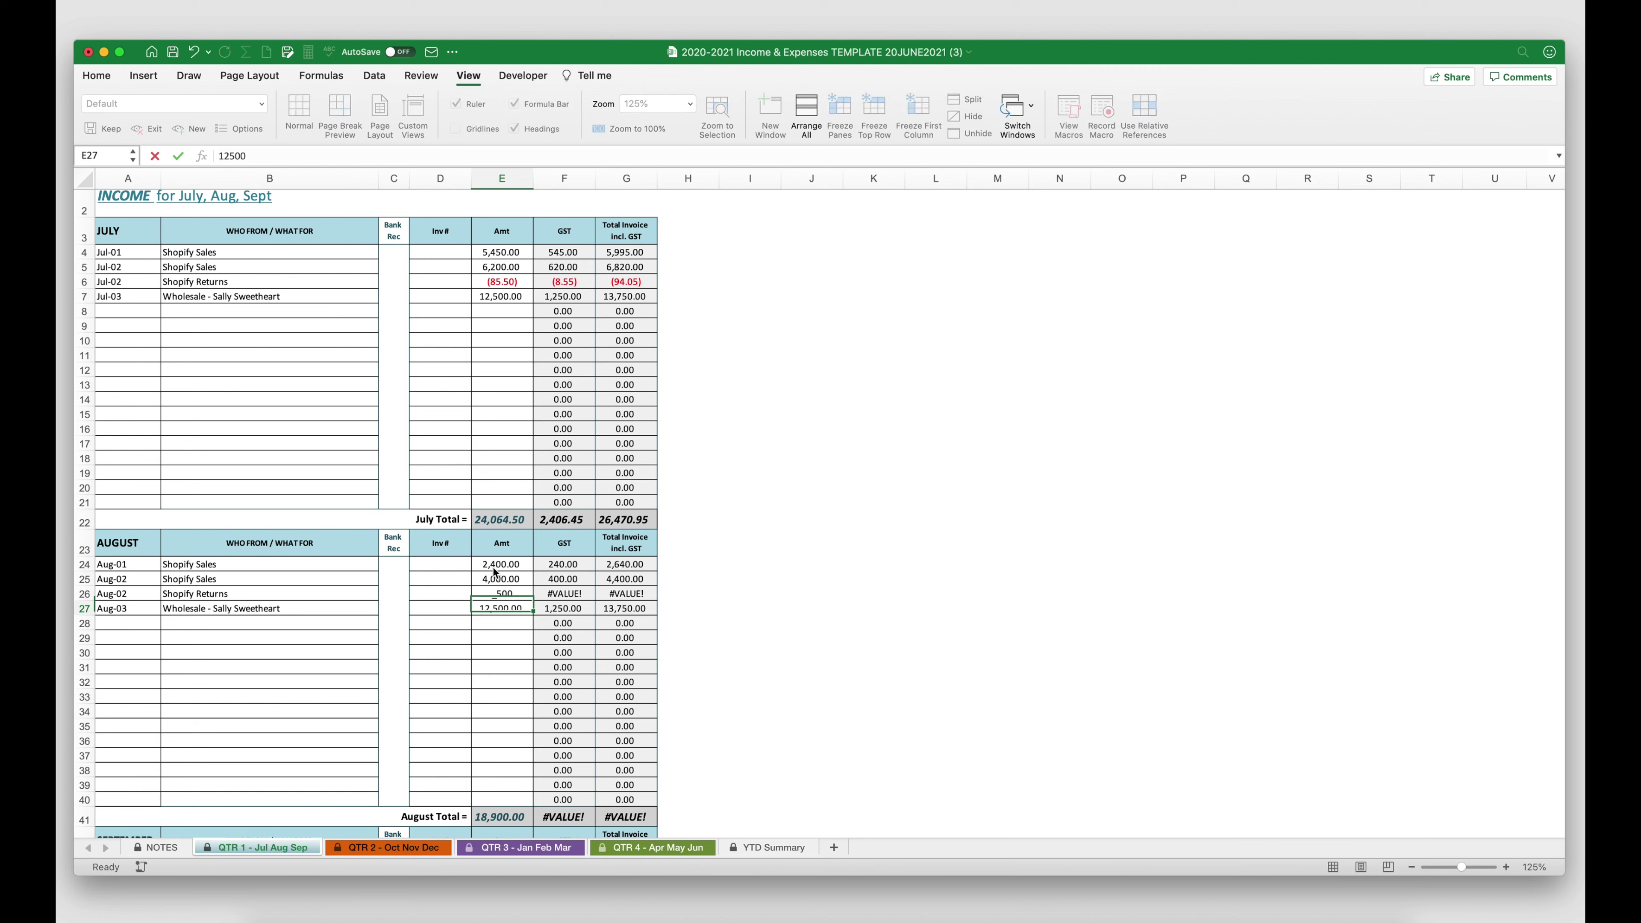
key(ctrl+Return)
text(-500)
key(Return)
click(268, 609)
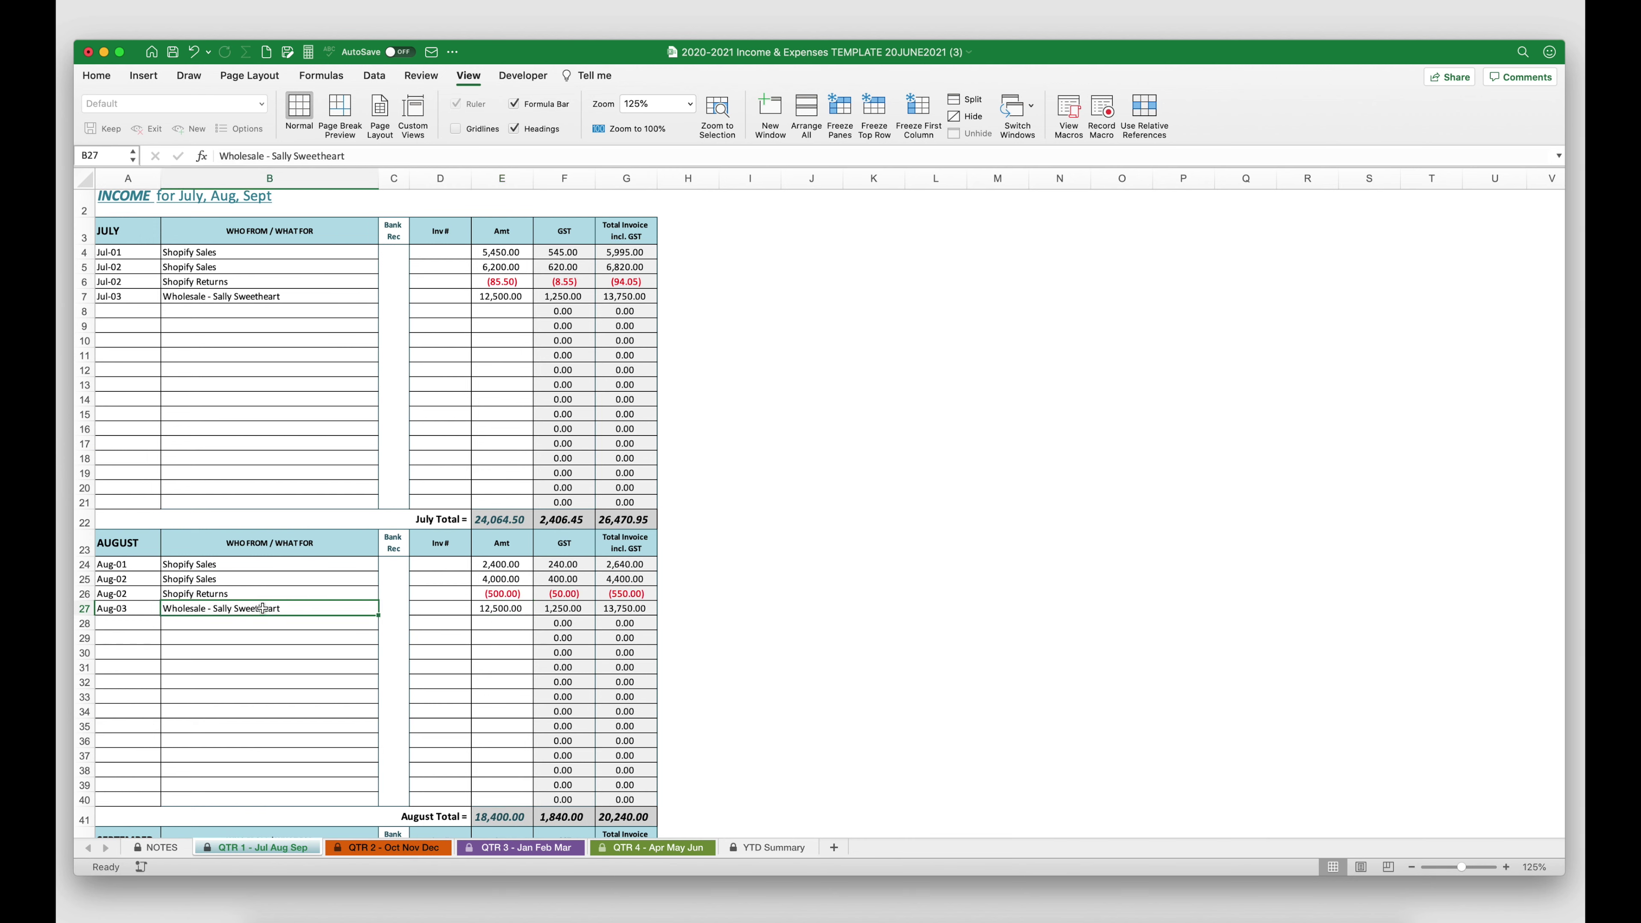
click(506, 610)
text(9000)
key(Return)
Copy the four August entries into September, dating the first one Sep-01.
scroll(506, 610, down, 3)
scroll(277, 513, down, 3)
mouse_move(110, 429)
mouse_down()
mouse_move(640, 466)
mouse_move(622, 473)
mouse_up()
key(super+c)
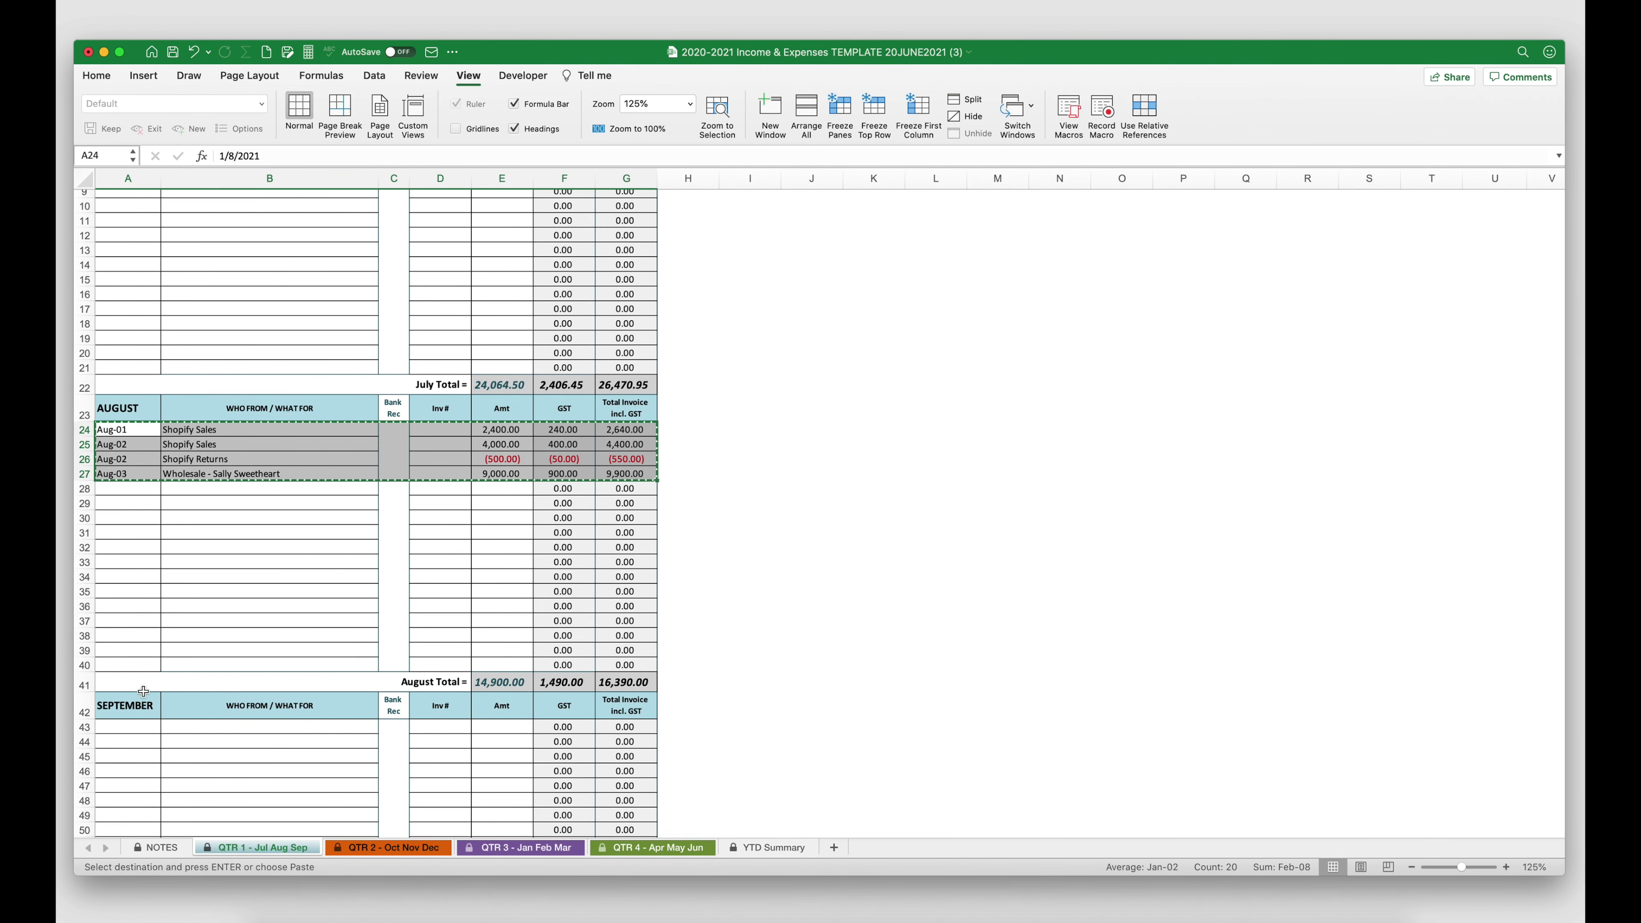
scroll(126, 695, down, 1)
click(115, 703)
key(super+v)
scroll(115, 703, down, 2)
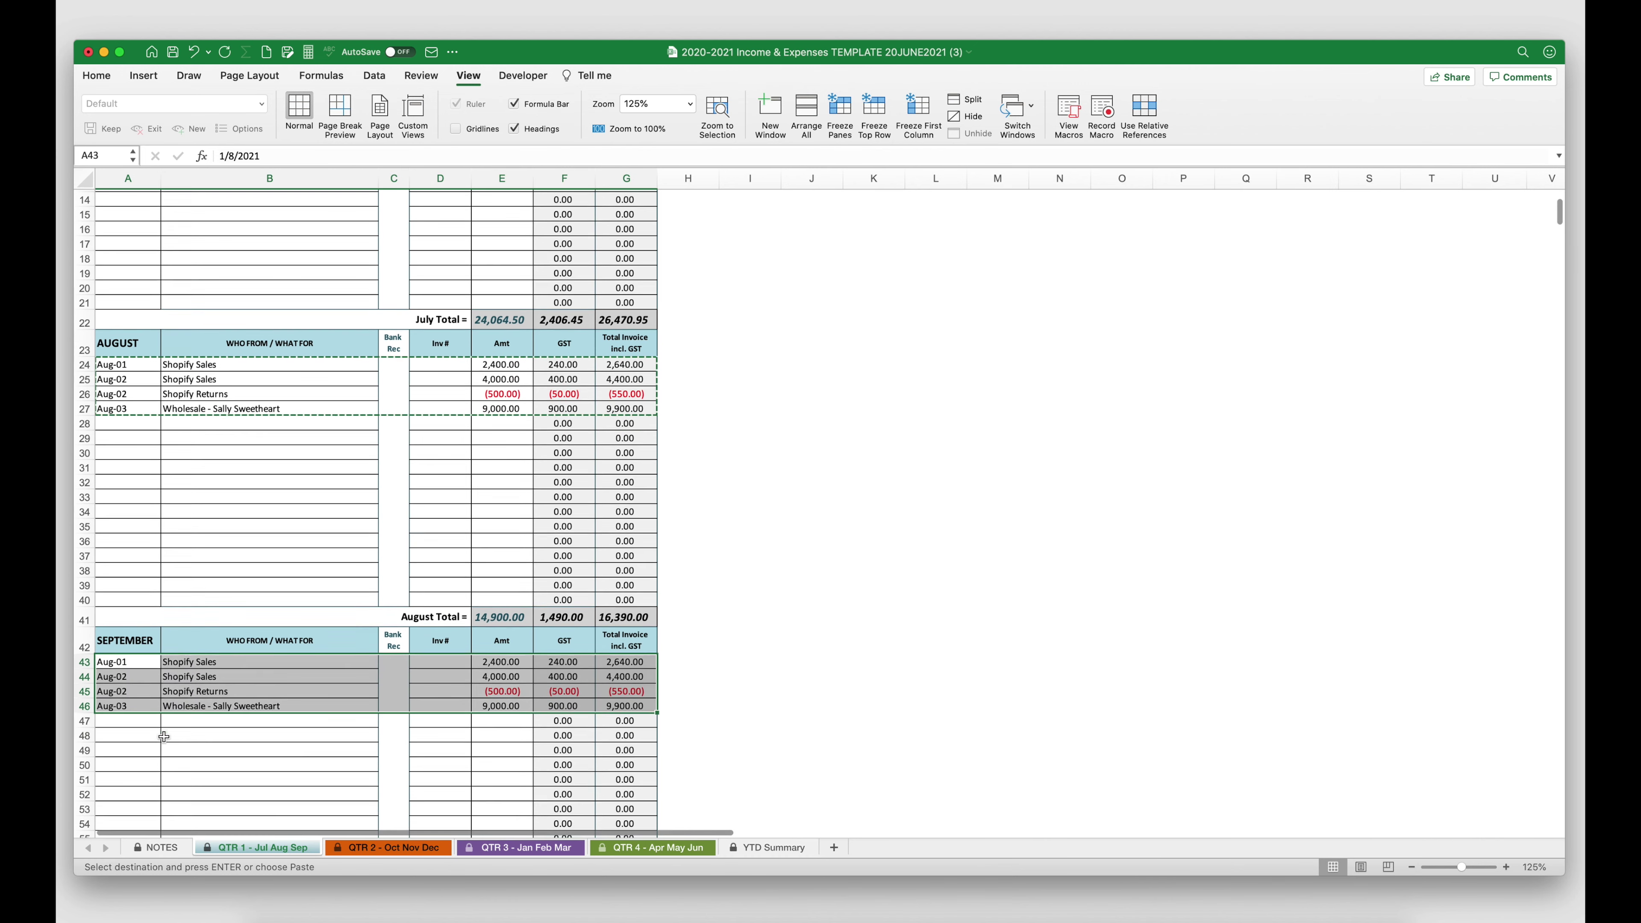
text(1 Sep)
key(Tab)
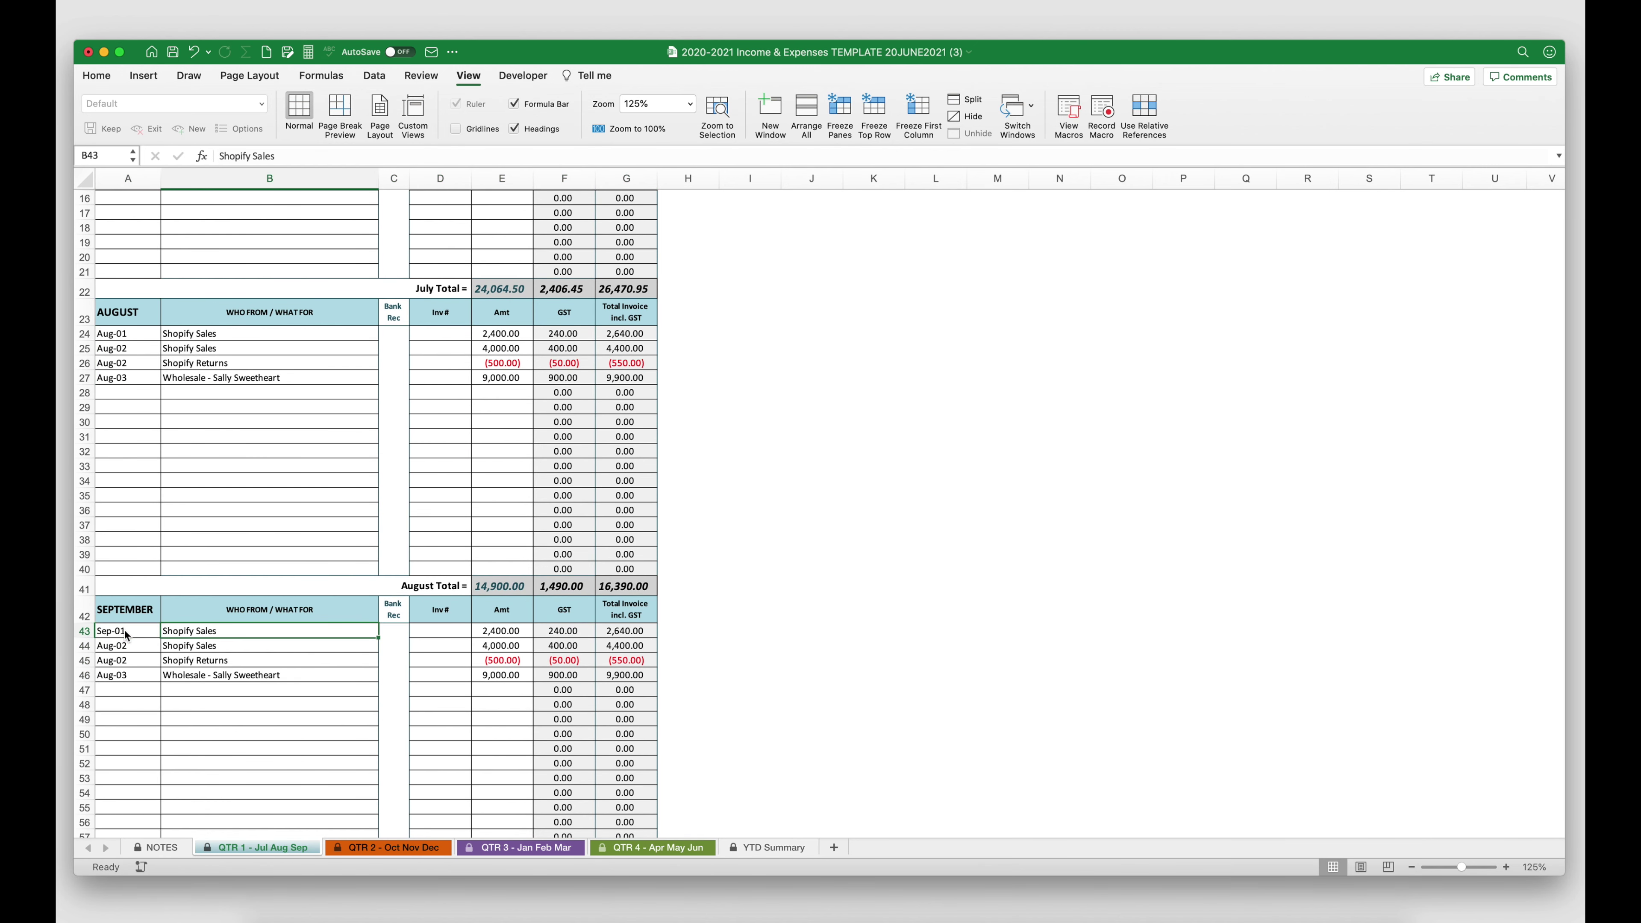
Date the remaining September rows Sep-02 to Sep-04 and fill the dates down to Sep-17.
click(129, 647)
text(2 Sept)
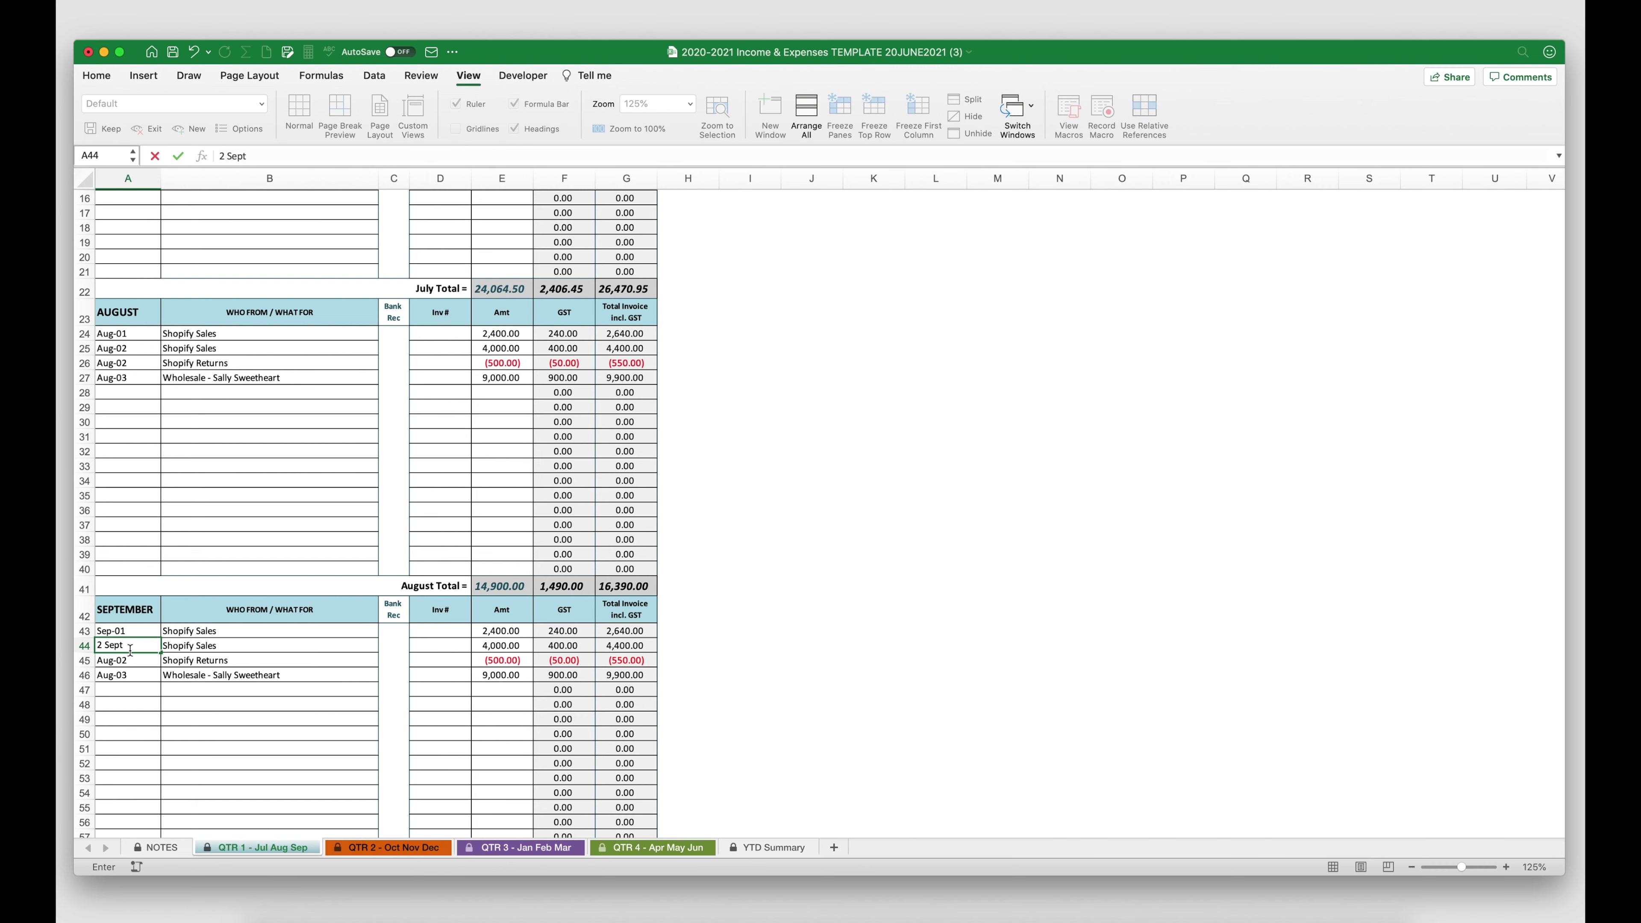
key(Return)
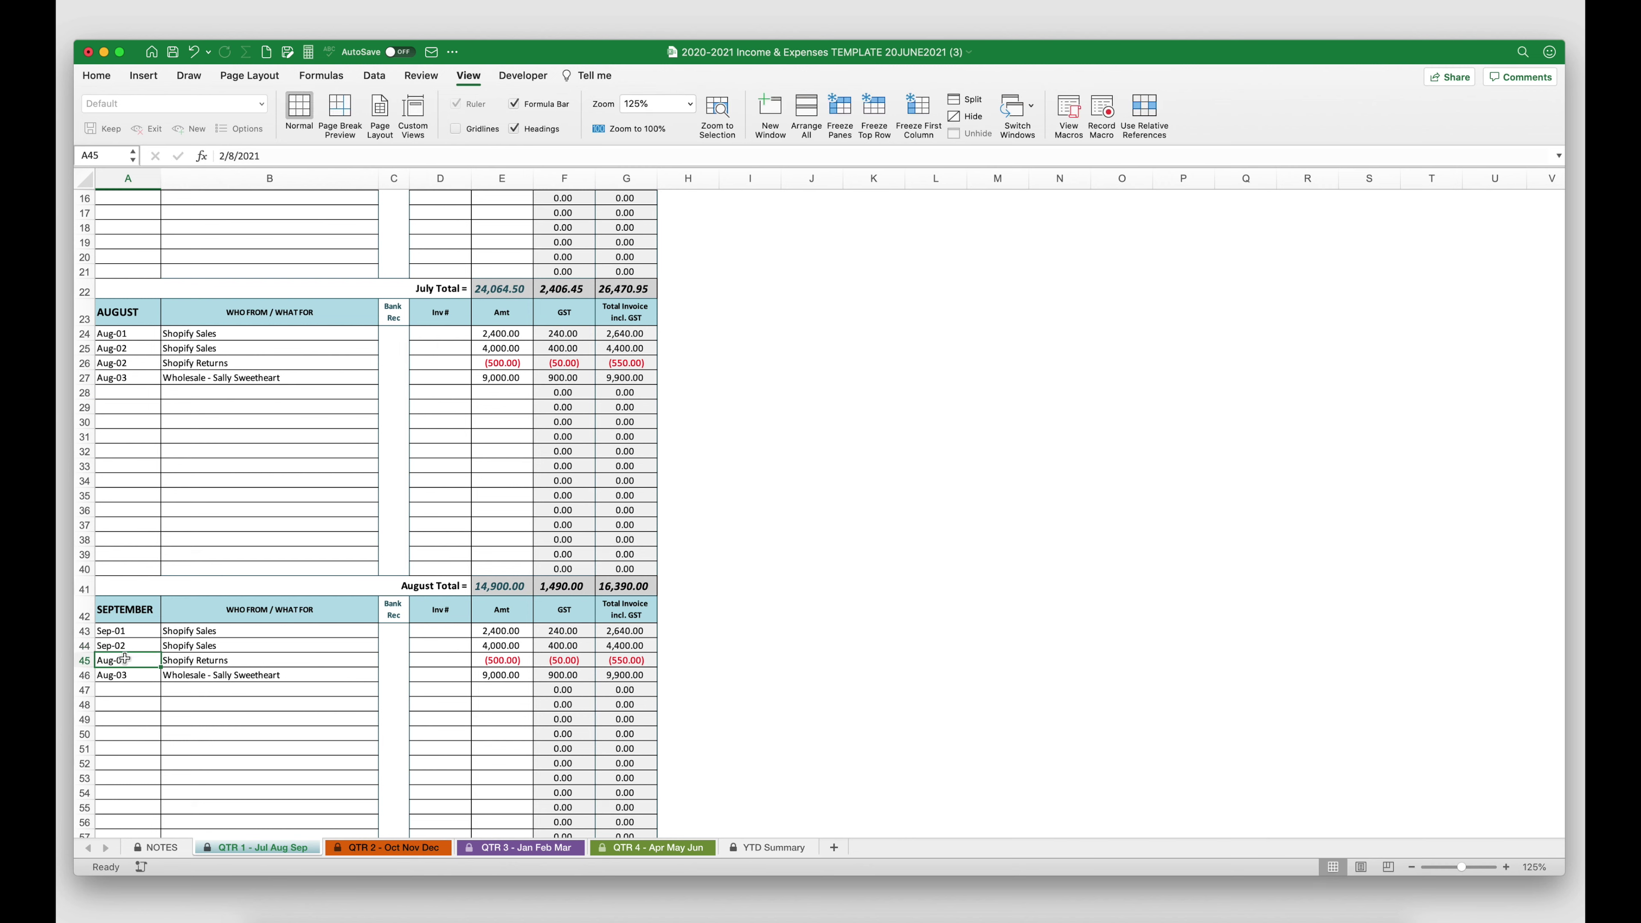
text(3 Sept)
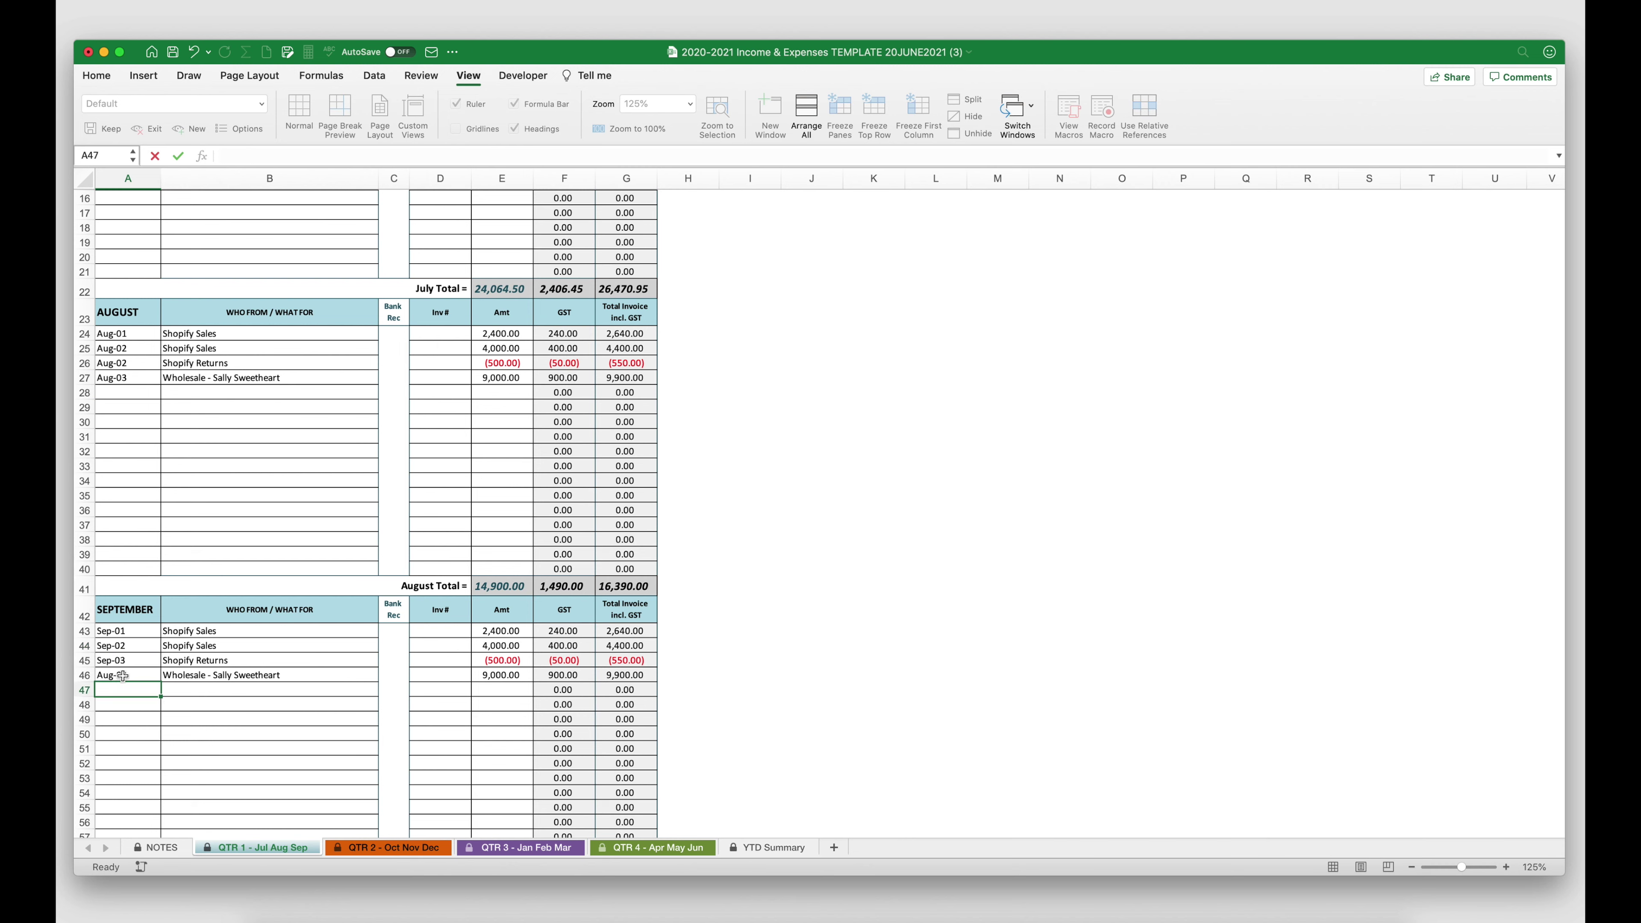
key(Return)
text(4)
key(Return)
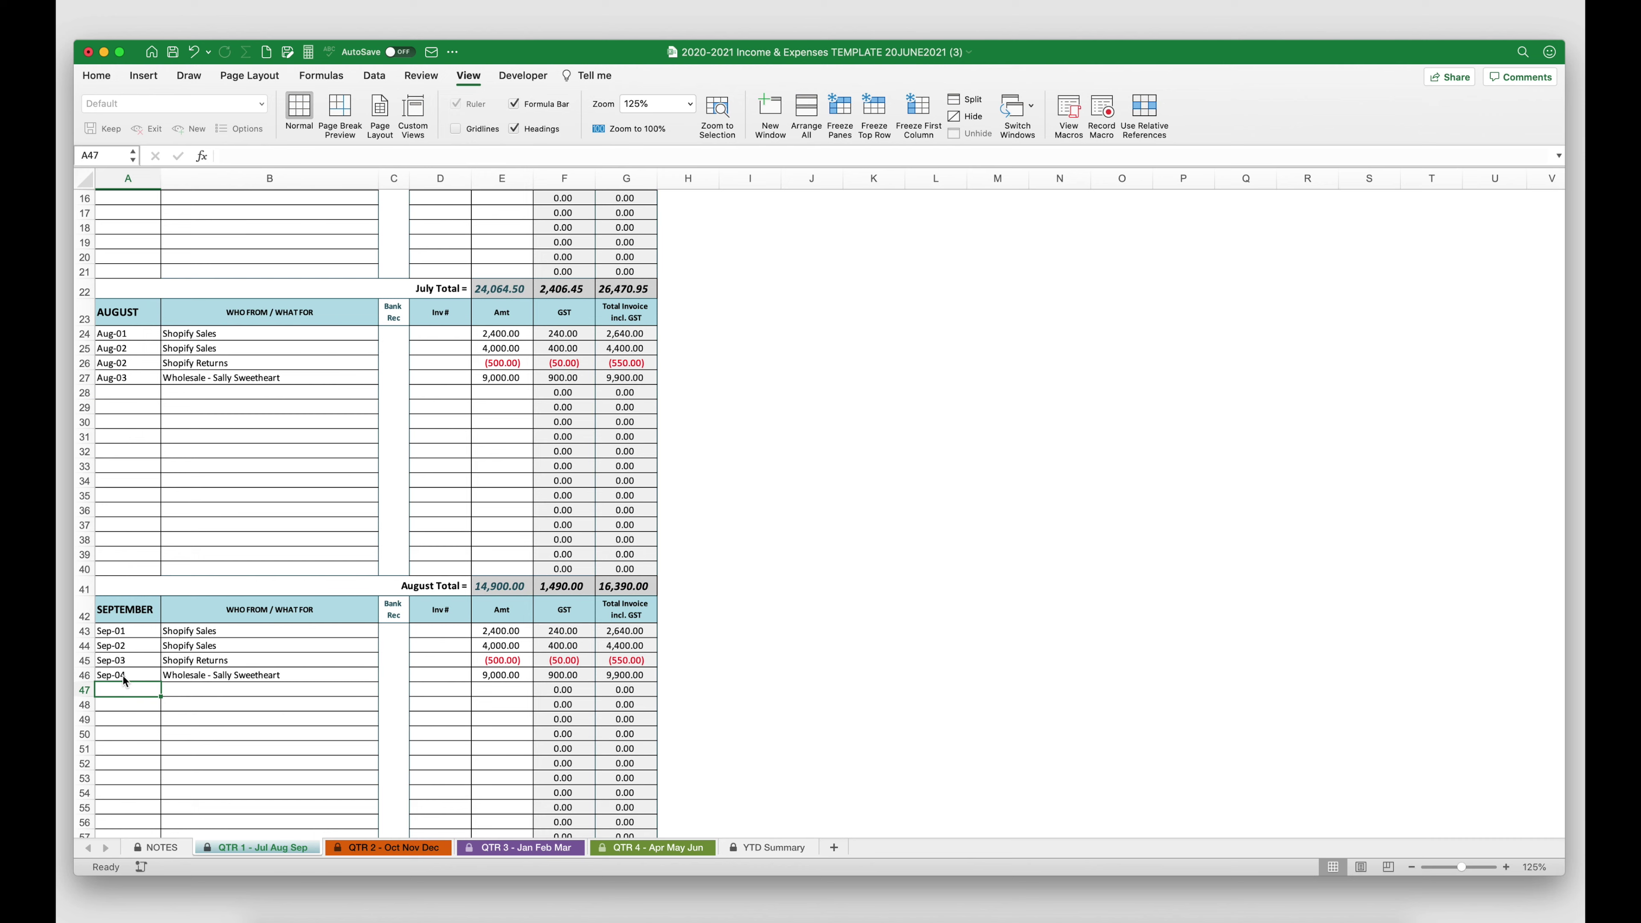
scroll(123, 676, down, 3)
drag(141, 538, 153, 774)
Insert 13 blank rows into the September income table above Sep-05.
scroll(123, 694, down, 1)
scroll(123, 694, down, 4)
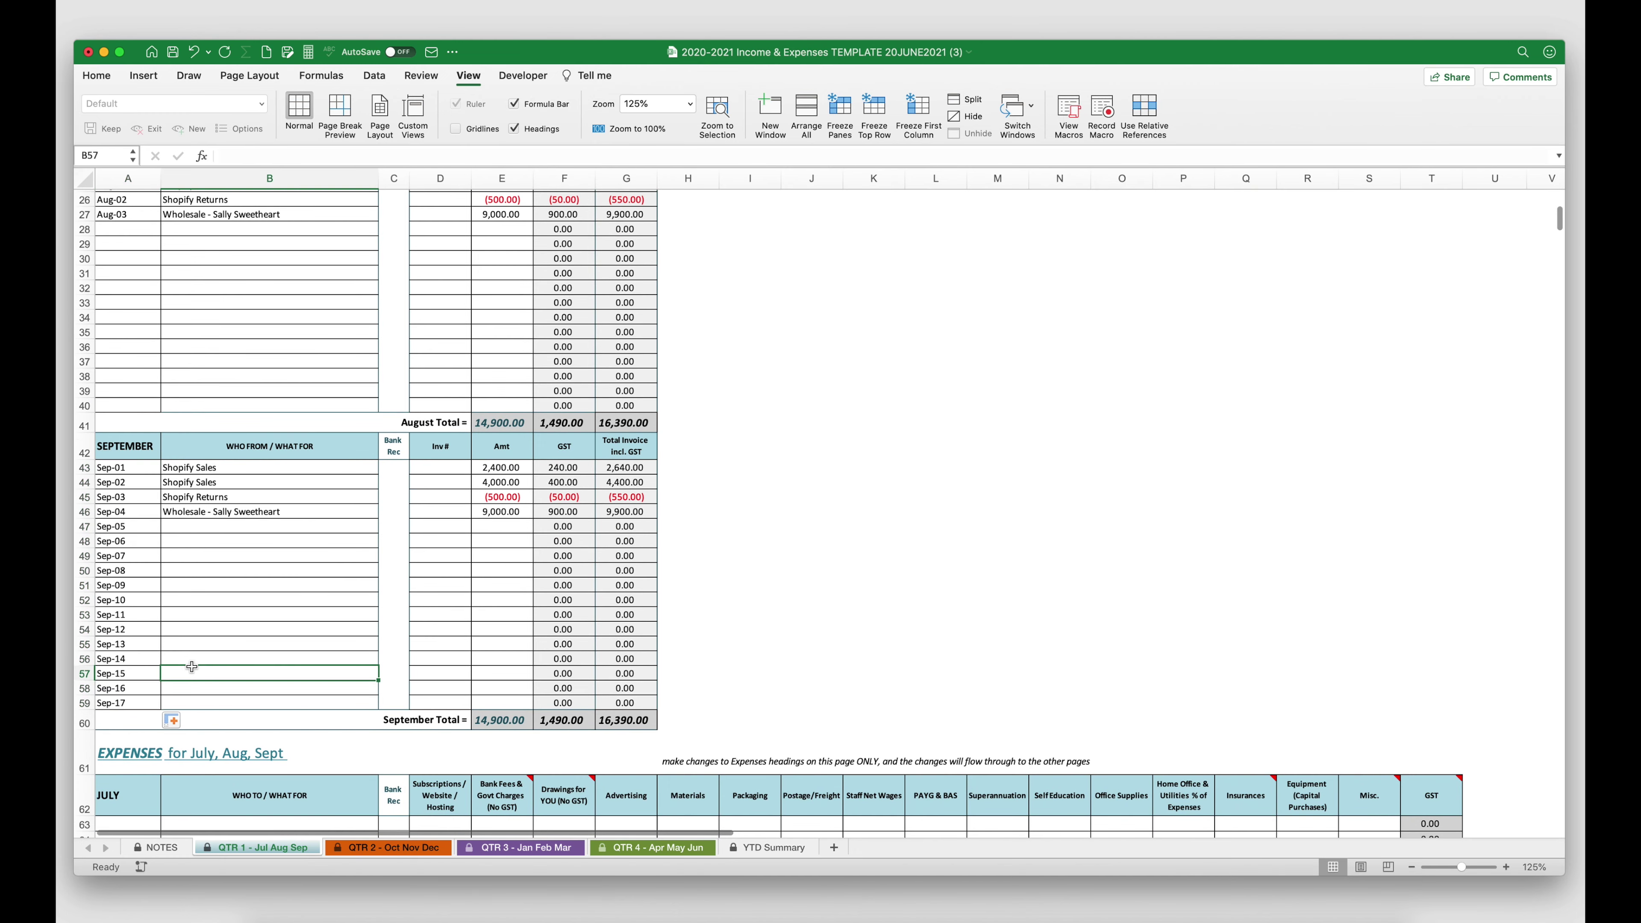
drag(84, 643, 85, 466)
right_click(86, 474)
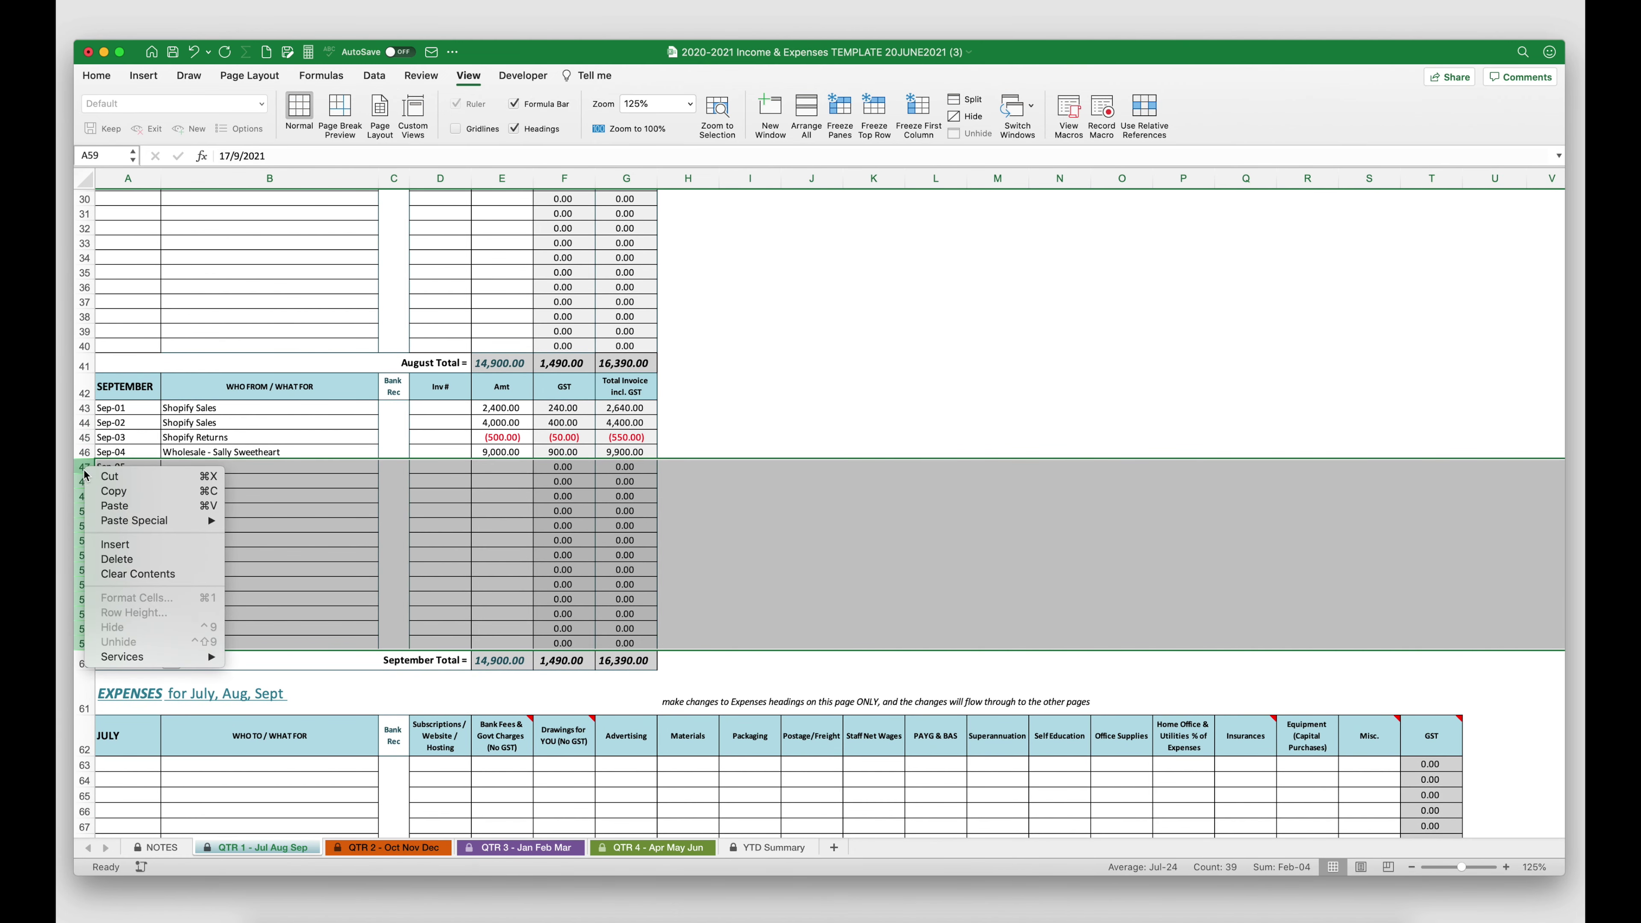
click(115, 544)
Fill the September dates down to the end of the month and copy the GST and total formulas down.
click(117, 453)
click(133, 415)
drag(133, 414, 155, 794)
scroll(137, 798, down, 1)
scroll(136, 798, down, 1)
drag(160, 736, 156, 779)
click(232, 619)
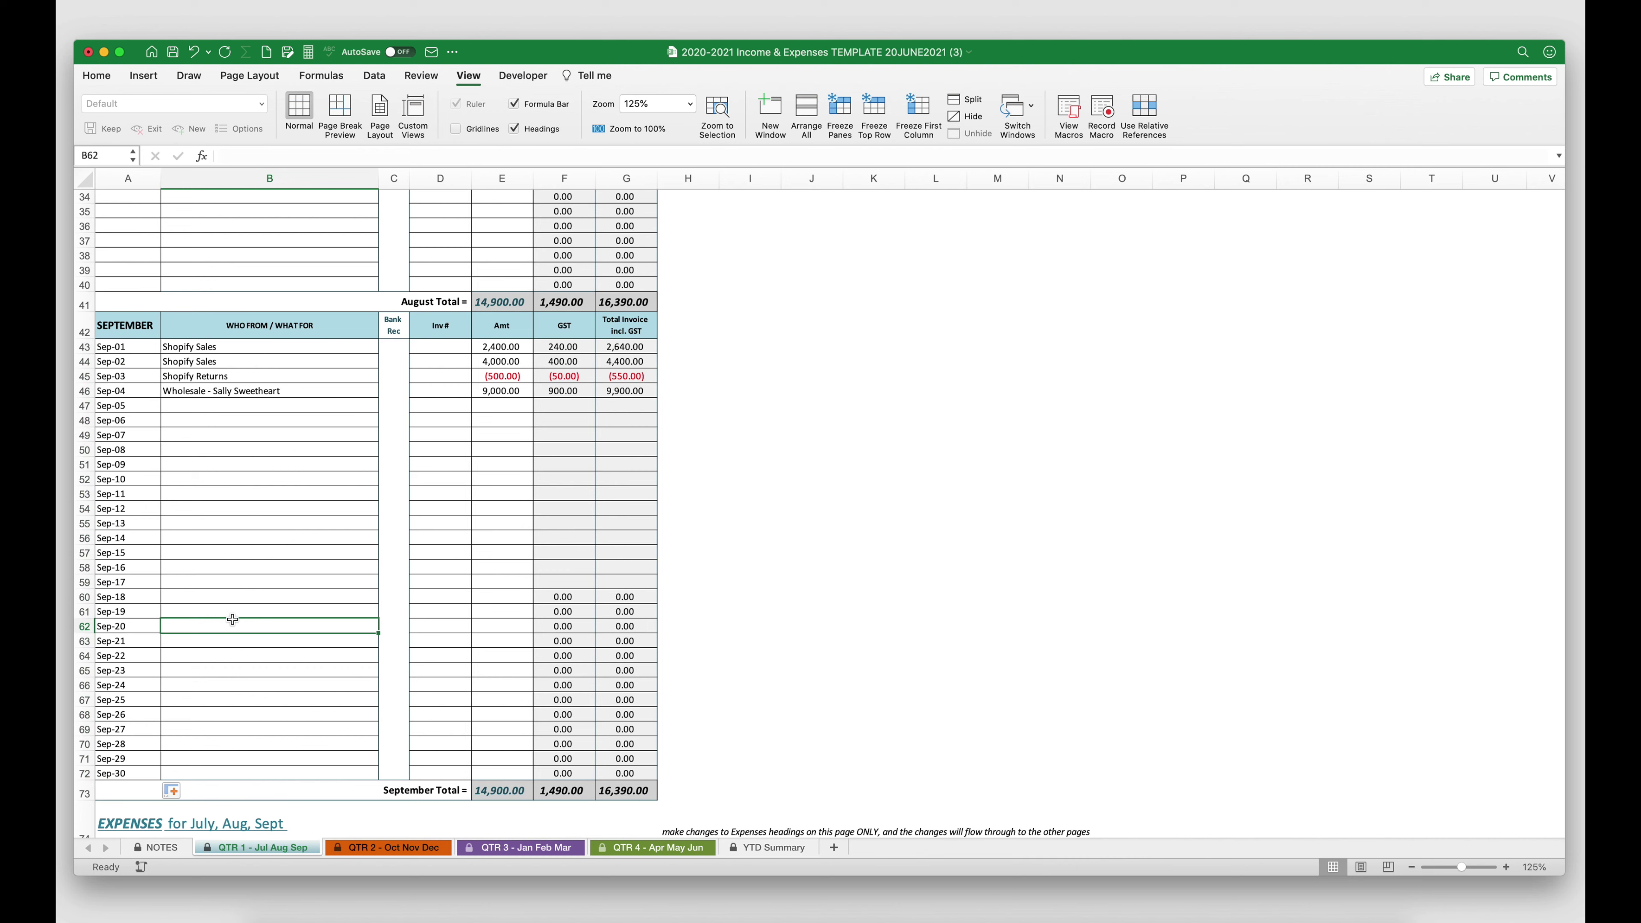
scroll(725, 611, up, 4)
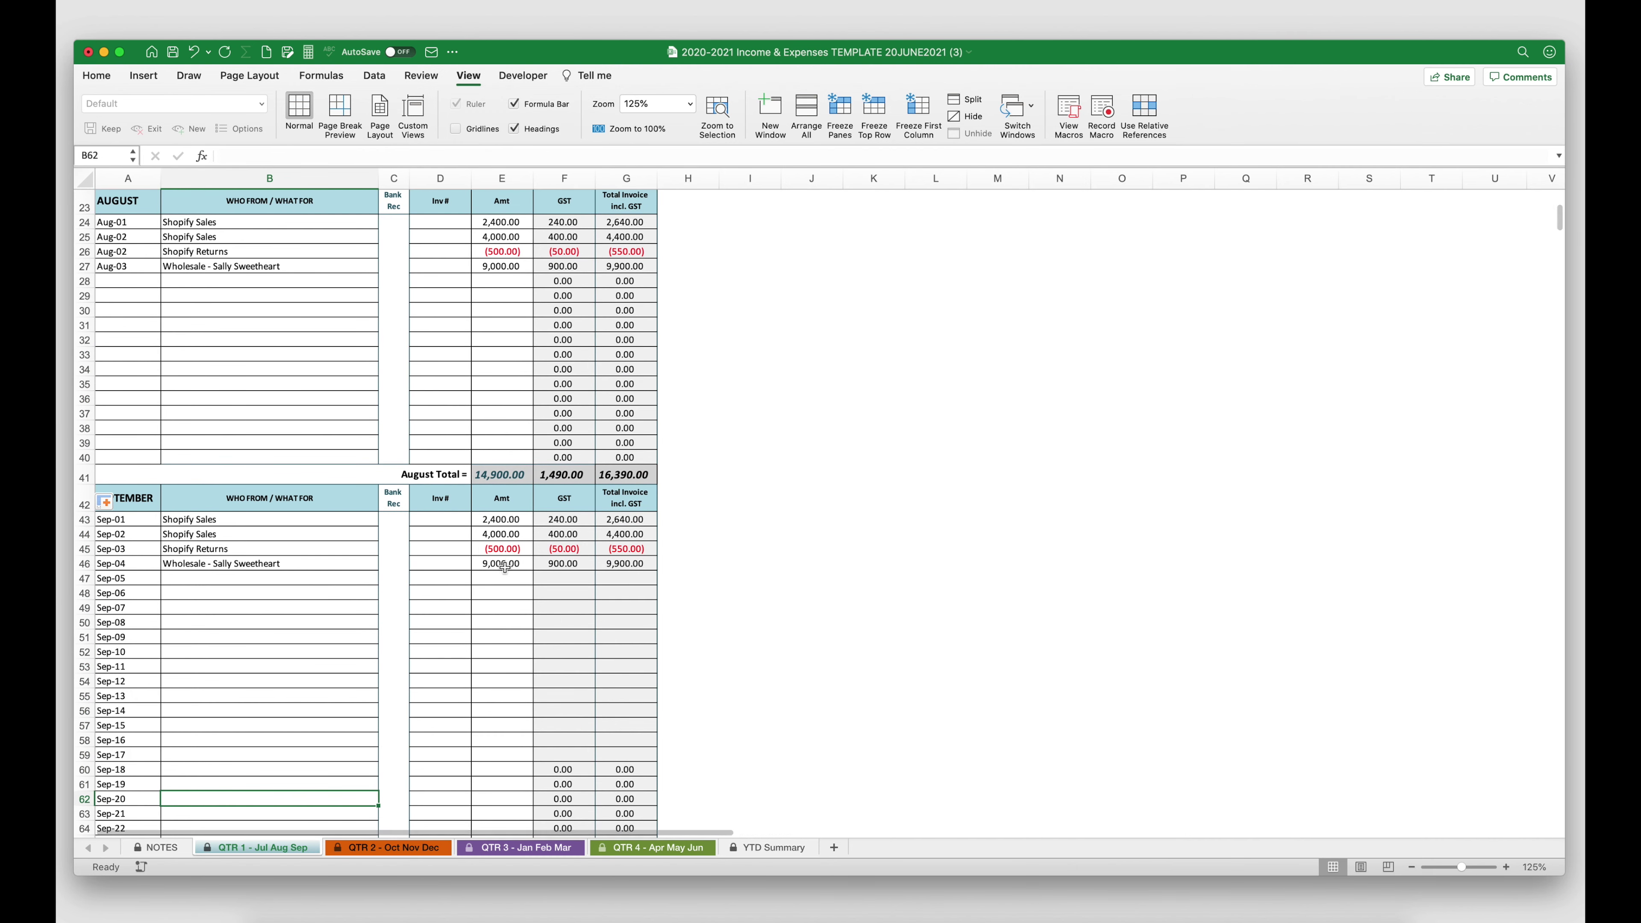
drag(546, 567, 643, 772)
scroll(458, 678, down, 2)
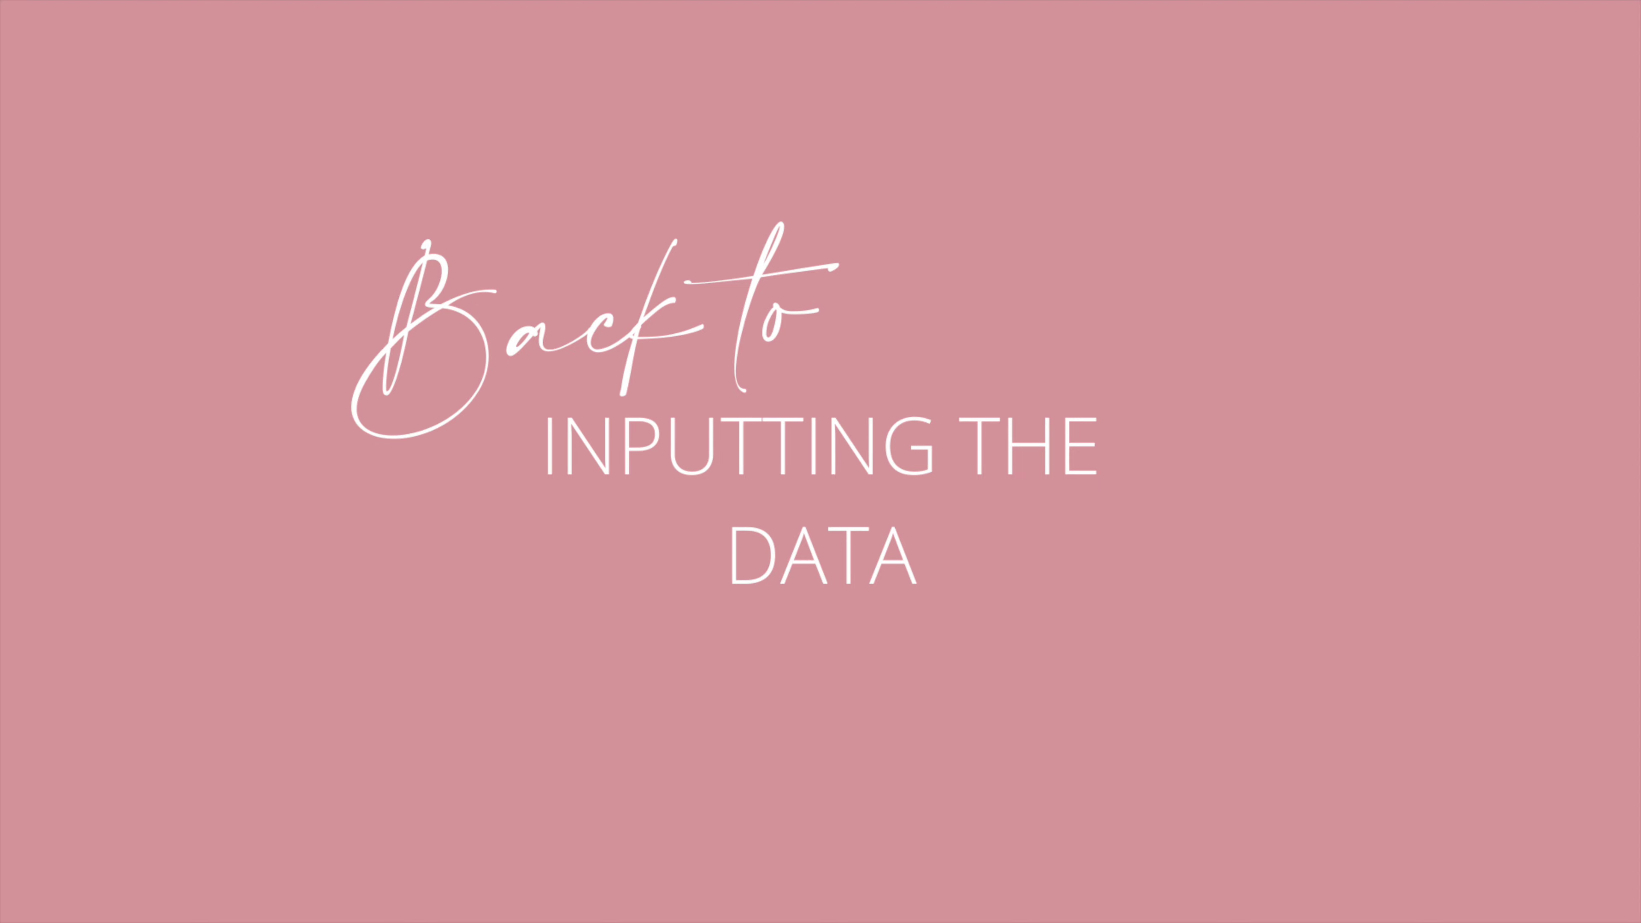
Delete the blank July rows 8–20 and the blank August rows 15–27.
drag(84, 367, 84, 542)
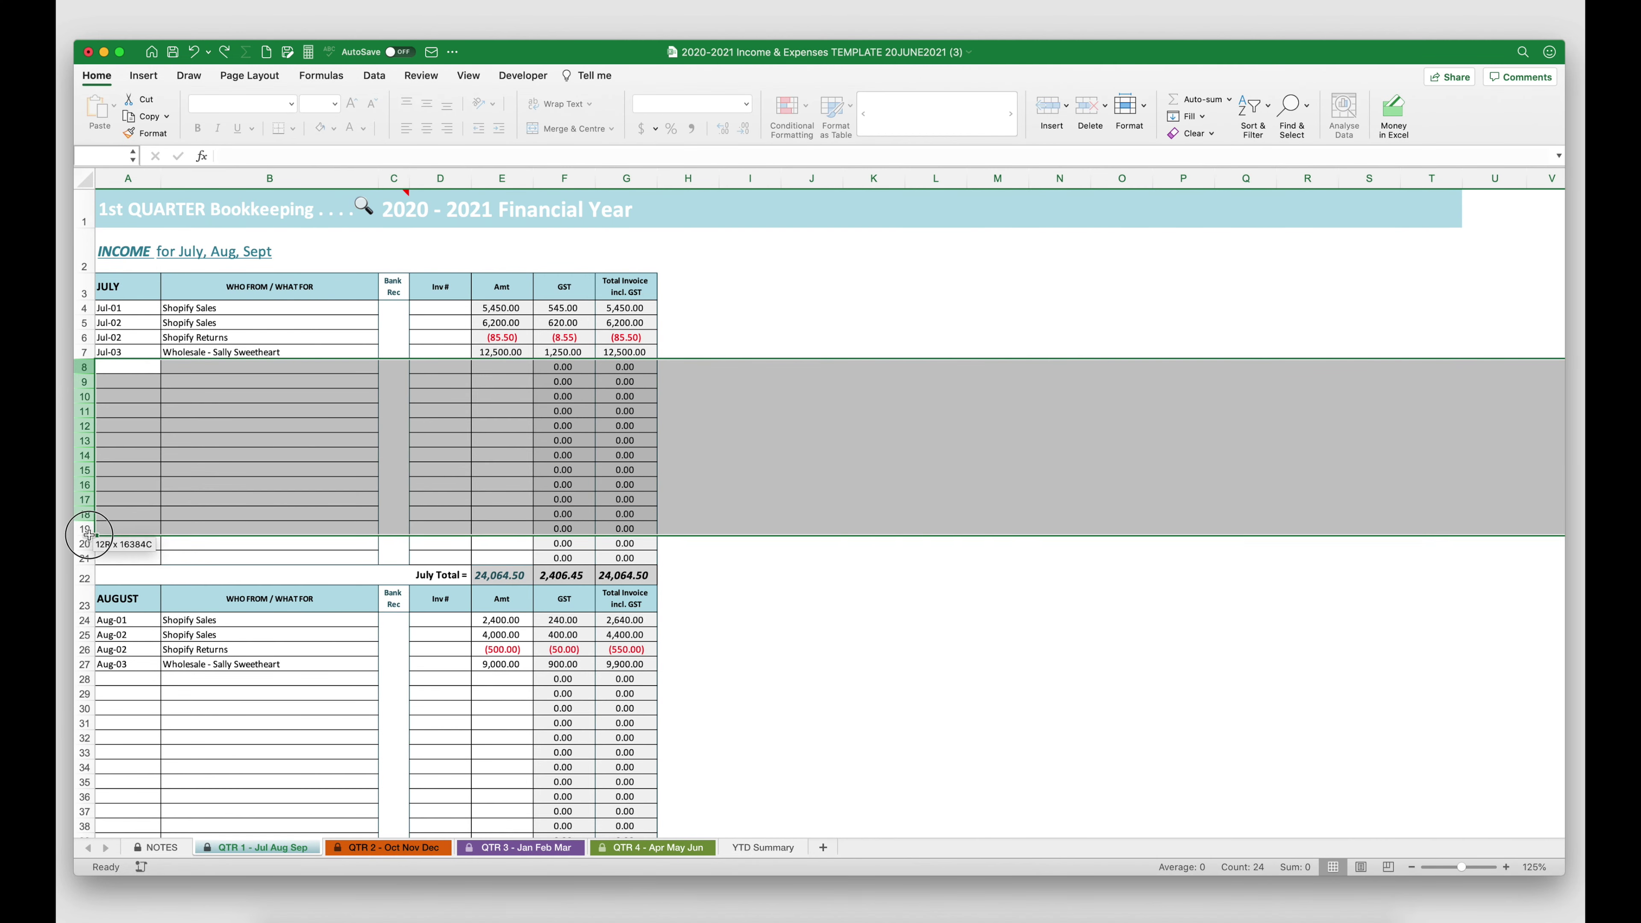
right_click(86, 545)
click(117, 637)
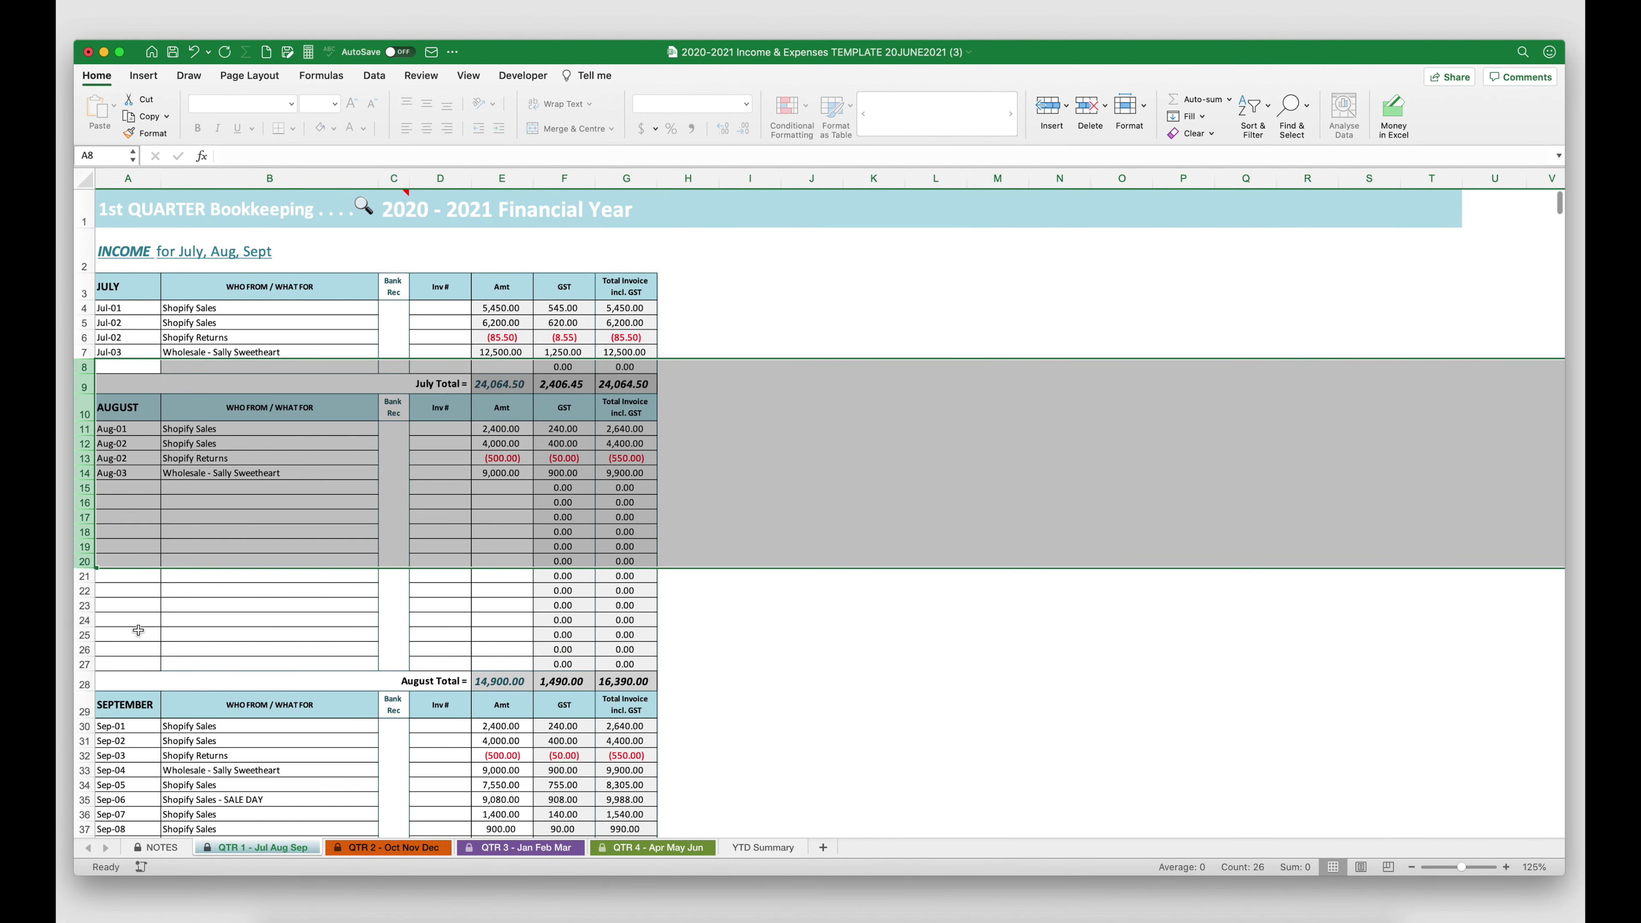
drag(84, 487, 96, 664)
right_click(87, 662)
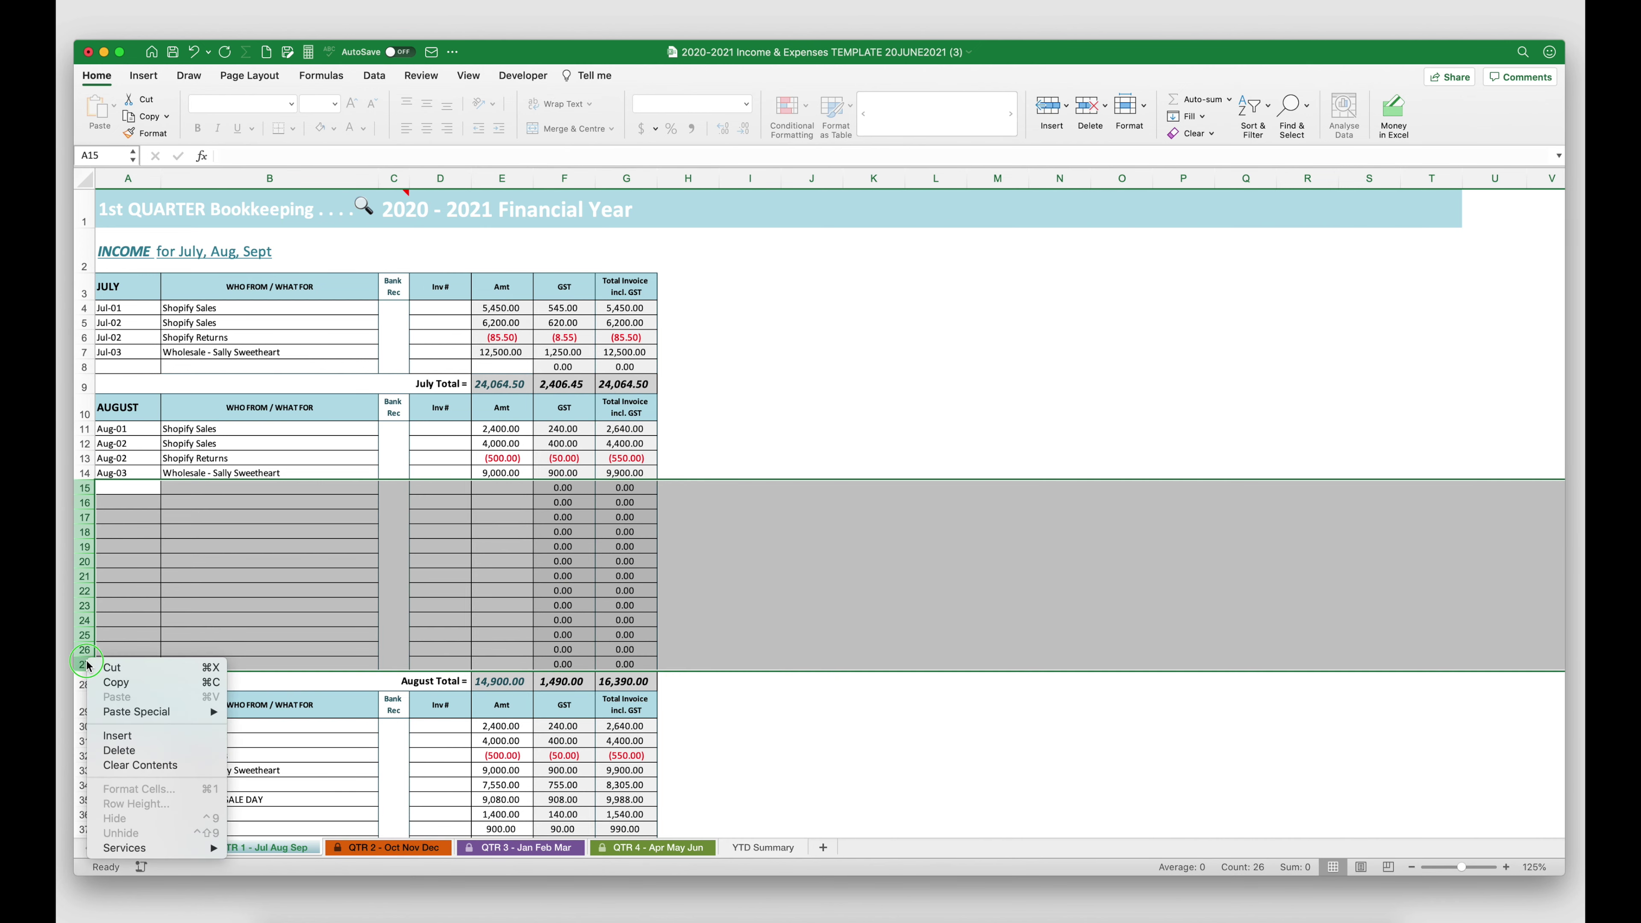
click(118, 752)
click(799, 319)
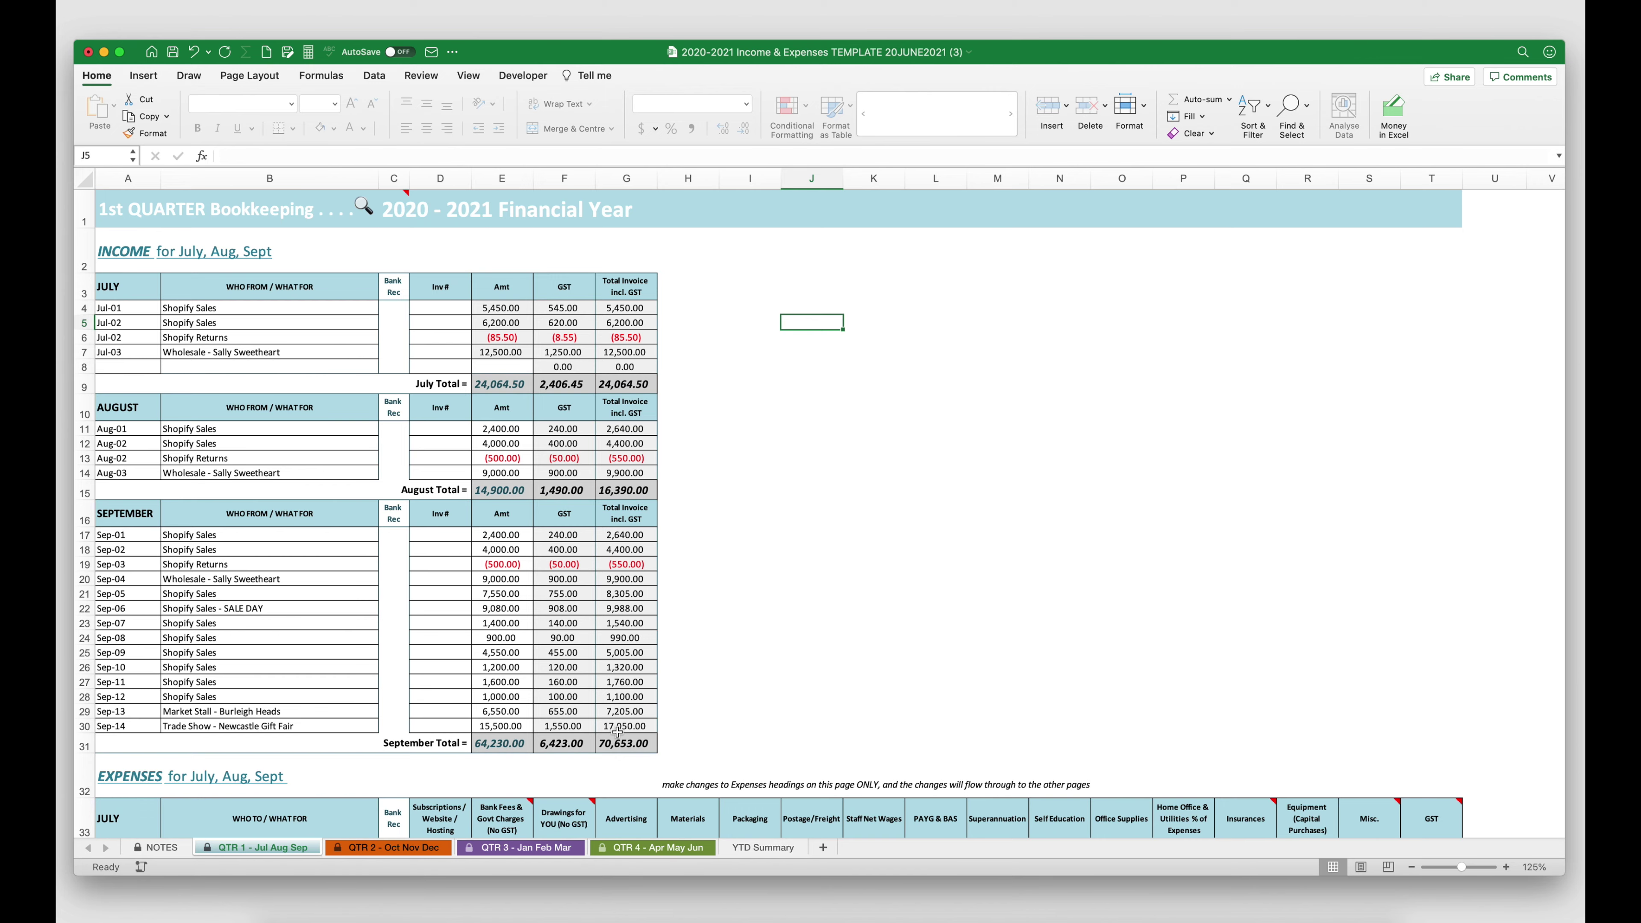
Enlarge the magnifier over the -$10,319 Due Amt, then view the YTD Summary Profit & Loss.
scroll(617, 729, down, 10)
scroll(617, 729, down, 15)
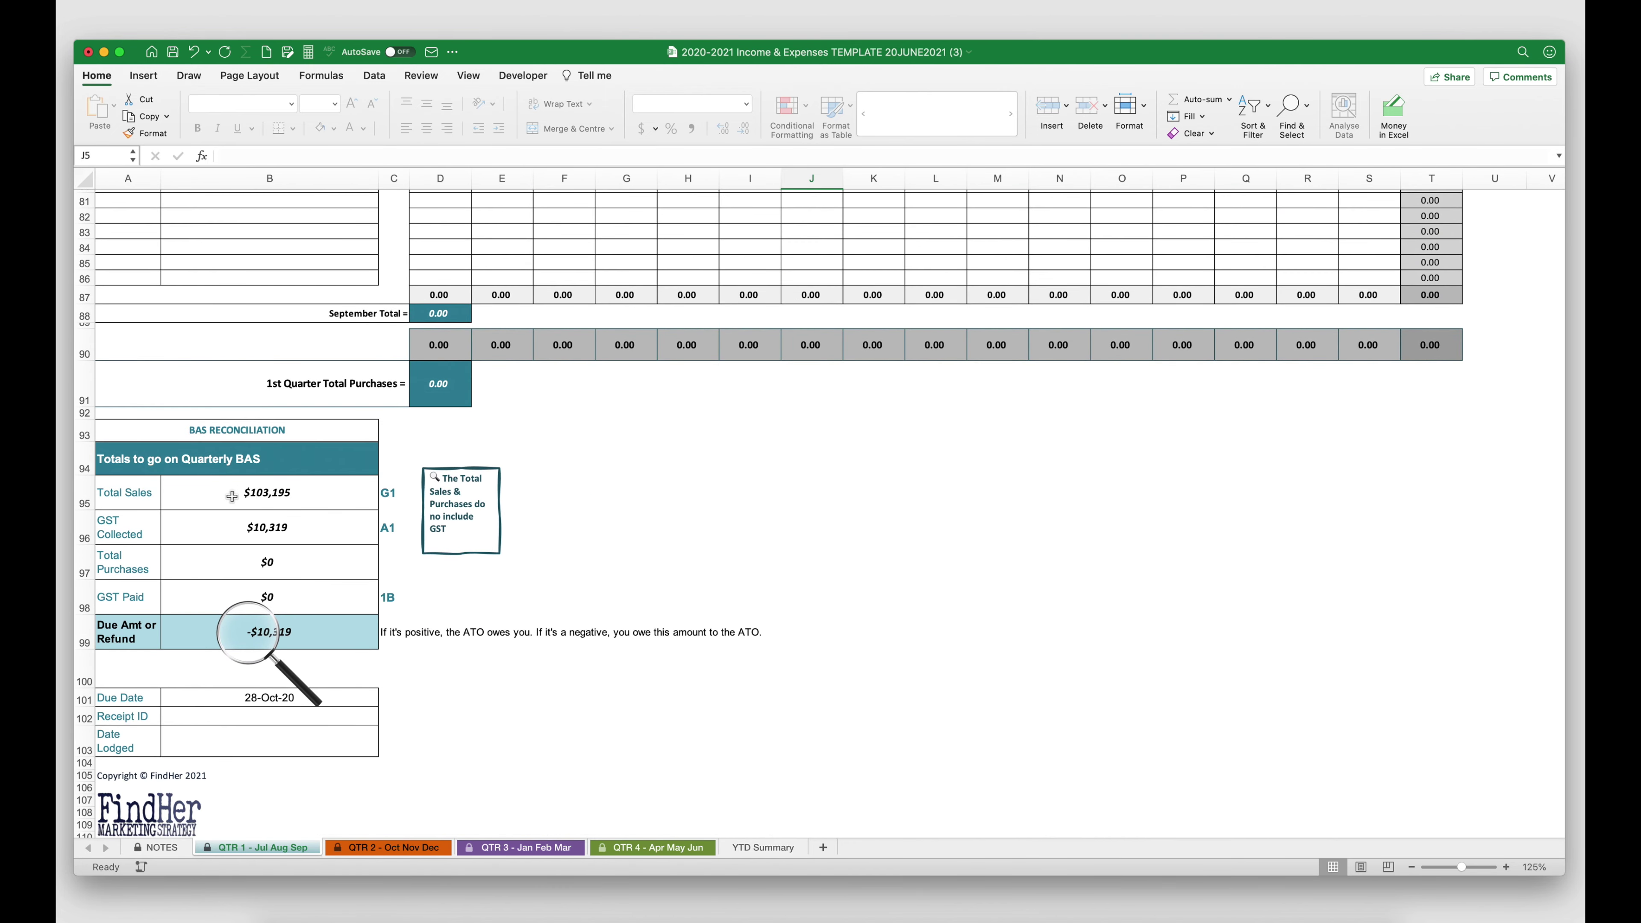
click(269, 633)
drag(323, 707, 358, 734)
mouse_move(275, 634)
mouse_down()
mouse_move(233, 632)
mouse_move(276, 633)
mouse_up()
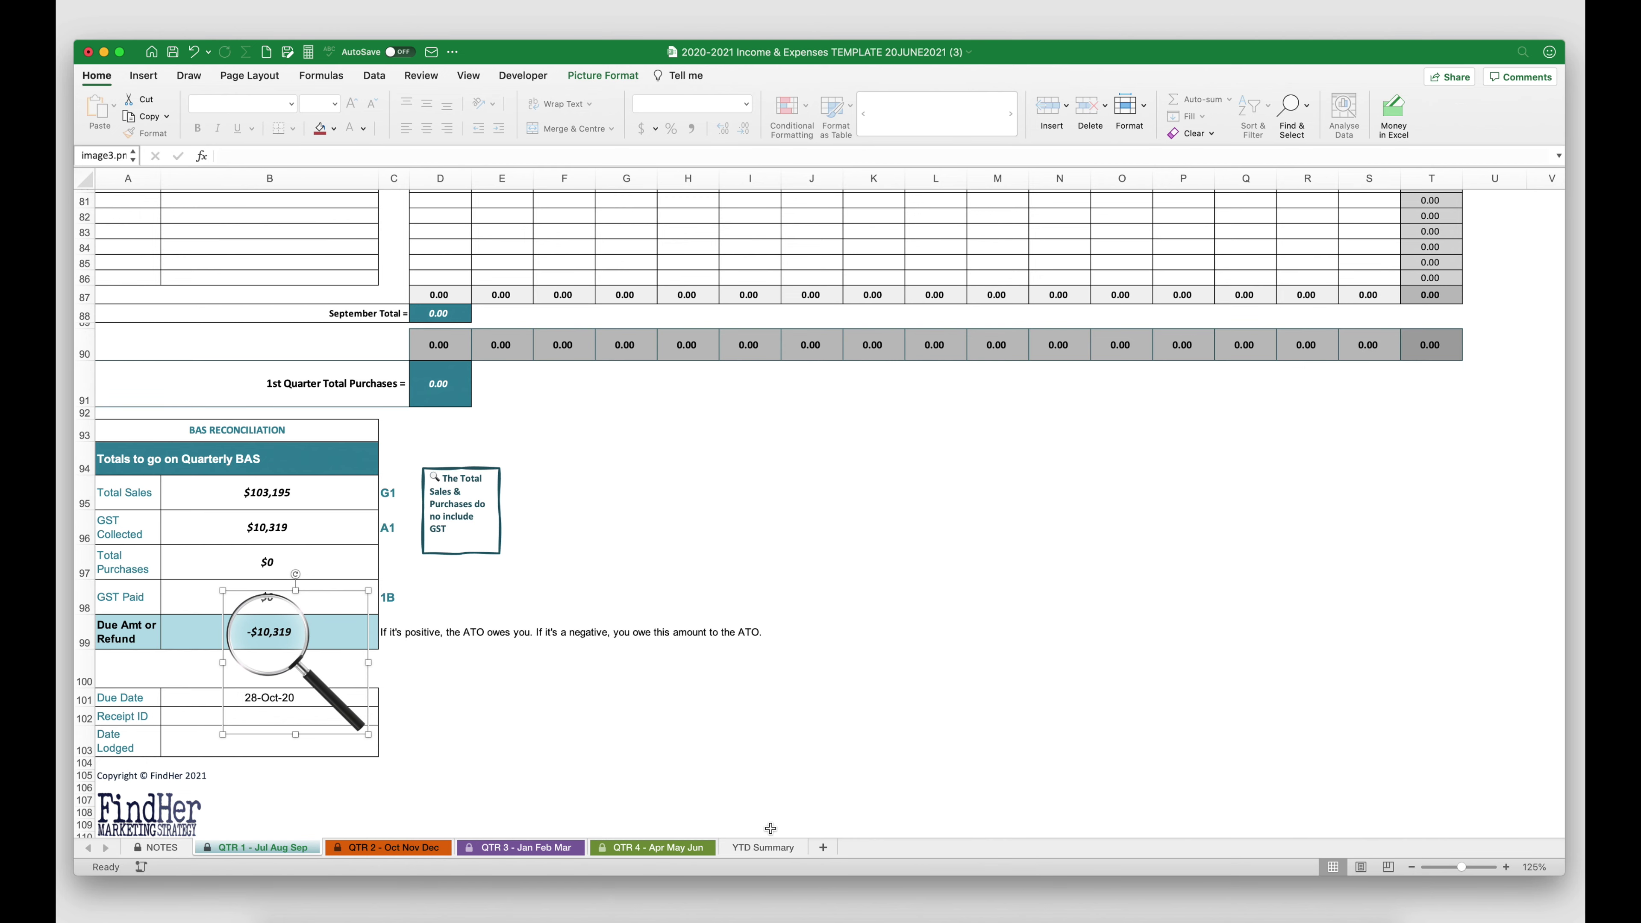
click(771, 849)
scroll(581, 362, down, 3)
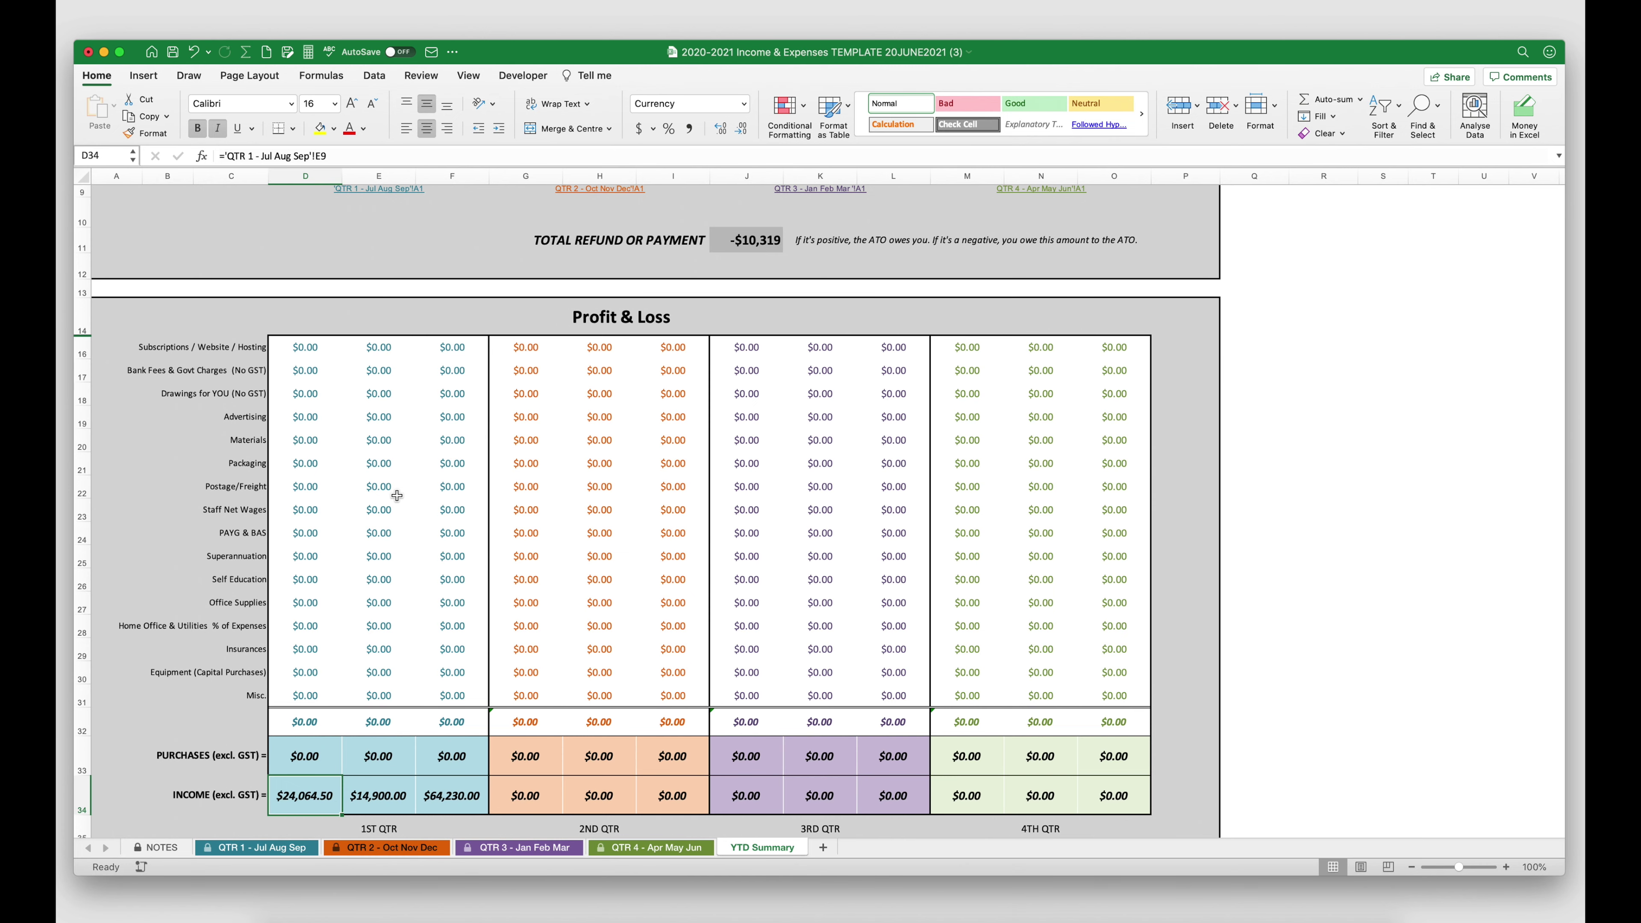
Review the first-quarter profit total of $103,195 and the August and September profit formulas.
scroll(397, 495, down, 2)
scroll(426, 544, down, 2)
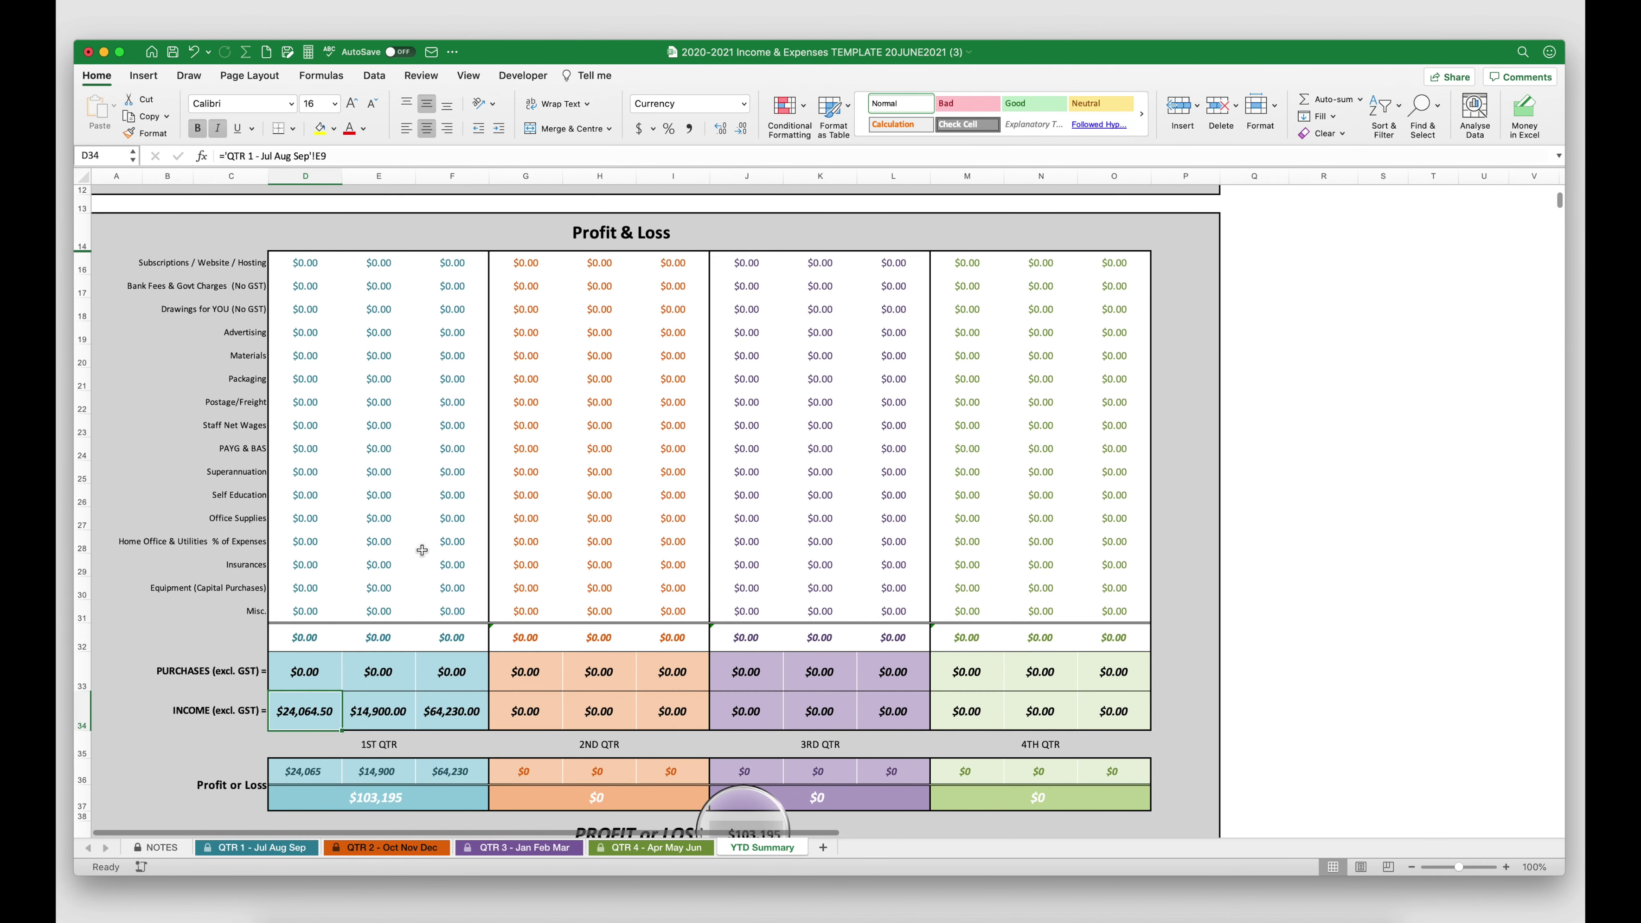
scroll(421, 550, down, 3)
click(400, 713)
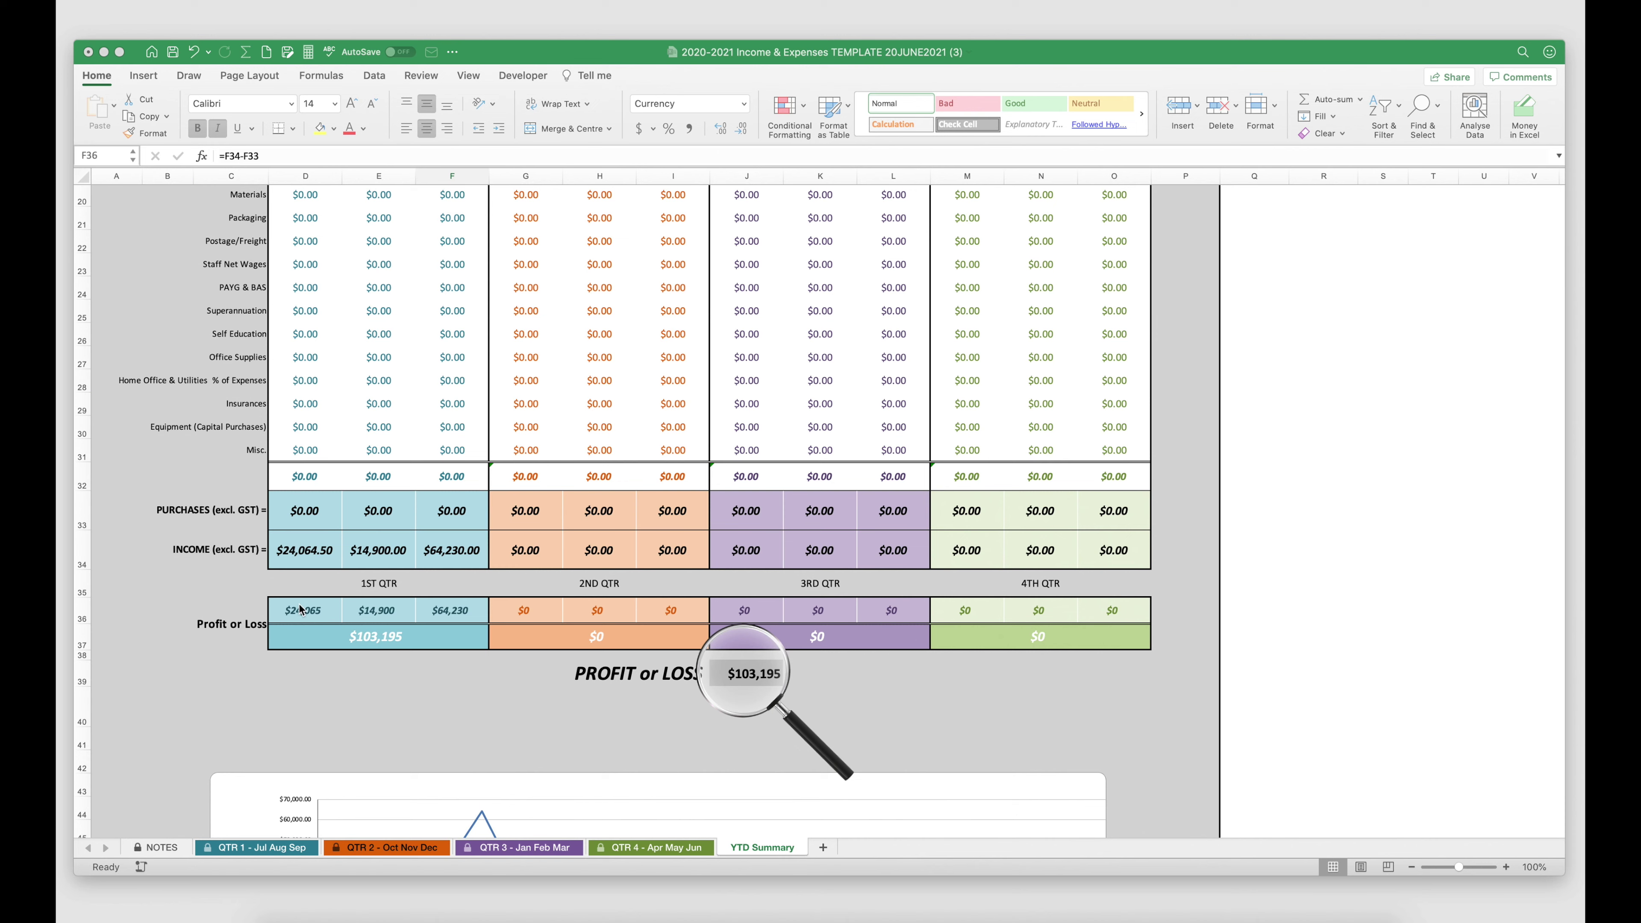
click(379, 610)
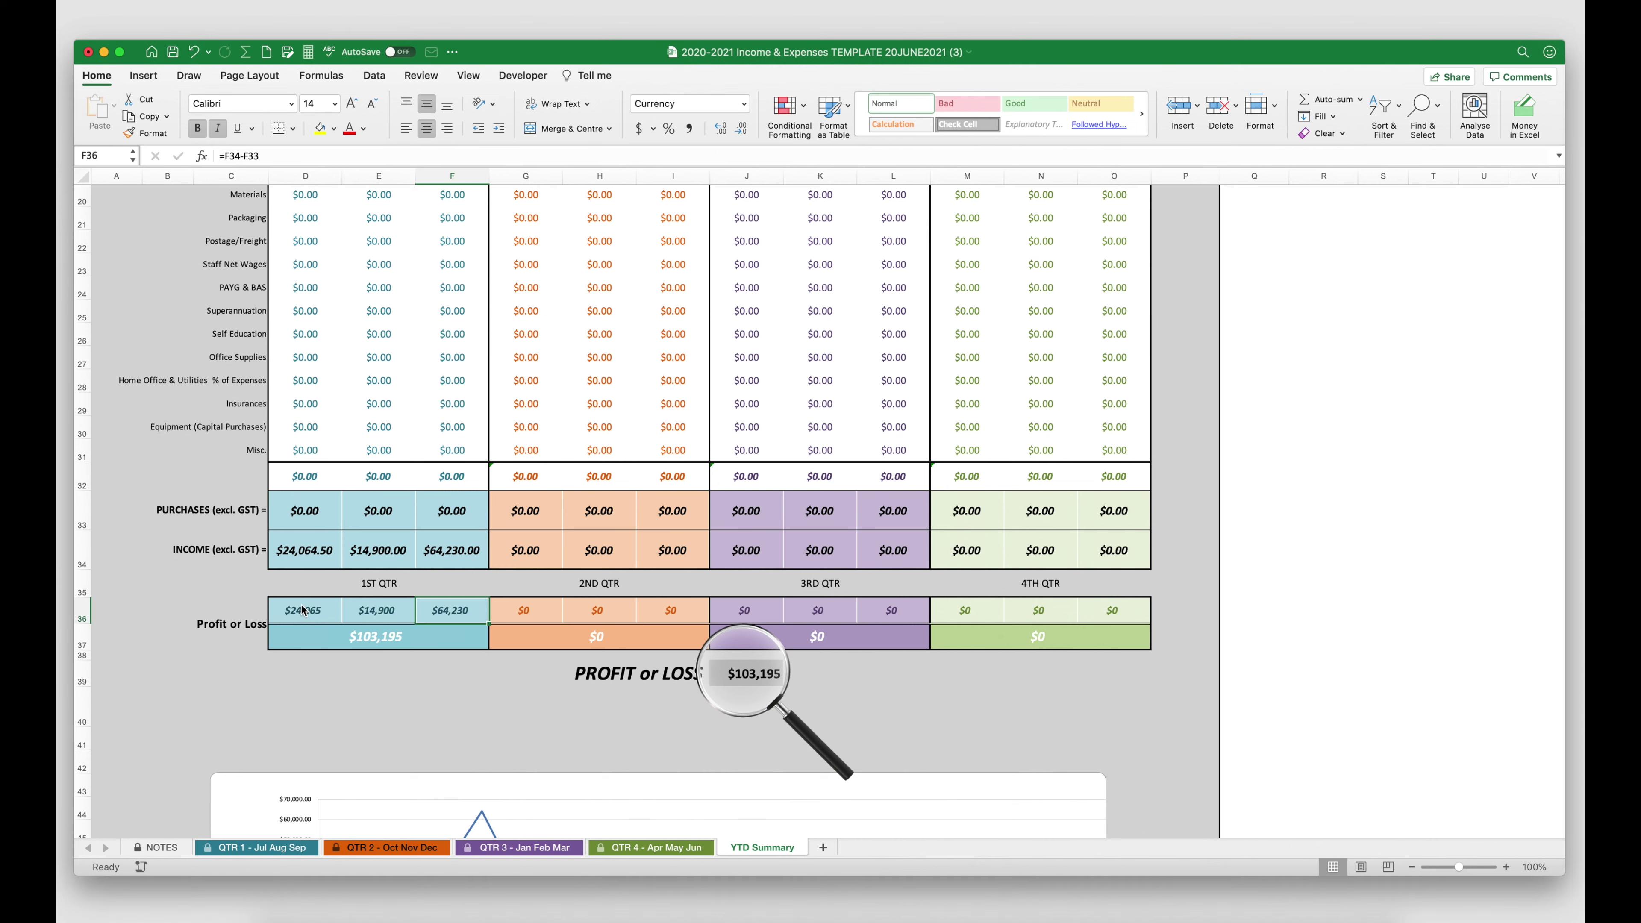
click(454, 615)
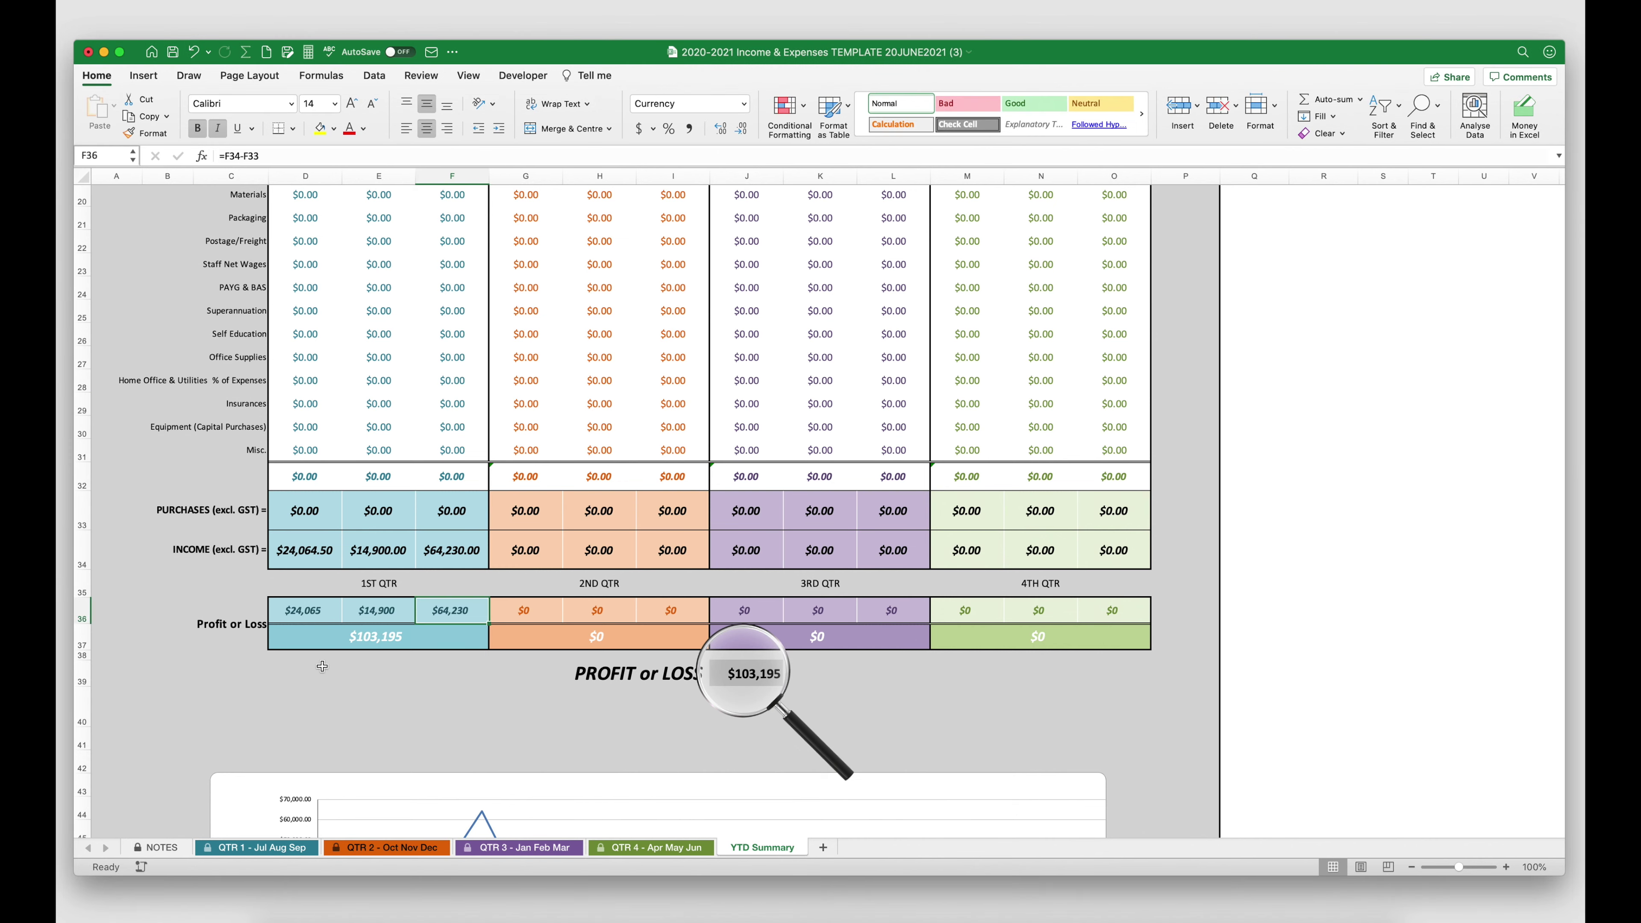
scroll(373, 608, down, 3)
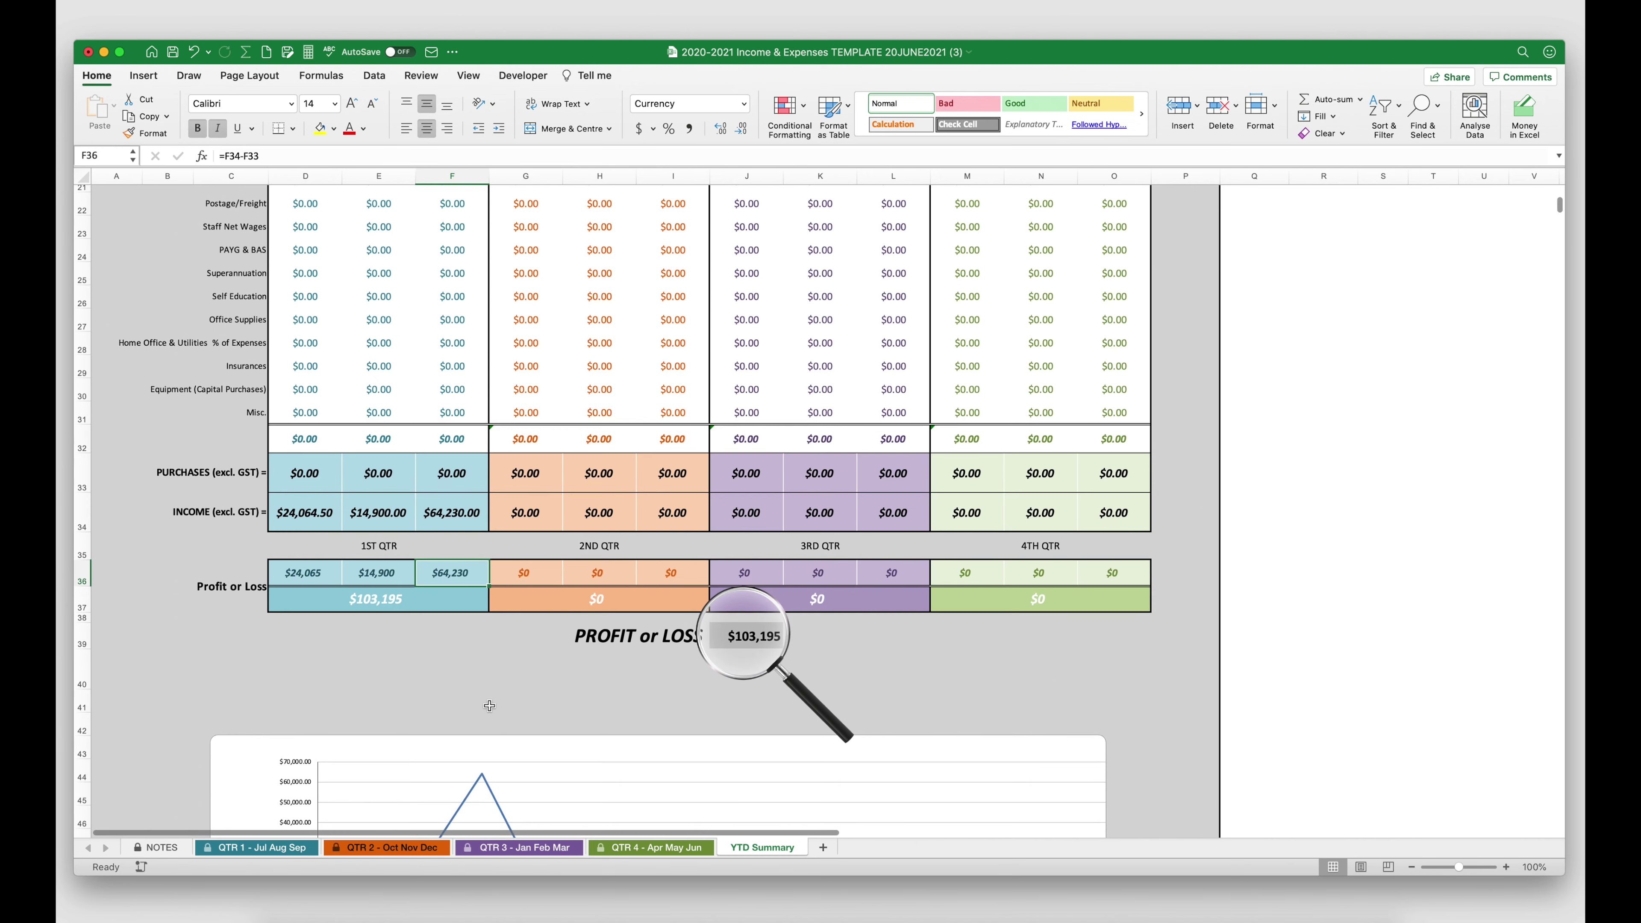
scroll(489, 705, down, 4)
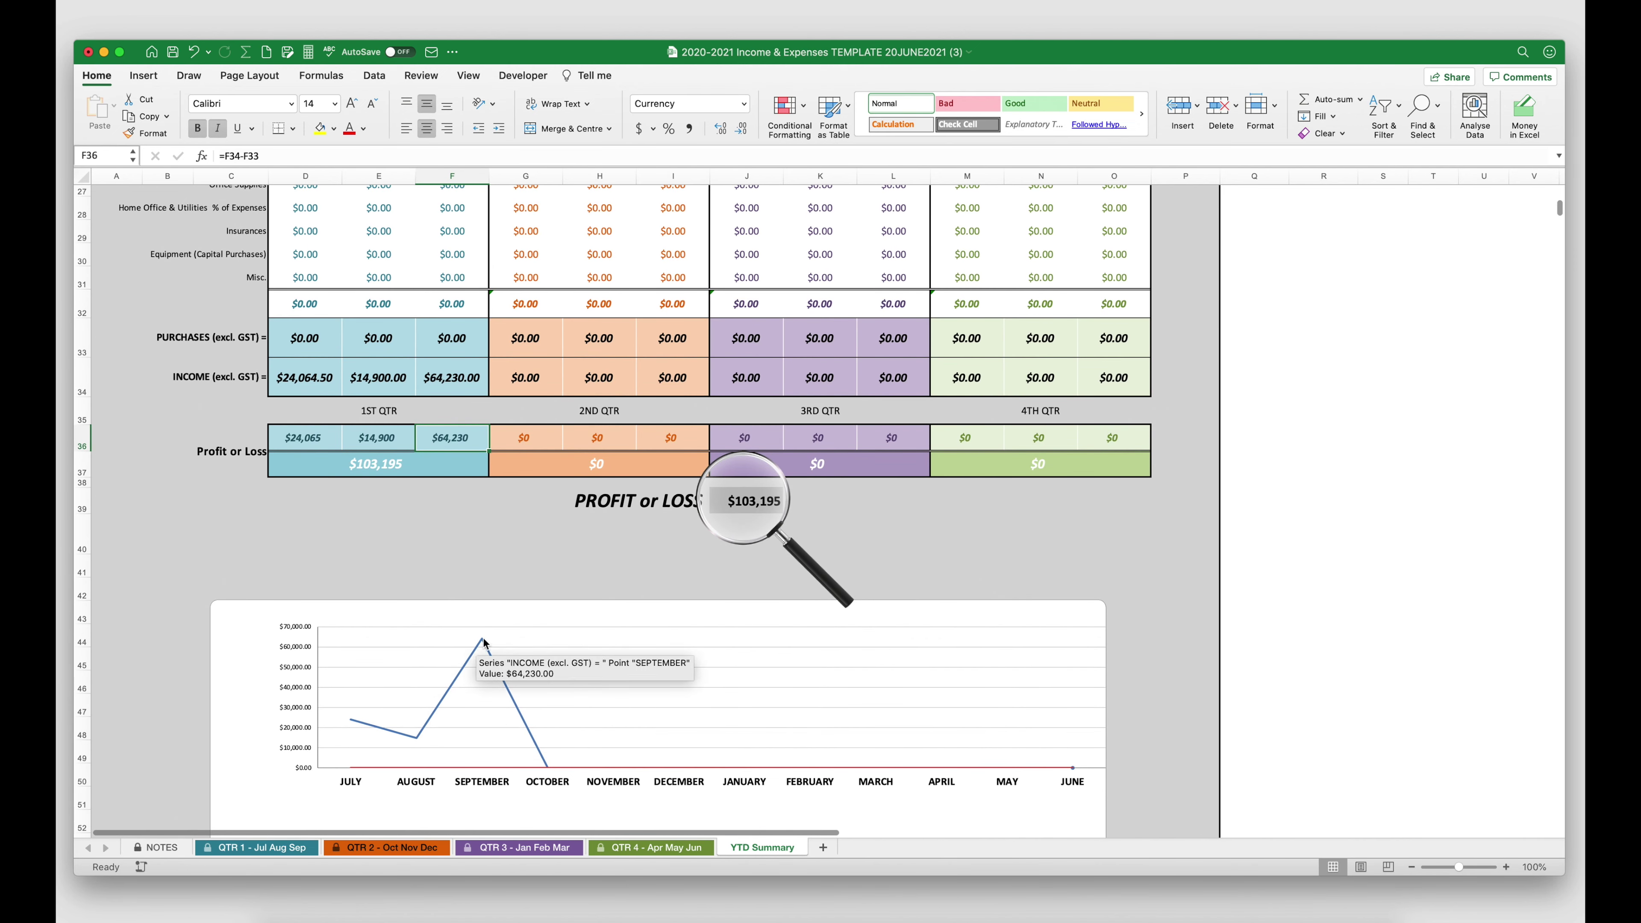
scroll(402, 527, up, 3)
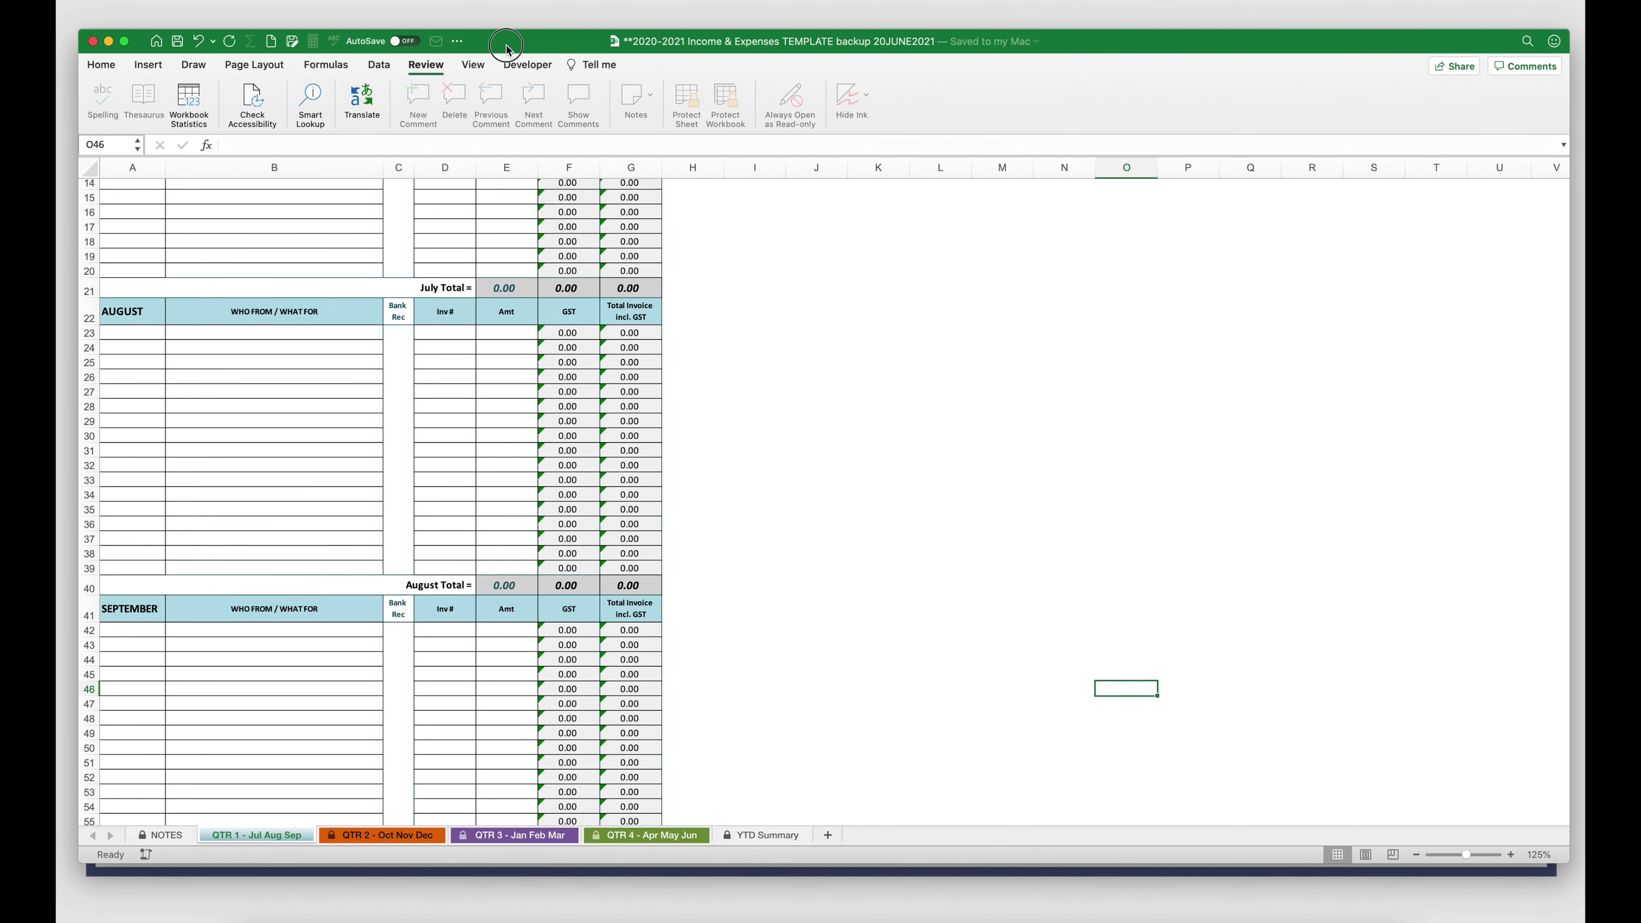
click(506, 47)
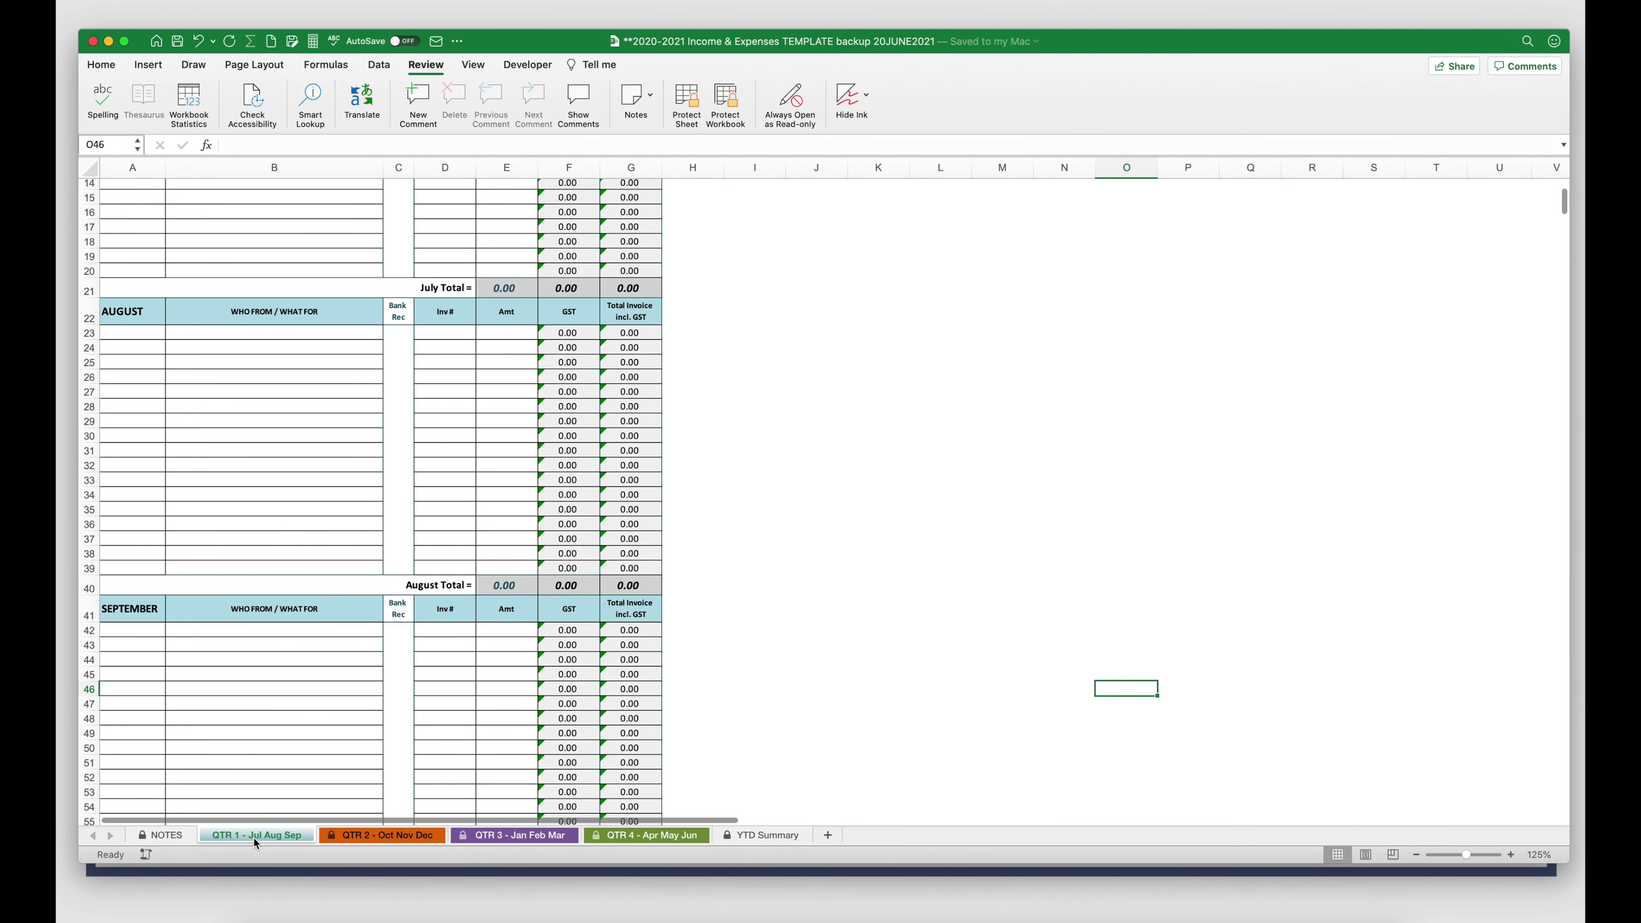
scroll(224, 731, up, 5)
scroll(225, 732, down, 5)
scroll(225, 731, down, 6)
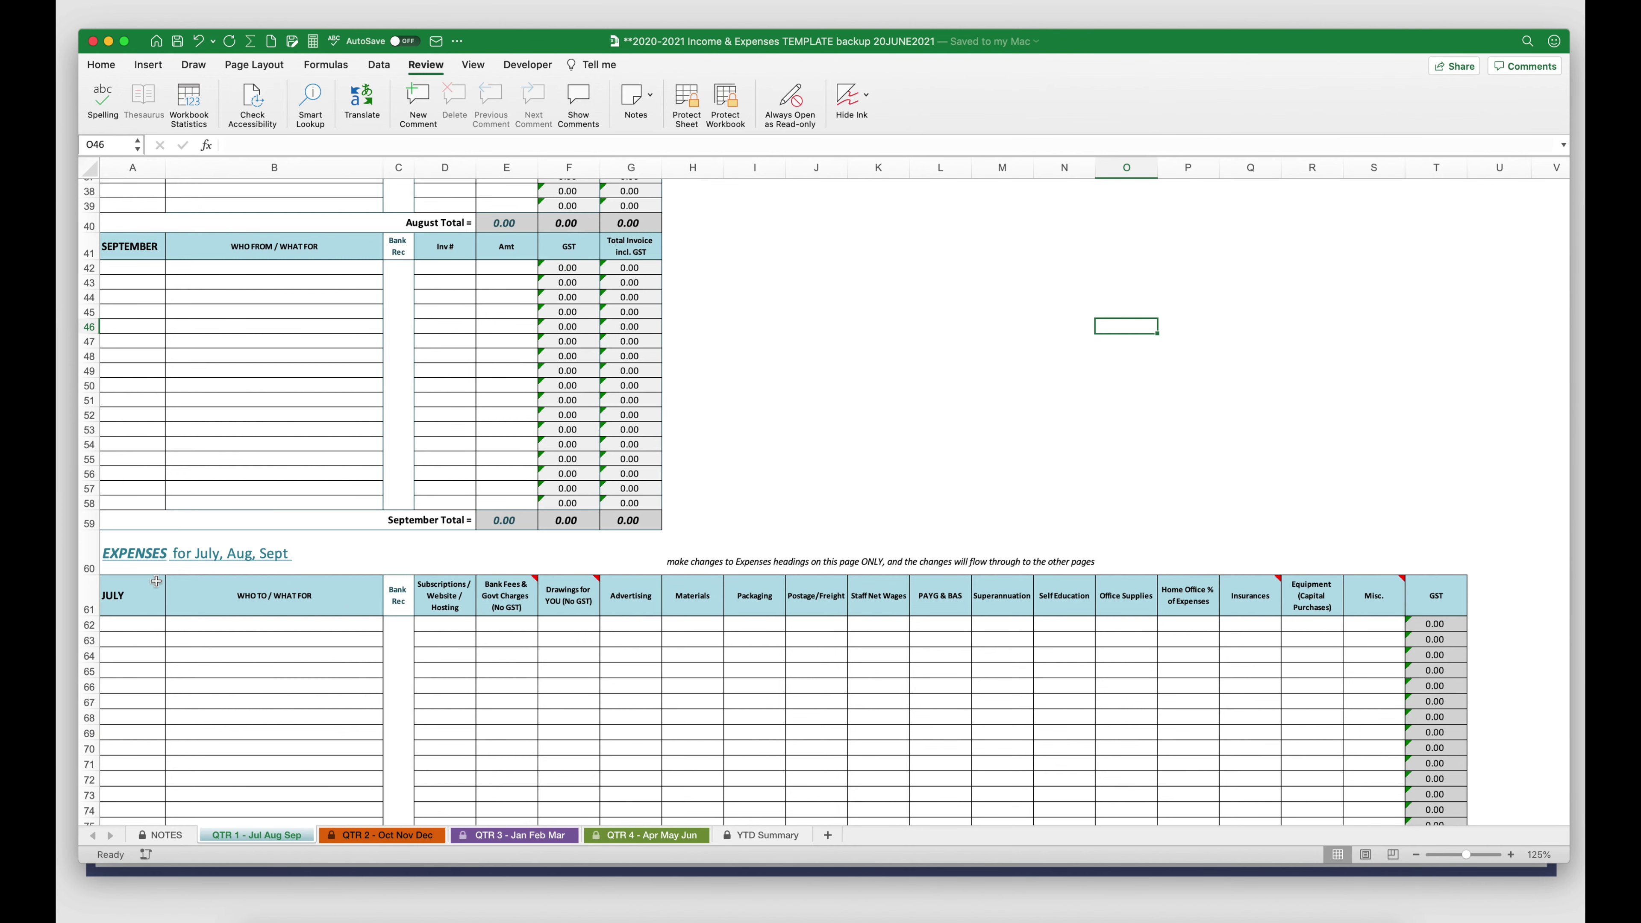
scroll(270, 624, down, 1)
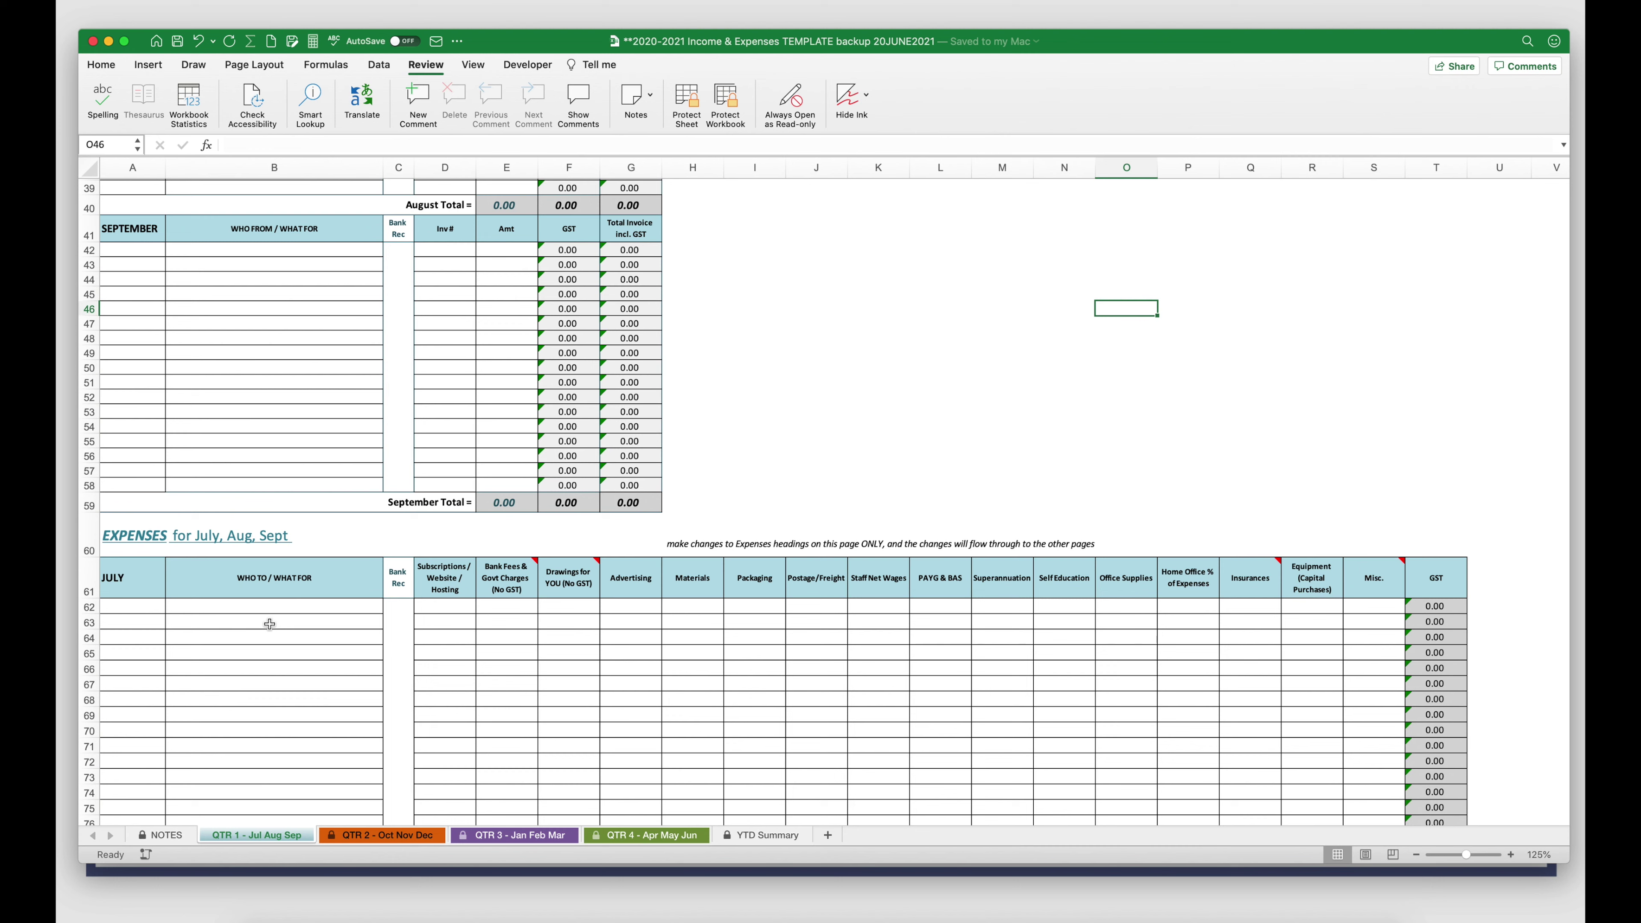
List July payees from B62: Shopify, Zipify, Stripe Fees, Credit Card Fees, Google 200GB, Gsuite, Audible, Rent - 10%.
click(230, 606)
text(Shopify)
key(Return)
text(Zipify)
key(Return)
text(Stripe Fees)
key(Return)
text(Credit Card Fees Google 200GB Gsuite Audible Maria My Business Coach Rent - 10%)
Add the remaining payees Gas - 10%, Public Liability Insurance, Market Stall Fee and Business Loan.
key(Return)
text(Gas - 10%)
key(Return)
text(Public Liability Insurance)
key(Return)
text(Market Stall Fee)
key(Return)
text(Business Loan)
key(Return)
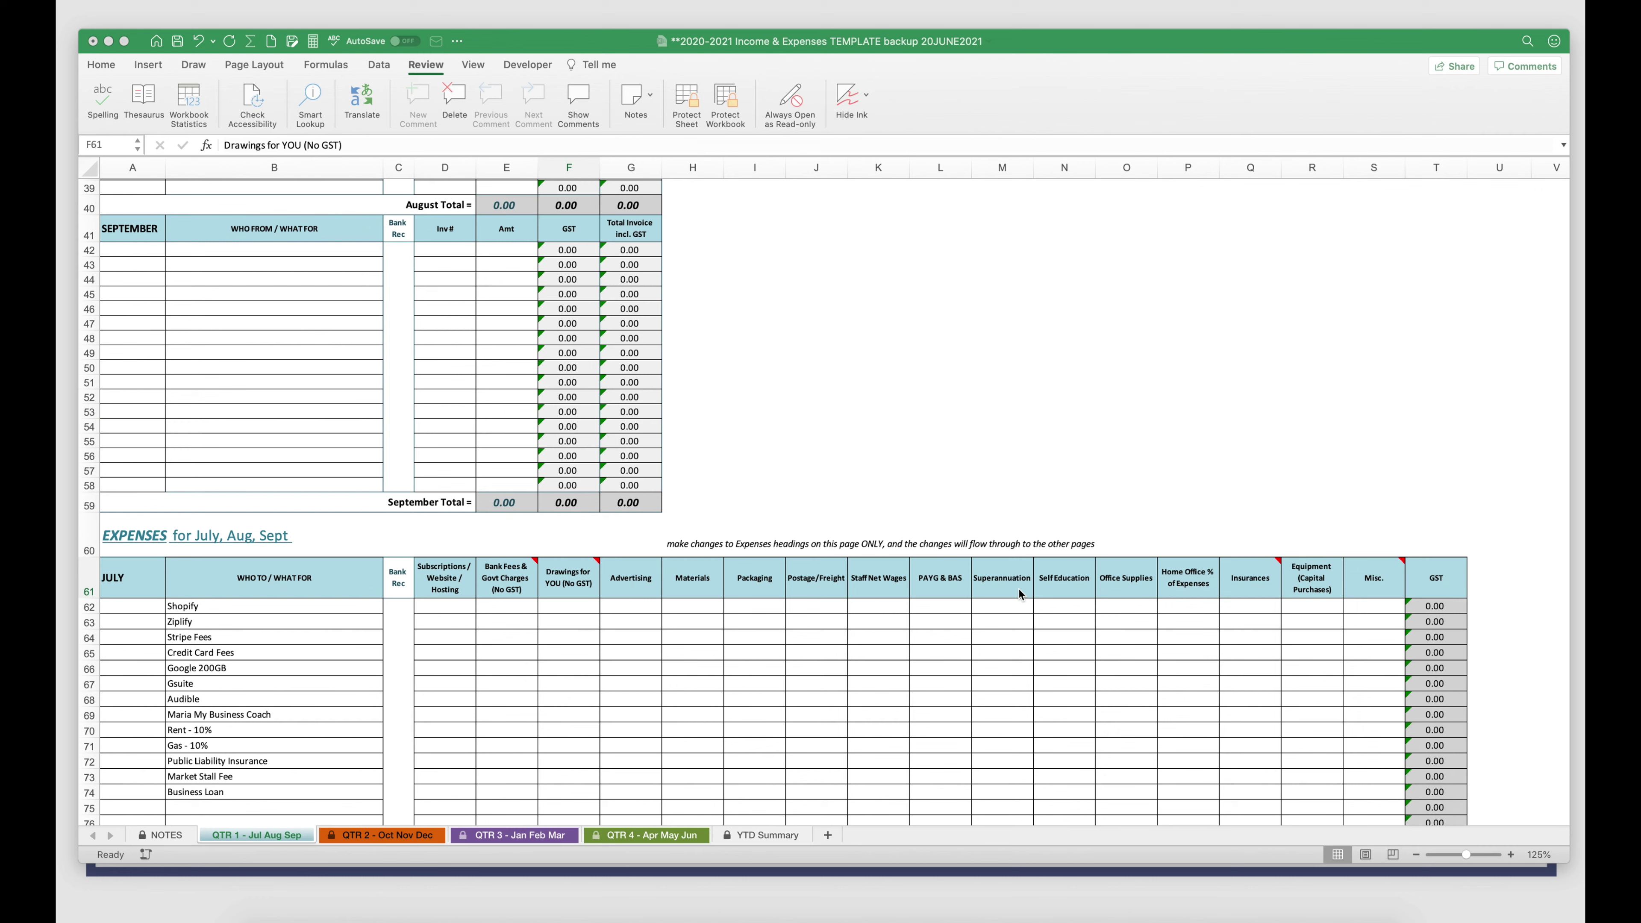
click(459, 608)
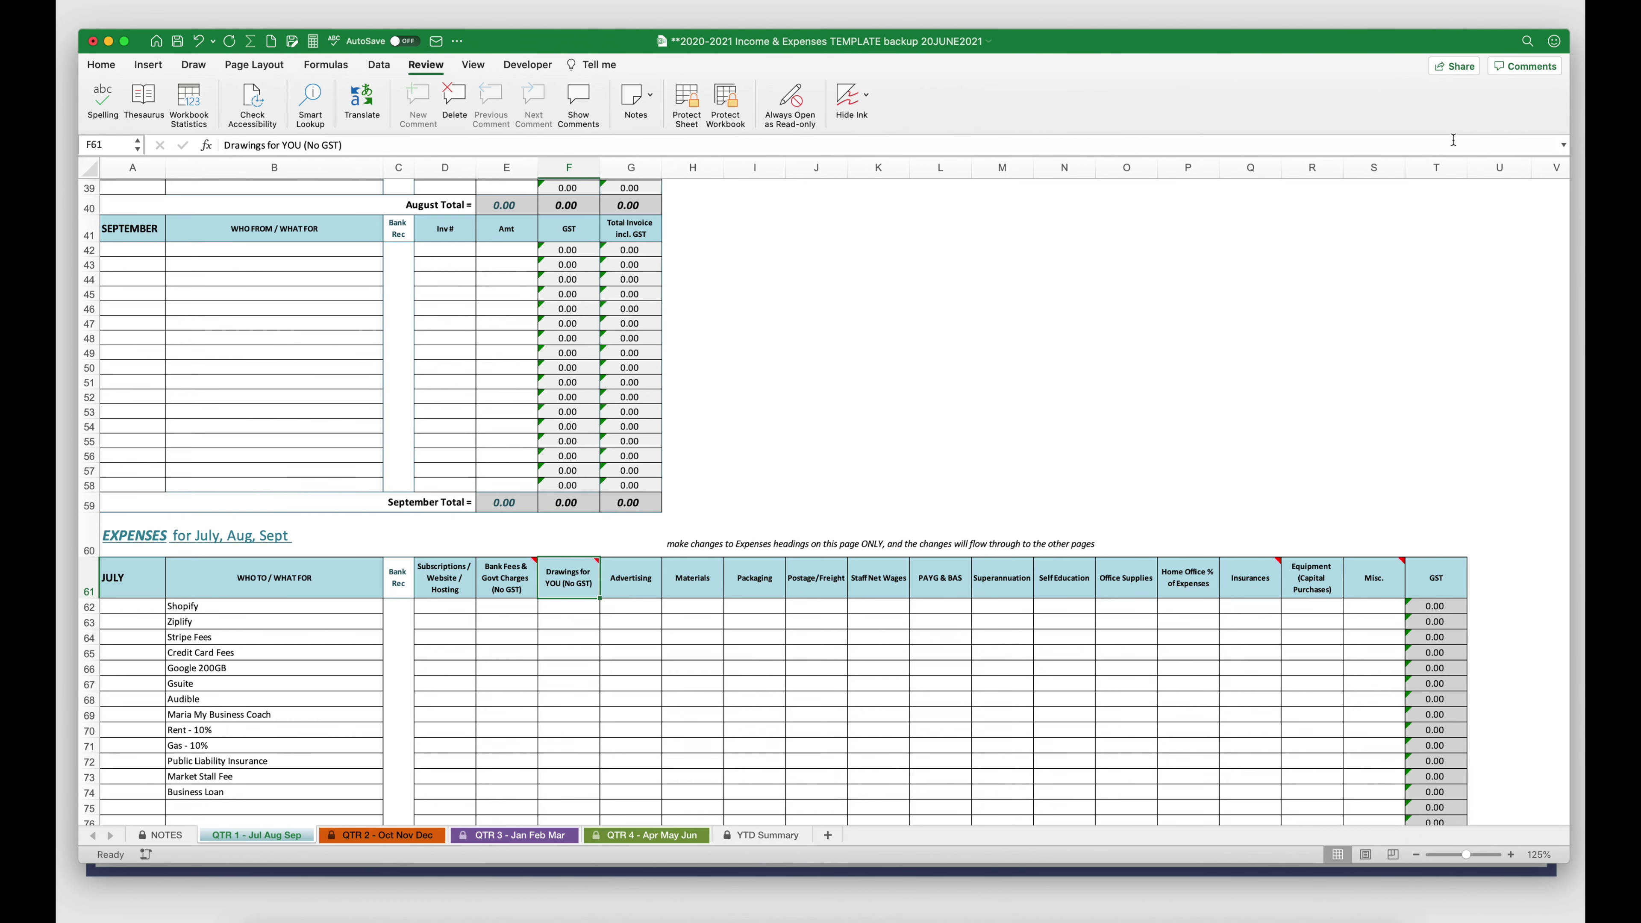
Enter July amounts 29.95 and 7.95 from D62, 20 and 35 from E64, and 2.95 in D66.
click(1445, 167)
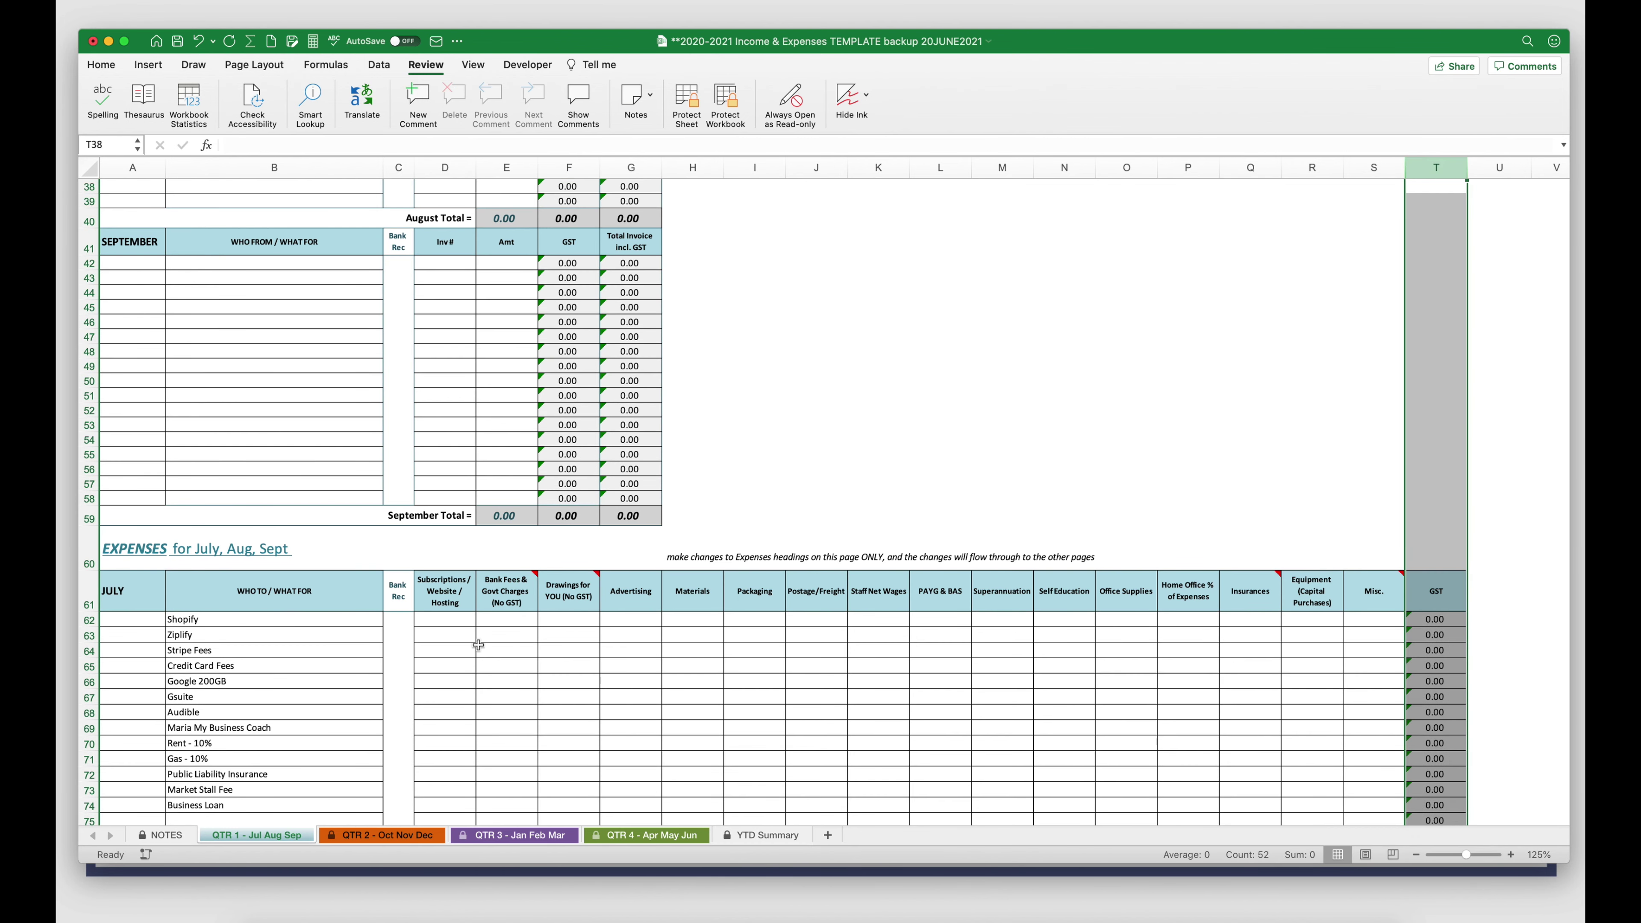
scroll(442, 675, down, 3)
scroll(442, 675, down, 1)
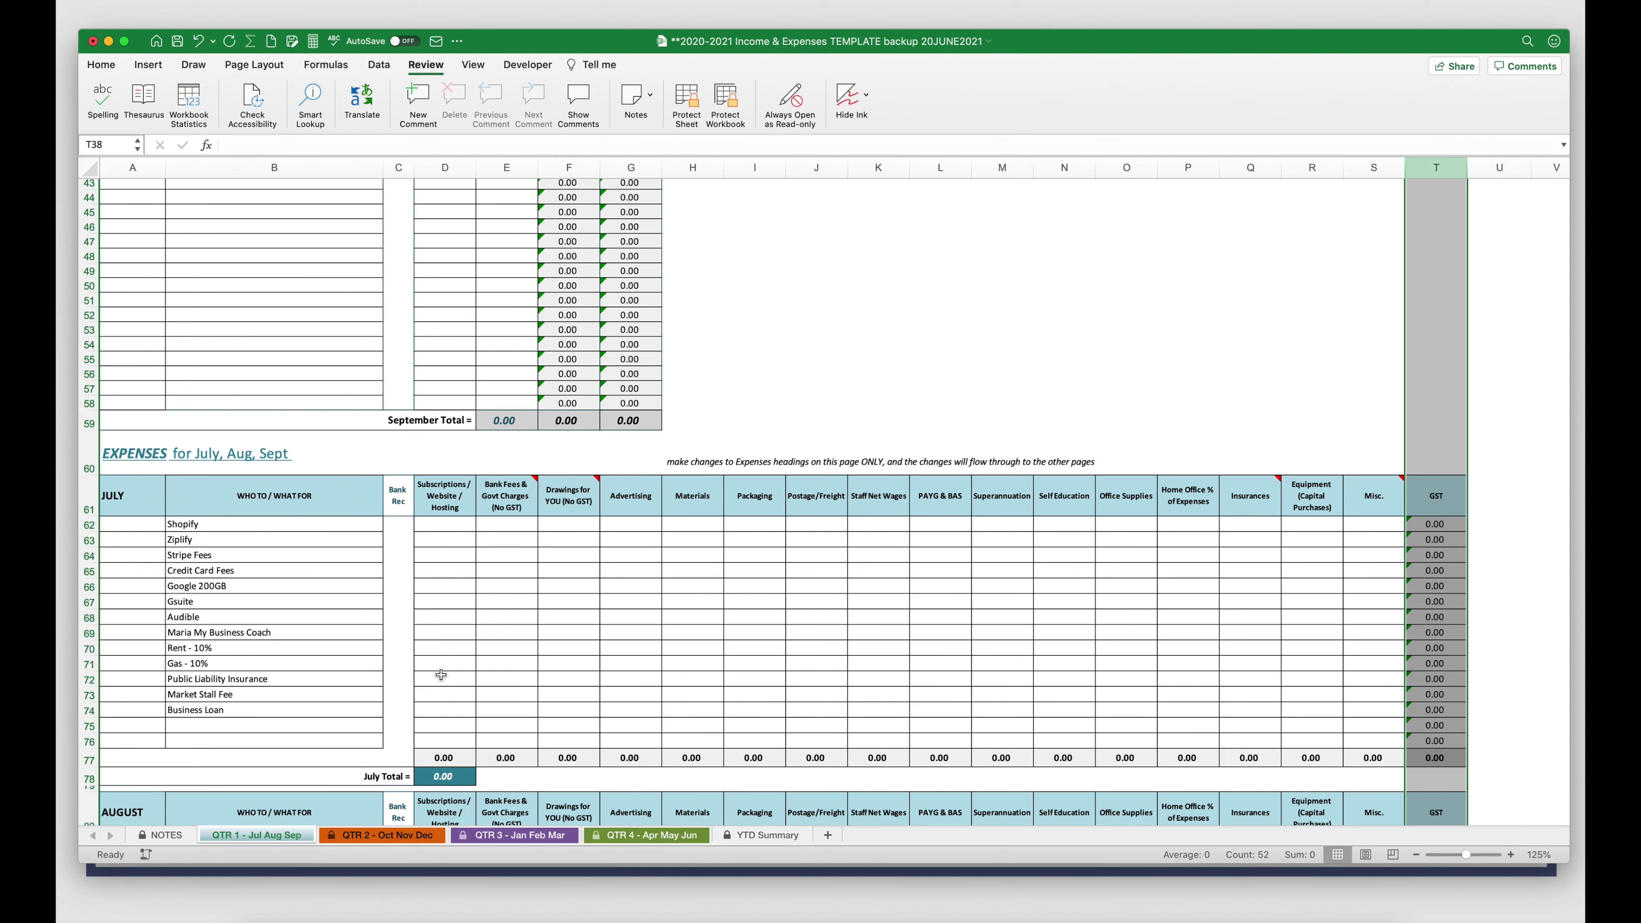
click(444, 523)
text(29.95 7.95)
key(Return)
click(507, 554)
text(20 35)
key(Return)
click(445, 585)
text(2.95)
key(Return)
Enter 7.95, 10 for Audible under Self Education, 1,500, and 500 rent under Home Office.
text(7.95)
key(Return)
click(194, 616)
click(1064, 617)
text(10)
key(Return)
text(1500)
key(Return)
click(194, 648)
click(1188, 648)
text(500)
key(Return)
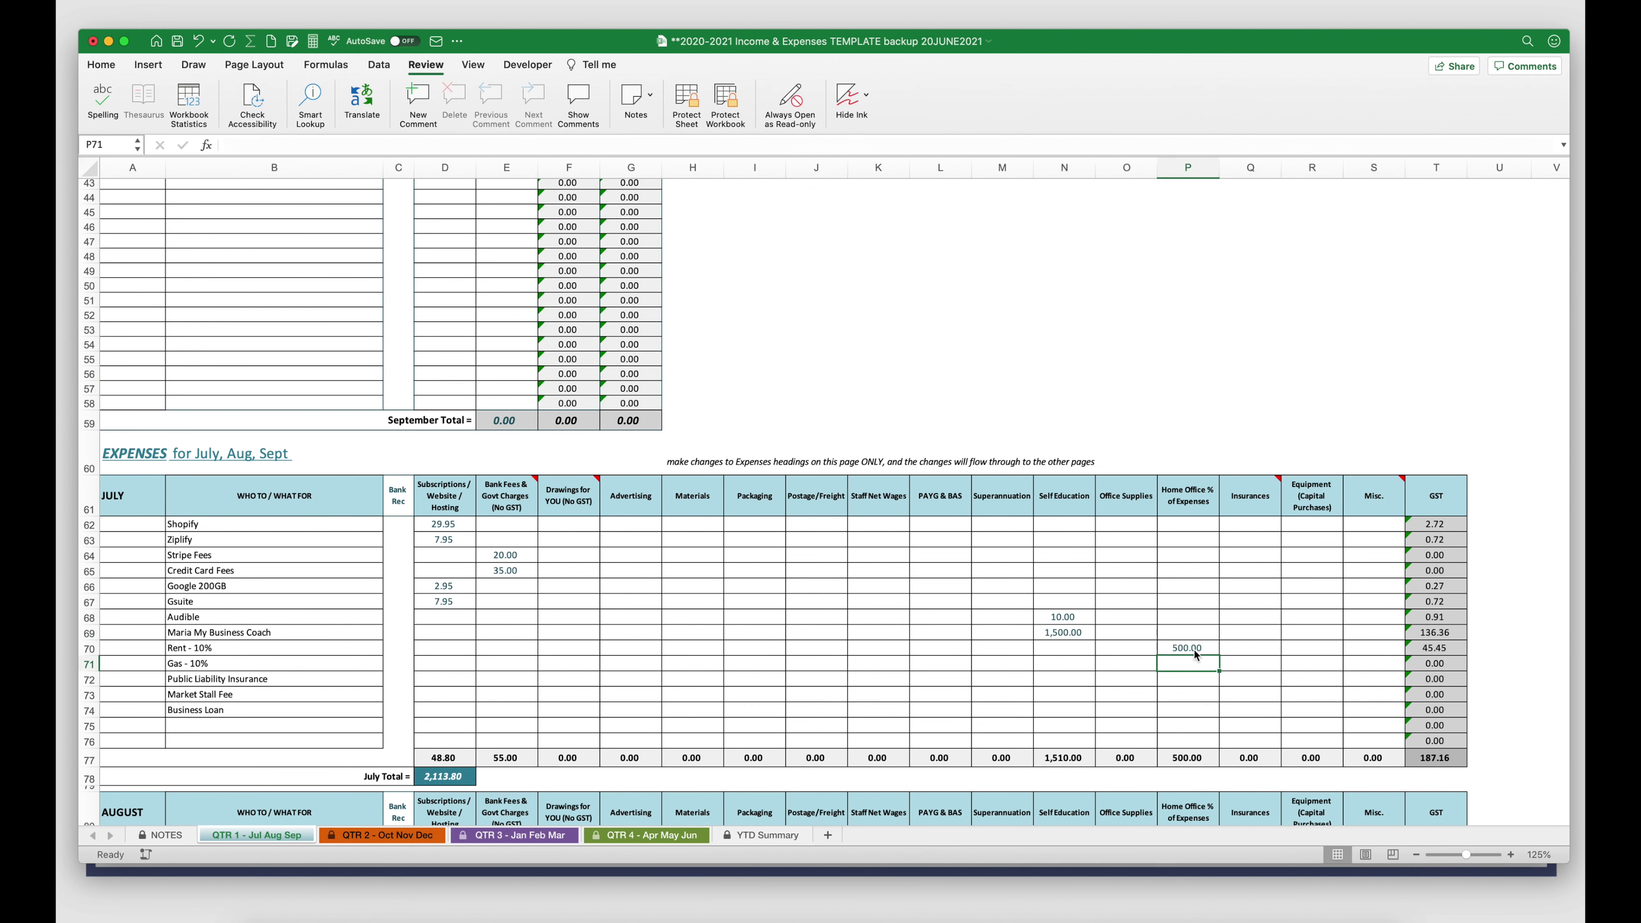
click(1193, 649)
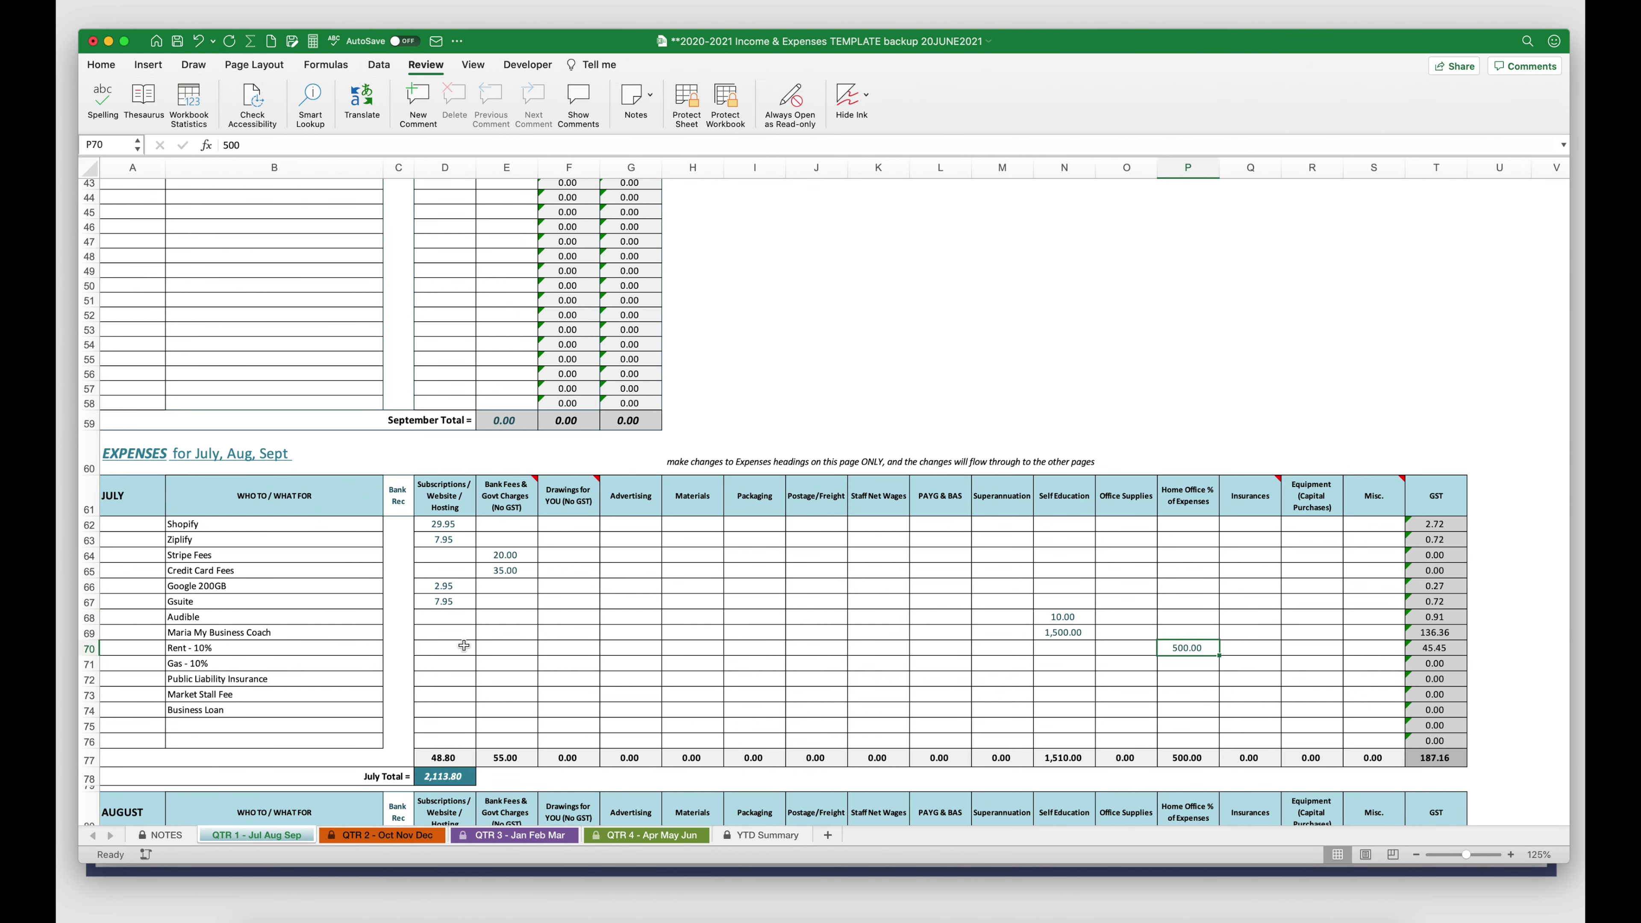
click(265, 645)
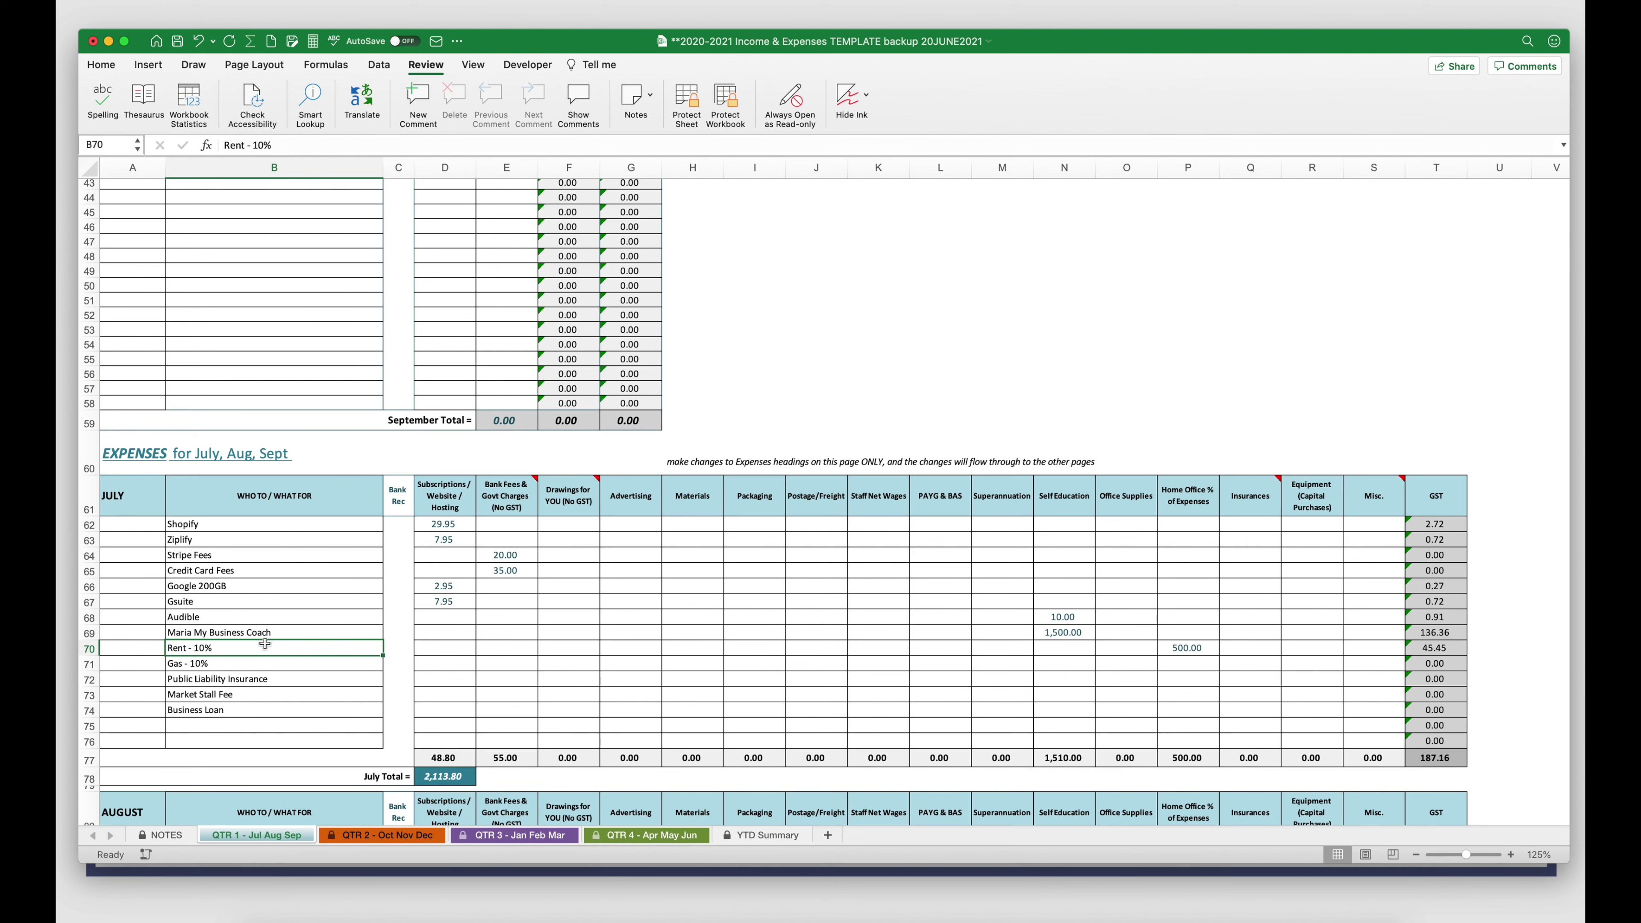
Enter 10 for Gas - 10% and 250 for Public Liability Insurance, then undo both.
click(230, 663)
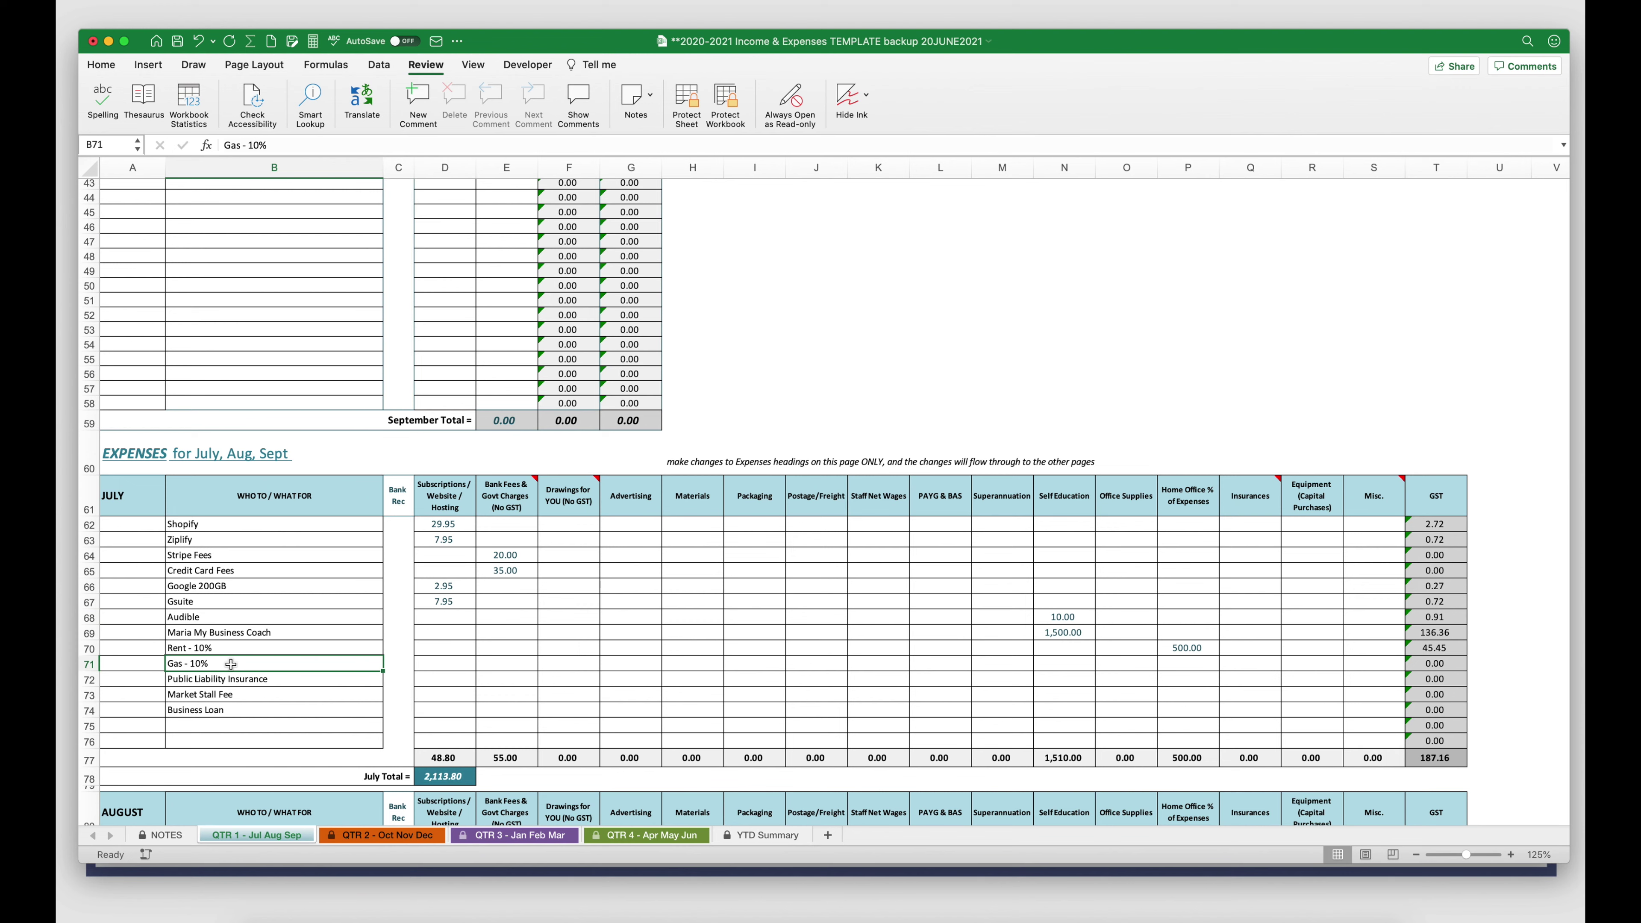
click(1182, 650)
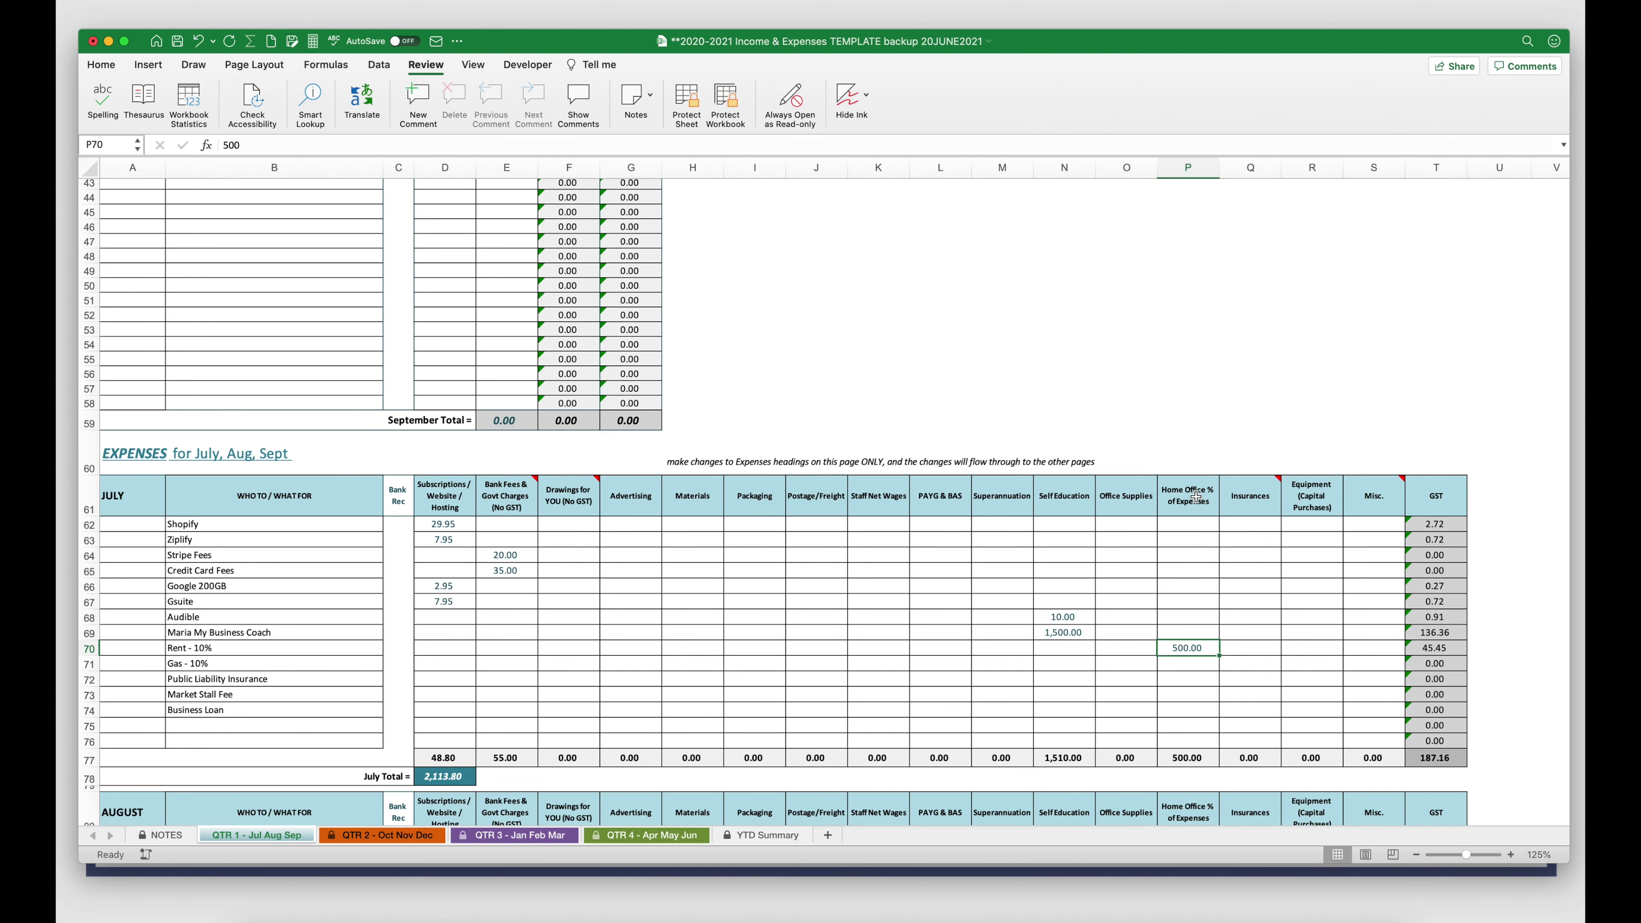
click(217, 664)
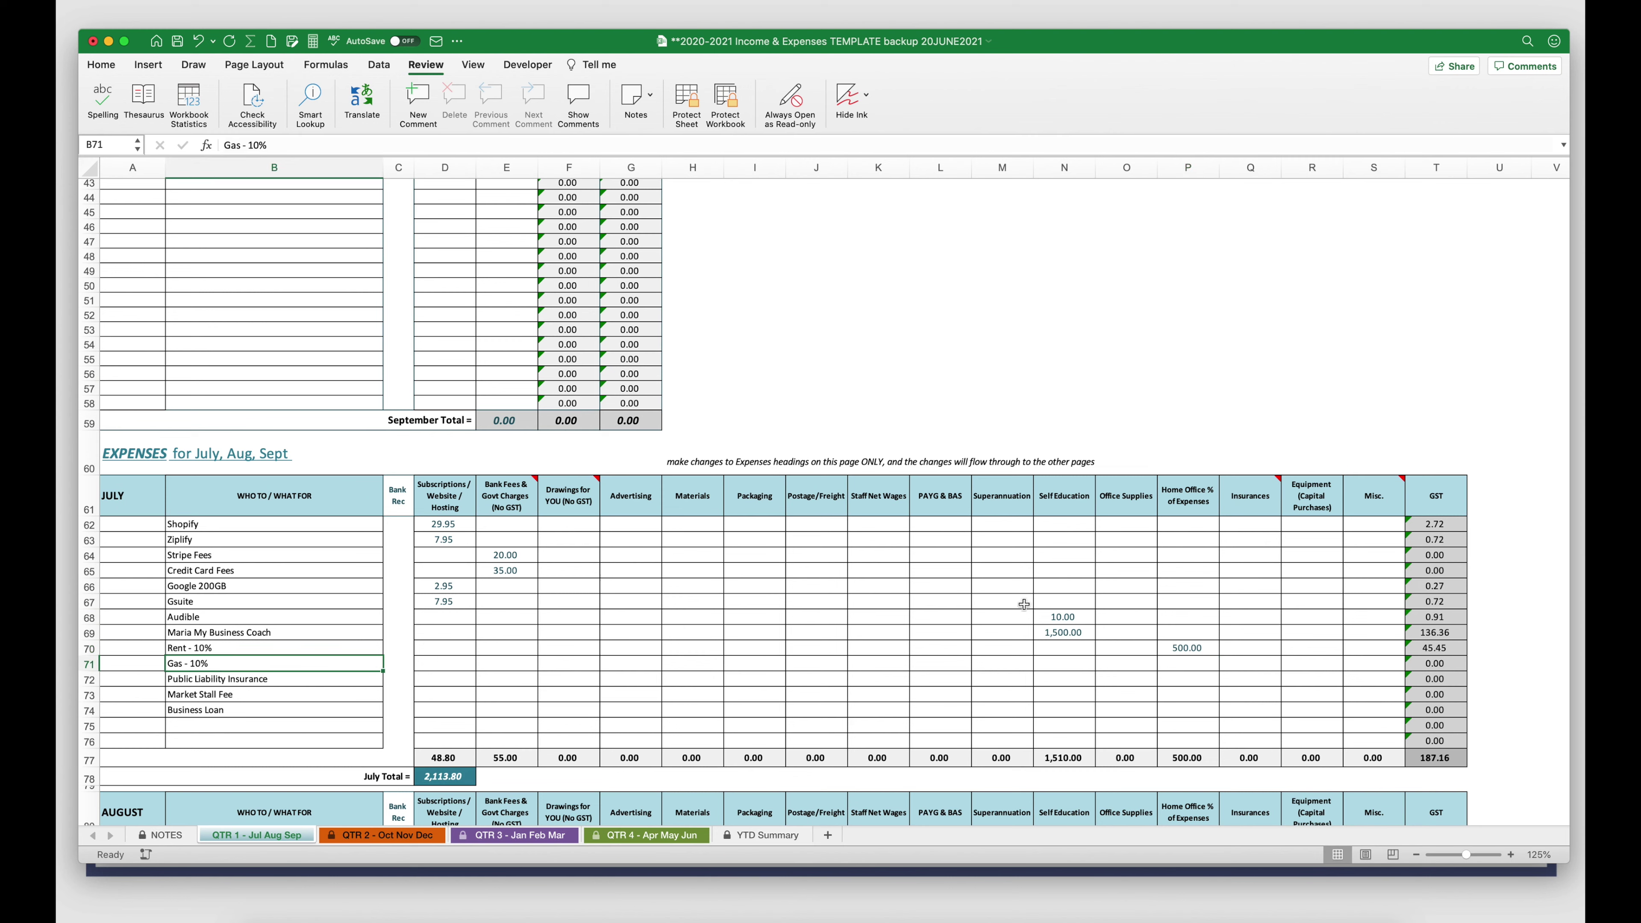
click(1188, 660)
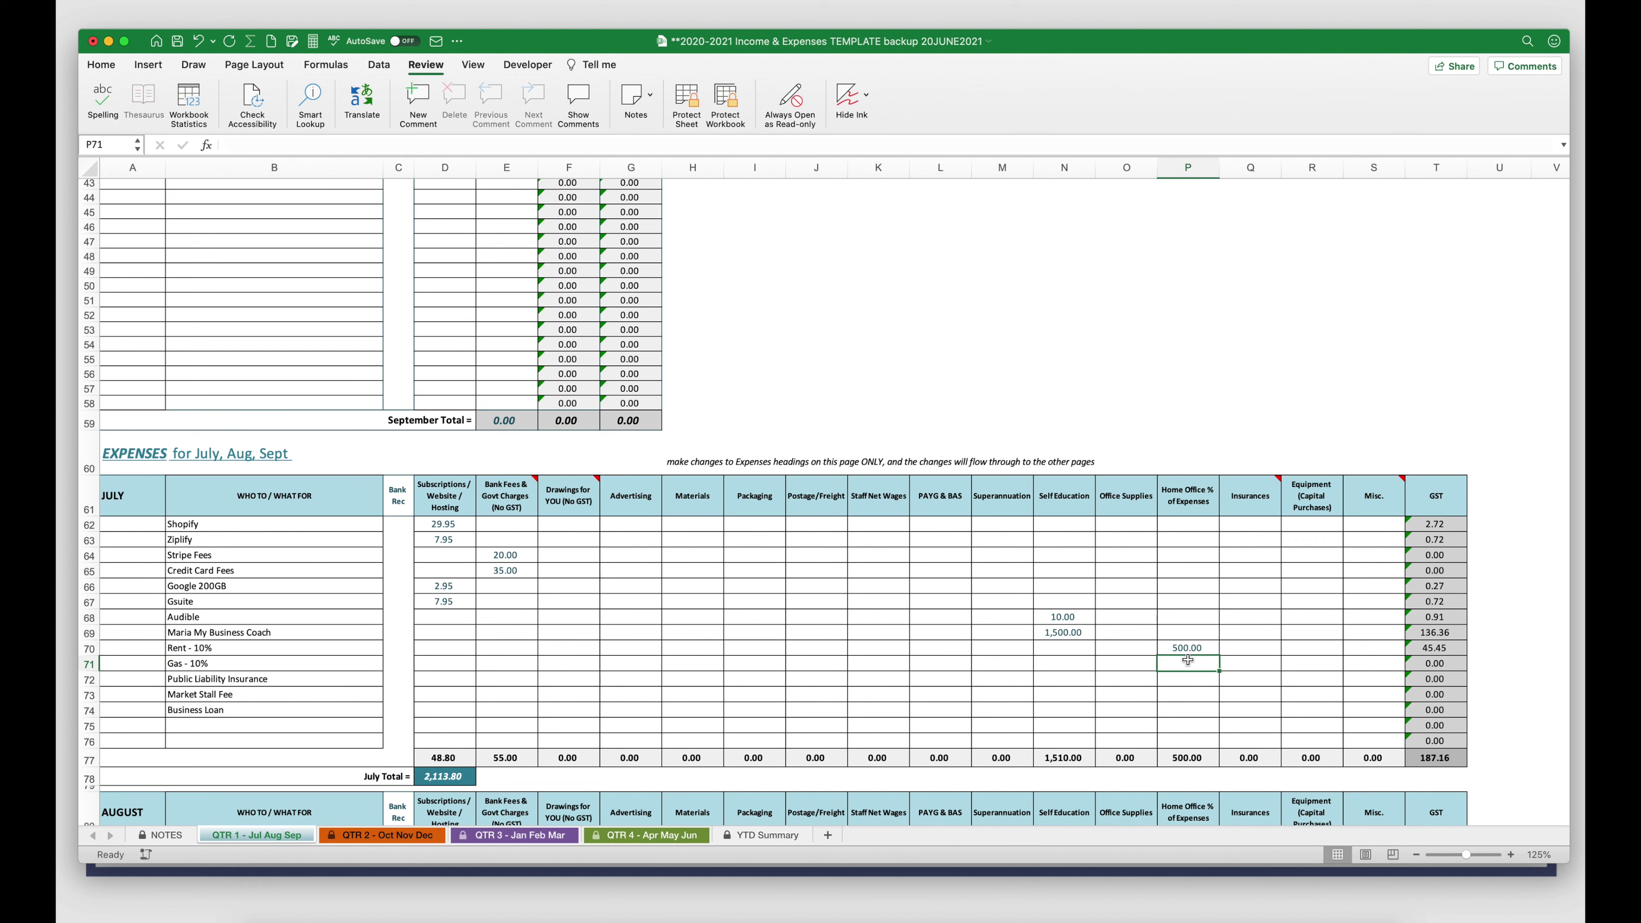
text(10)
key(Return)
click(264, 678)
key(Right)
key(Right)
key(Right)
key(Right)
key(Right)
key(Right)
key(Right)
key(Right)
key(Right)
key(Right)
key(Right)
key(Right)
key(Right)
key(Right)
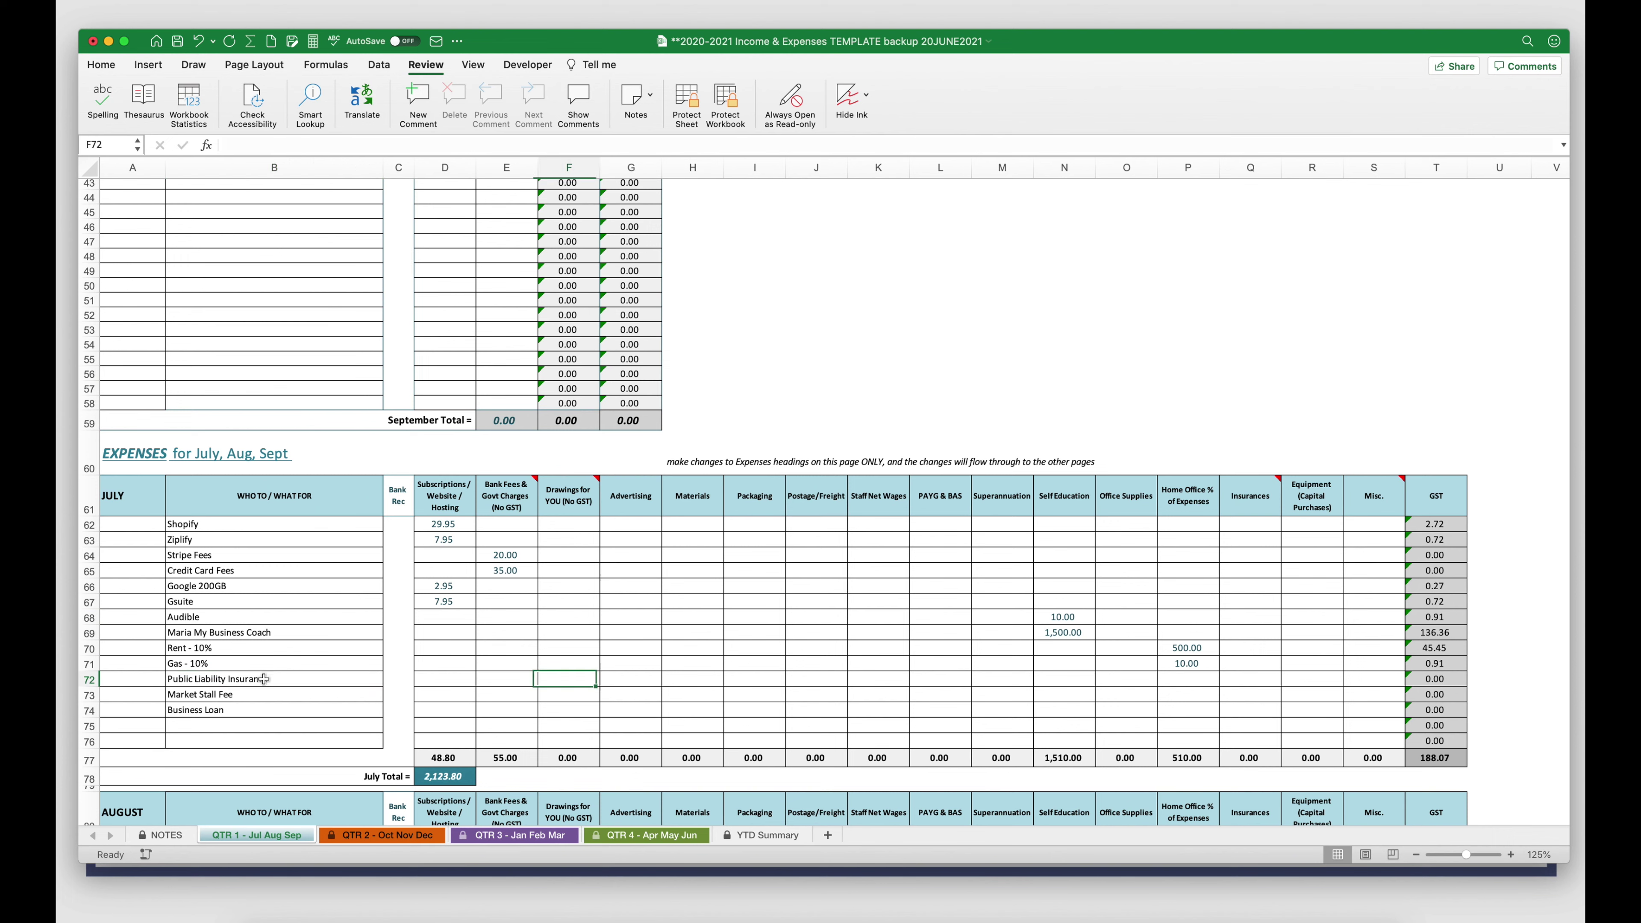
key(Right)
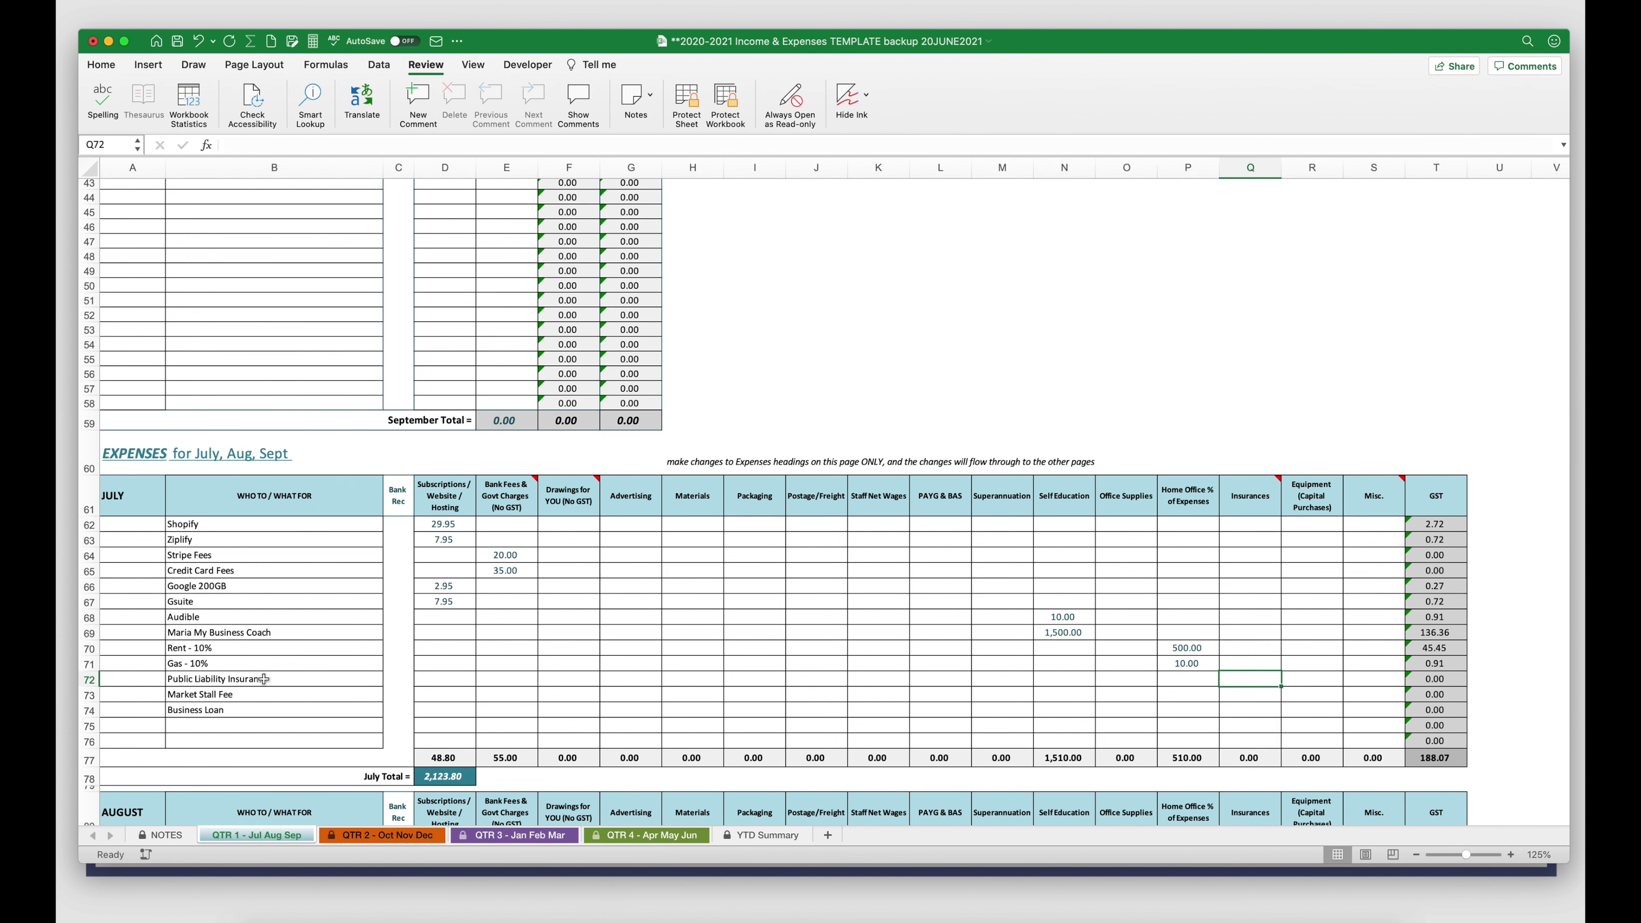
text(250)
key(Return)
key(super+z)
key(super+z)
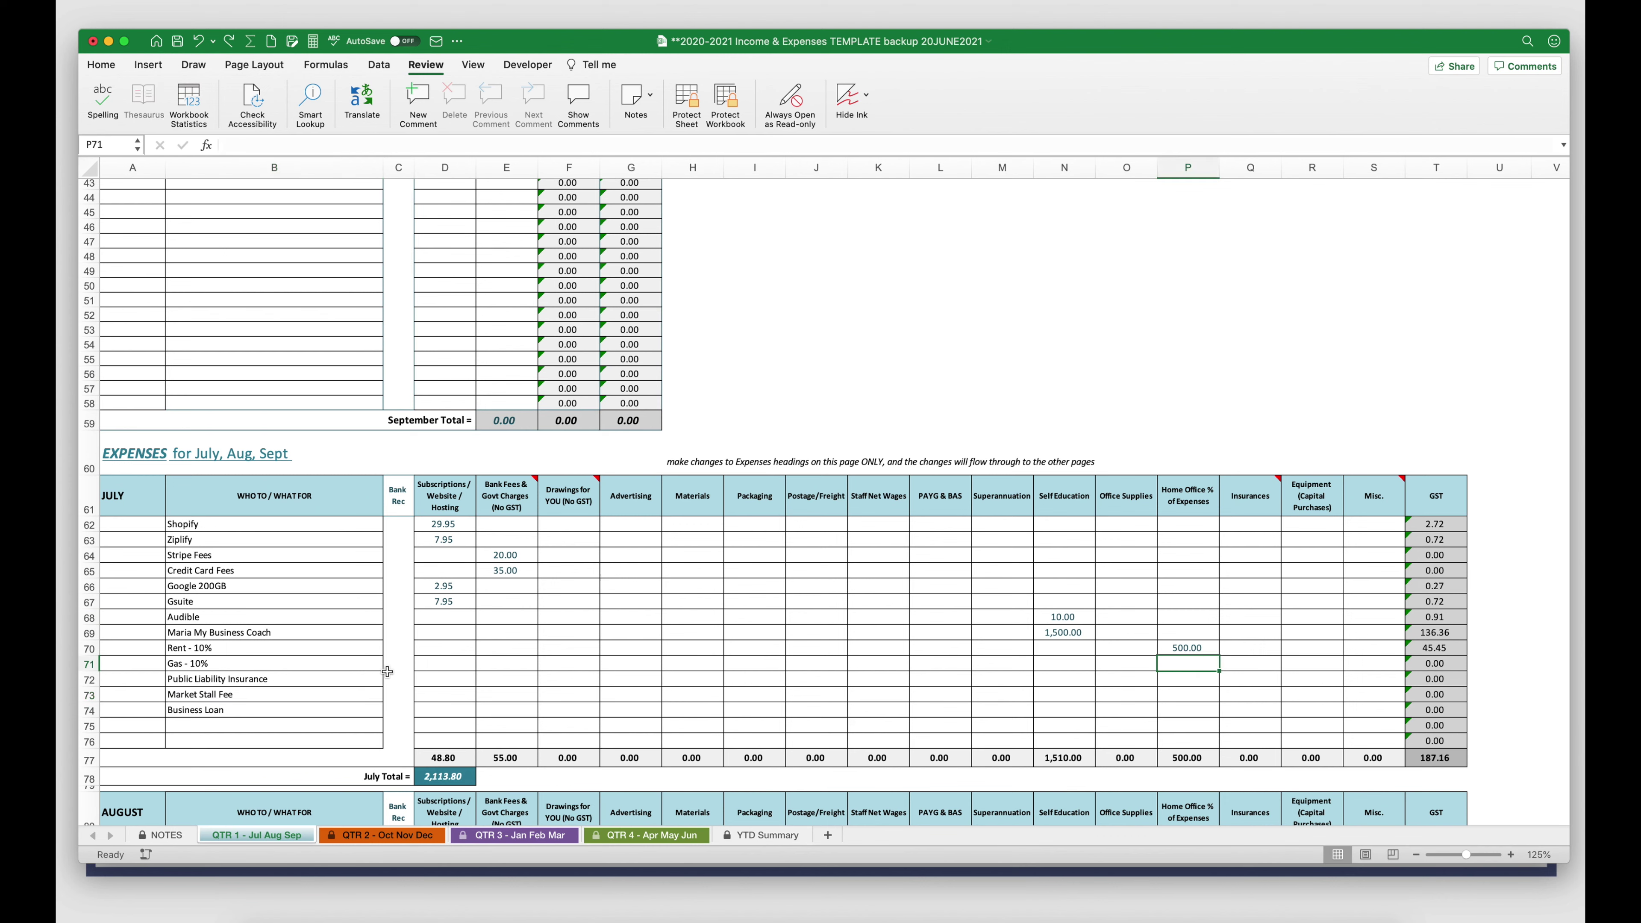
Enter 130 for Market Stall Fee and 3,000 for Business Loan under Misc.
click(1364, 691)
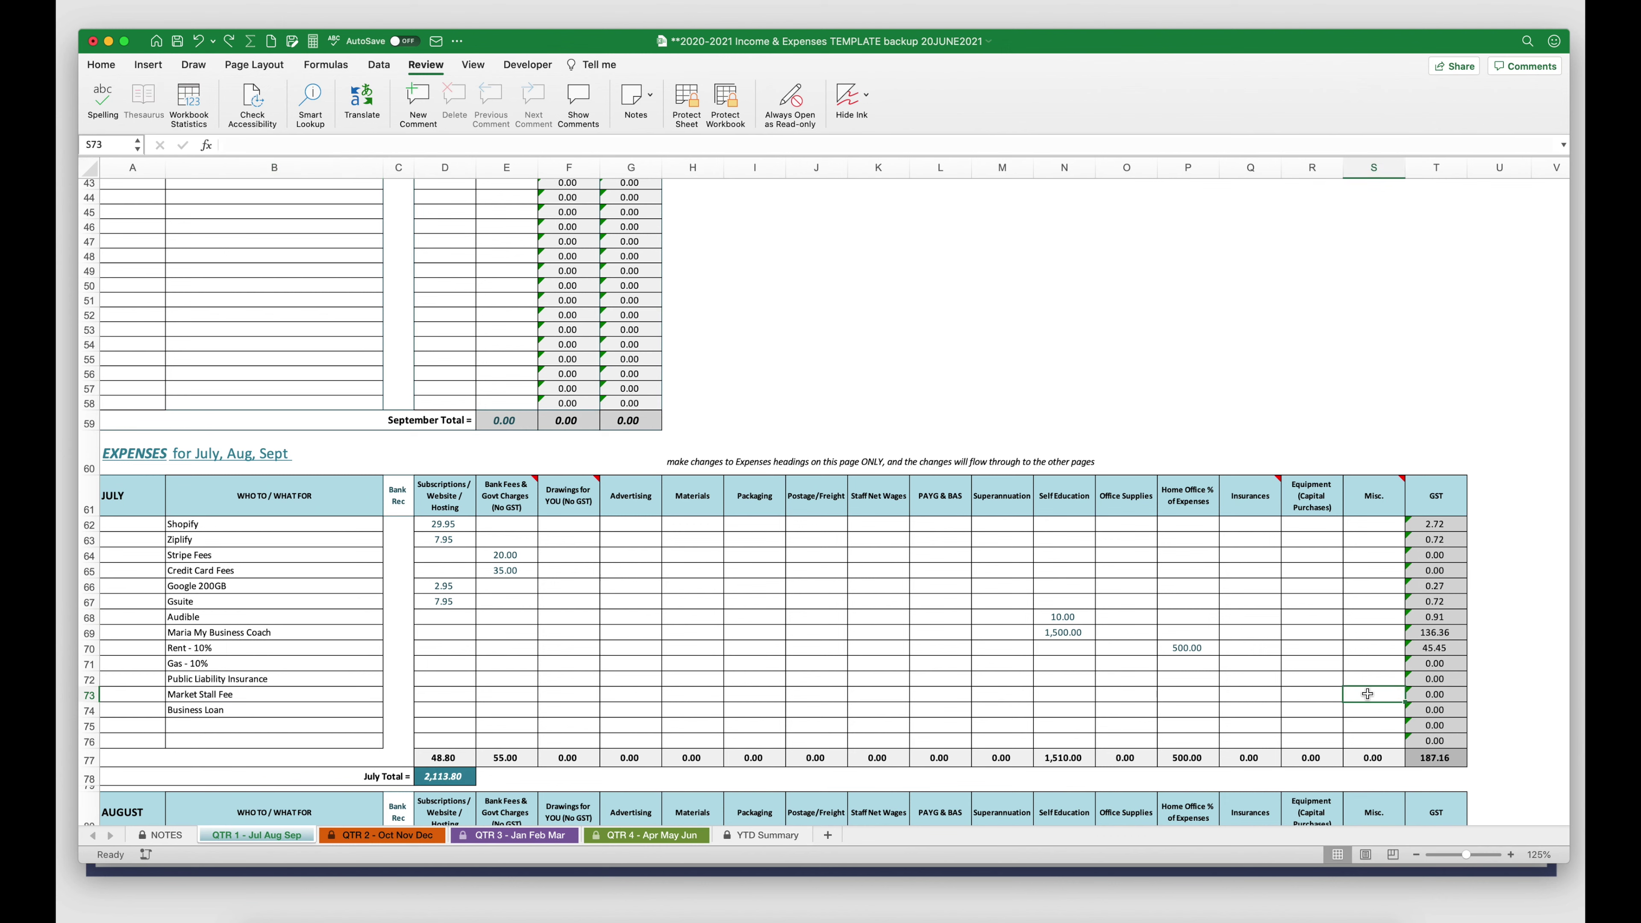
text(130)
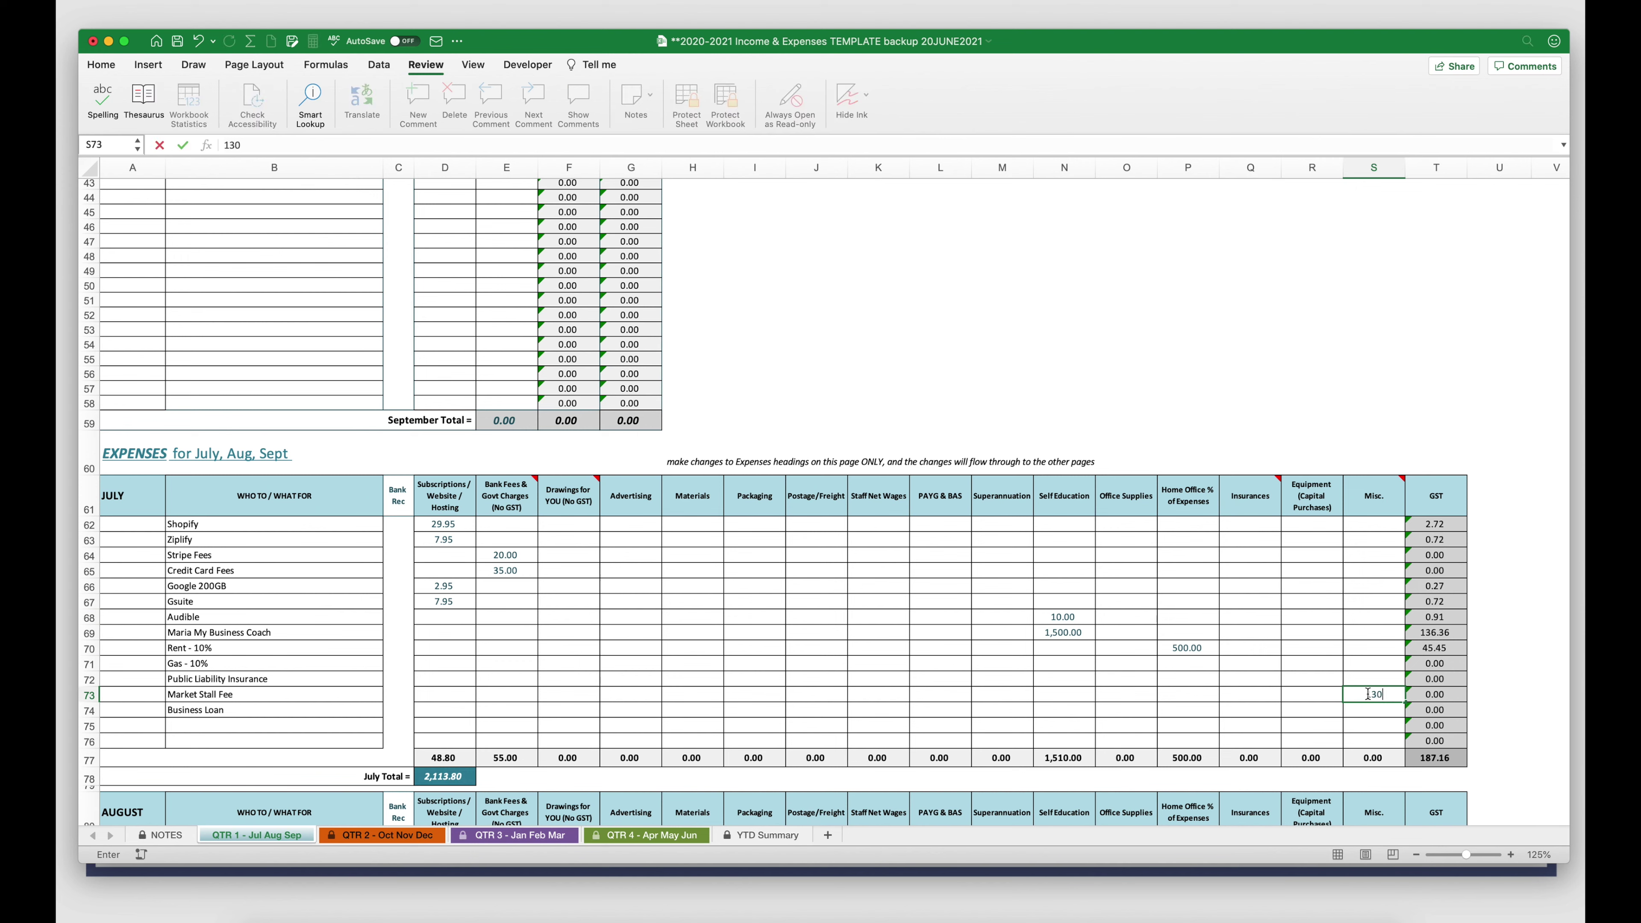
click(445, 710)
key(Right)
key(Right)
key(Right)
key(Right)
key(Right)
key(Right)
key(Right)
key(Right)
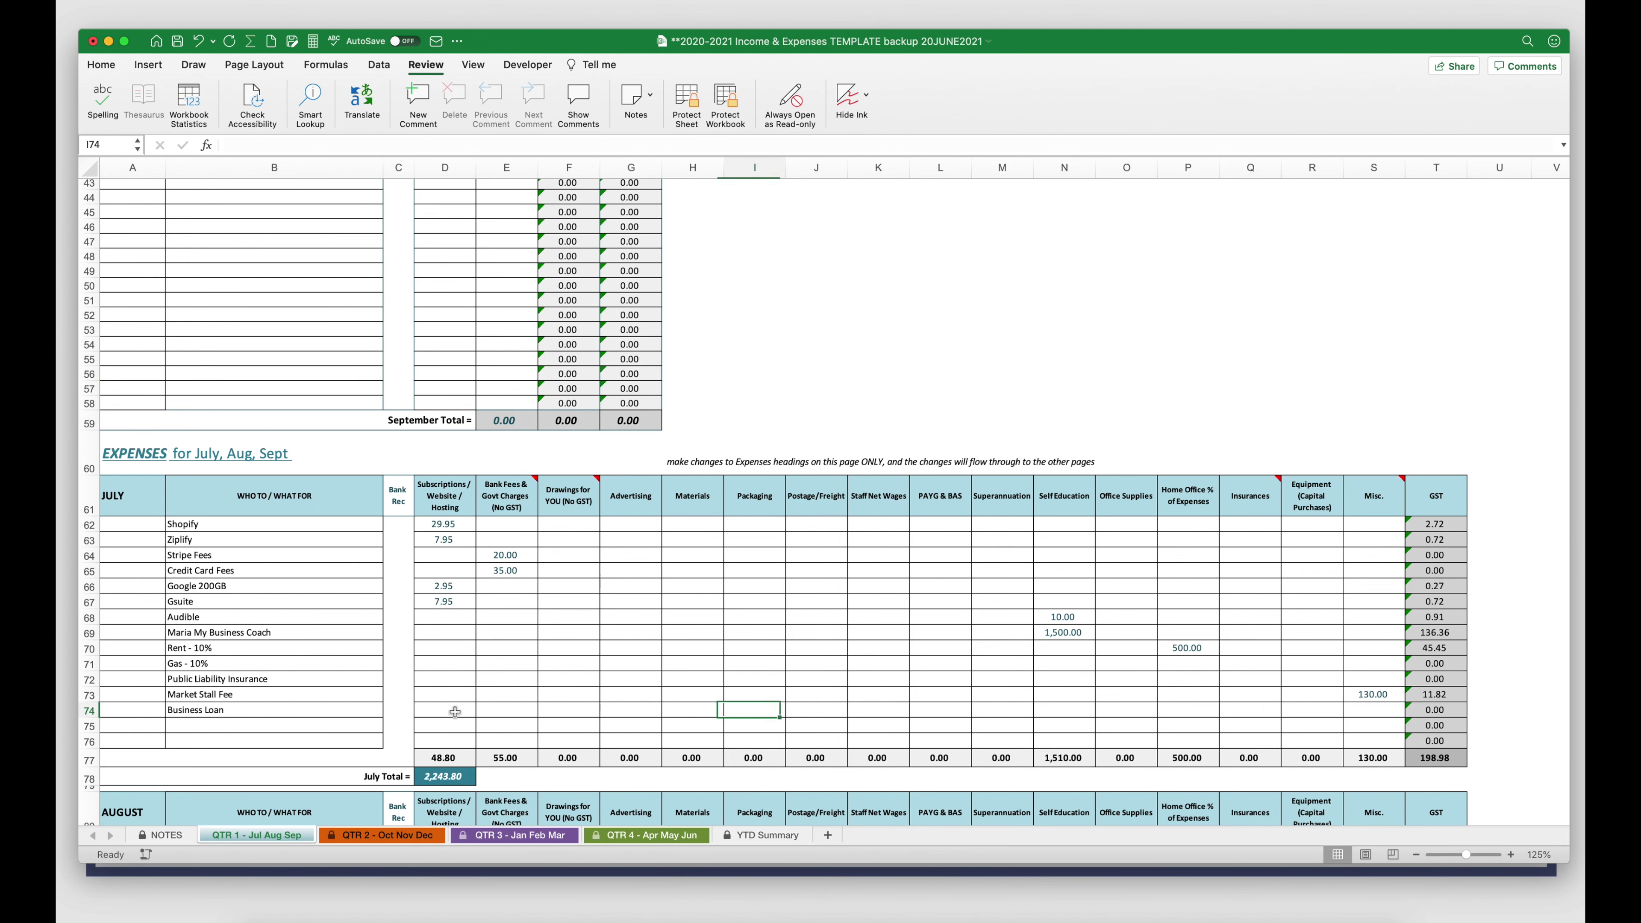
key(Right)
key(Right)
key(Right)
key(Right)
key(Right)
key(Right)
key(Right)
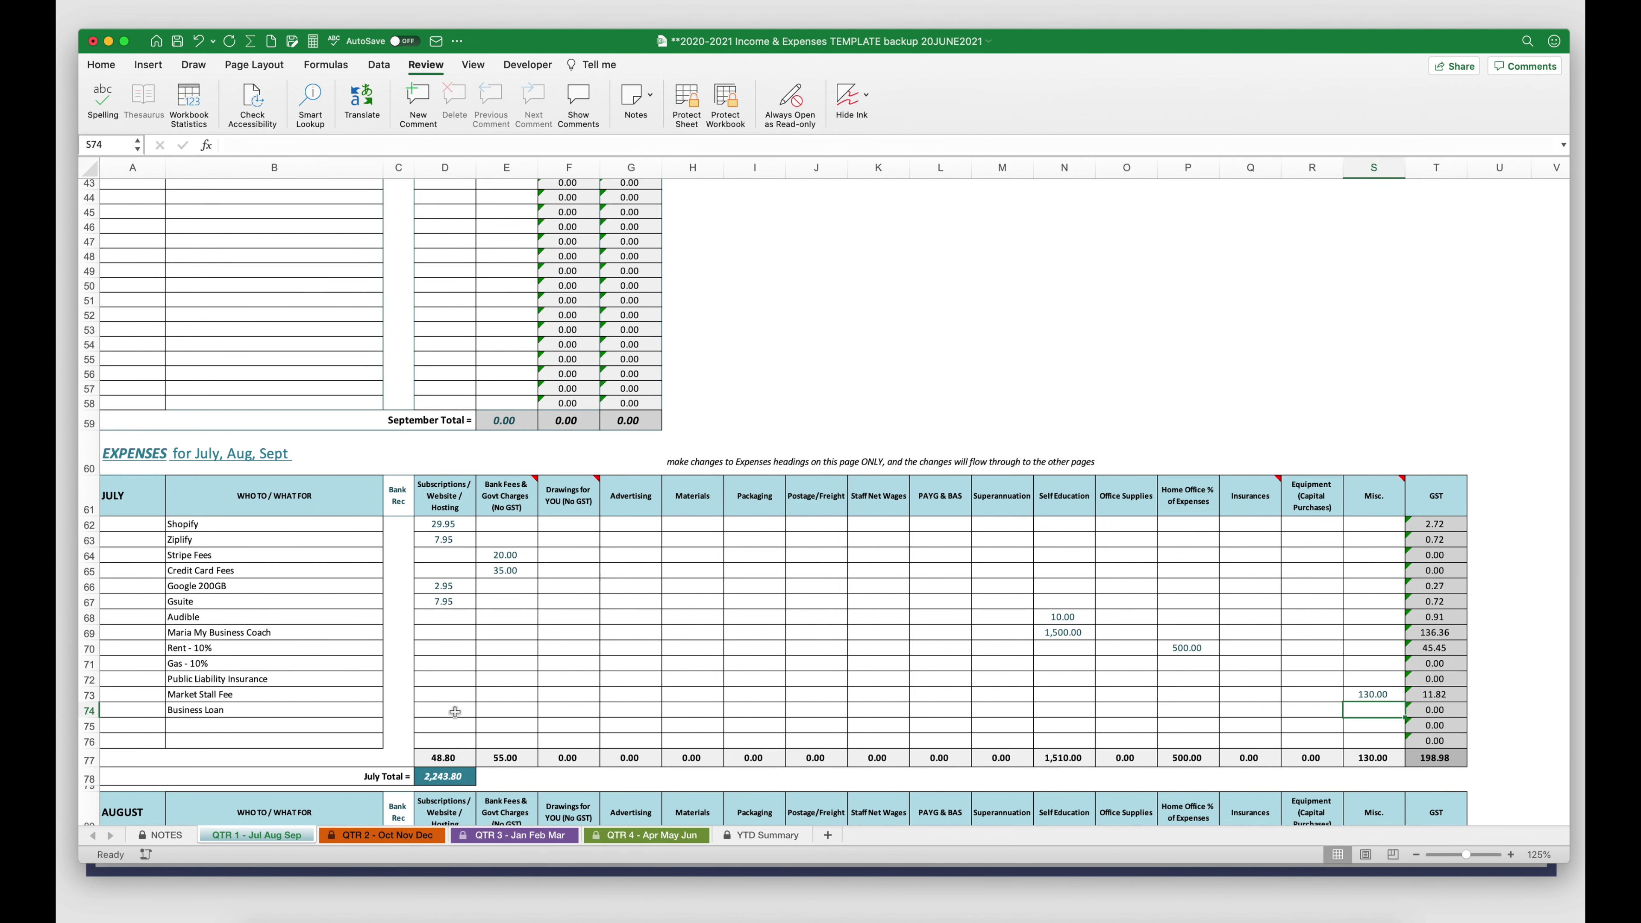
text(3000)
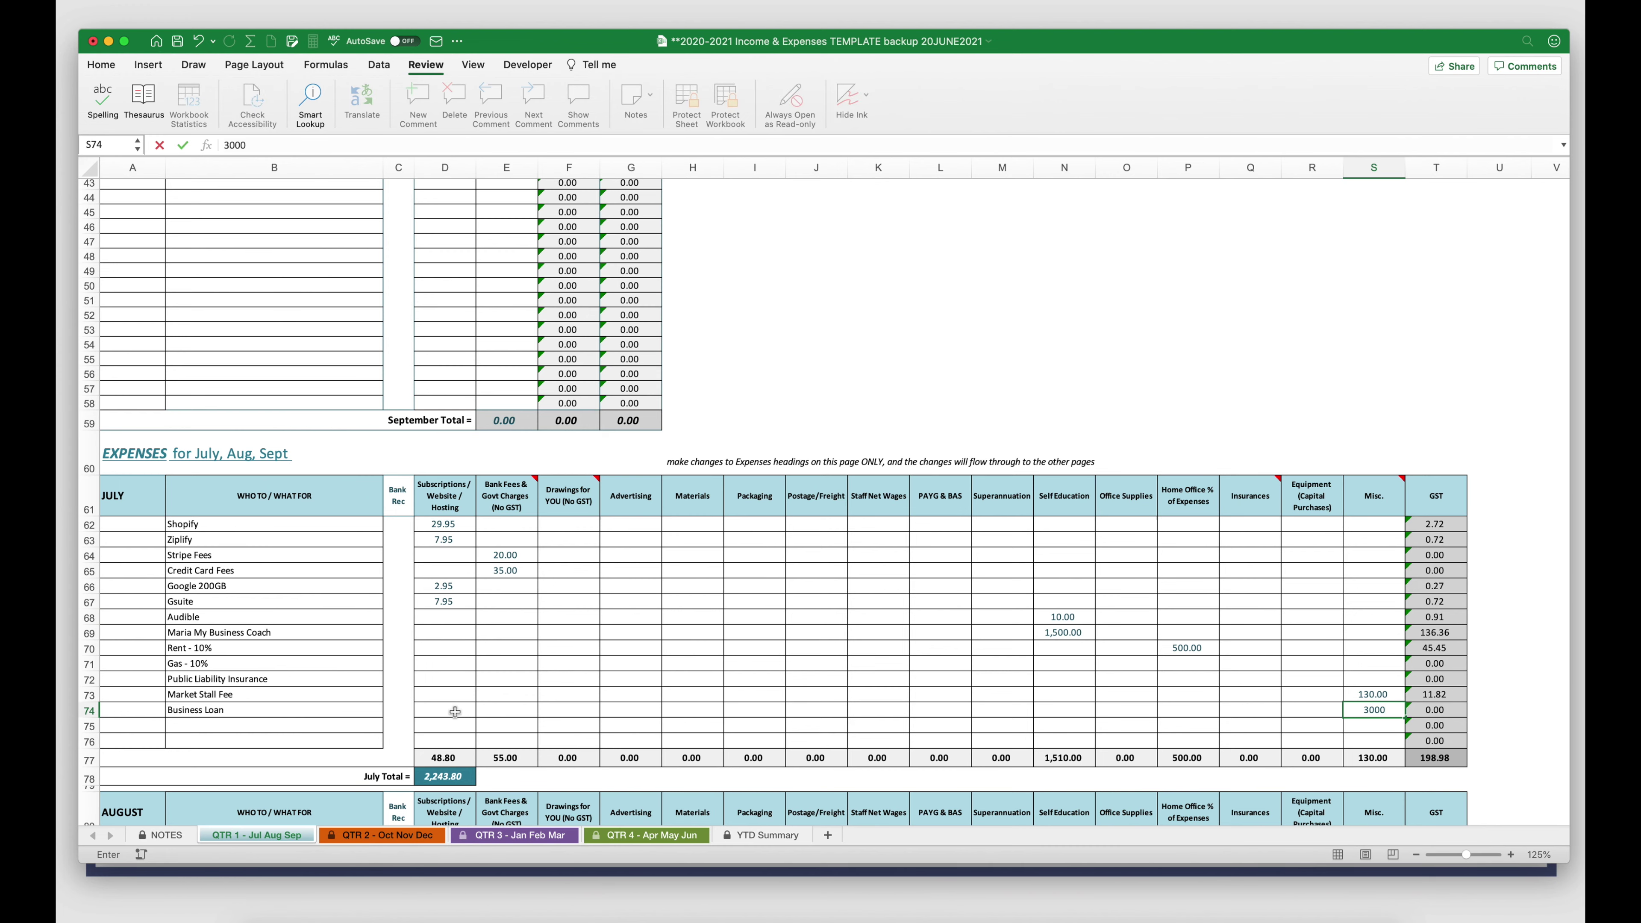
key(Return)
scroll(455, 712, down, 2)
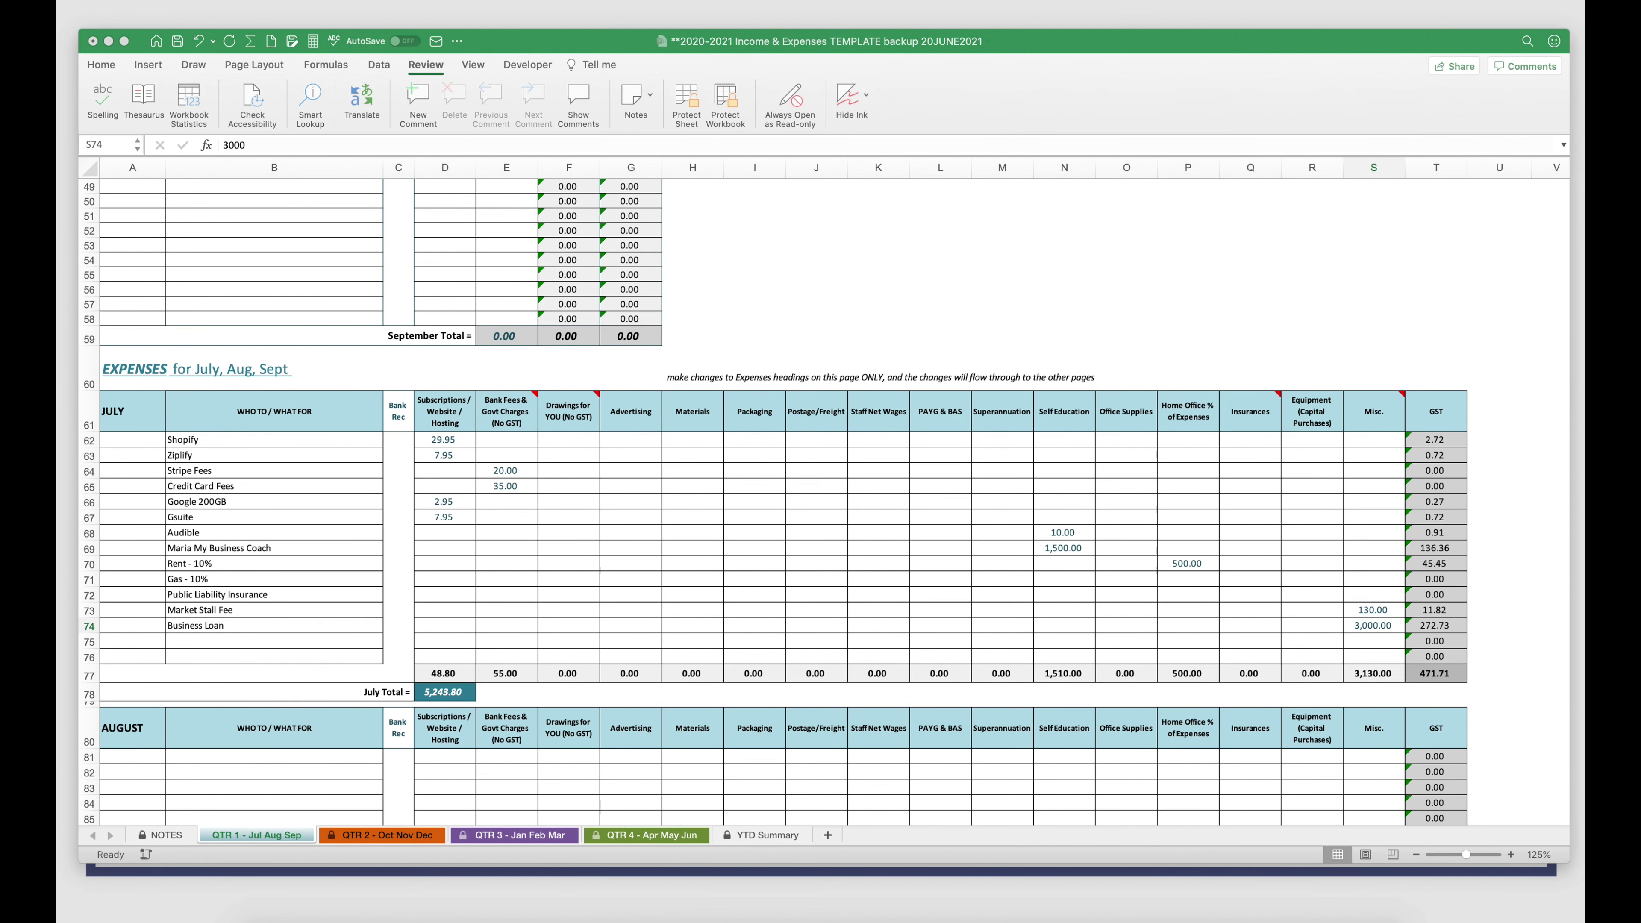
click(1438, 167)
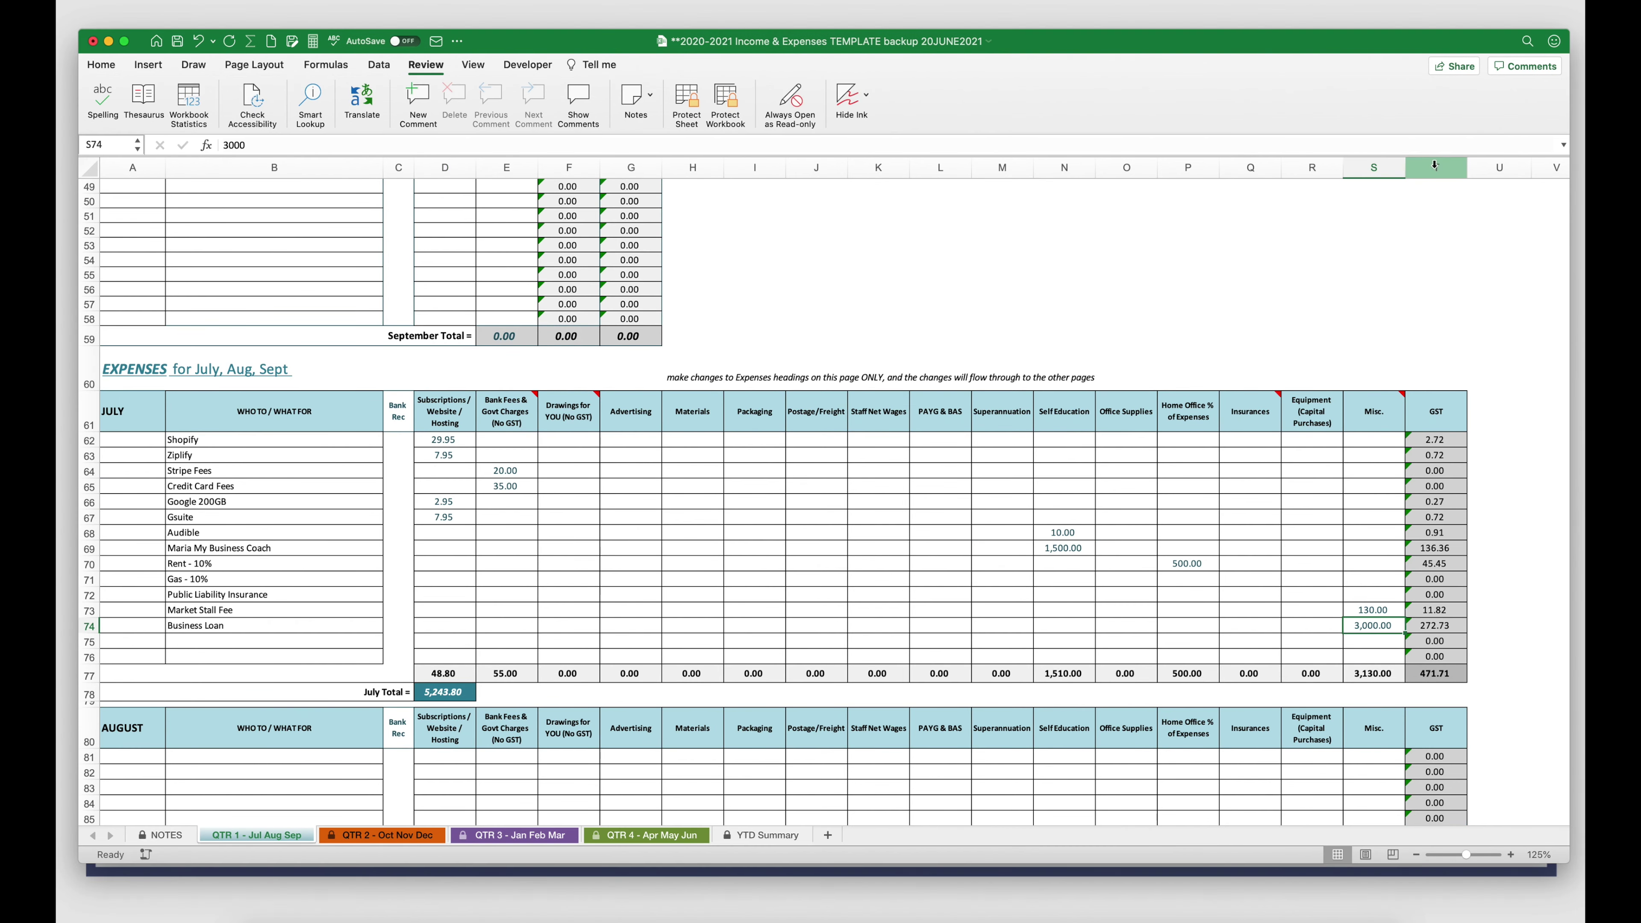
click(1488, 441)
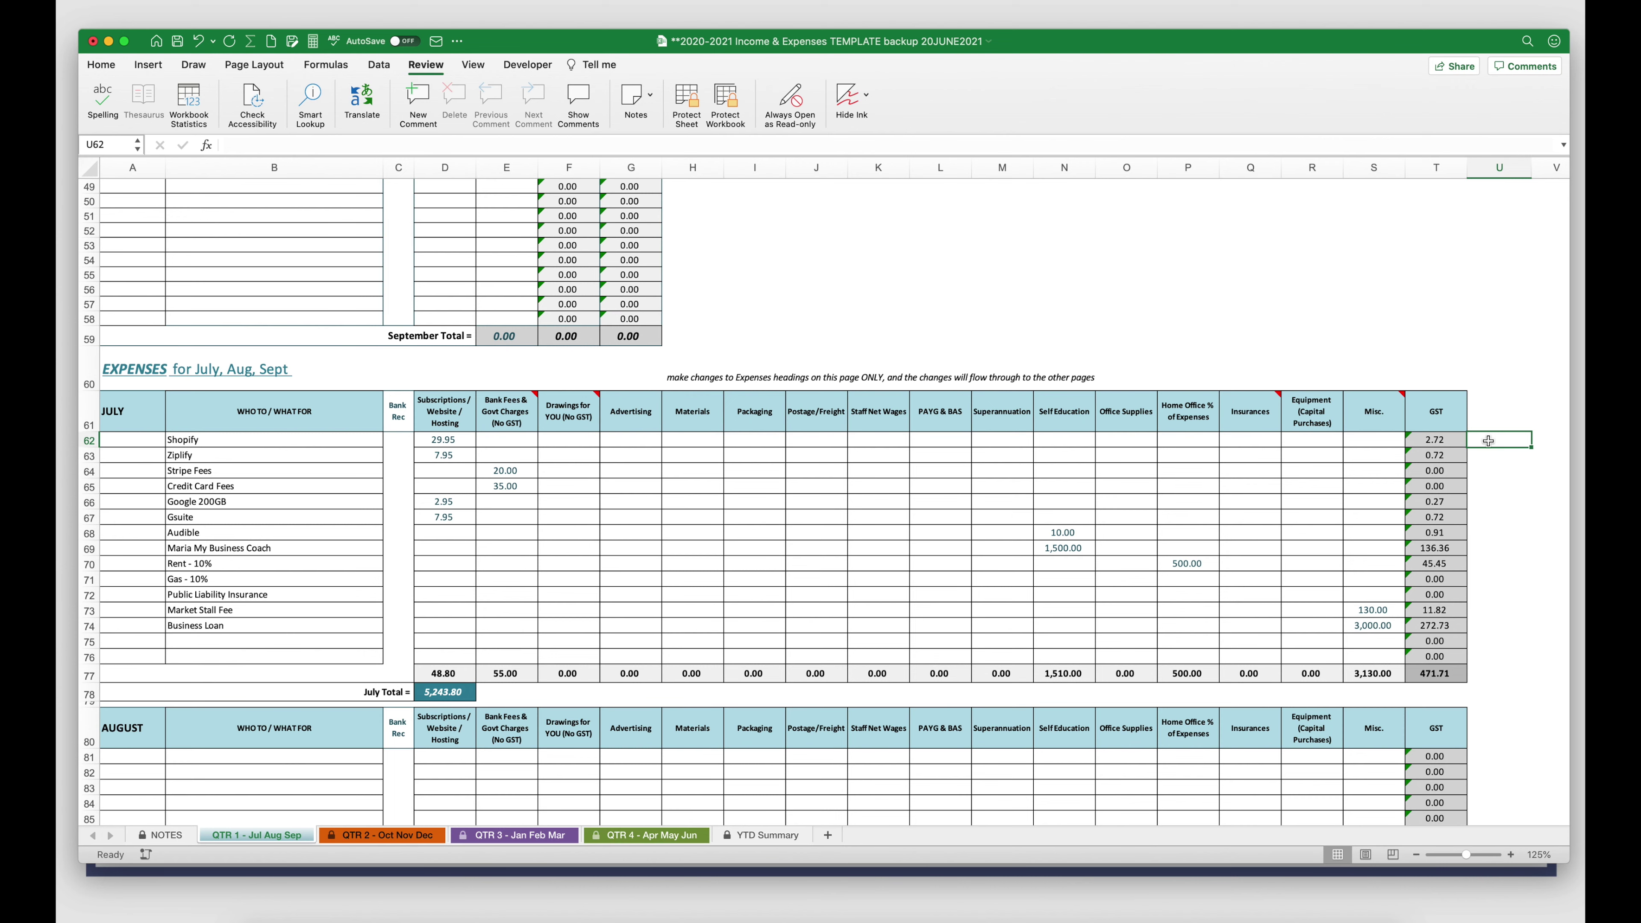
Replace the Business Loan GST formula in T74 with 0.
click(568, 640)
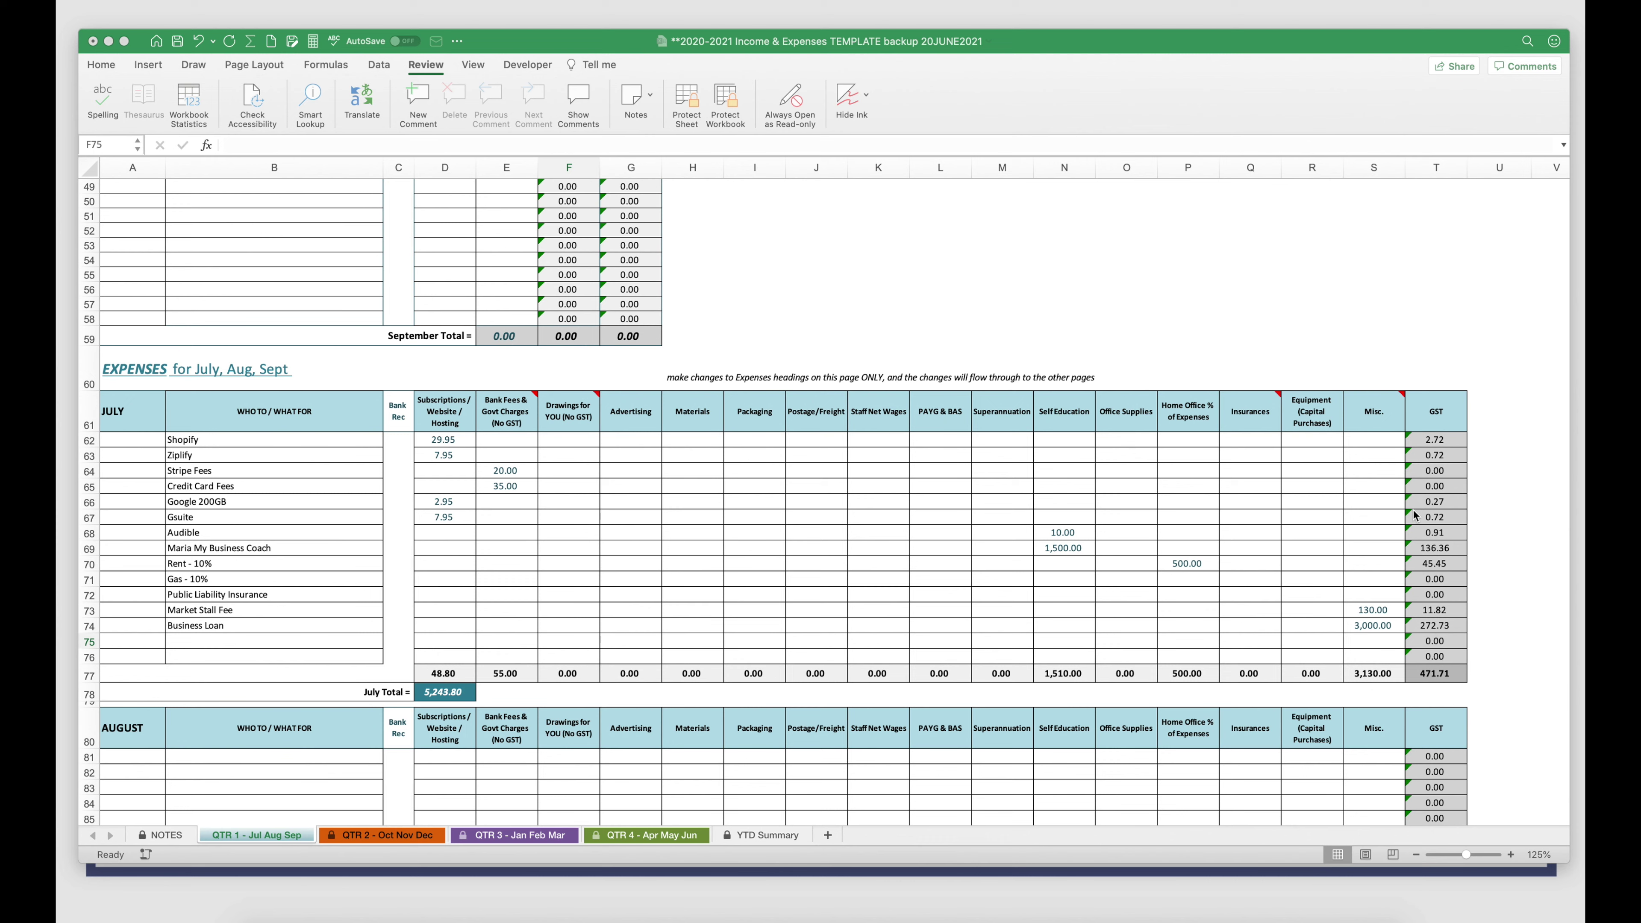
click(1438, 162)
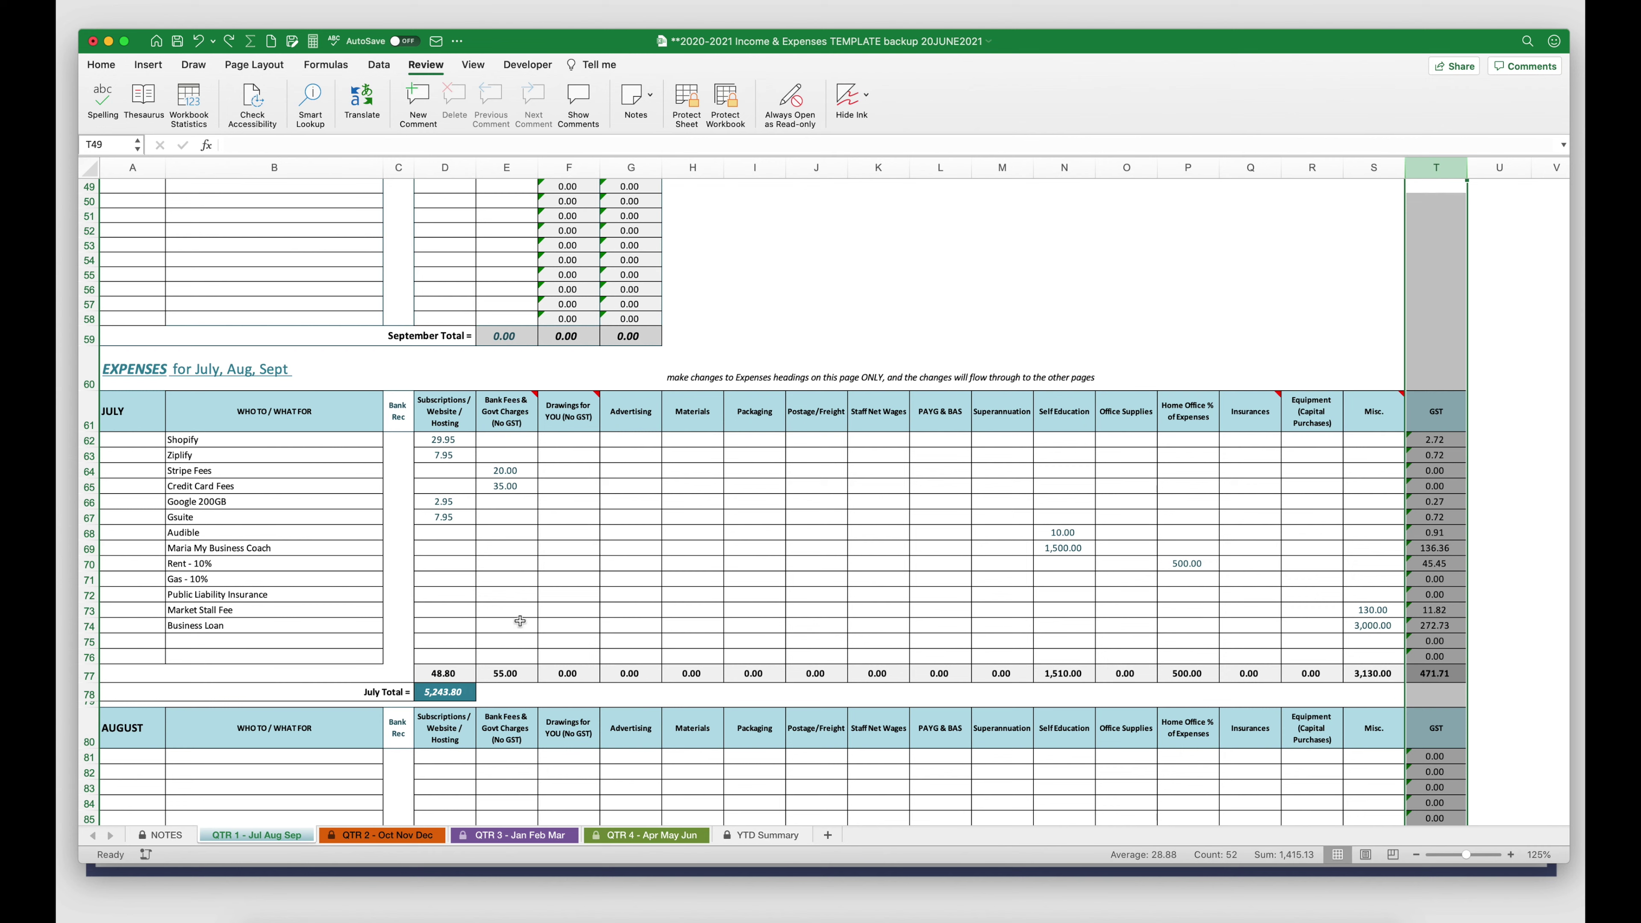
click(196, 626)
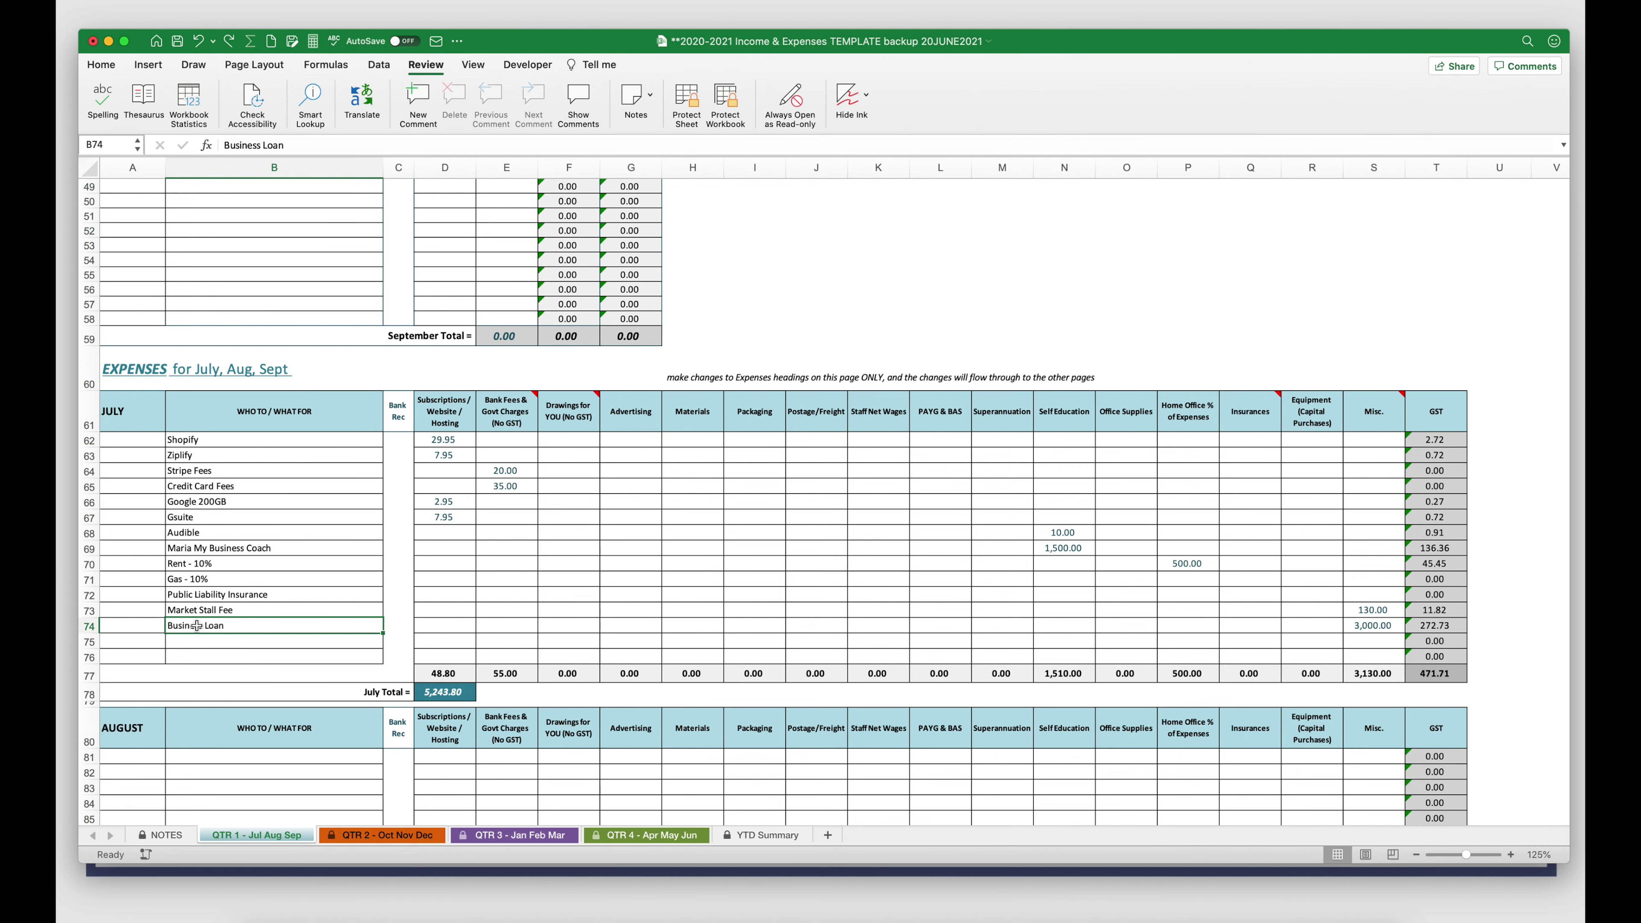
key(Right)
key(Right)
key(Right)
key(Right)
key(Right)
key(Right)
key(Right)
key(Right)
key(Right)
key(Right)
key(Right)
key(Right)
key(Right)
key(Right)
key(Right)
key(Right)
key(Right)
key(Right)
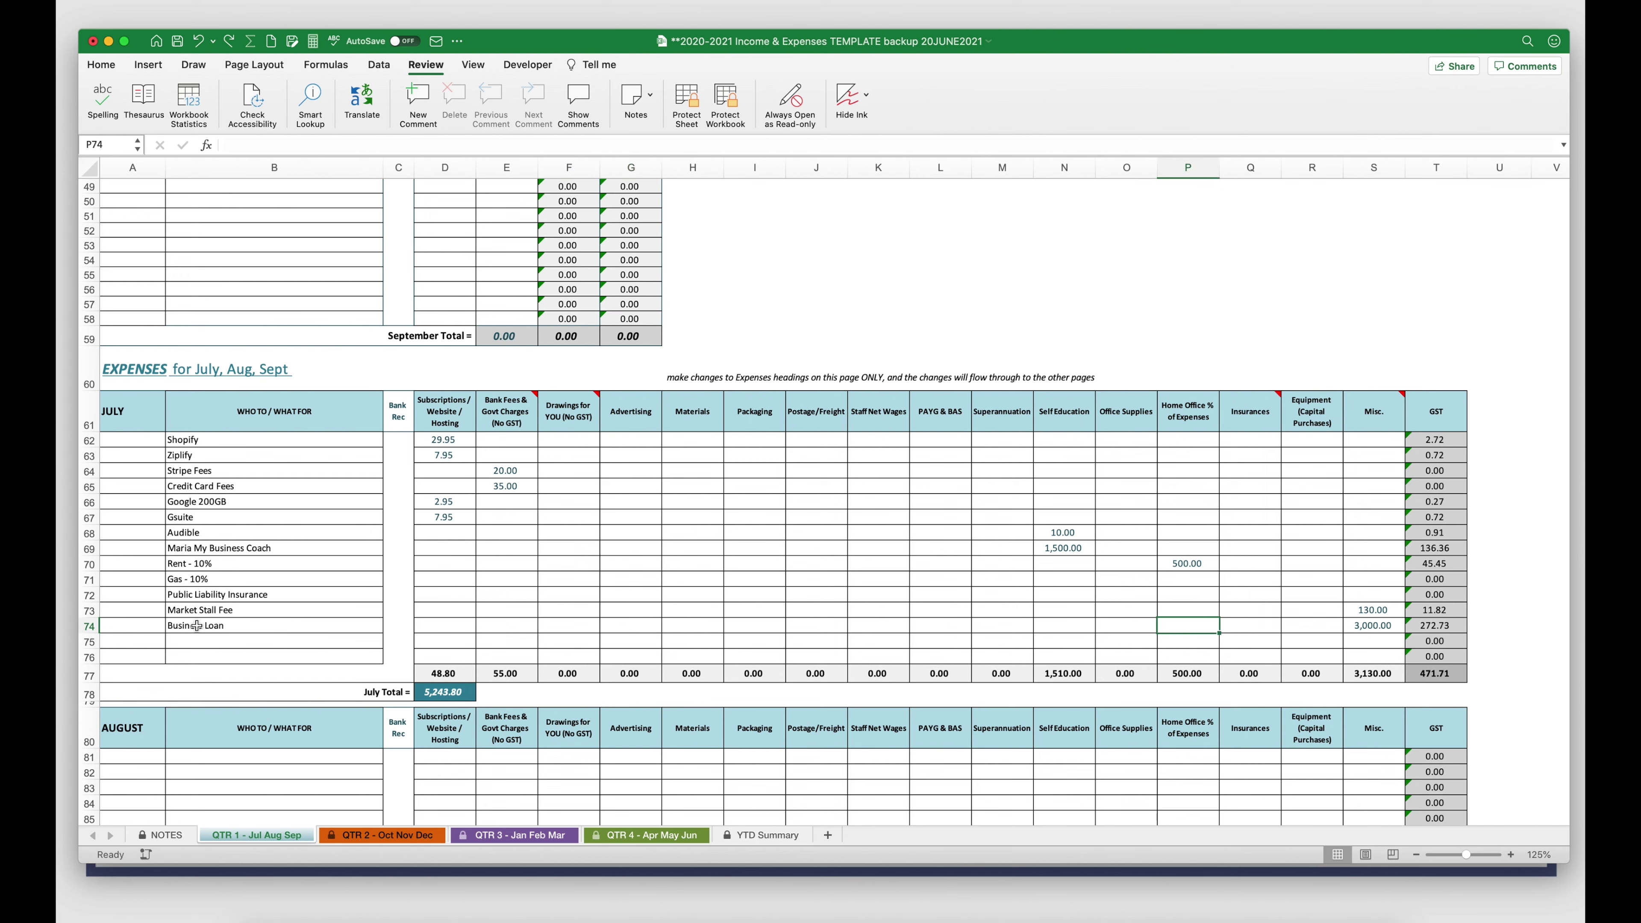
key(Delete)
text(0)
key(Return)
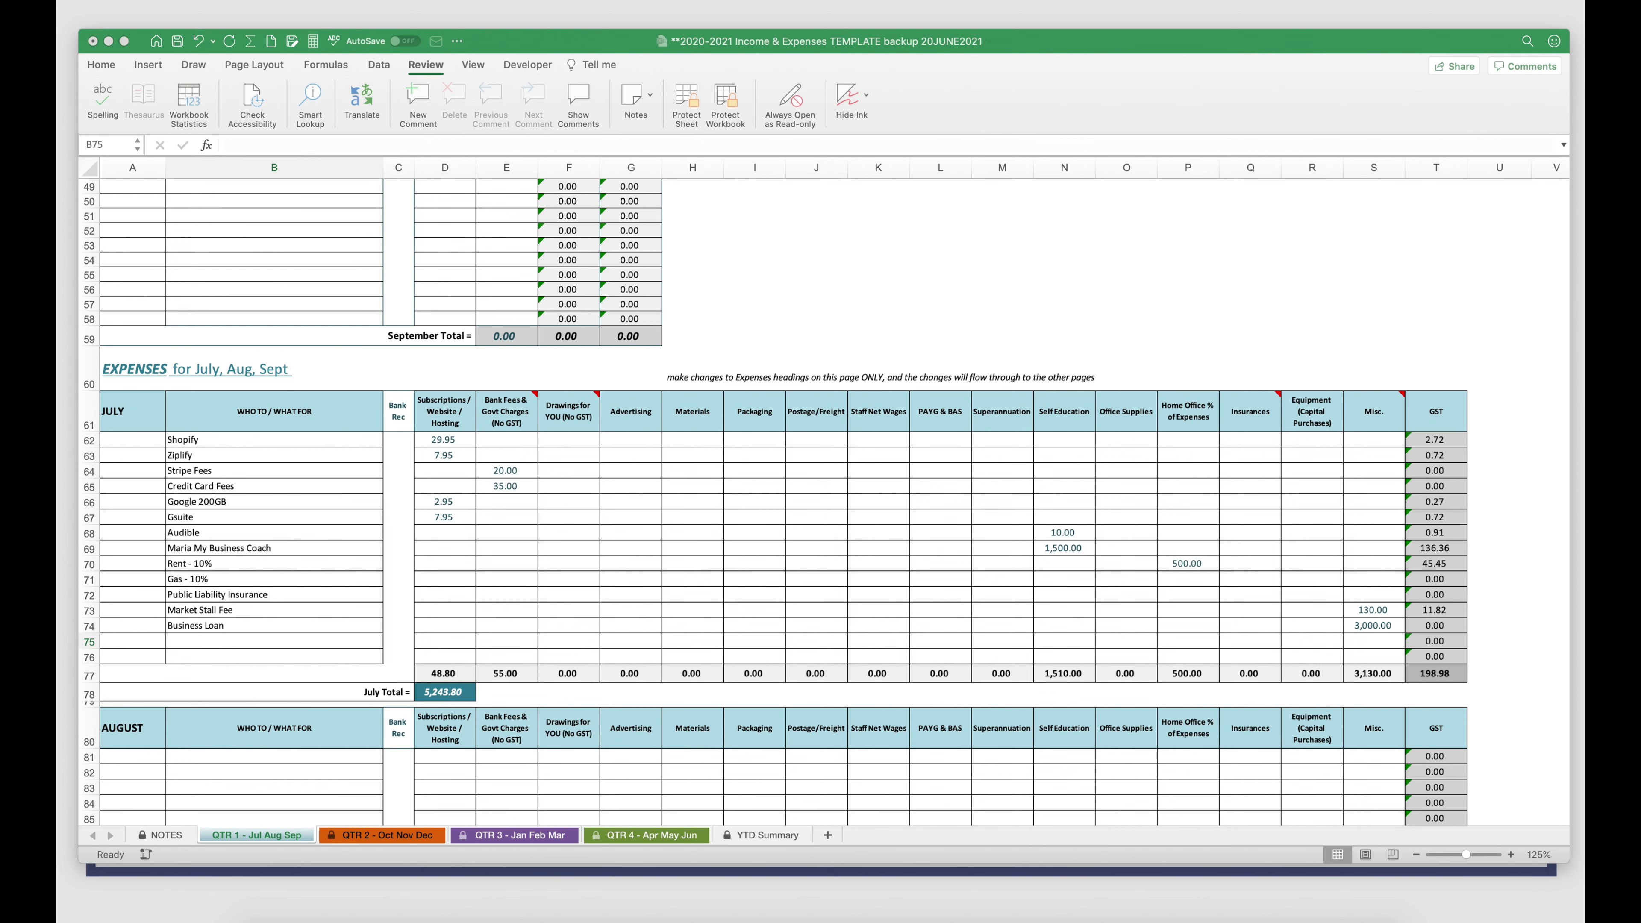
Check the GST formulas in T62, T69, T73 and T74, then select July rows 62 to 74.
click(1433, 439)
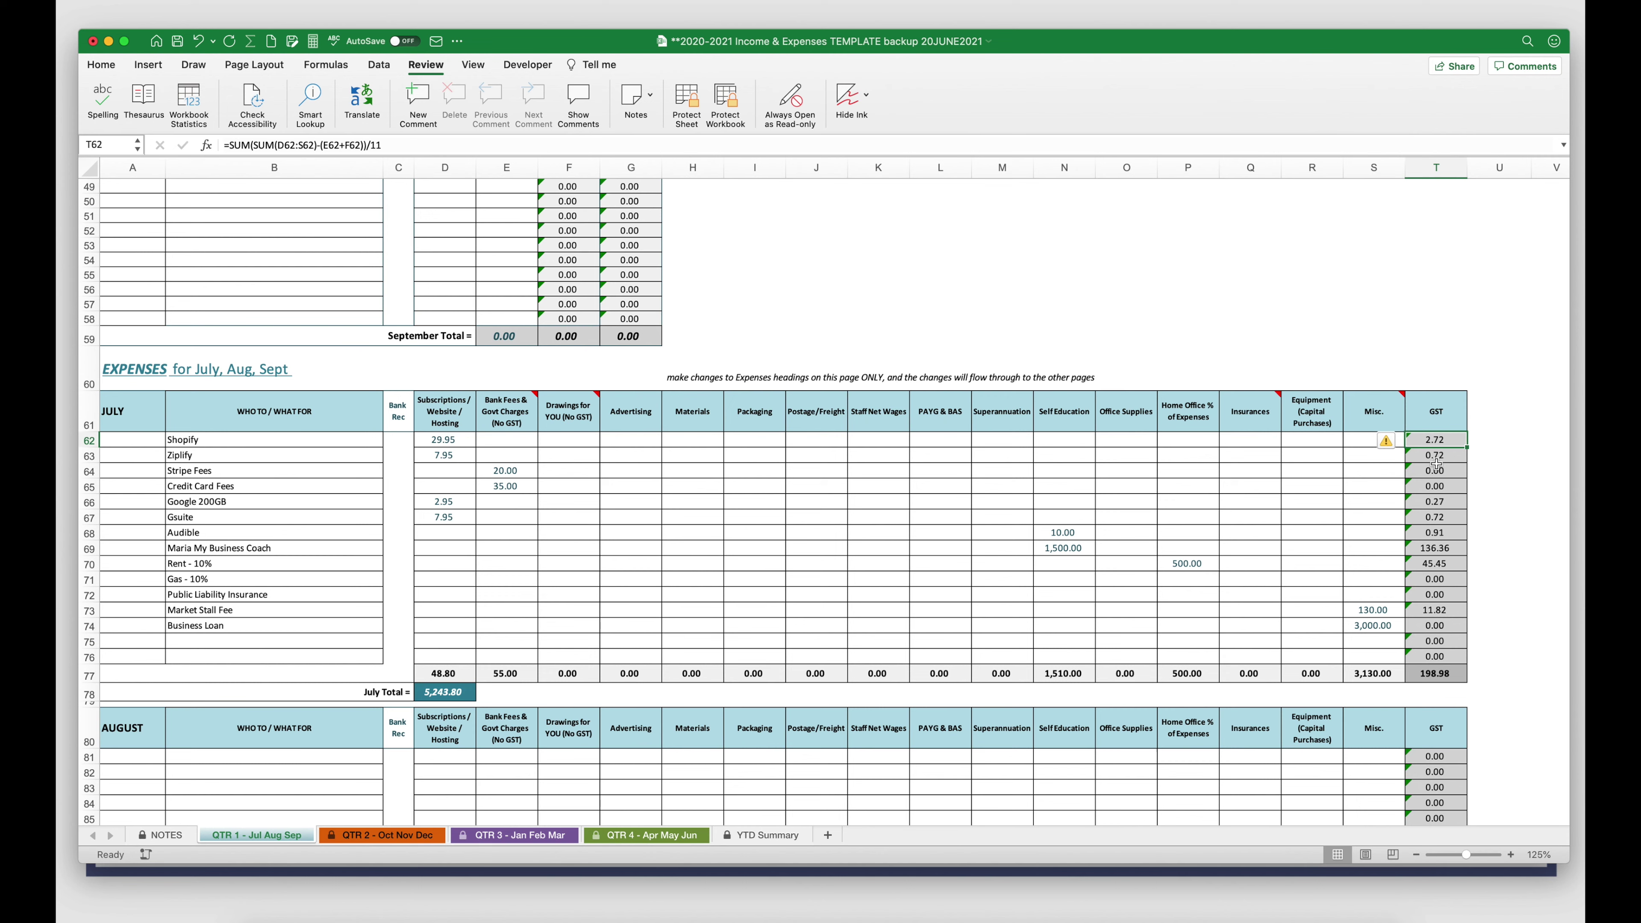
click(1433, 548)
click(1440, 610)
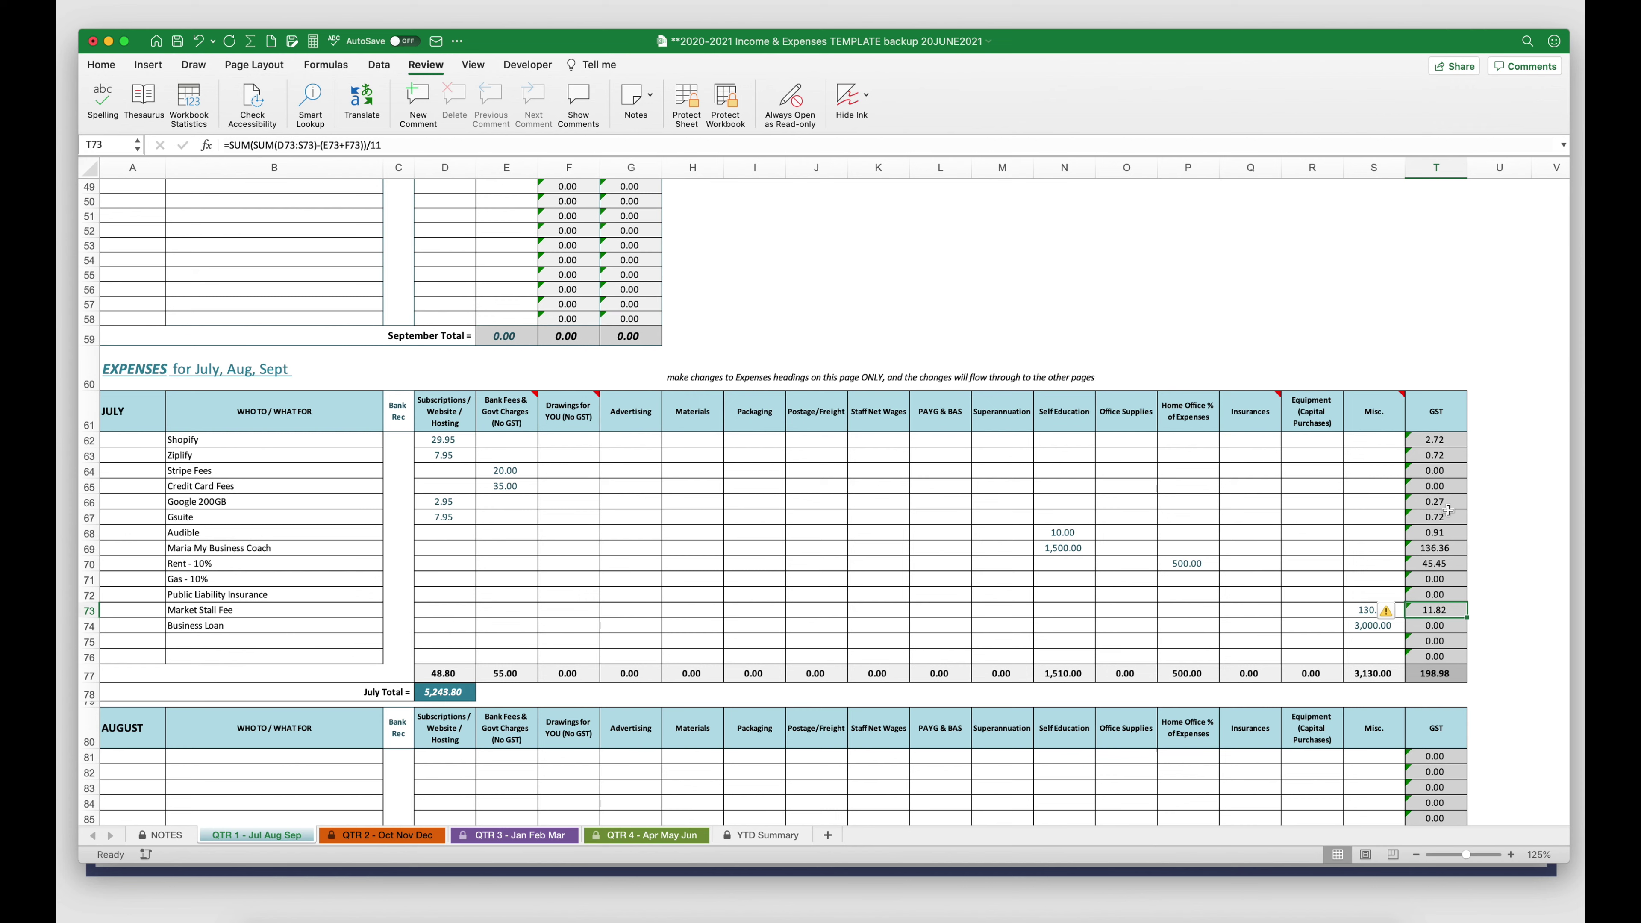
click(1439, 624)
click(1437, 610)
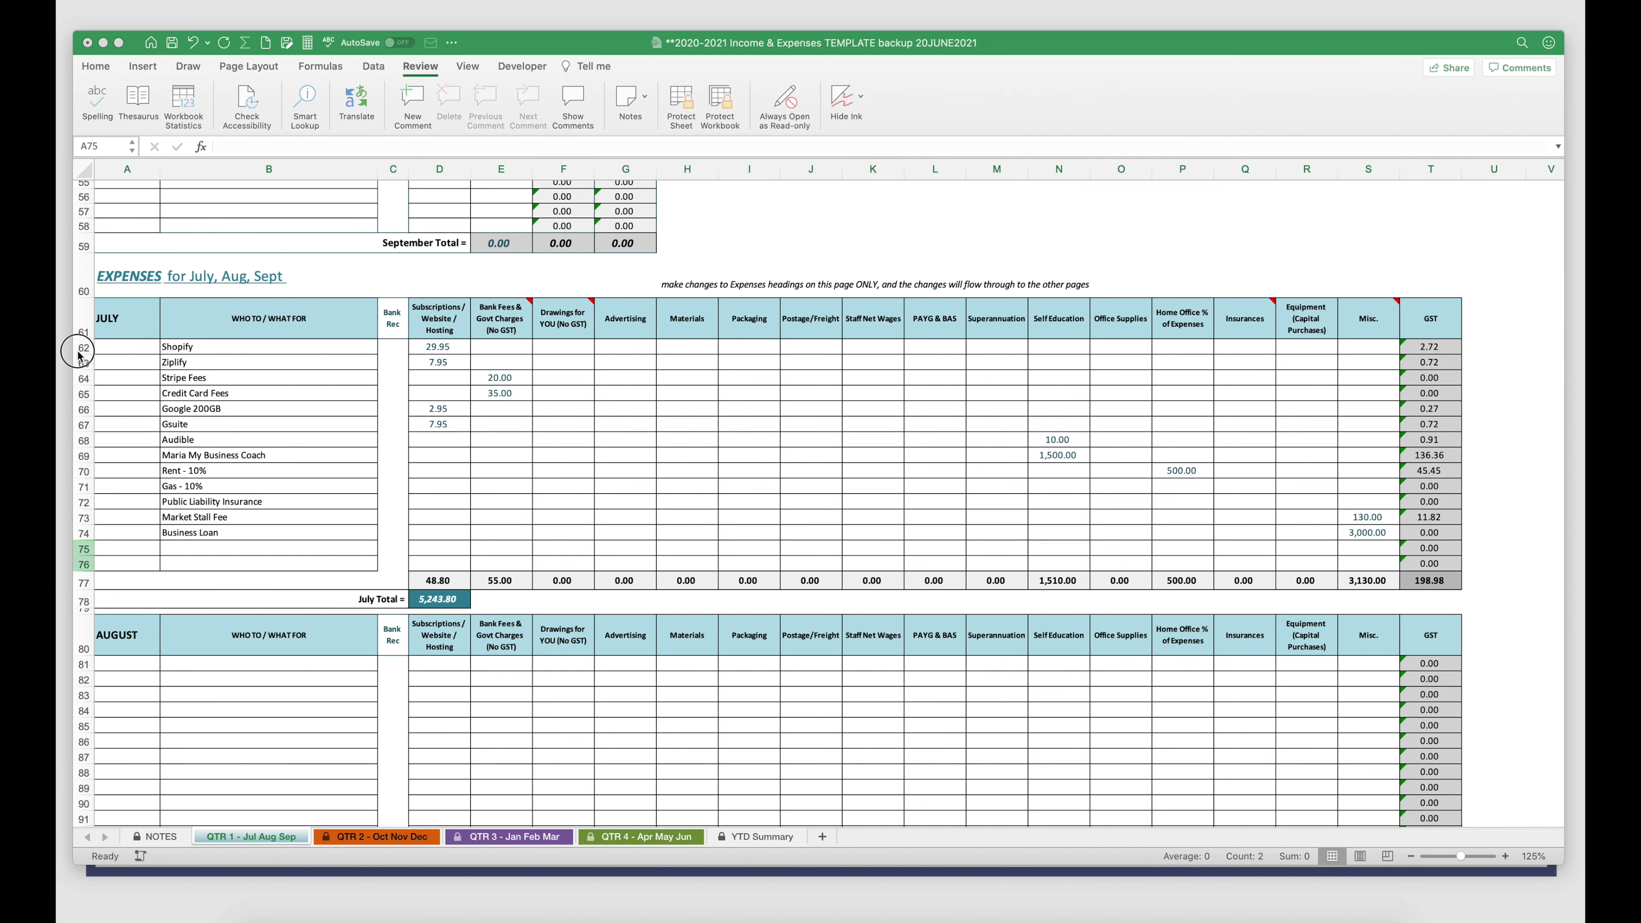
drag(77, 355, 89, 534)
Copy July's expense rows 62–74 into August and September on QTR 1.
key(super+c)
scroll(79, 498, down, 5)
click(78, 498)
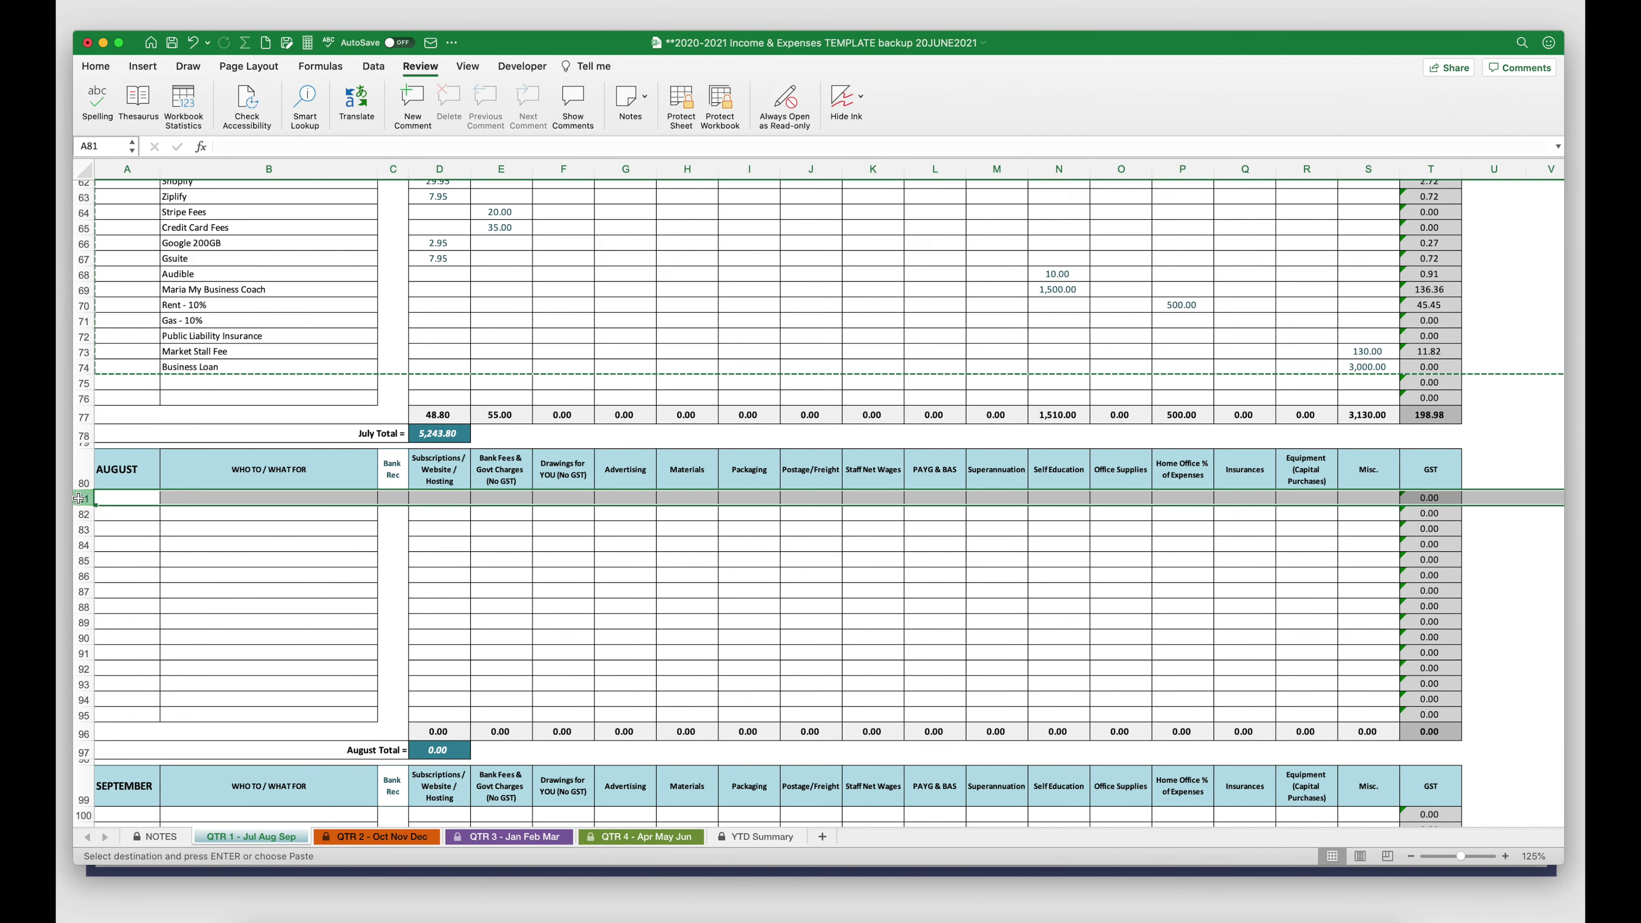
key(super+v)
scroll(264, 611, down, 10)
drag(84, 477, 86, 496)
key(super+v)
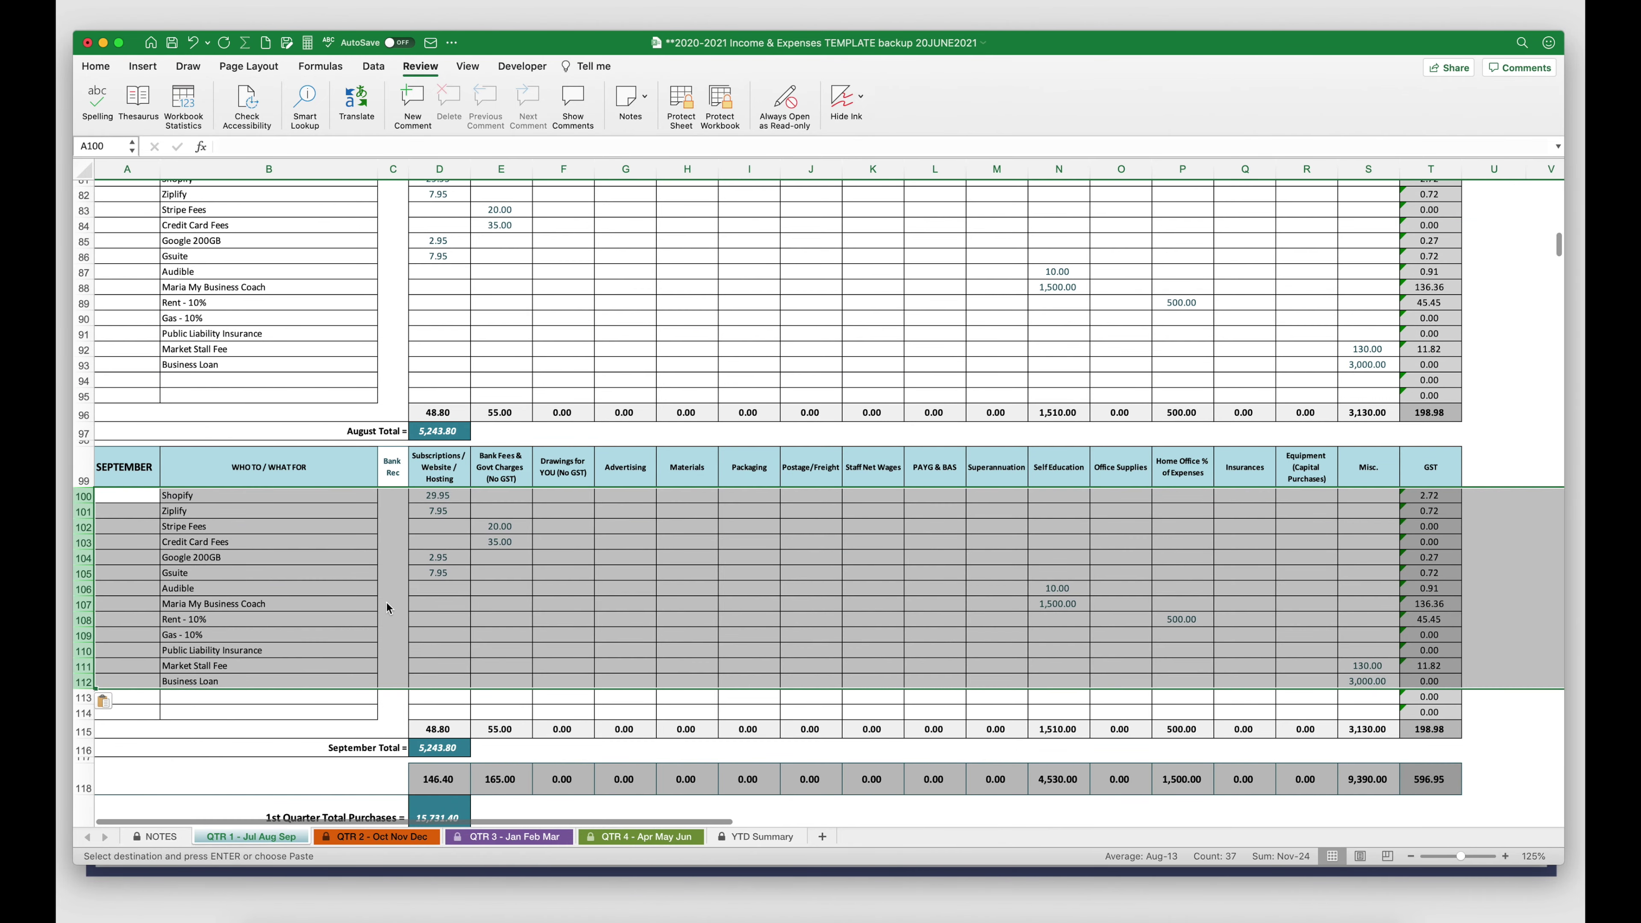
scroll(386, 603, down, 1)
Paste the expense rows into October, November and December on the QTR 2 sheet.
click(373, 838)
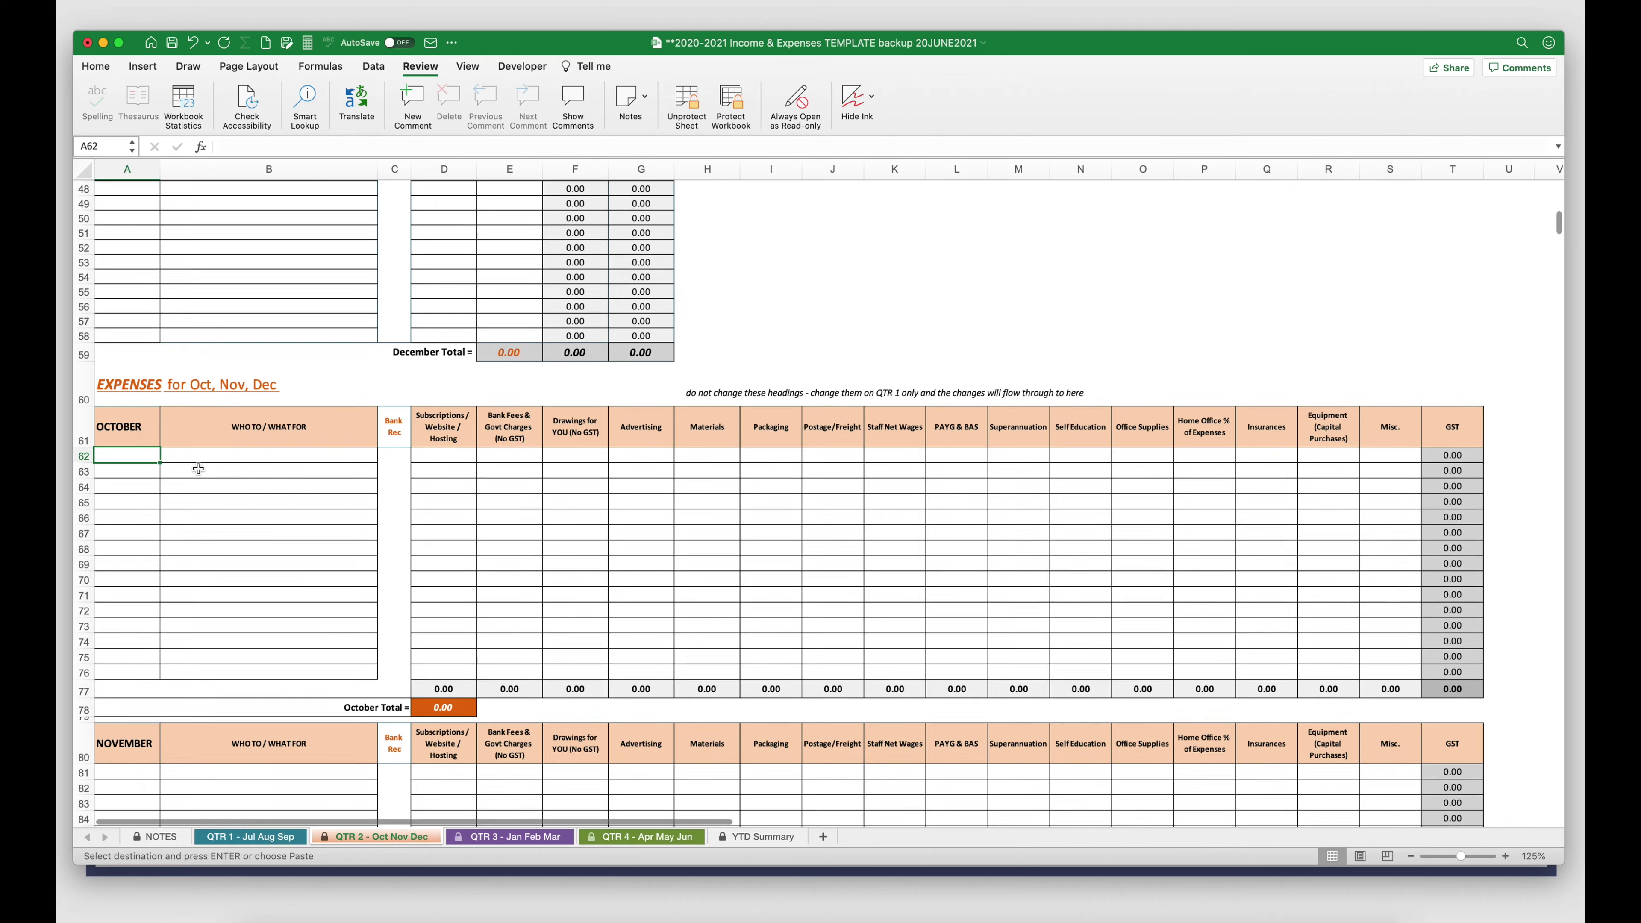
click(83, 456)
key(super+v)
scroll(83, 457, down, 5)
click(83, 545)
key(super+v)
scroll(82, 545, down, 7)
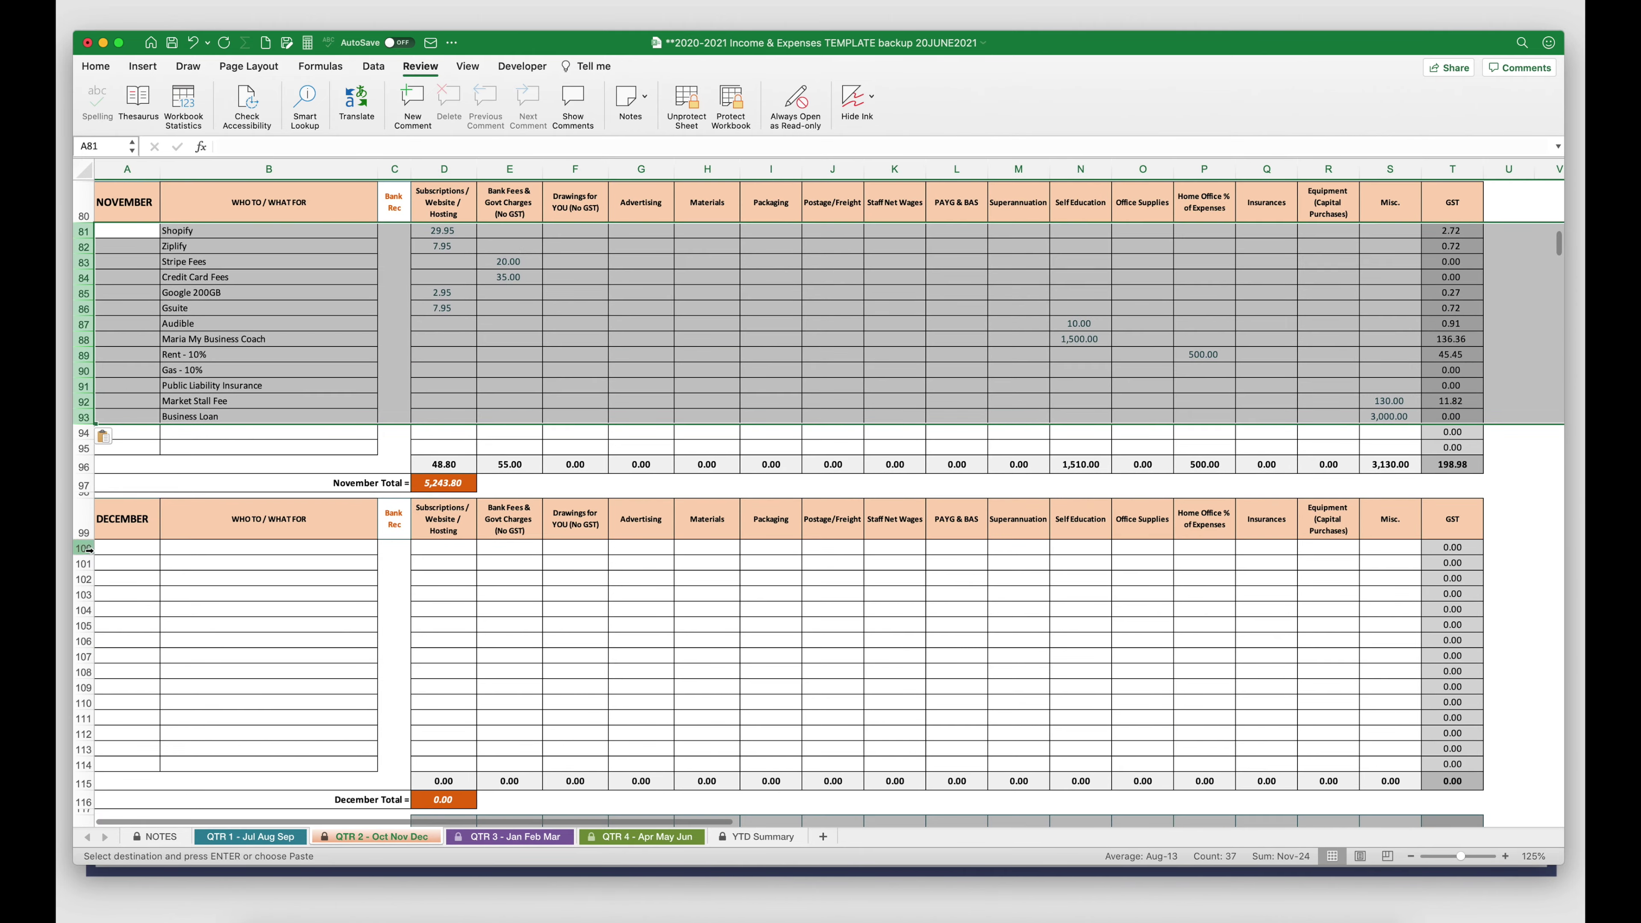
click(83, 547)
key(super+v)
Paste the expense rows into January, February and March on the QTR 3 sheet.
click(510, 836)
scroll(103, 613, down, 6)
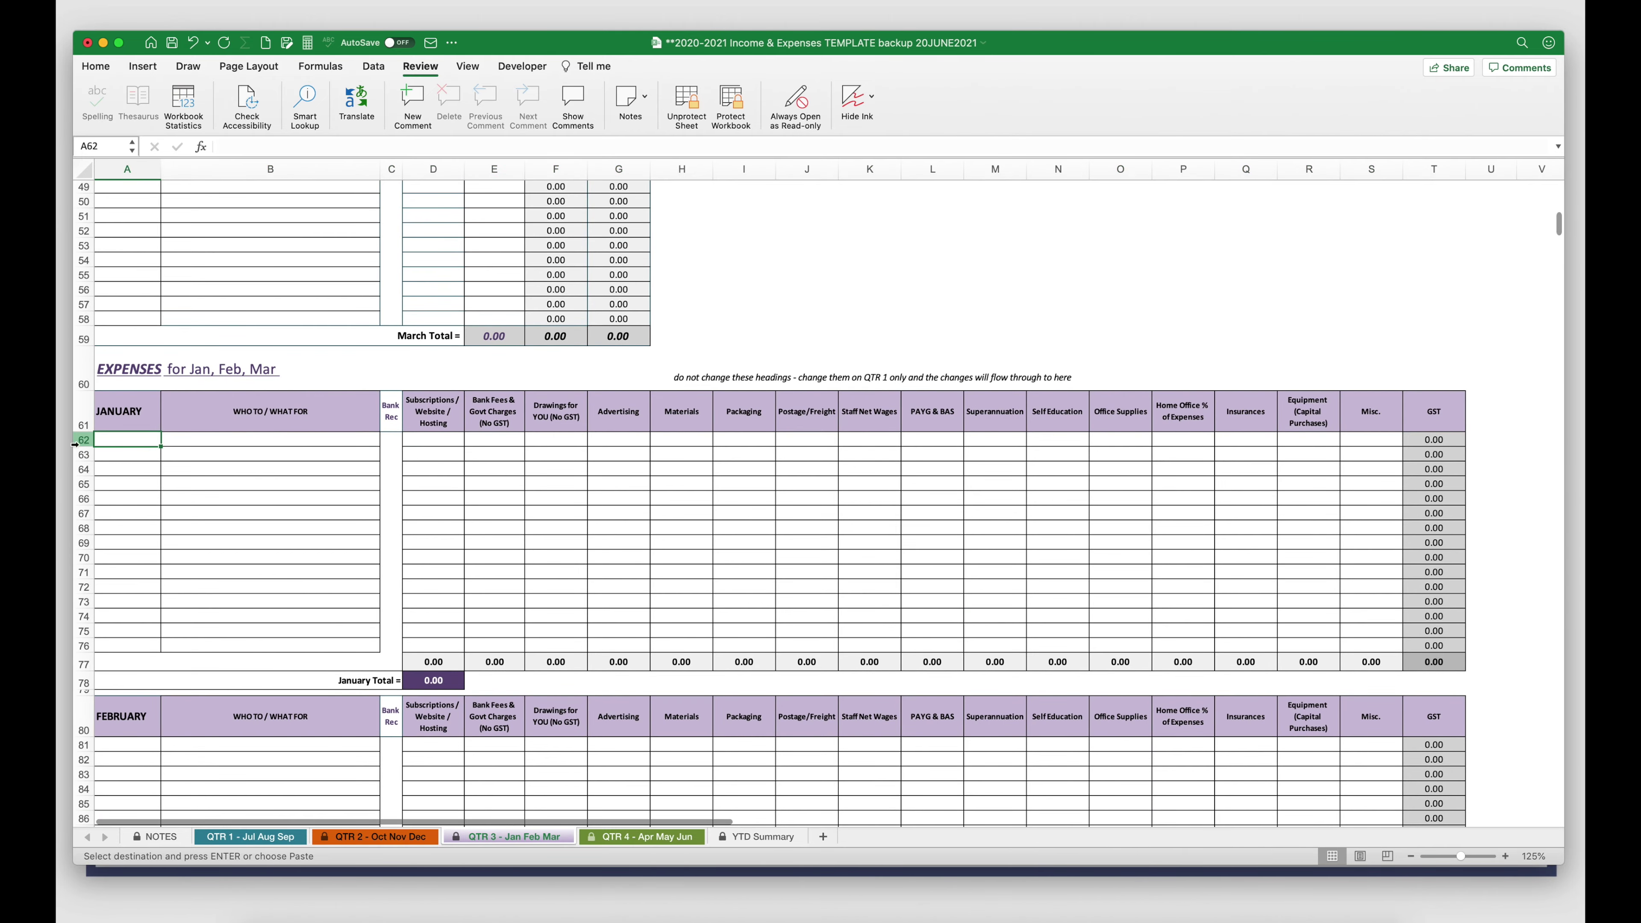
key(super+v)
scroll(104, 612, down, 3)
click(83, 544)
key(super+v)
scroll(83, 545, down, 5)
click(83, 641)
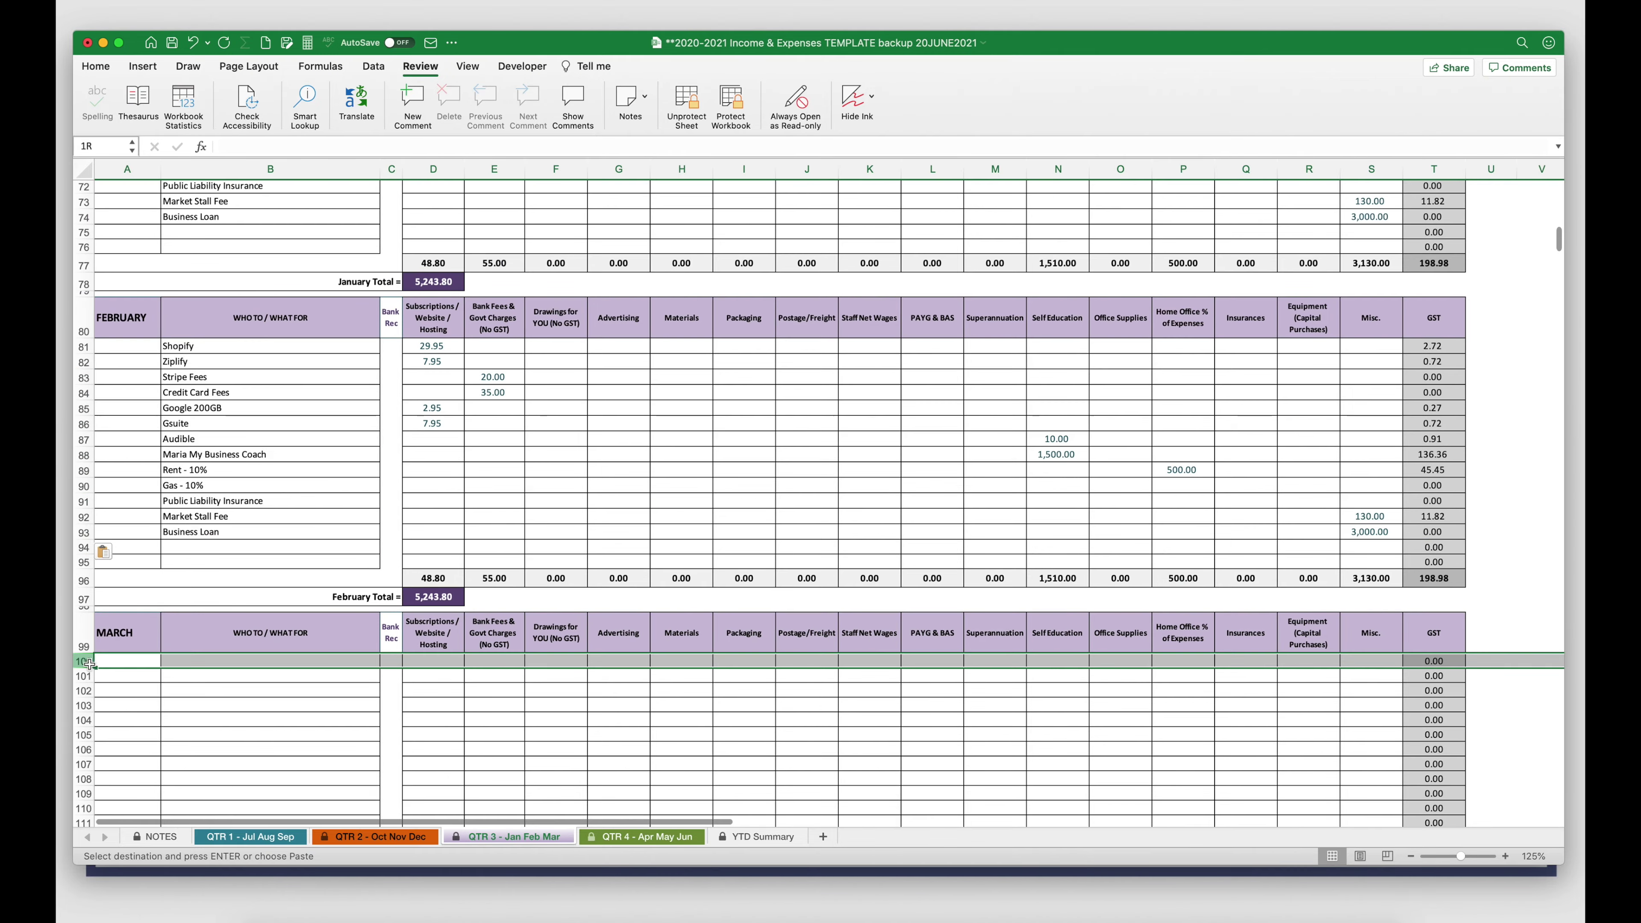
key(super+v)
scroll(636, 737, down, 3)
Paste the expense rows into April, May and June on the QTR 4 sheet.
click(641, 836)
click(83, 443)
key(super+v)
scroll(81, 517, down, 3)
click(79, 560)
key(super+v)
scroll(81, 560, down, 2)
scroll(81, 563, down, 5)
click(83, 569)
key(super+v)
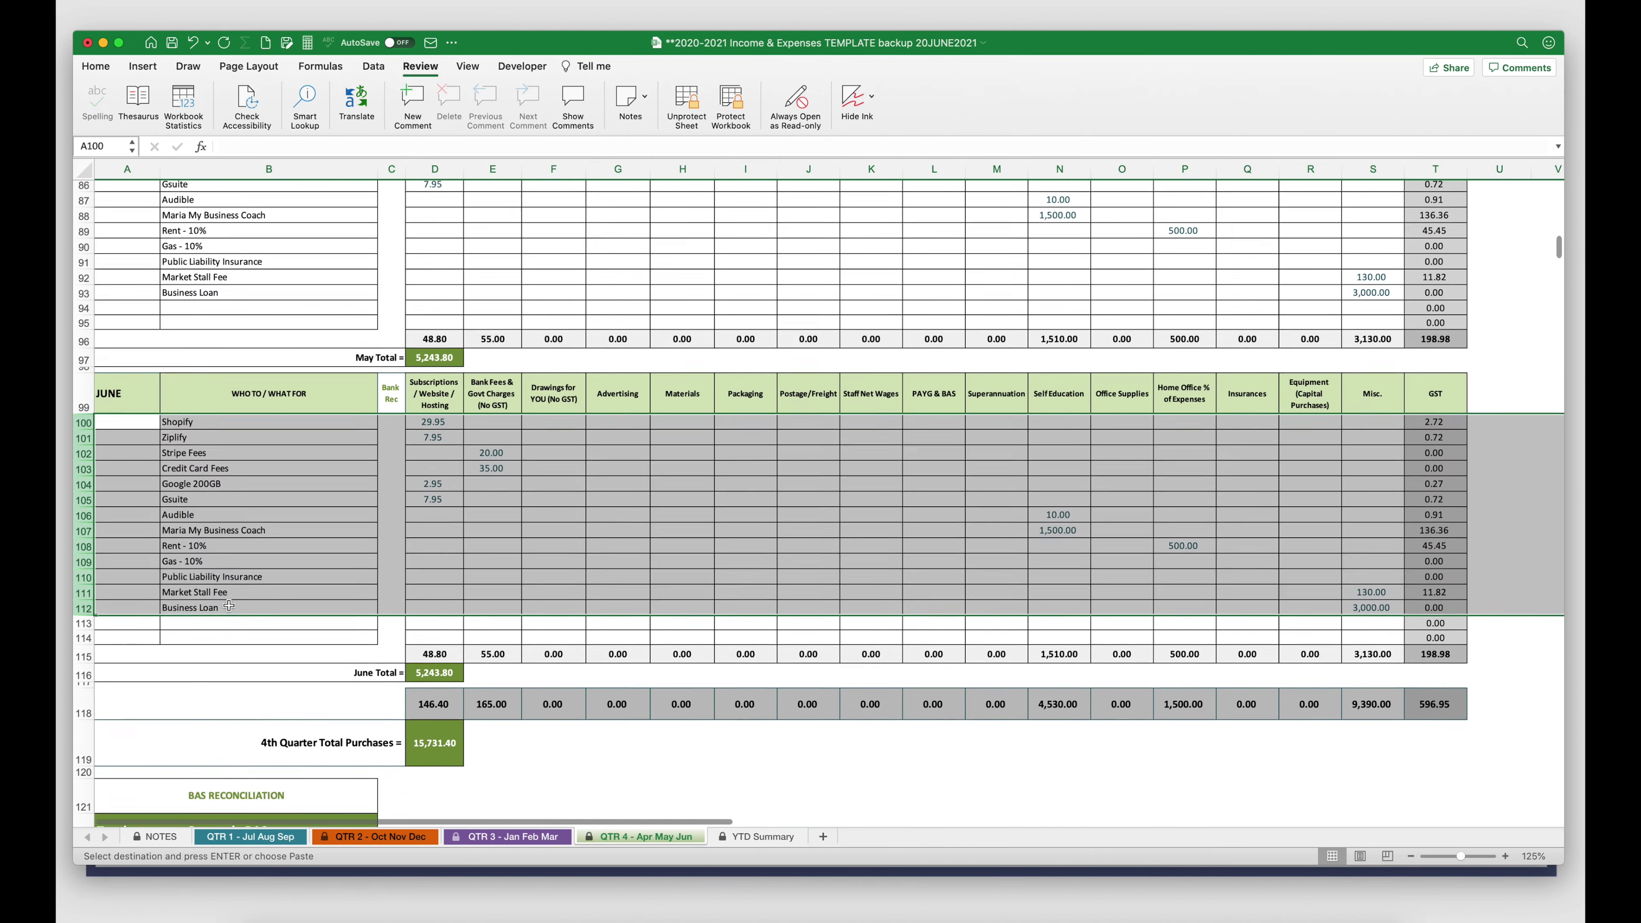
scroll(229, 605, up, 4)
key(Escape)
scroll(228, 605, up, 10)
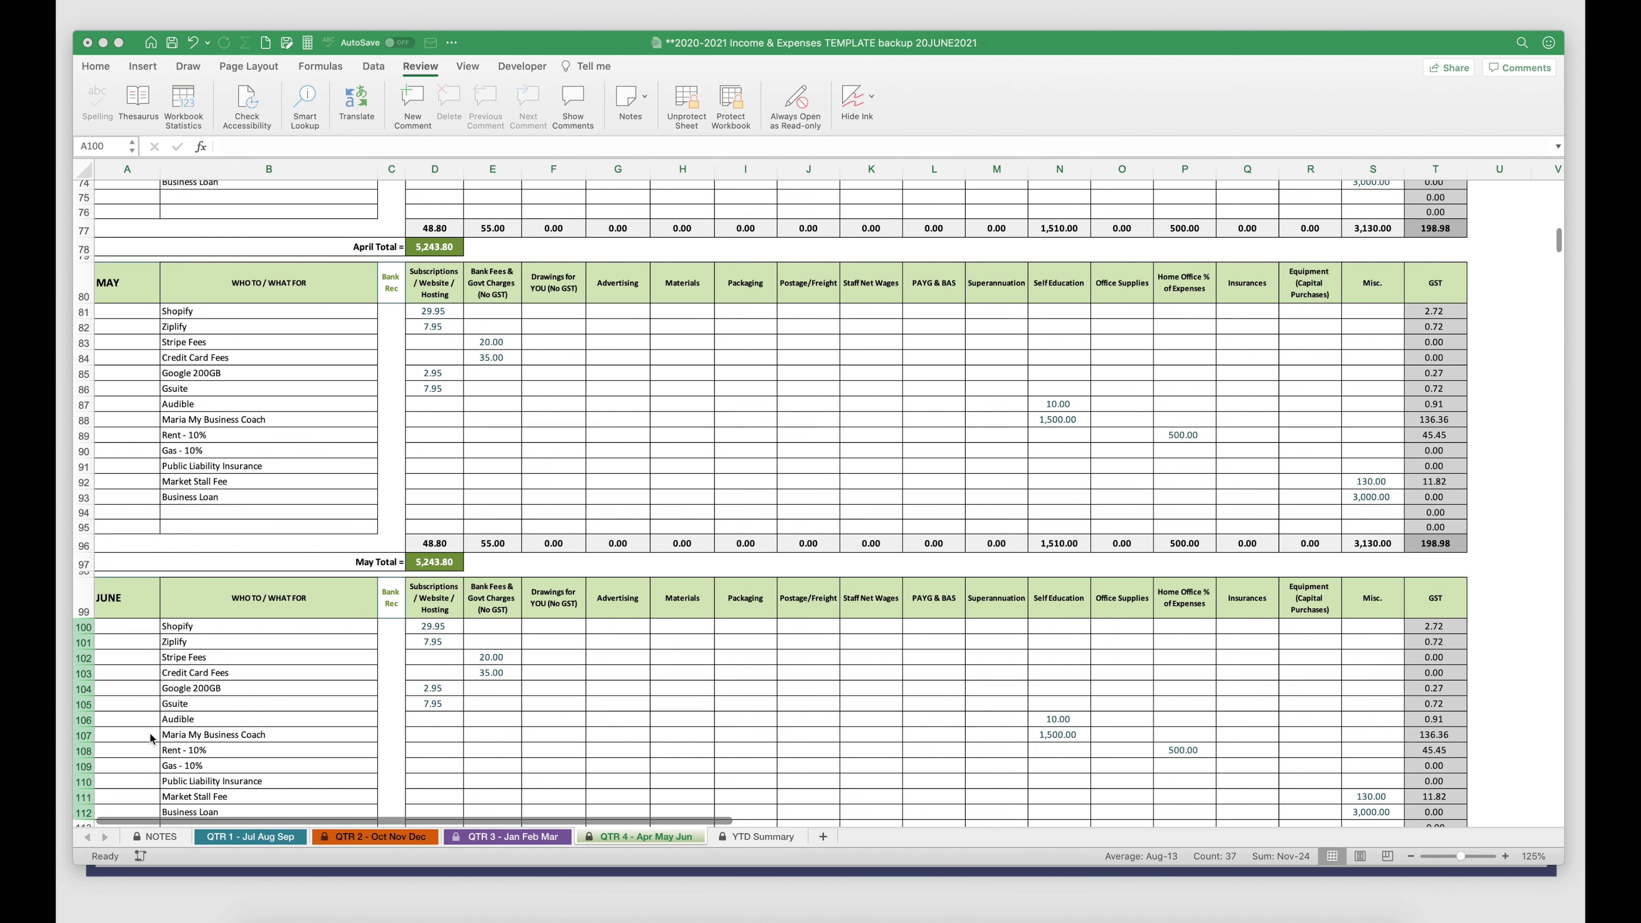
Select the Gas - 10% and Public Liability Insurance rows to fill in 10.00 and 250.00.
drag(150, 737, 129, 624)
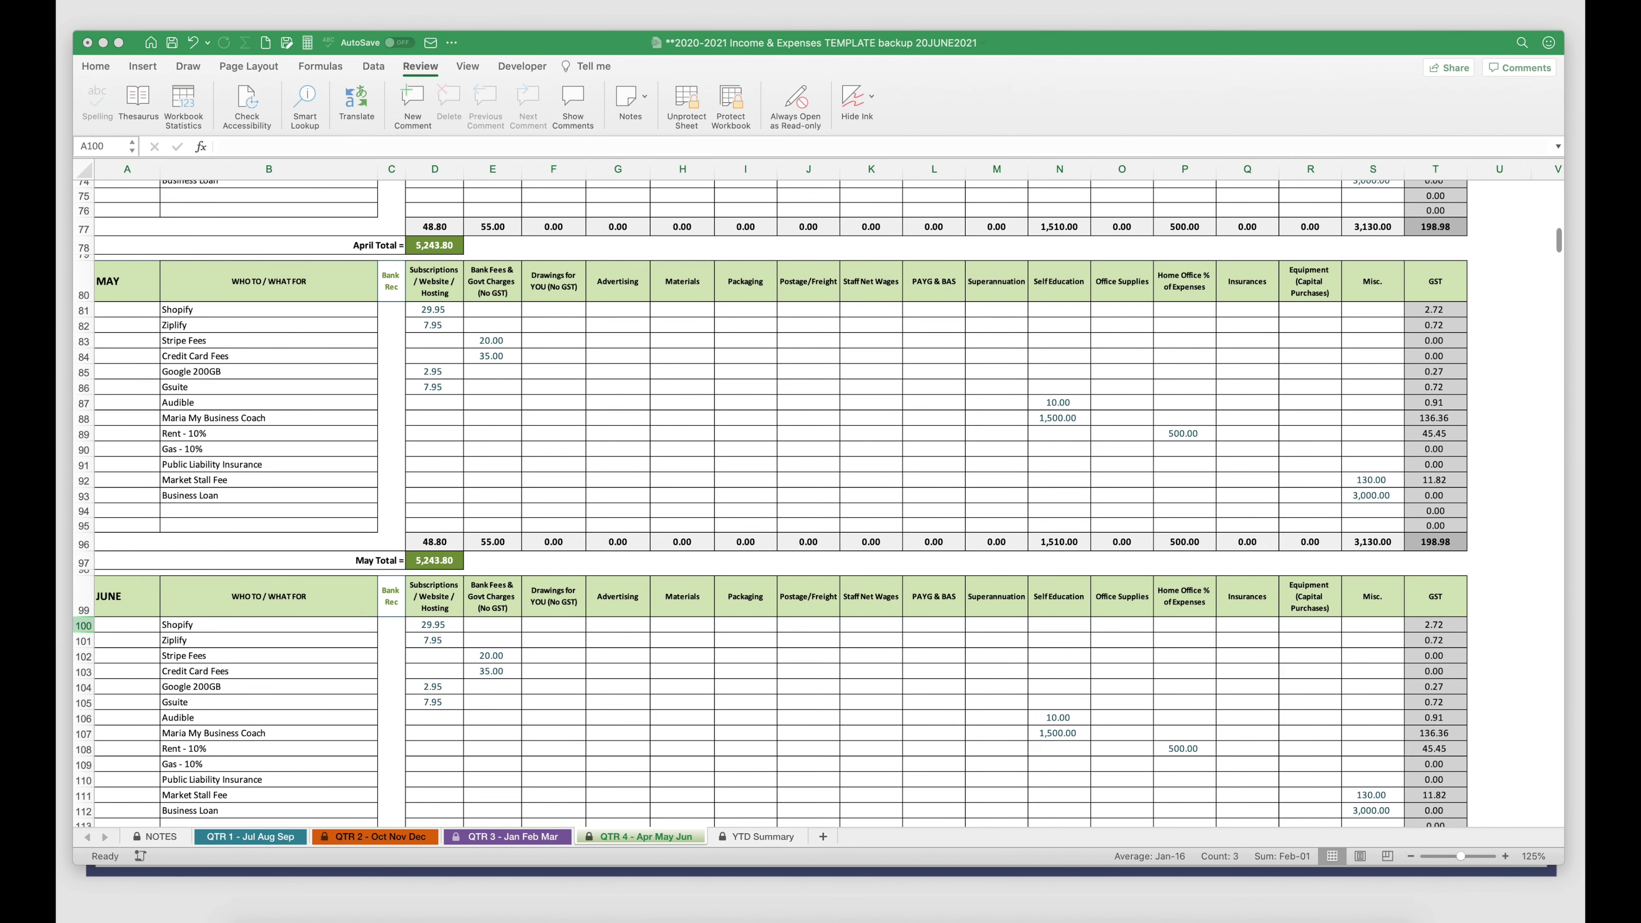
click(1240, 782)
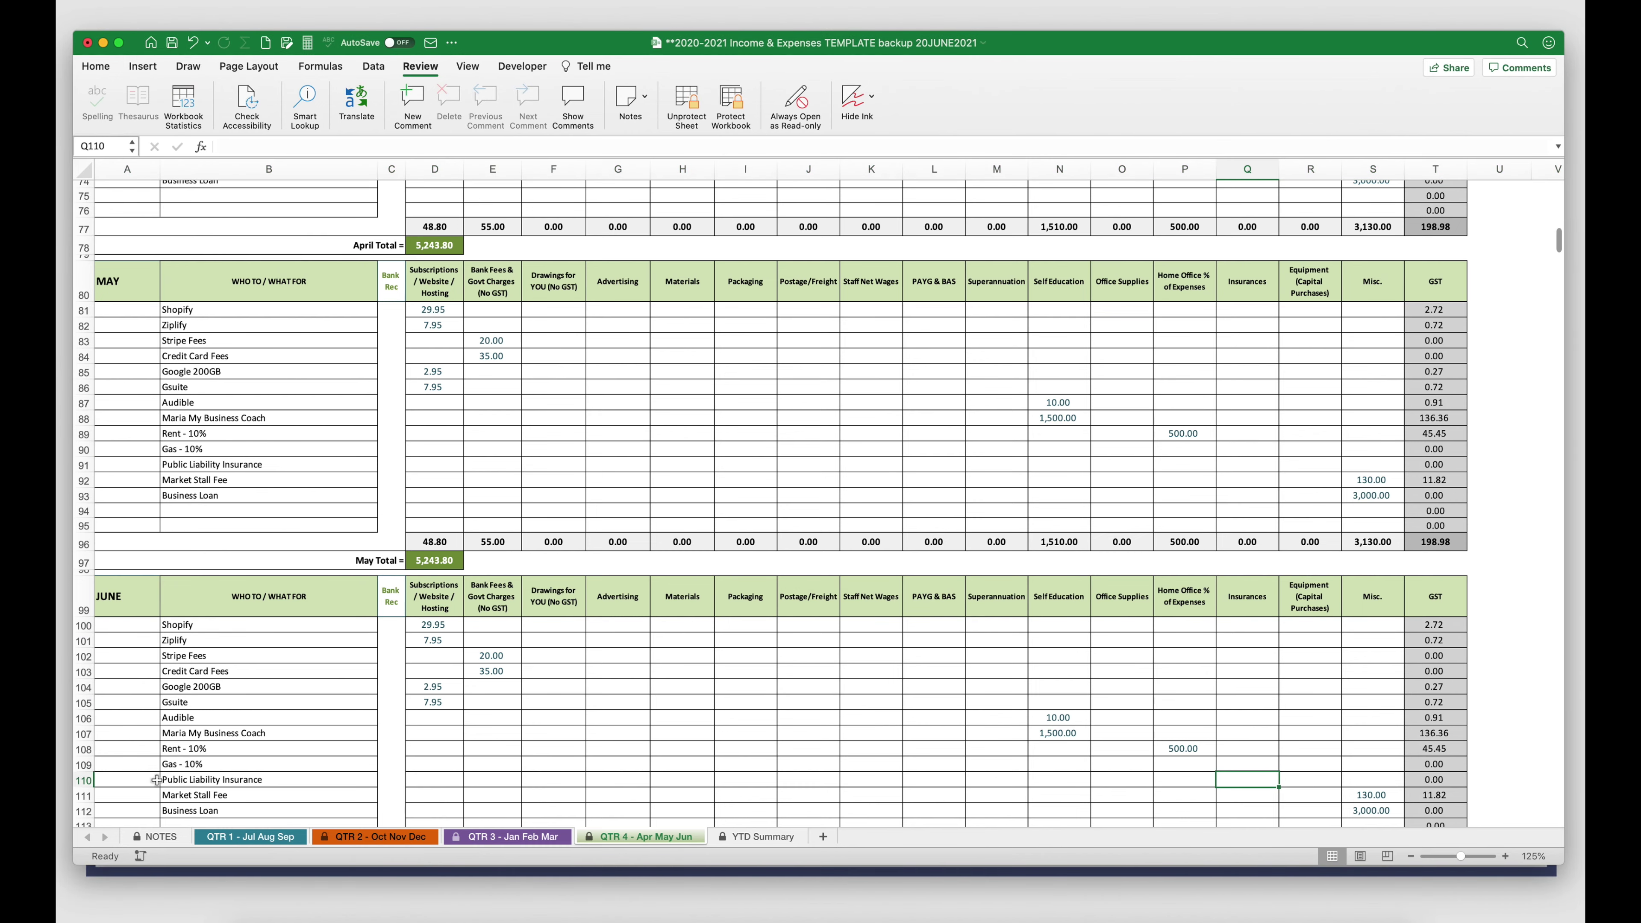
drag(84, 764, 84, 779)
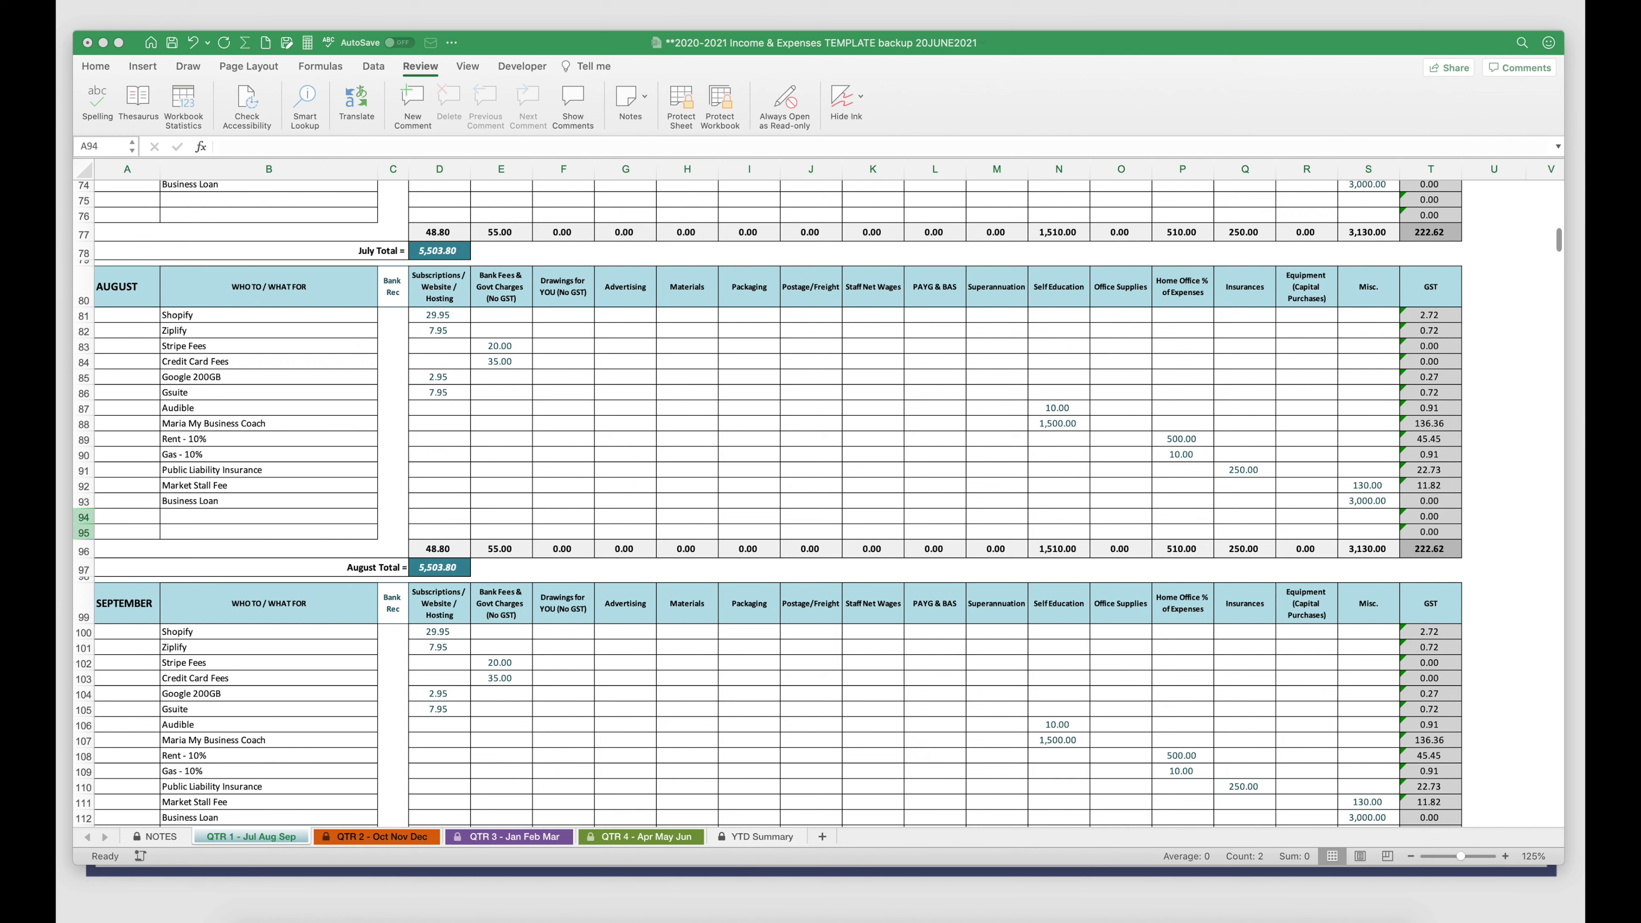
click(243, 839)
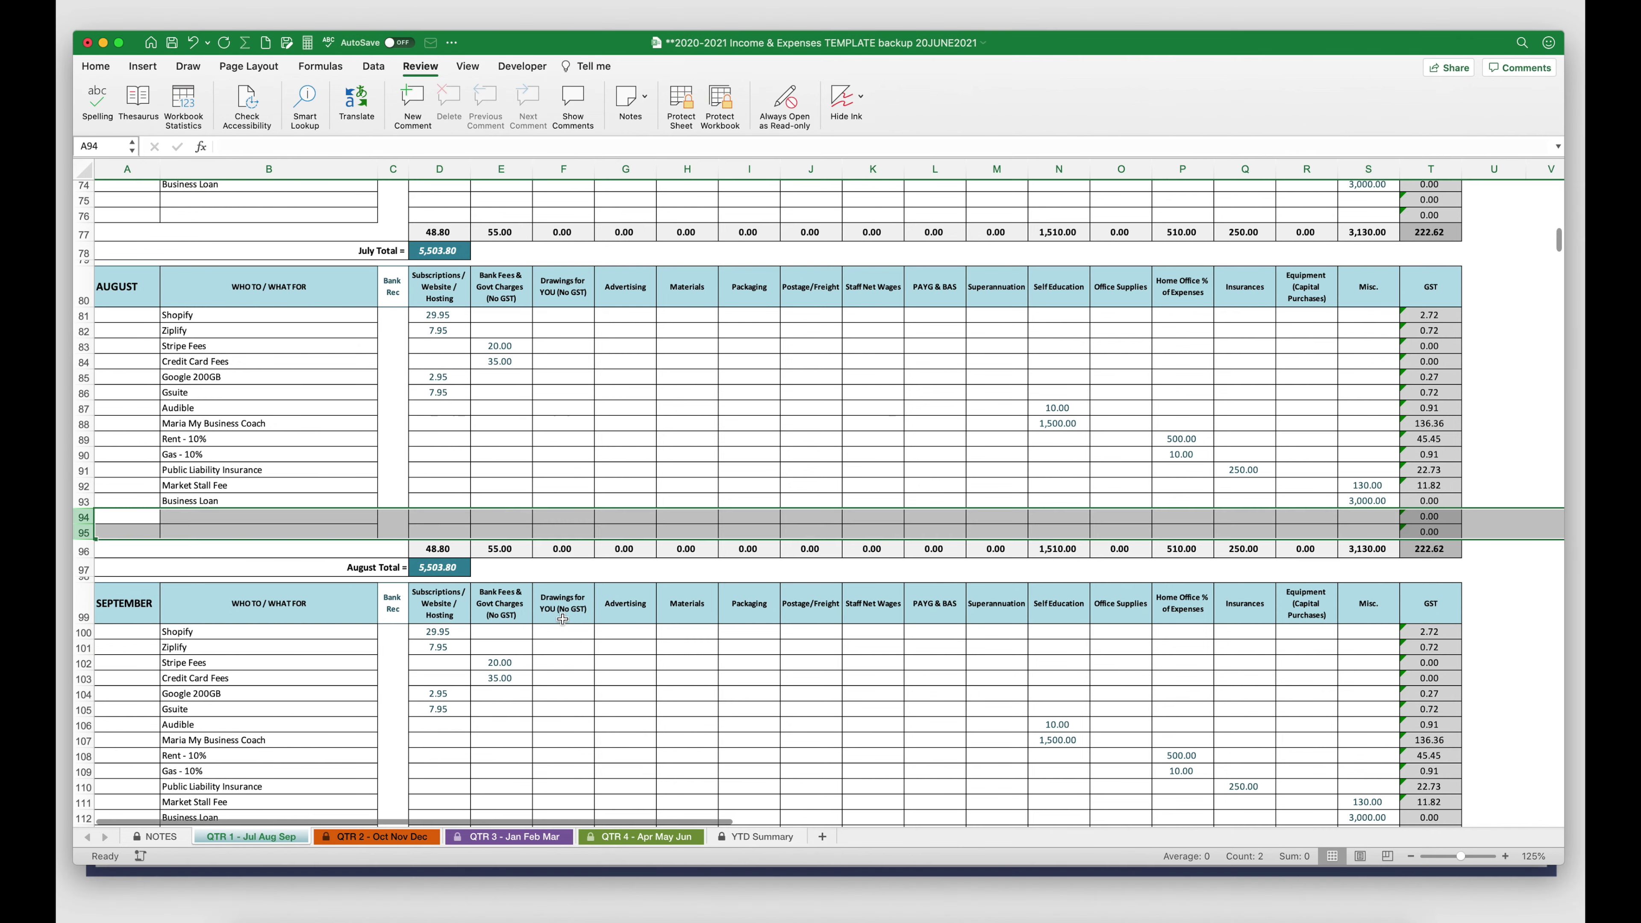
Insert blank rows from row 75 above the July total, pushing the totals down to row 107.
scroll(573, 624, up, 3)
scroll(573, 623, up, 5)
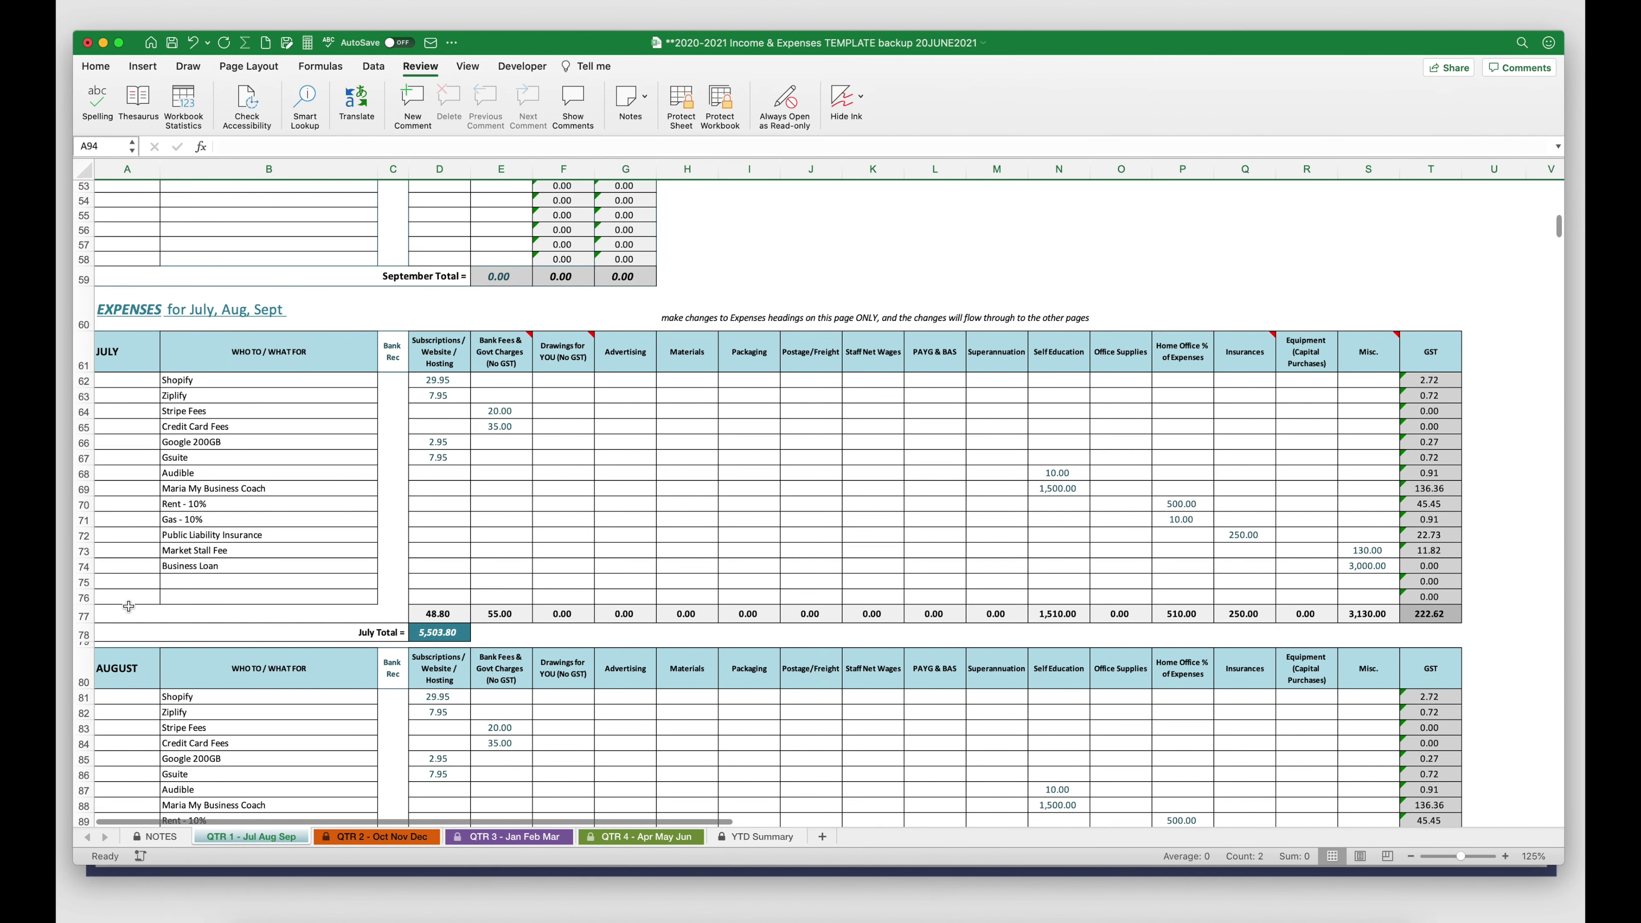
click(84, 585)
right_click(85, 585)
click(108, 683)
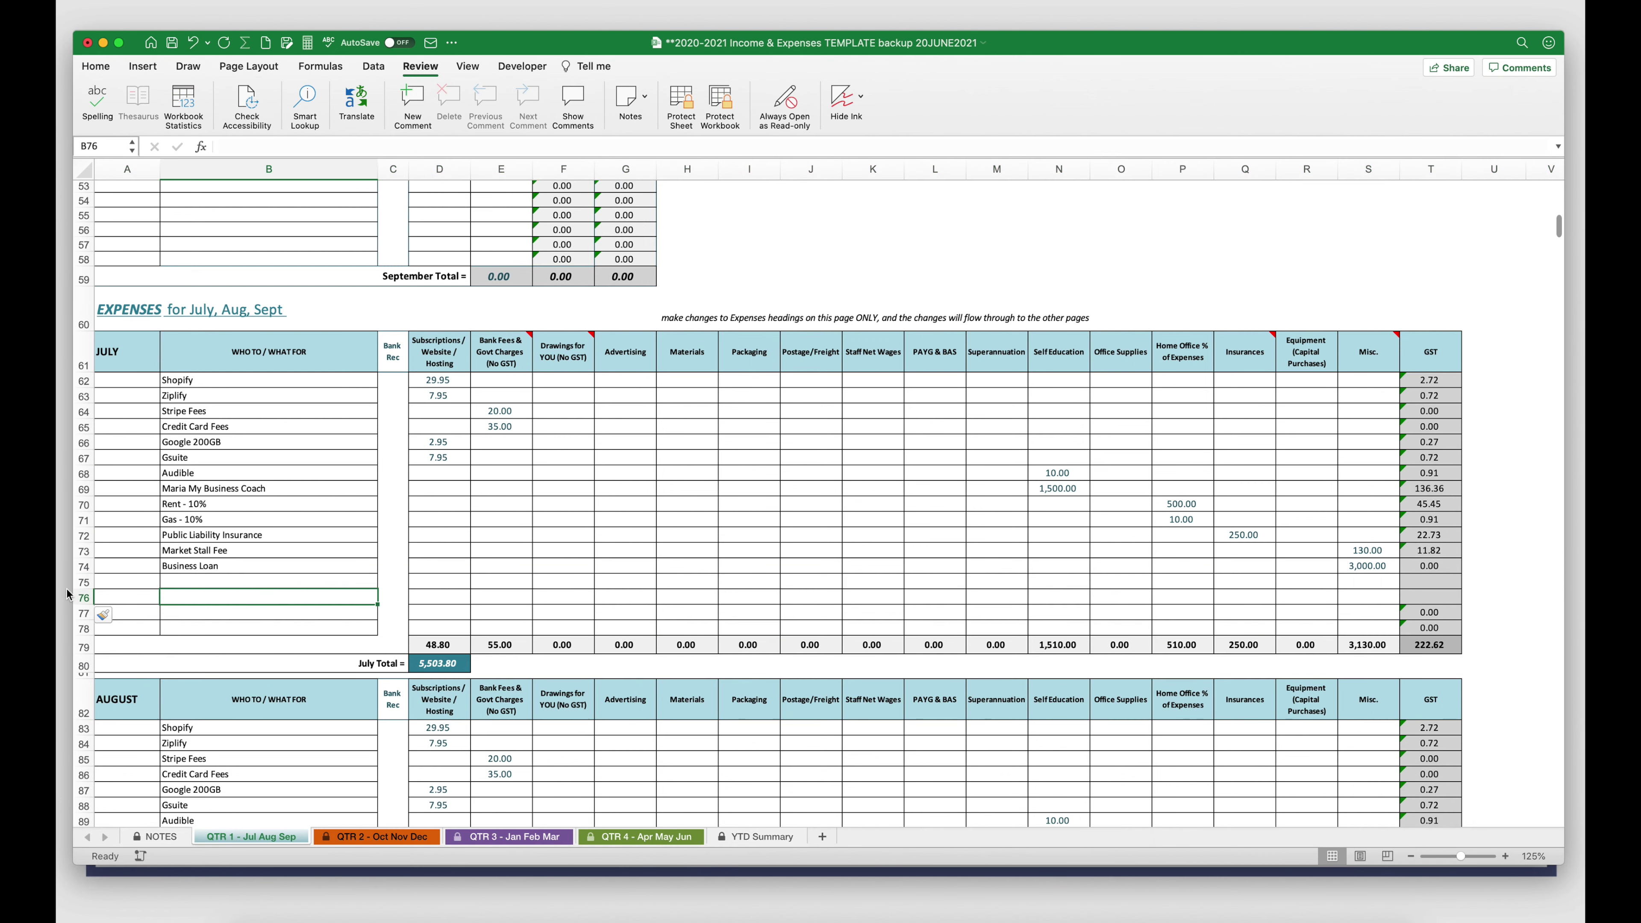
drag(82, 583, 82, 711)
right_click(83, 647)
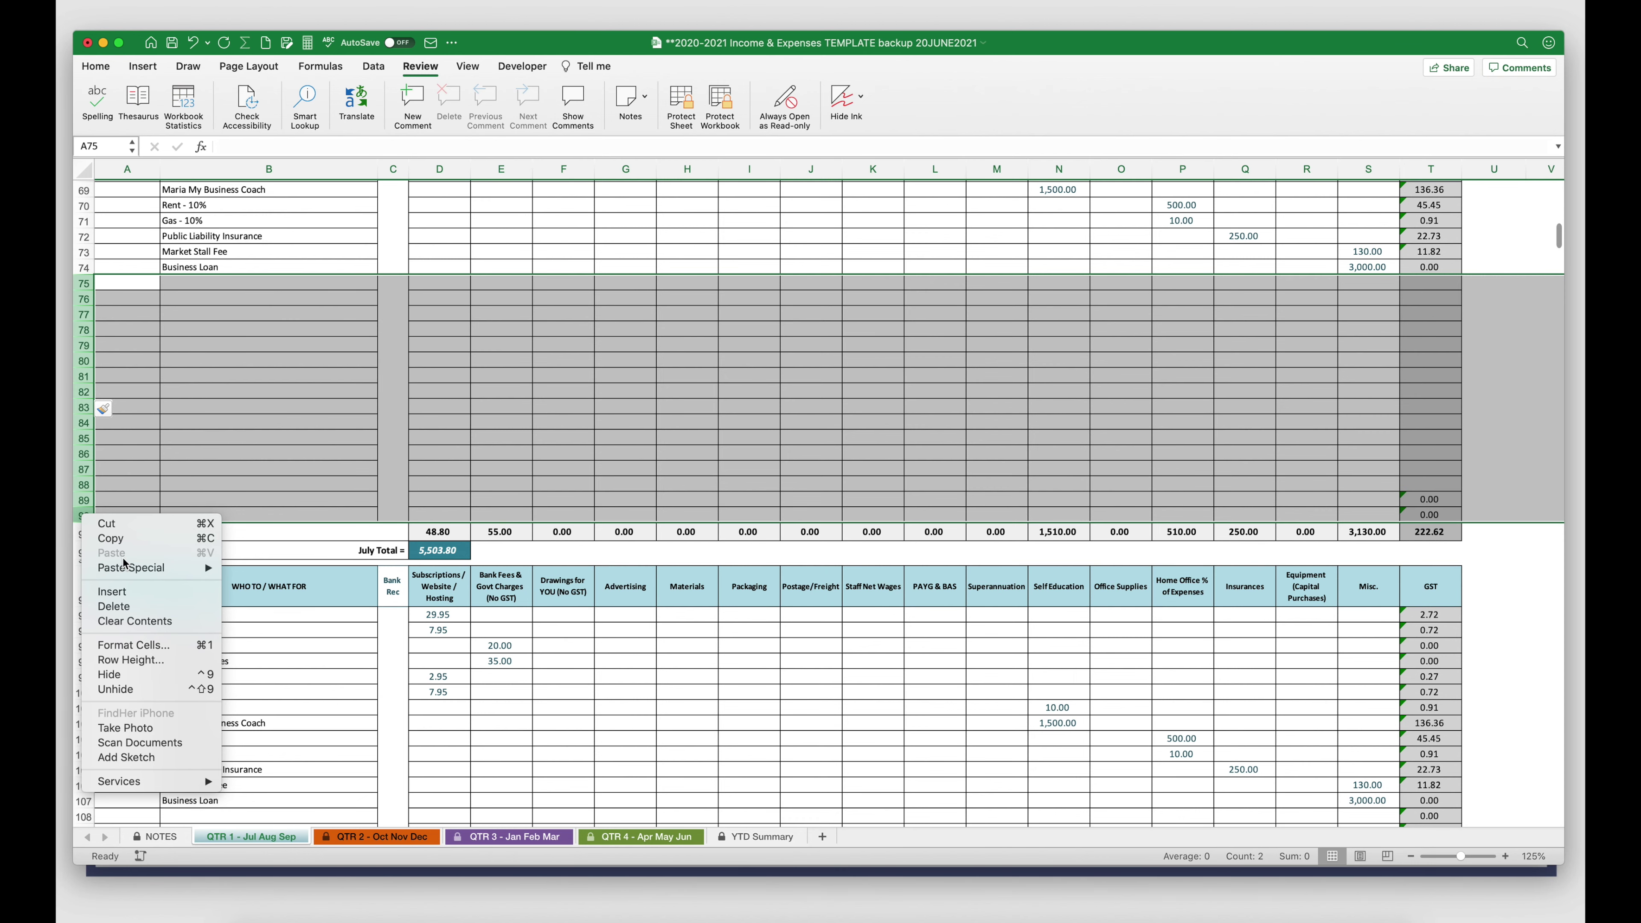
click(113, 590)
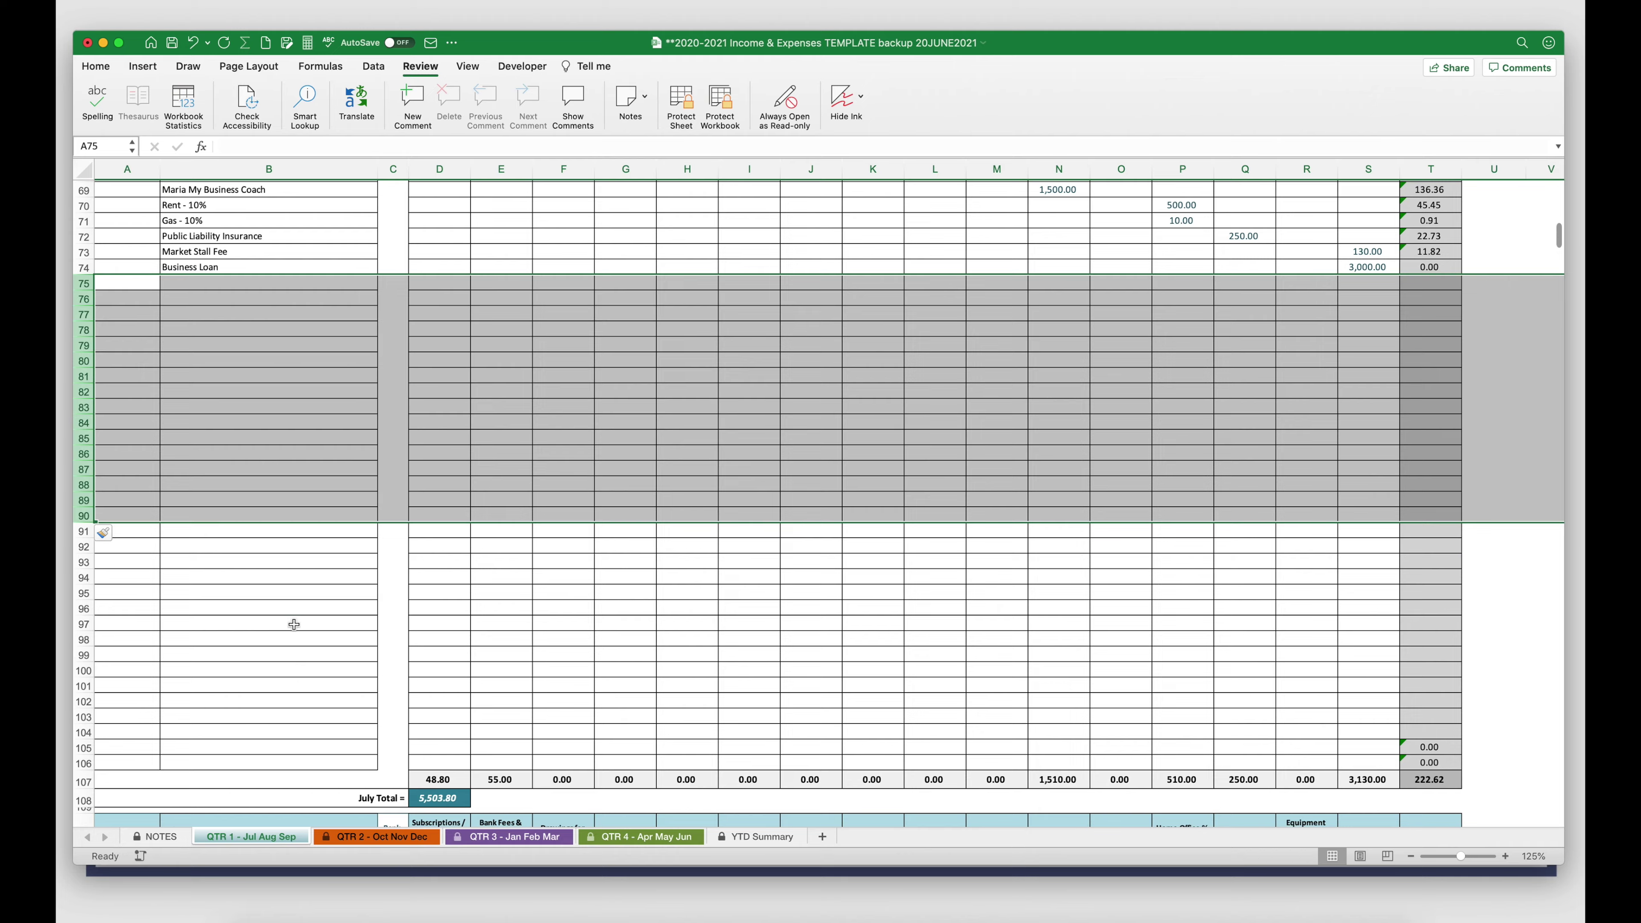
scroll(294, 624, up, 5)
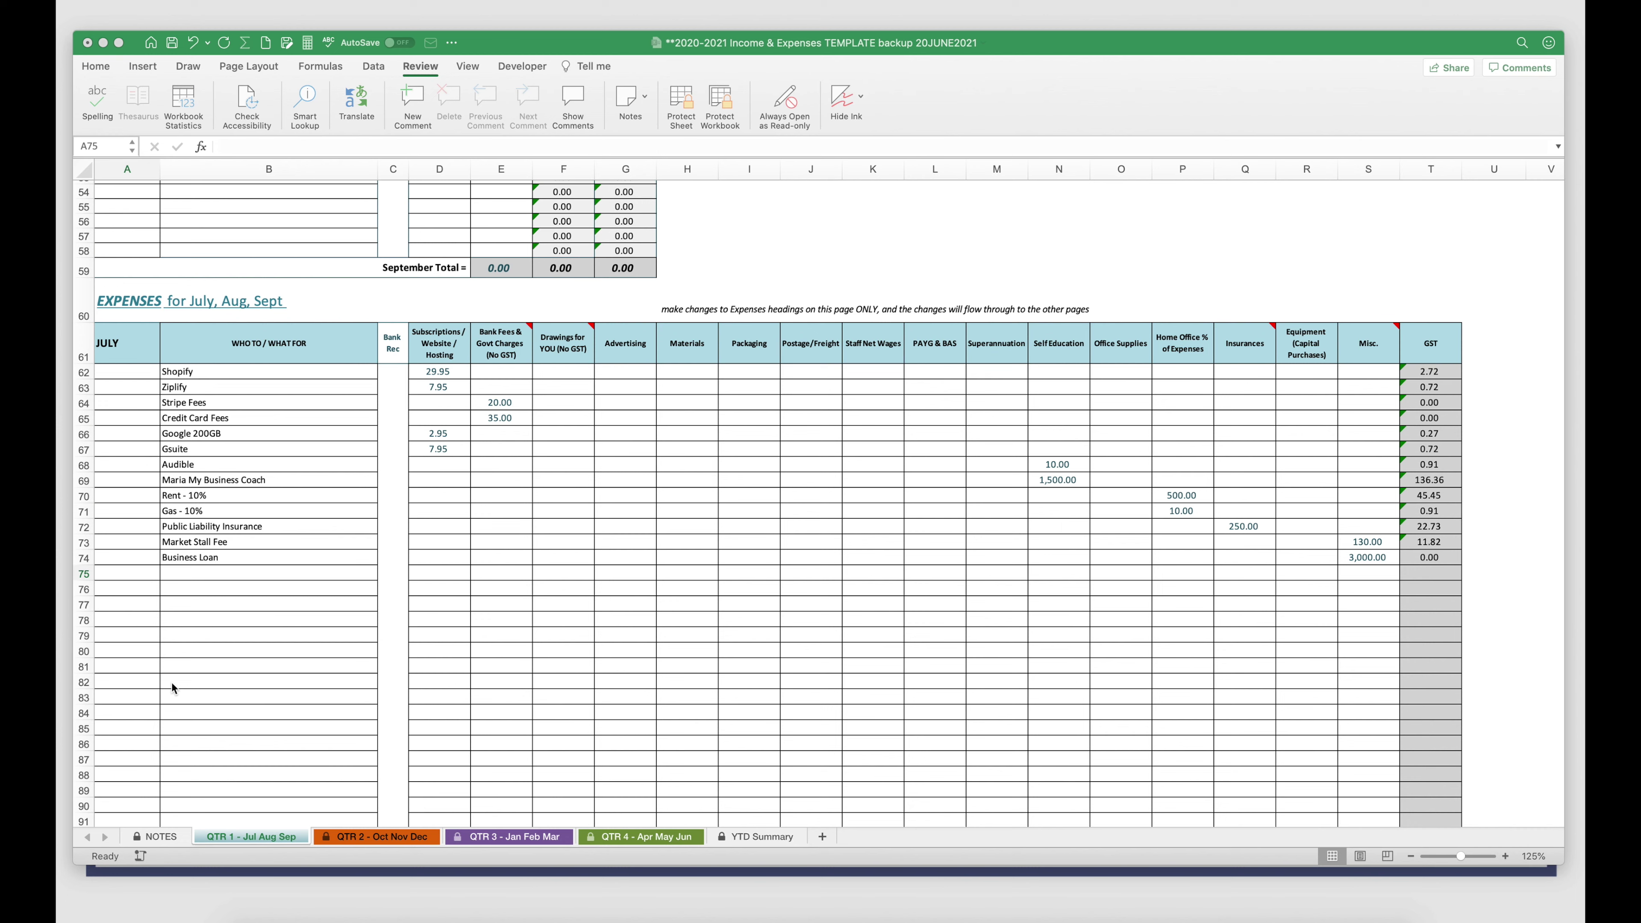
Enter the 1 Jul Sally Silver Supplies 900 and 3 Jul Miss Lovely Stones gems 1,900 expenses.
click(113, 574)
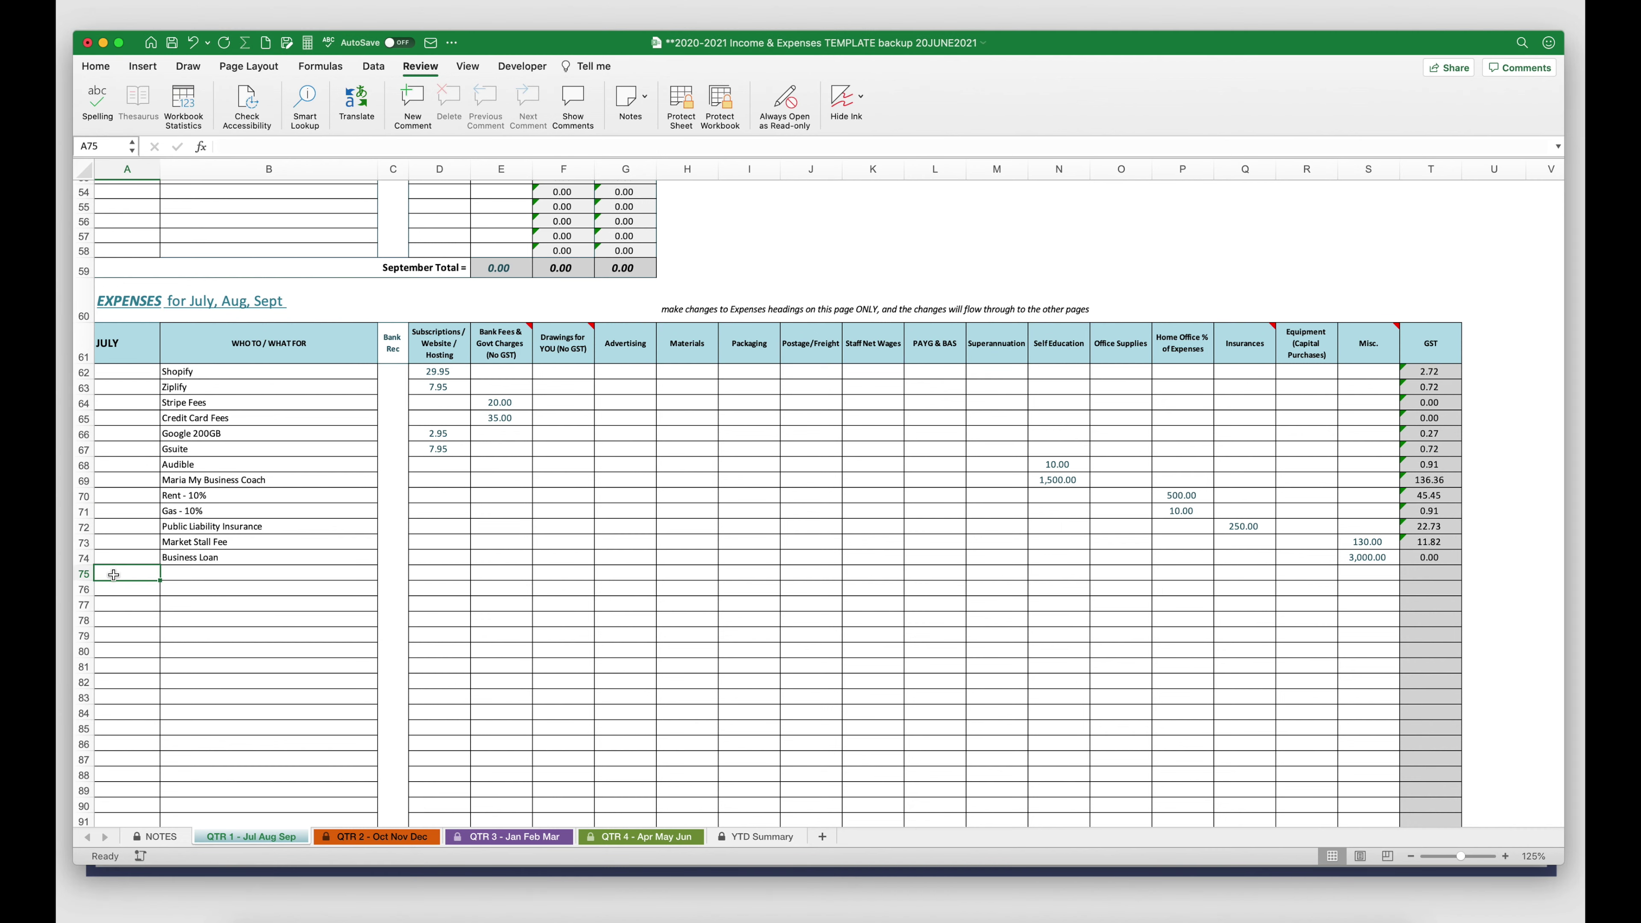
text(1 Jul)
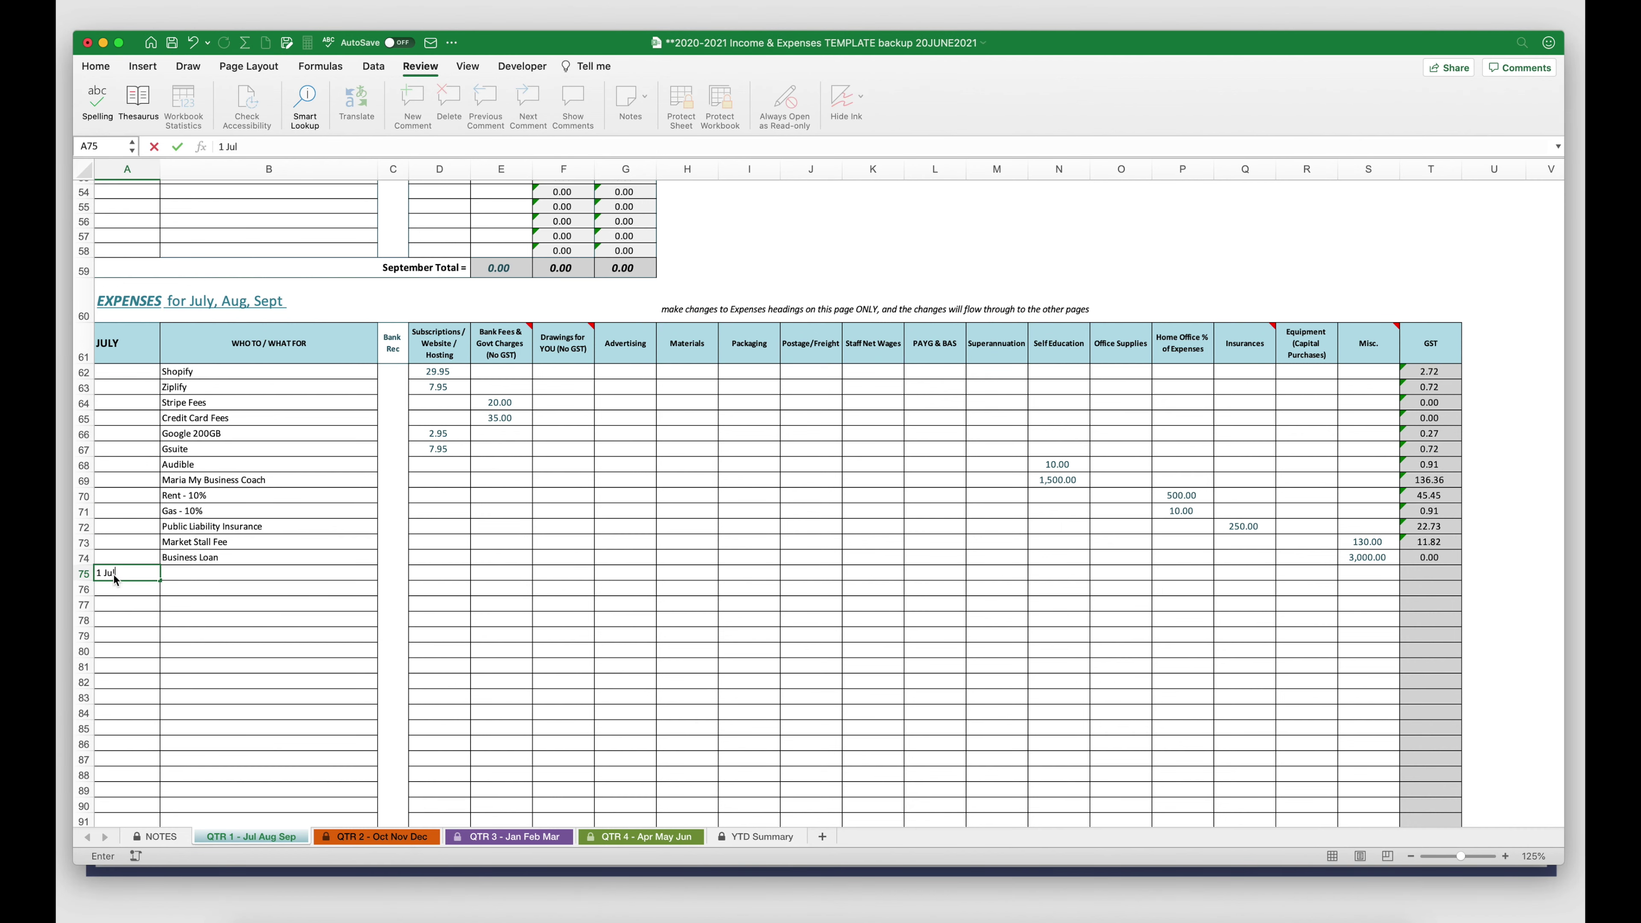
key(Tab)
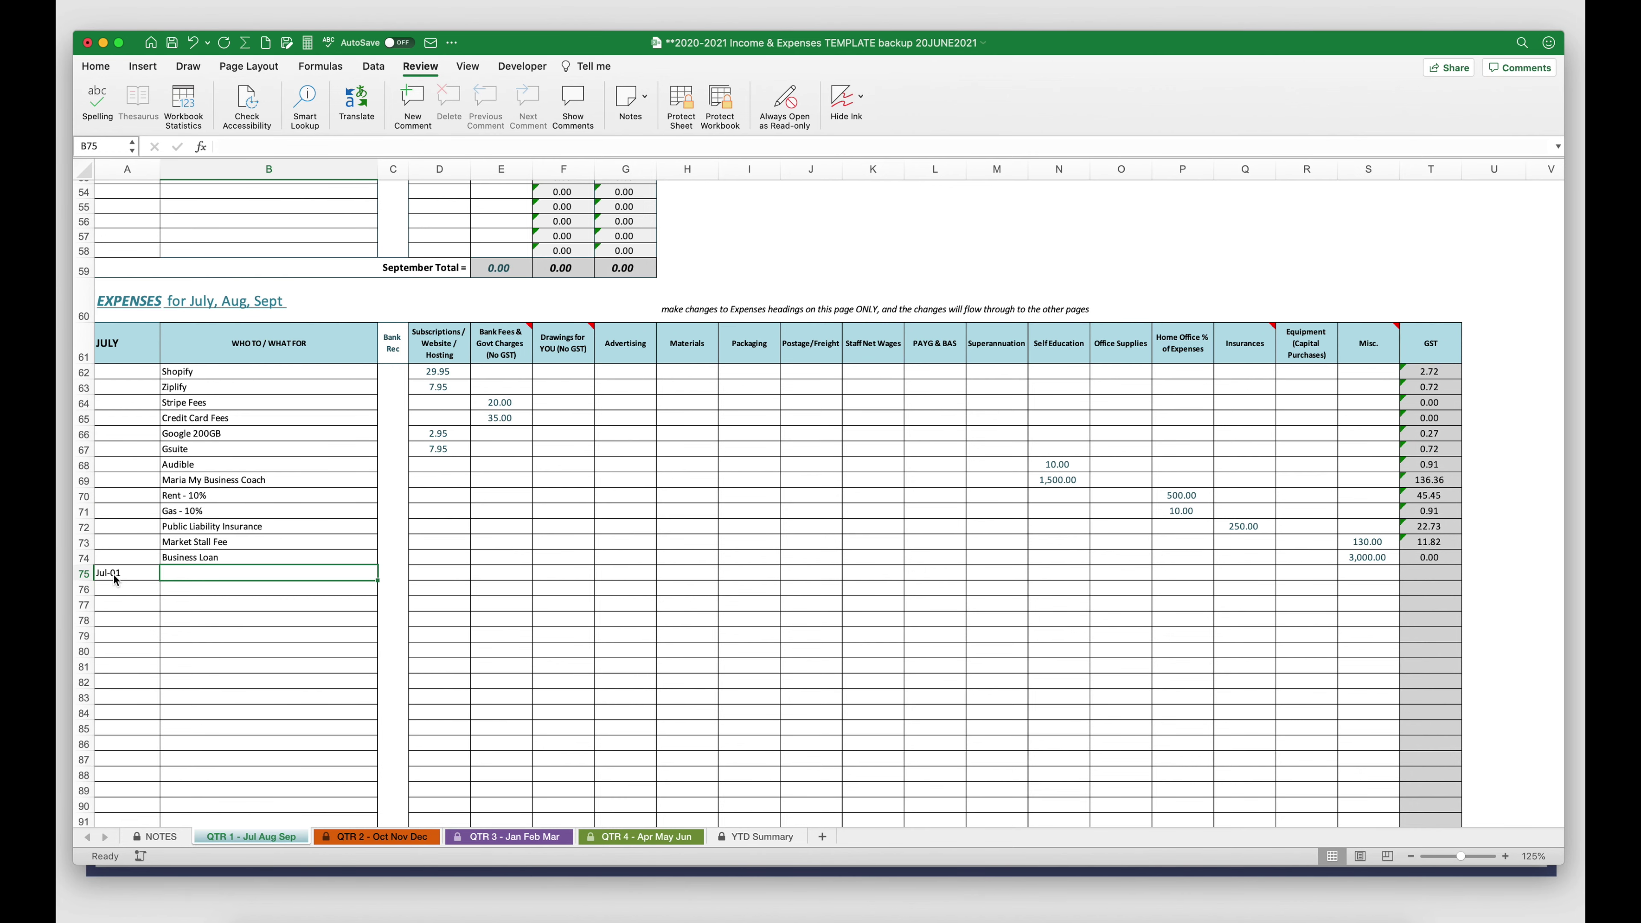
text(Sally)
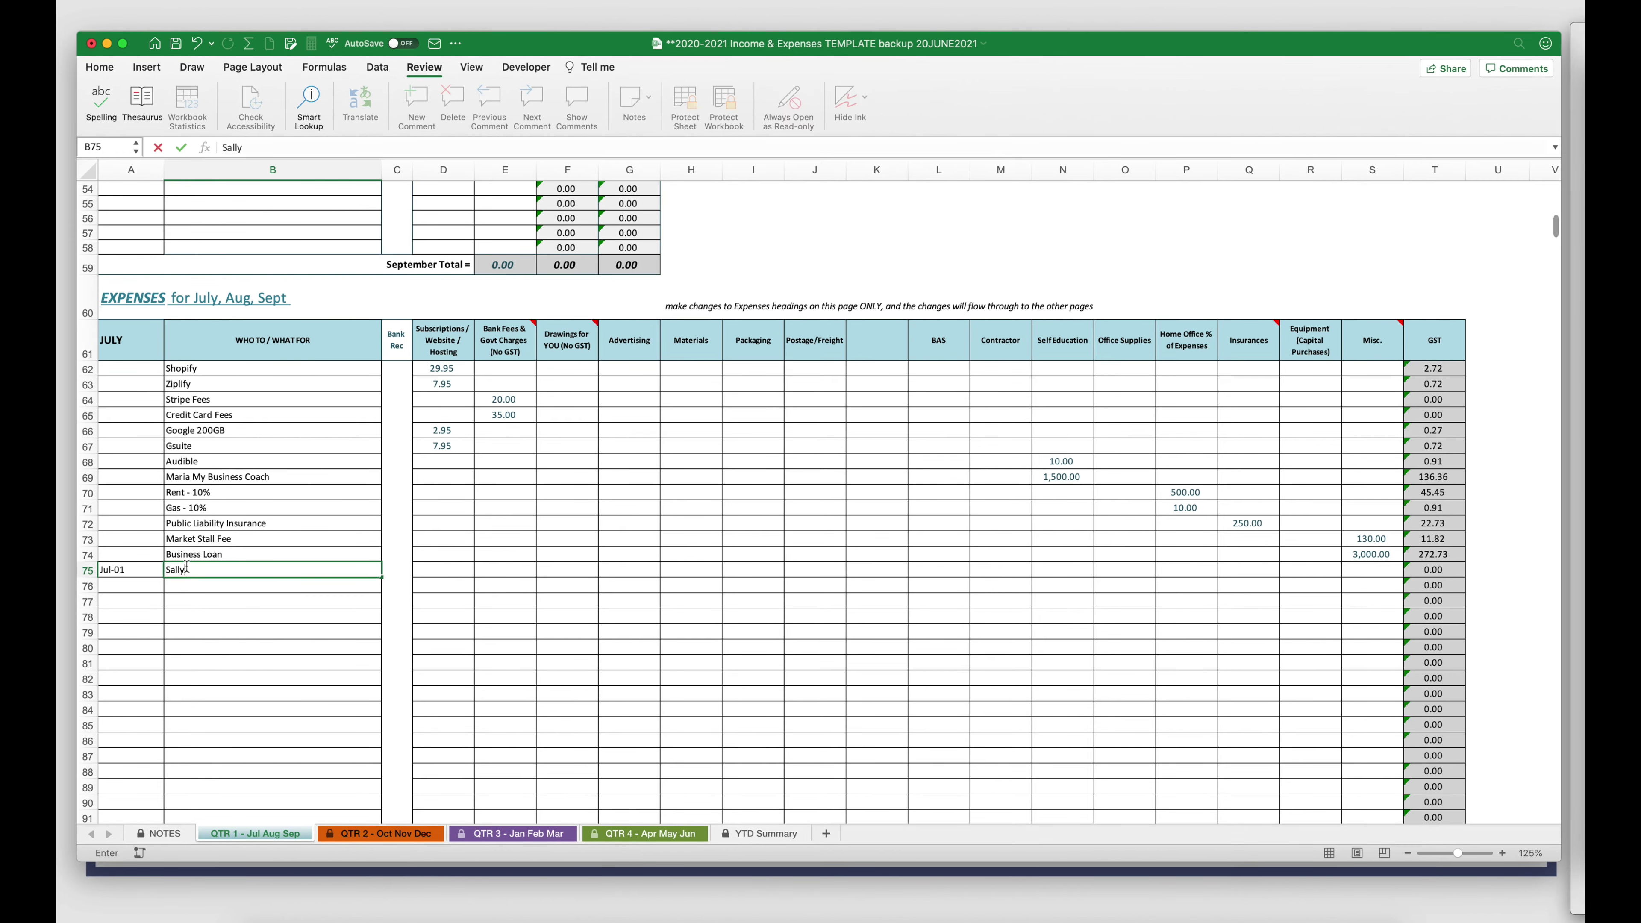
text( Silver Supplies - 1kg silver)
key(Tab)
key(Tab)
key(Tab)
key(Tab)
key(Tab)
key(Tab)
text(900)
key(Return)
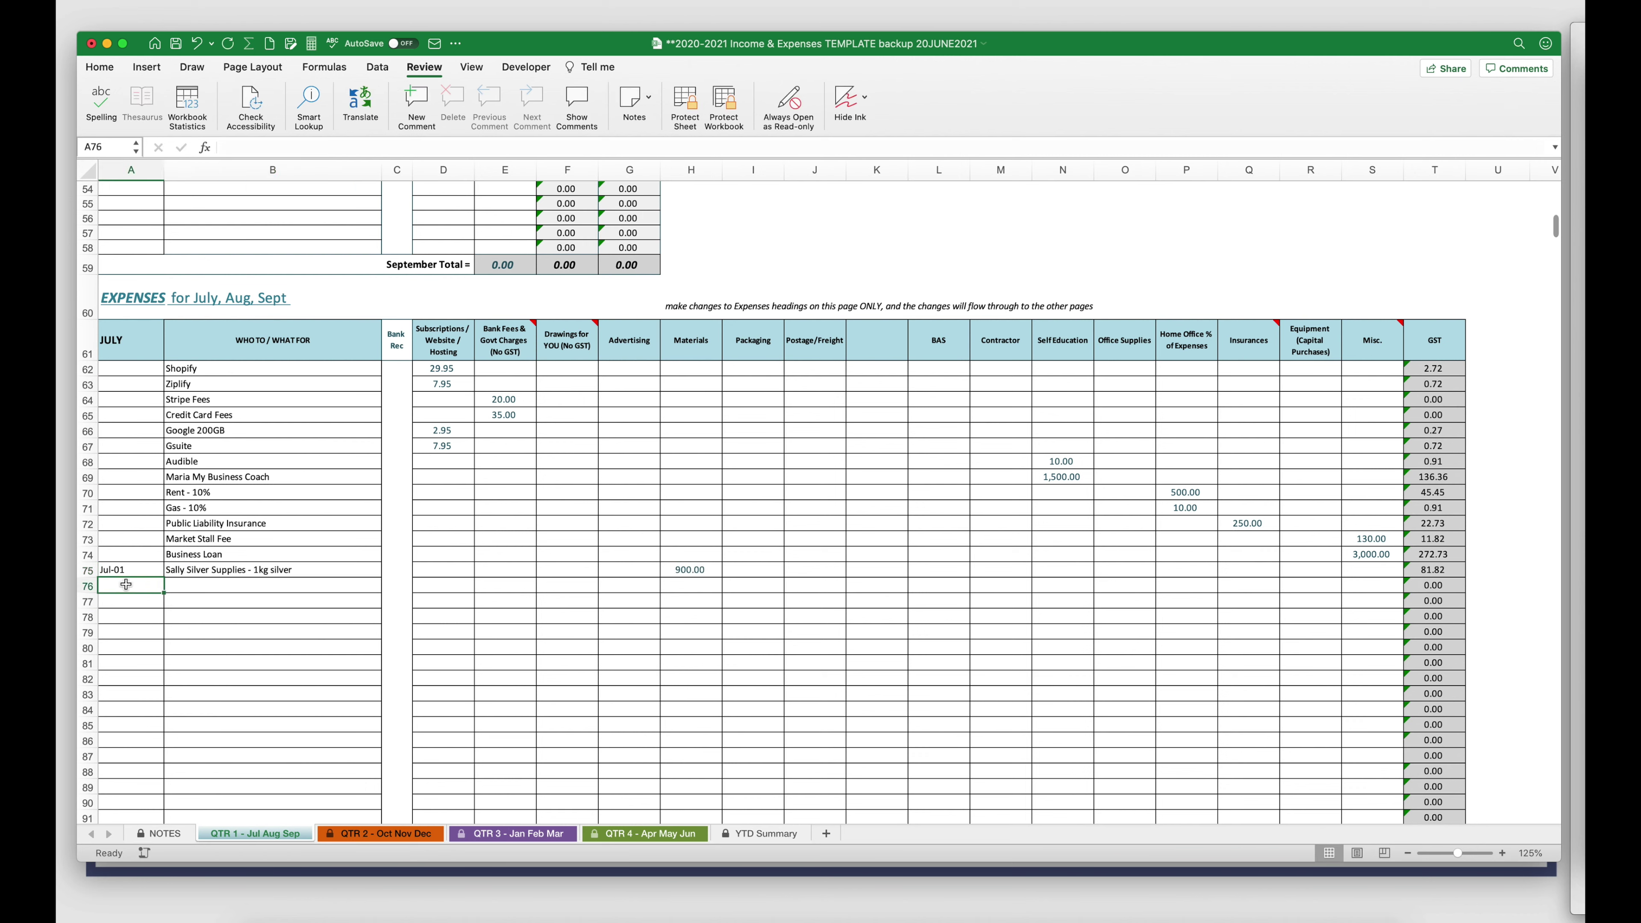
click(125, 583)
text(3/7)
key(Tab)
text(Miss Lovely S)
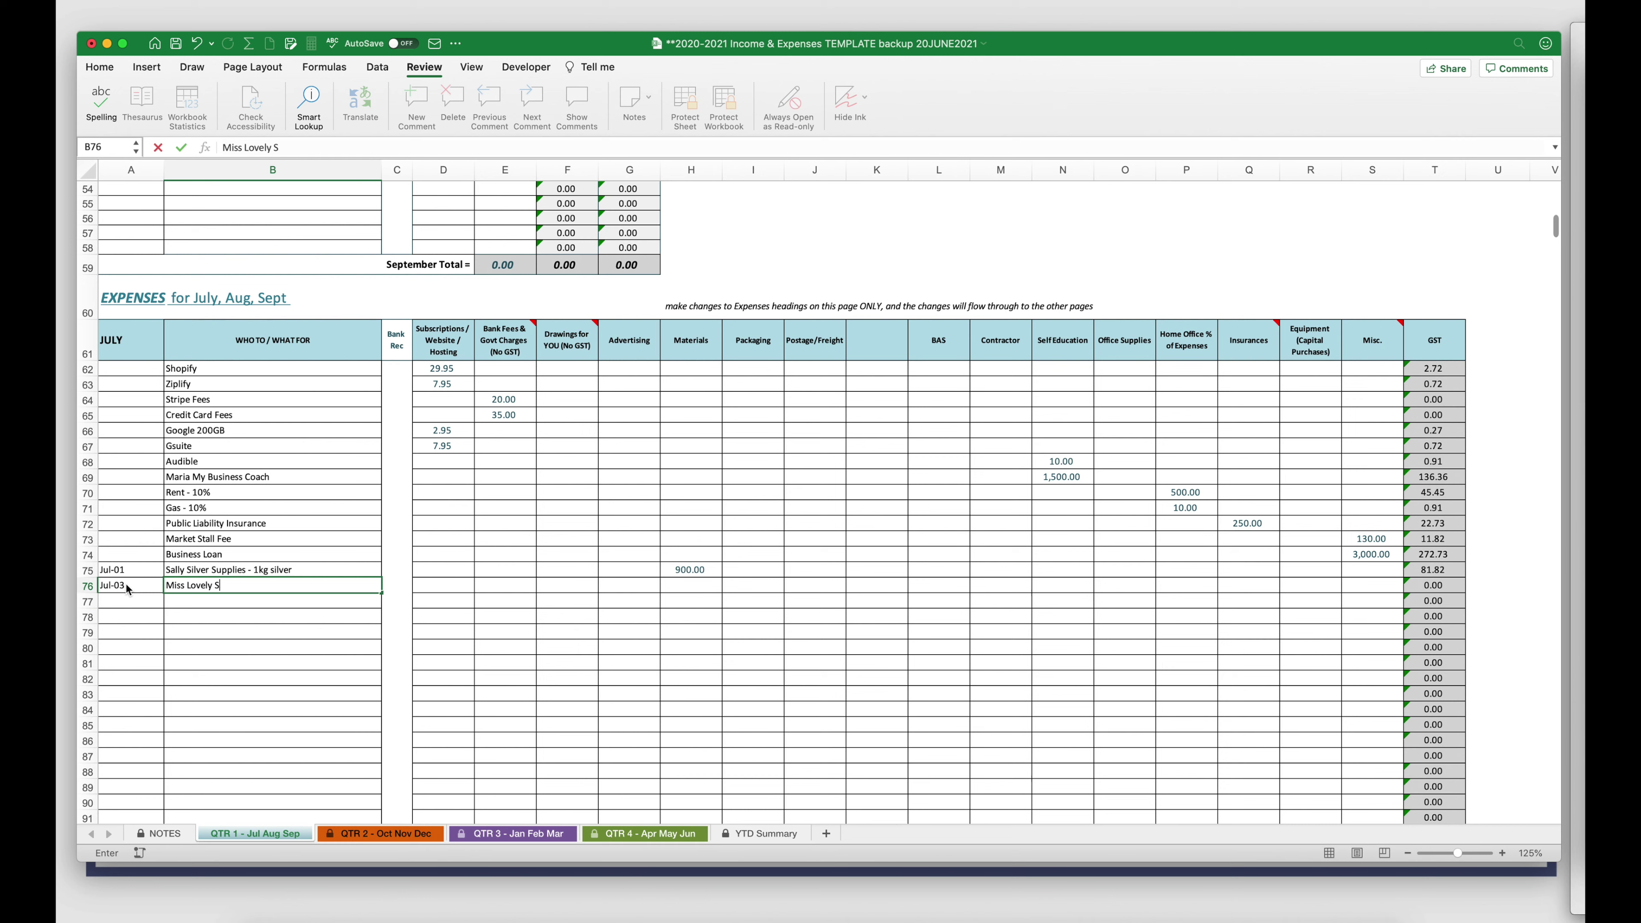
text(tones India - gems)
key(Tab)
key(Tab)
key(Tab)
key(Tab)
key(Tab)
key(Tab)
text(1,900)
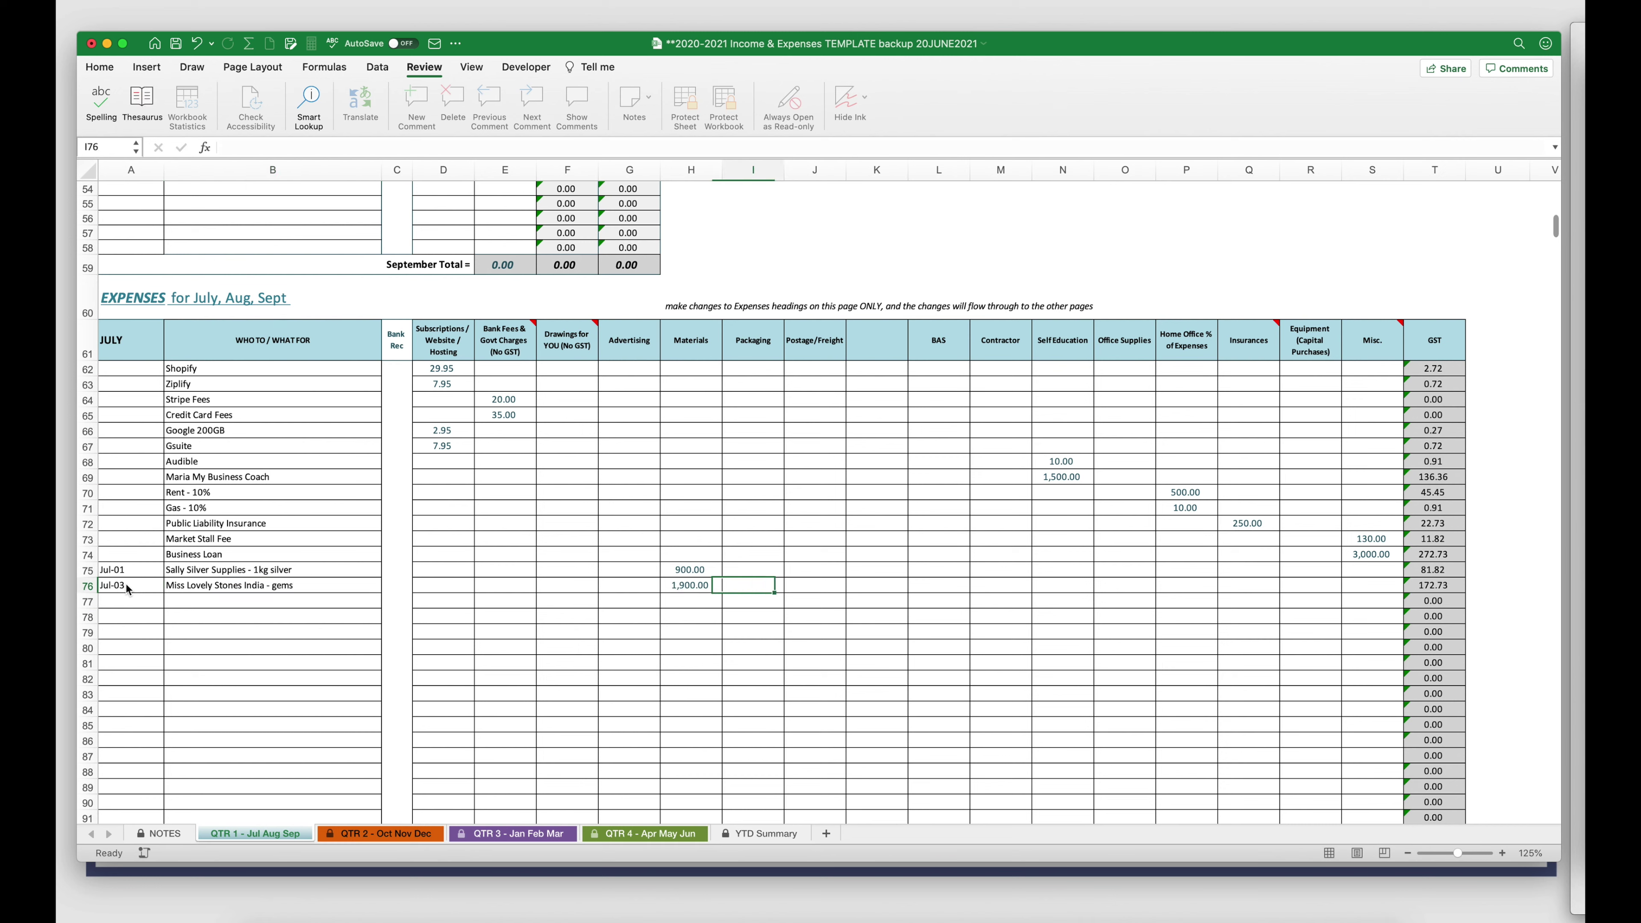
key(Return)
Add the 28 Jul customs broker 200, Custom's Duty 245 and Custom's Entry Fee 50 rows.
text(28/07)
key(Tab)
text(Nikki's Custom)
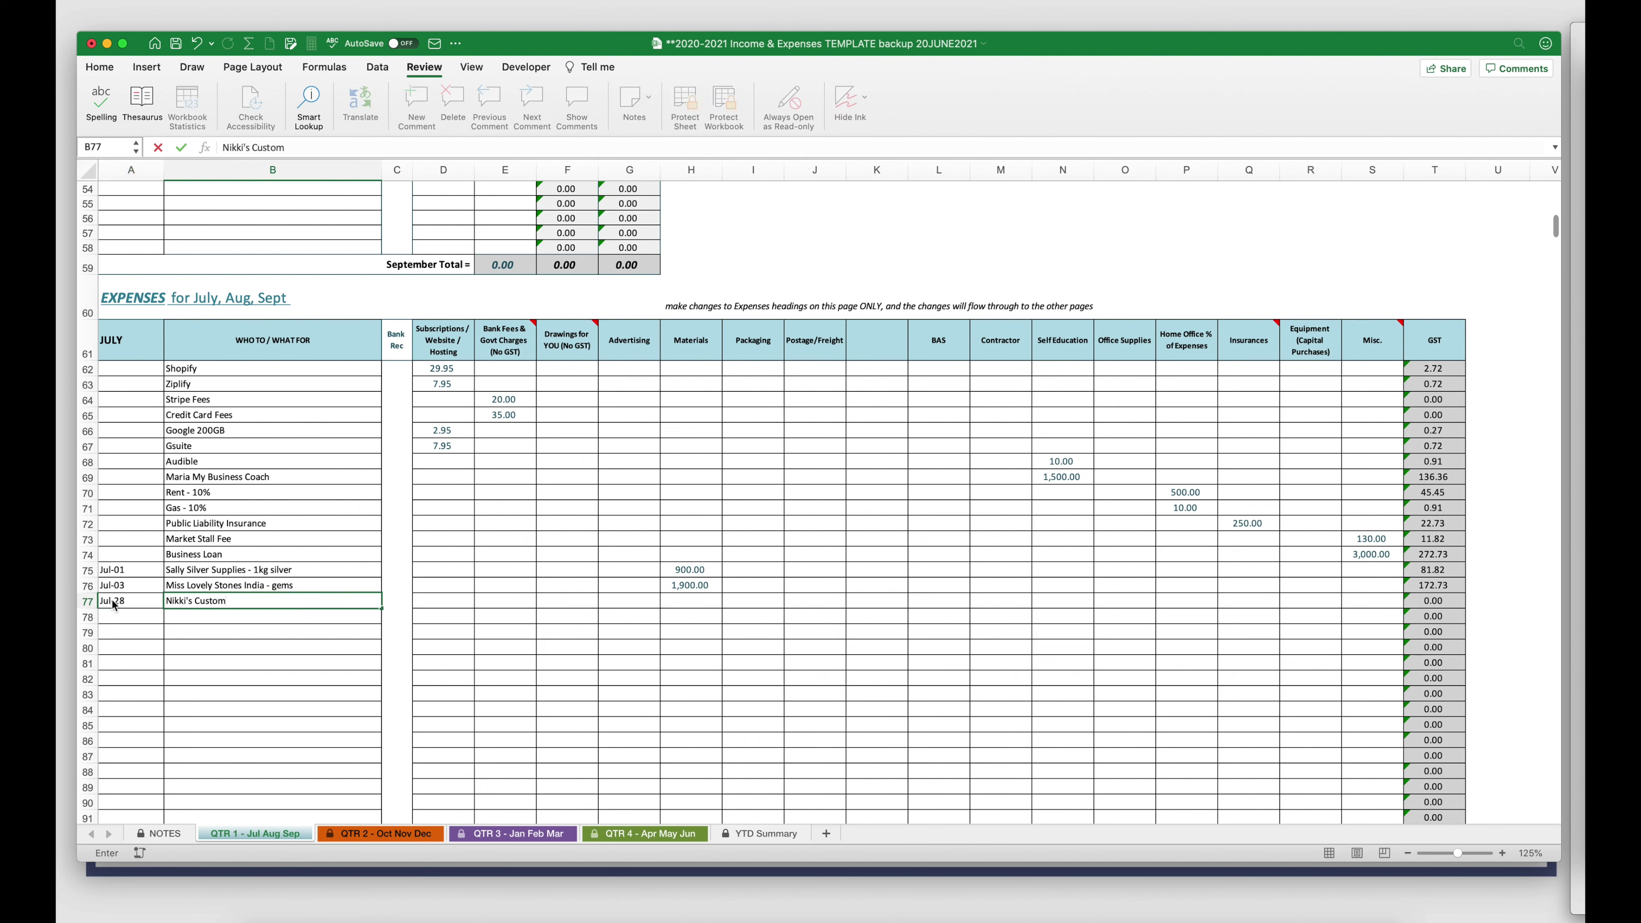
text(s Brokers BNE - silver & gems)
key(Tab)
key(Tab)
key(Tab)
key(Tab)
key(Tab)
key(Tab)
key(Tab)
key(Tab)
text(200)
key(Return)
text(28 Jul)
key(Tab)
text(Custom's Duty)
key(Tab)
key(Tab)
key(Tab)
key(Tab)
key(Tab)
key(Tab)
key(Tab)
key(Tab)
key(Tab)
key(Tab)
key(Tab)
key(Tab)
key(Tab)
key(Tab)
key(Tab)
key(Tab)
key(Tab)
text(245)
key(Return)
text(28 Jul)
key(Tab)
text(Custom's)
text(ry Fee)
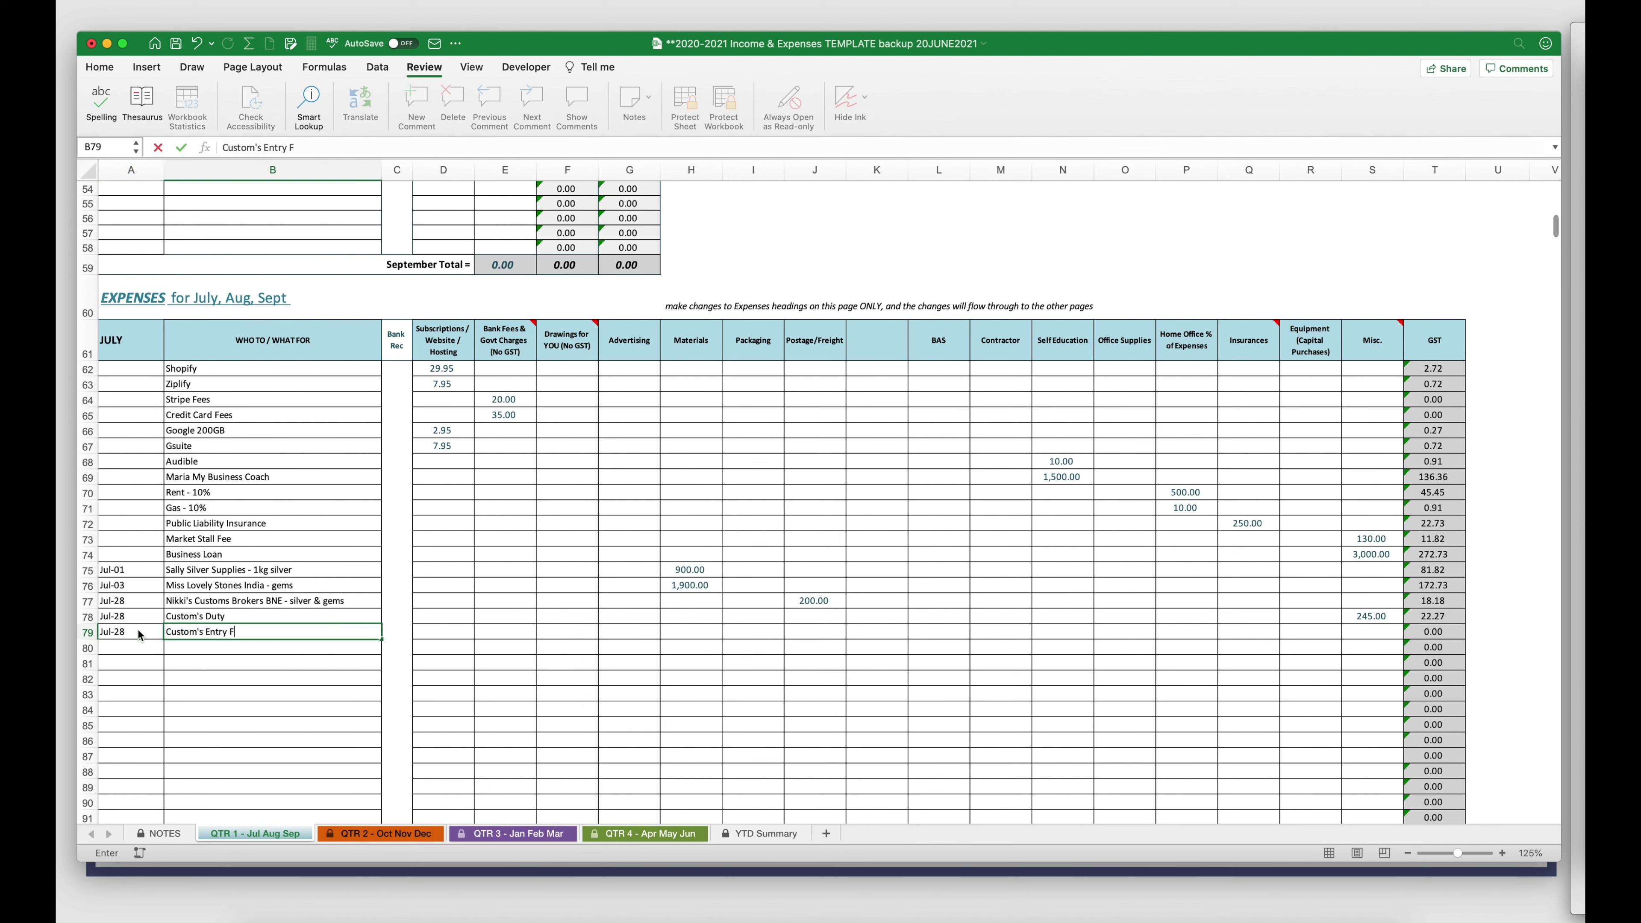
key(Tab)
key(Tab)
key(Tab)
key(Tab)
key(Tab)
key(Tab)
key(Tab)
key(Tab)
key(Tab)
key(Tab)
key(Tab)
key(Tab)
key(Tab)
key(Tab)
key(Tab)
key(Tab)
key(Tab)
text(50)
key(Return)
Add packaging expenses: gift boxes 1495.50 (12 Jul), Etsy cards 19.95 (20 Jul), Vistaprint 115 (21 Jul).
text(12/7)
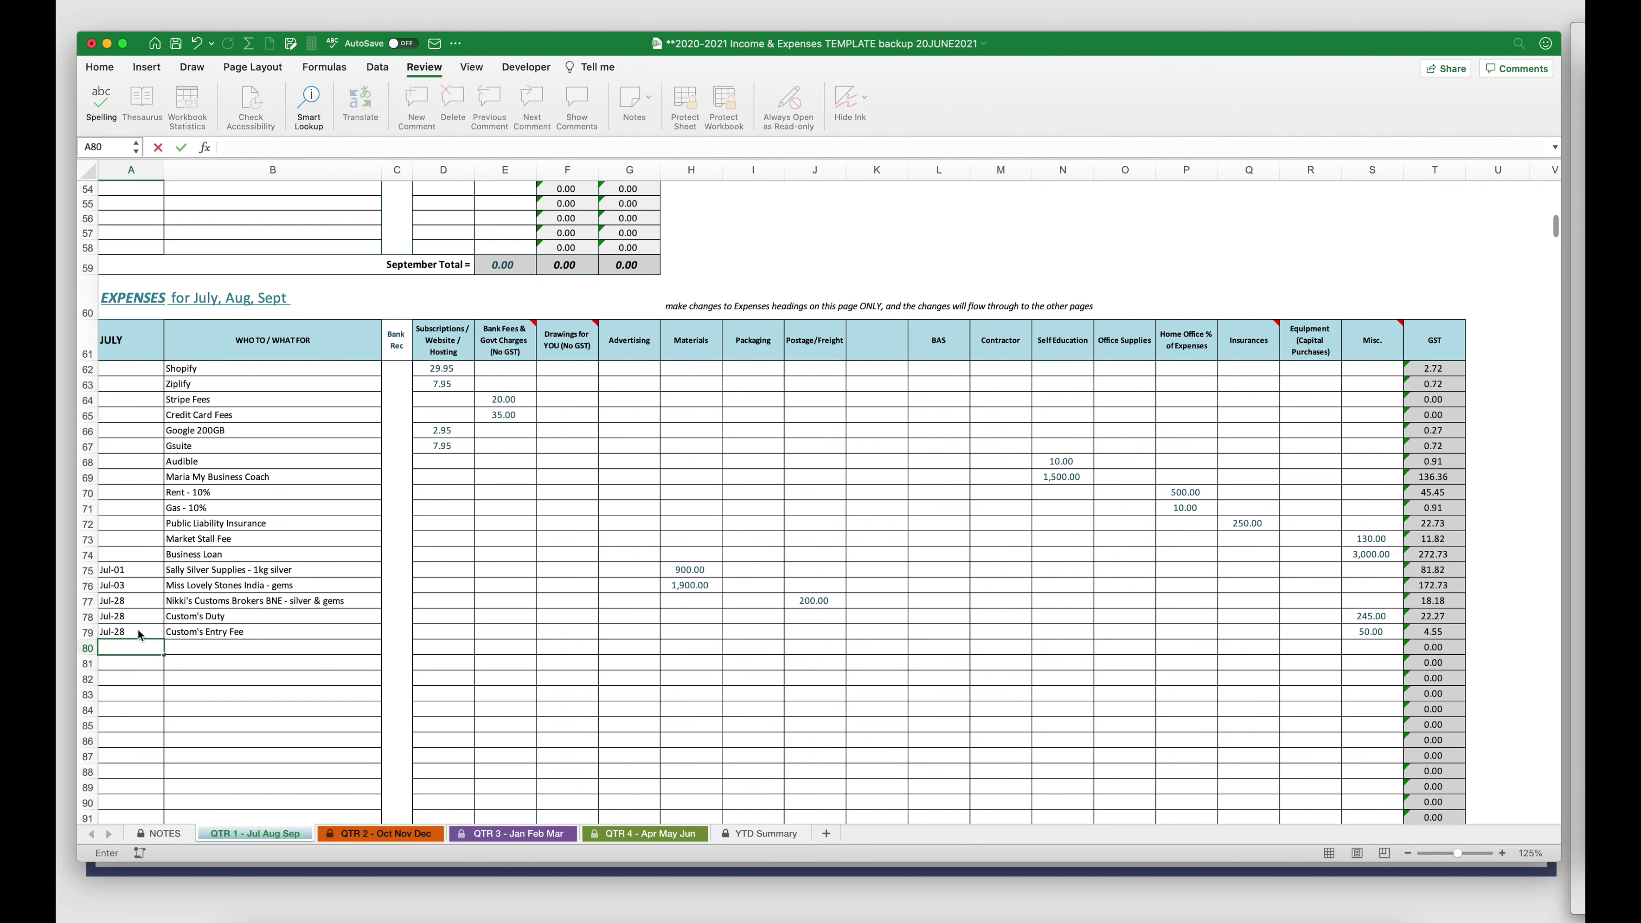
key(Tab)
text(Cindy's Pa)
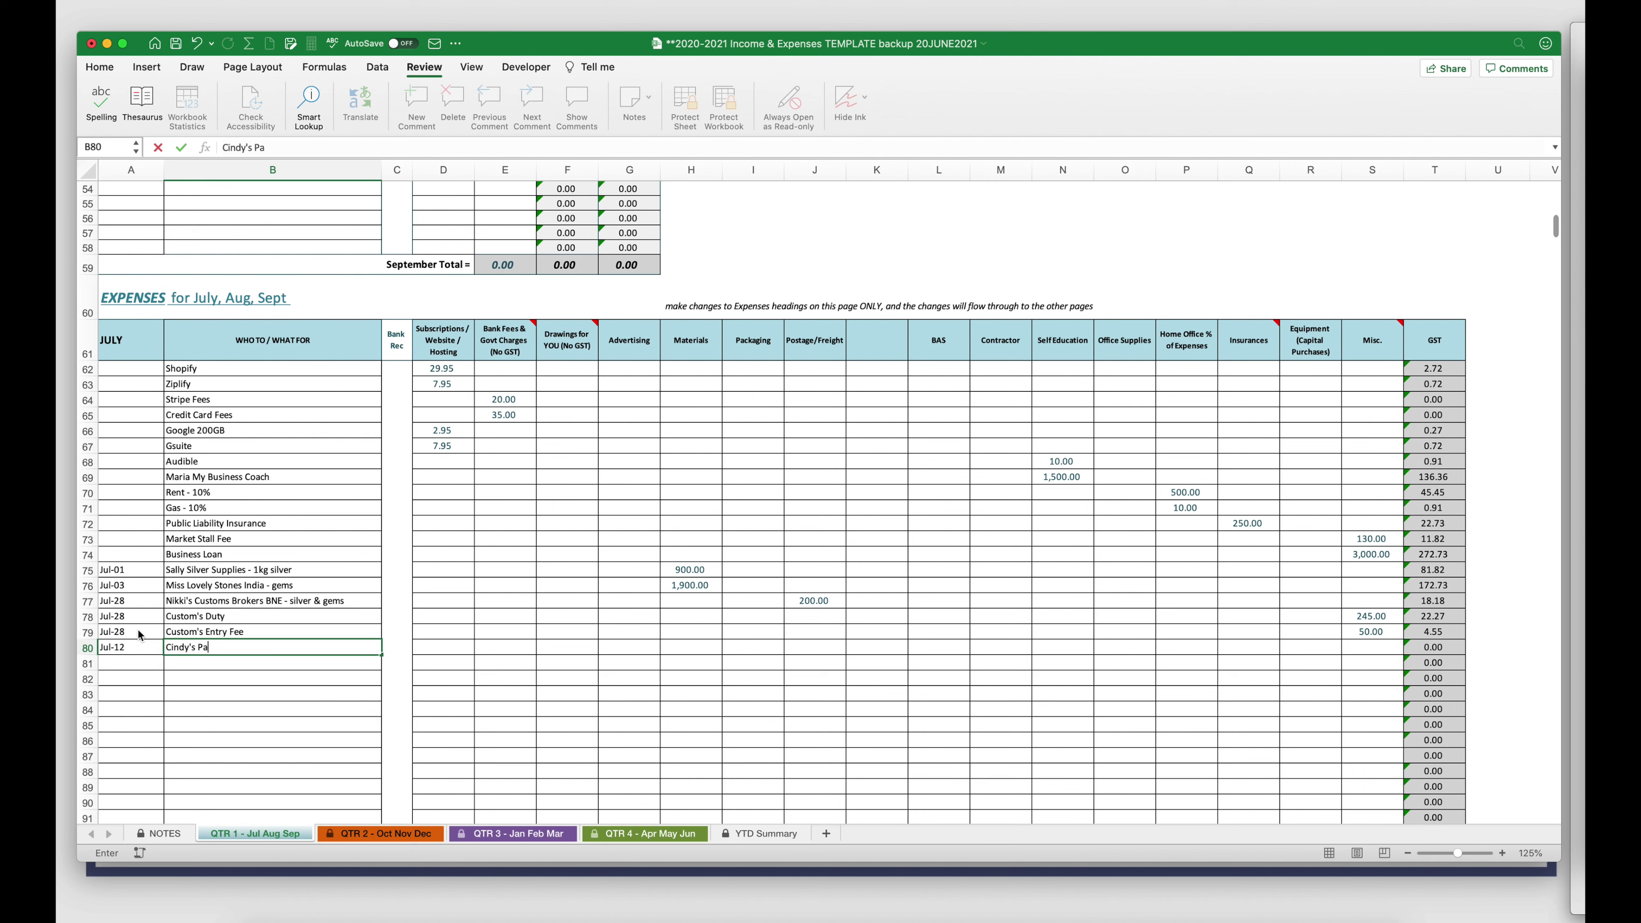
text(ckaging Supplies - gift boxes)
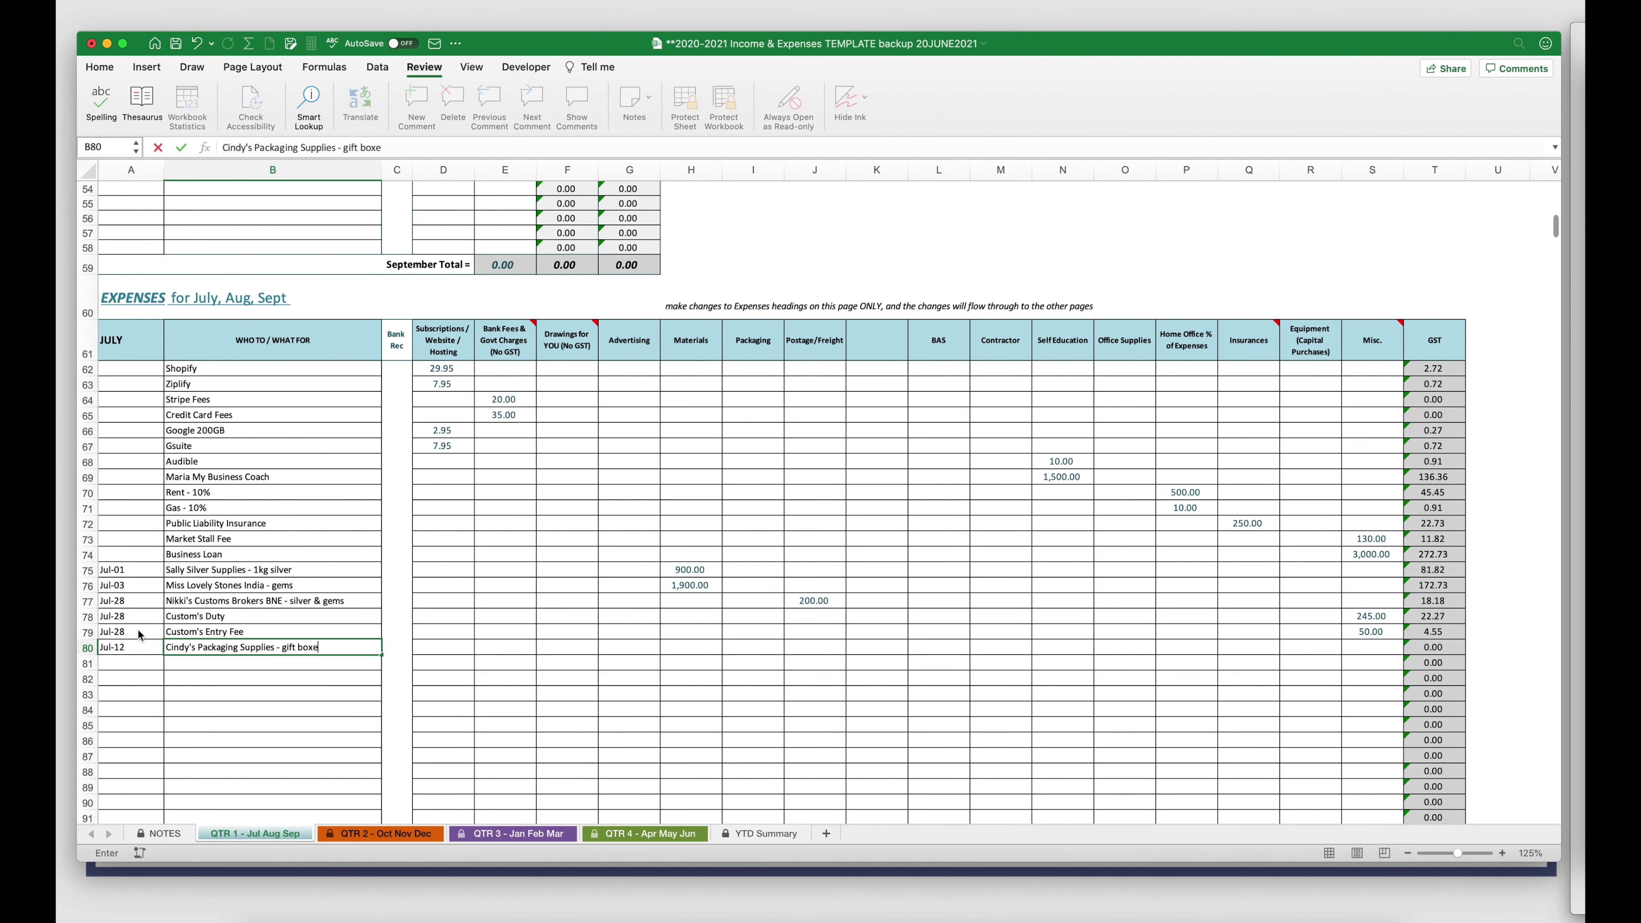
key(Tab)
key(Tab)
key(Tab)
key(Tab)
key(Tab)
key(Tab)
key(Tab)
text(1495.50)
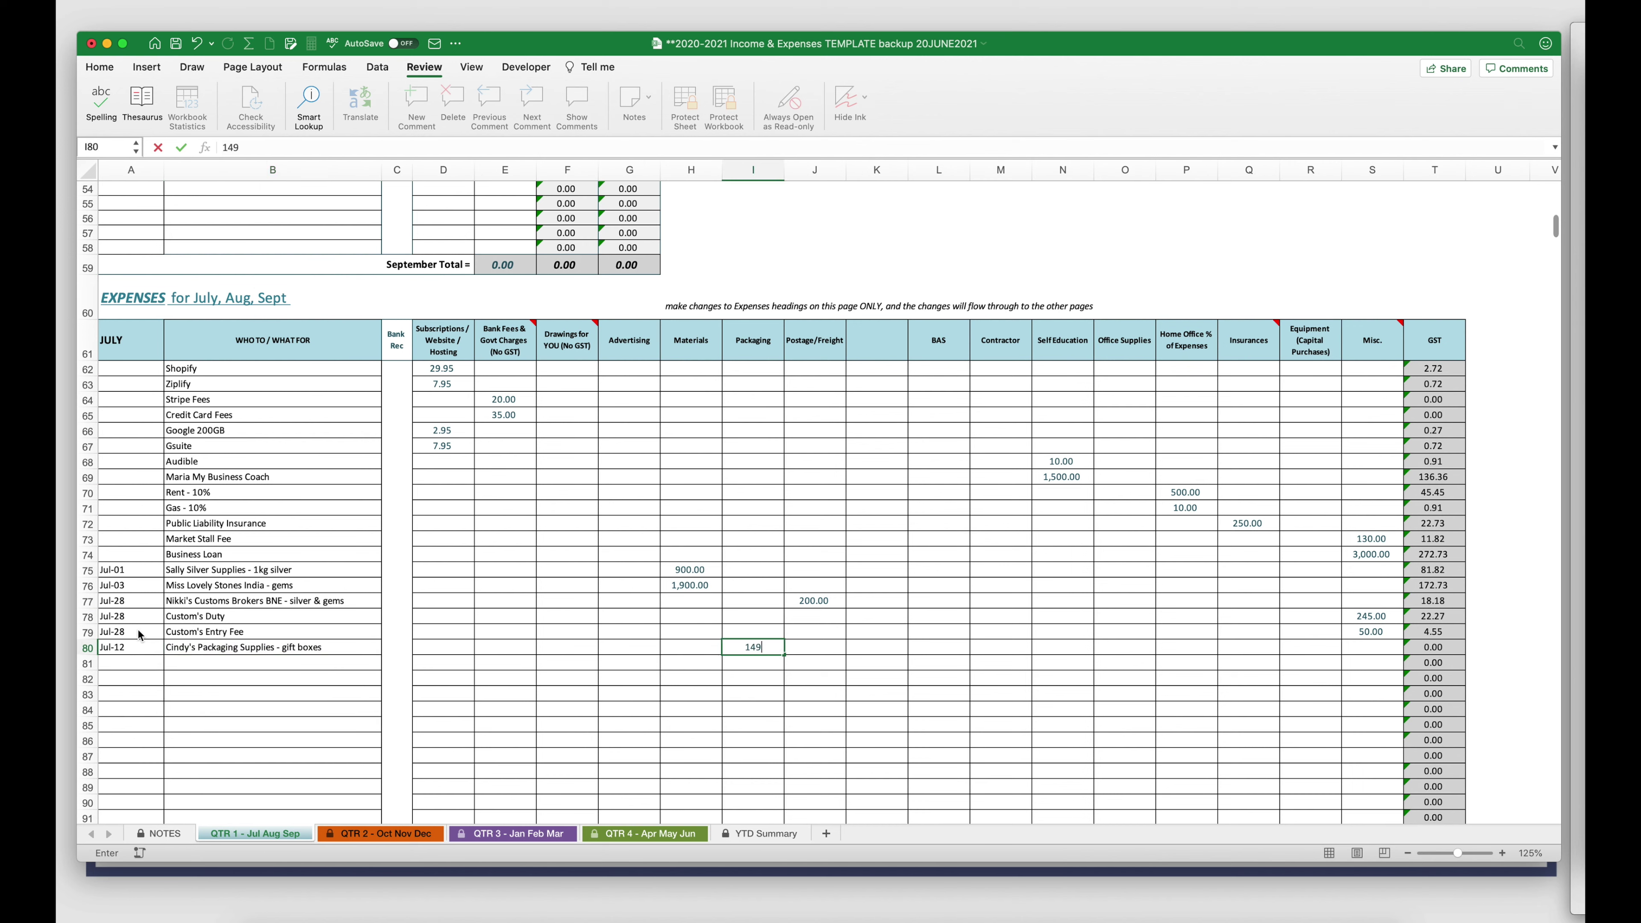
click(112, 661)
text(Jul-20)
key(Tab)
text(Etsy - Thank You Cards)
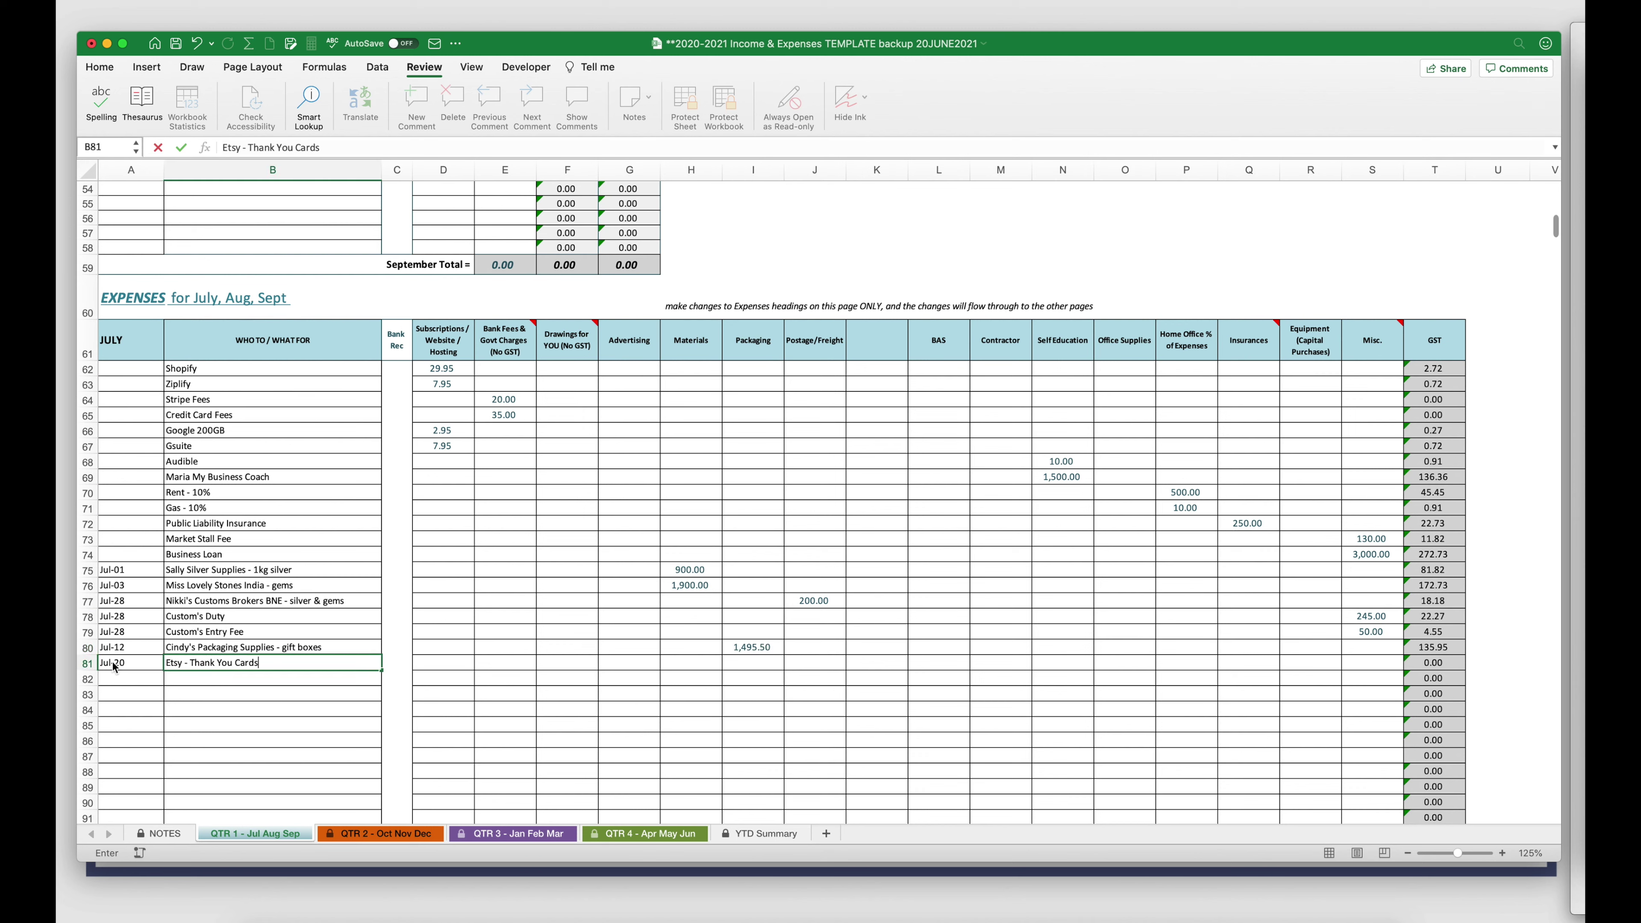
text( printables)
key(Tab)
key(Tab)
key(Tab)
key(Tab)
key(Tab)
key(Tab)
key(Tab)
text(19.95)
key(Return)
text(Jul-21)
key(Tab)
text(Vista)
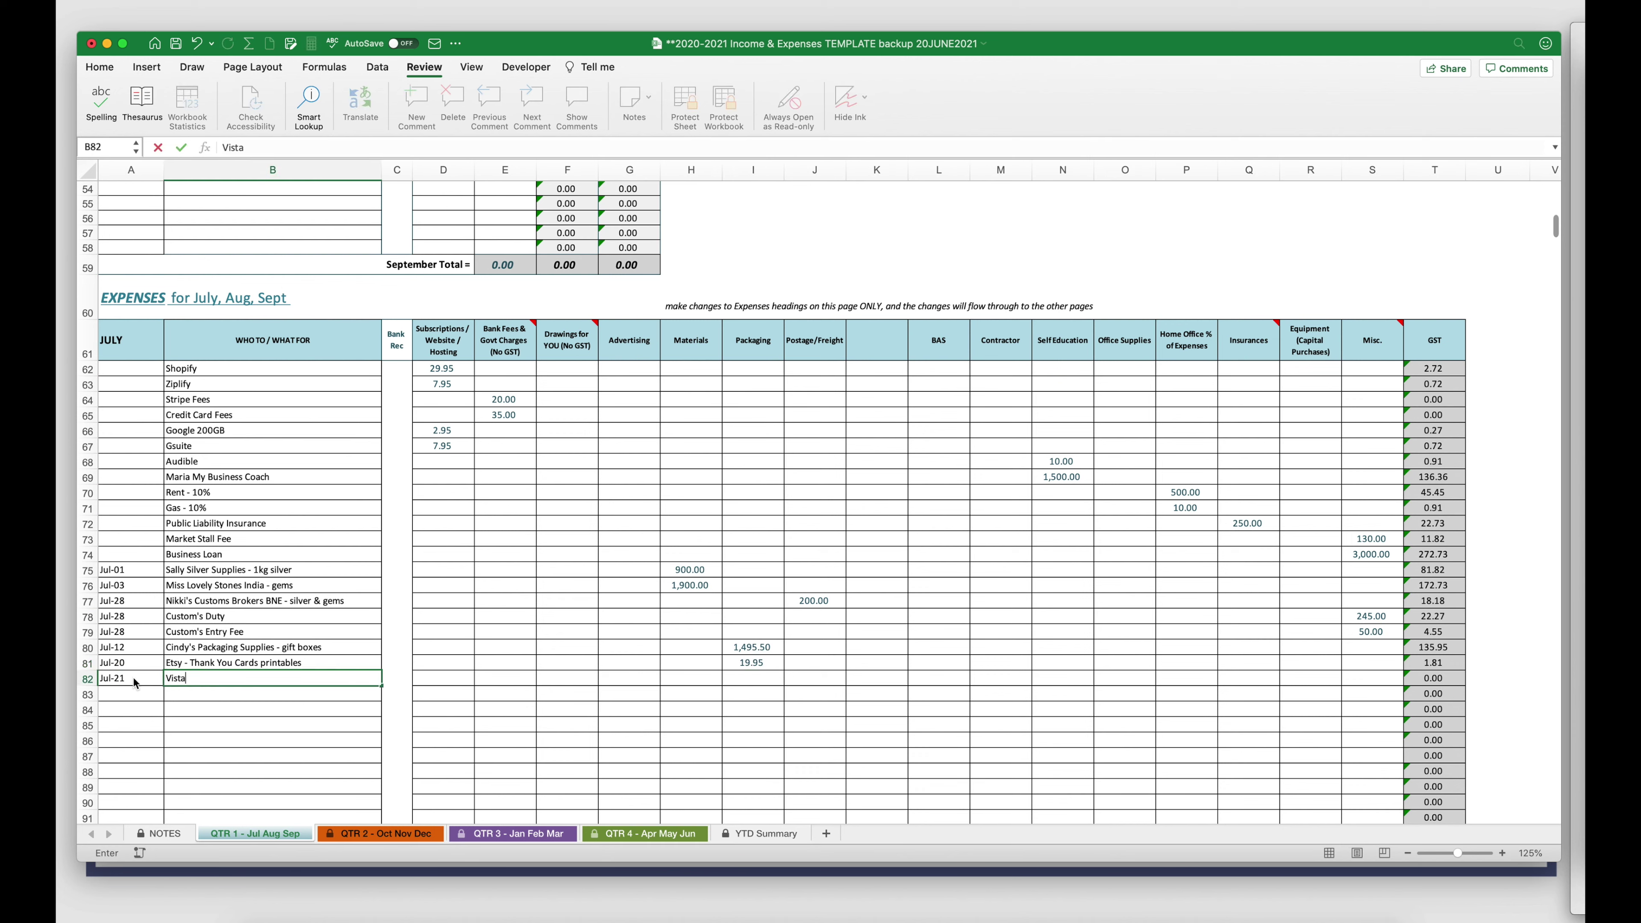
text(print - TY Cards printing)
key(Tab)
key(Tab)
key(Tab)
key(Tab)
key(Tab)
key(Tab)
key(Tab)
text(115)
key(Return)
Add the 25 Jul Optus phone and internet 130 and 4 Jul FB Advertising 650 expenses.
text(25 July)
key(Tab)
text(Optus - phone and intern)
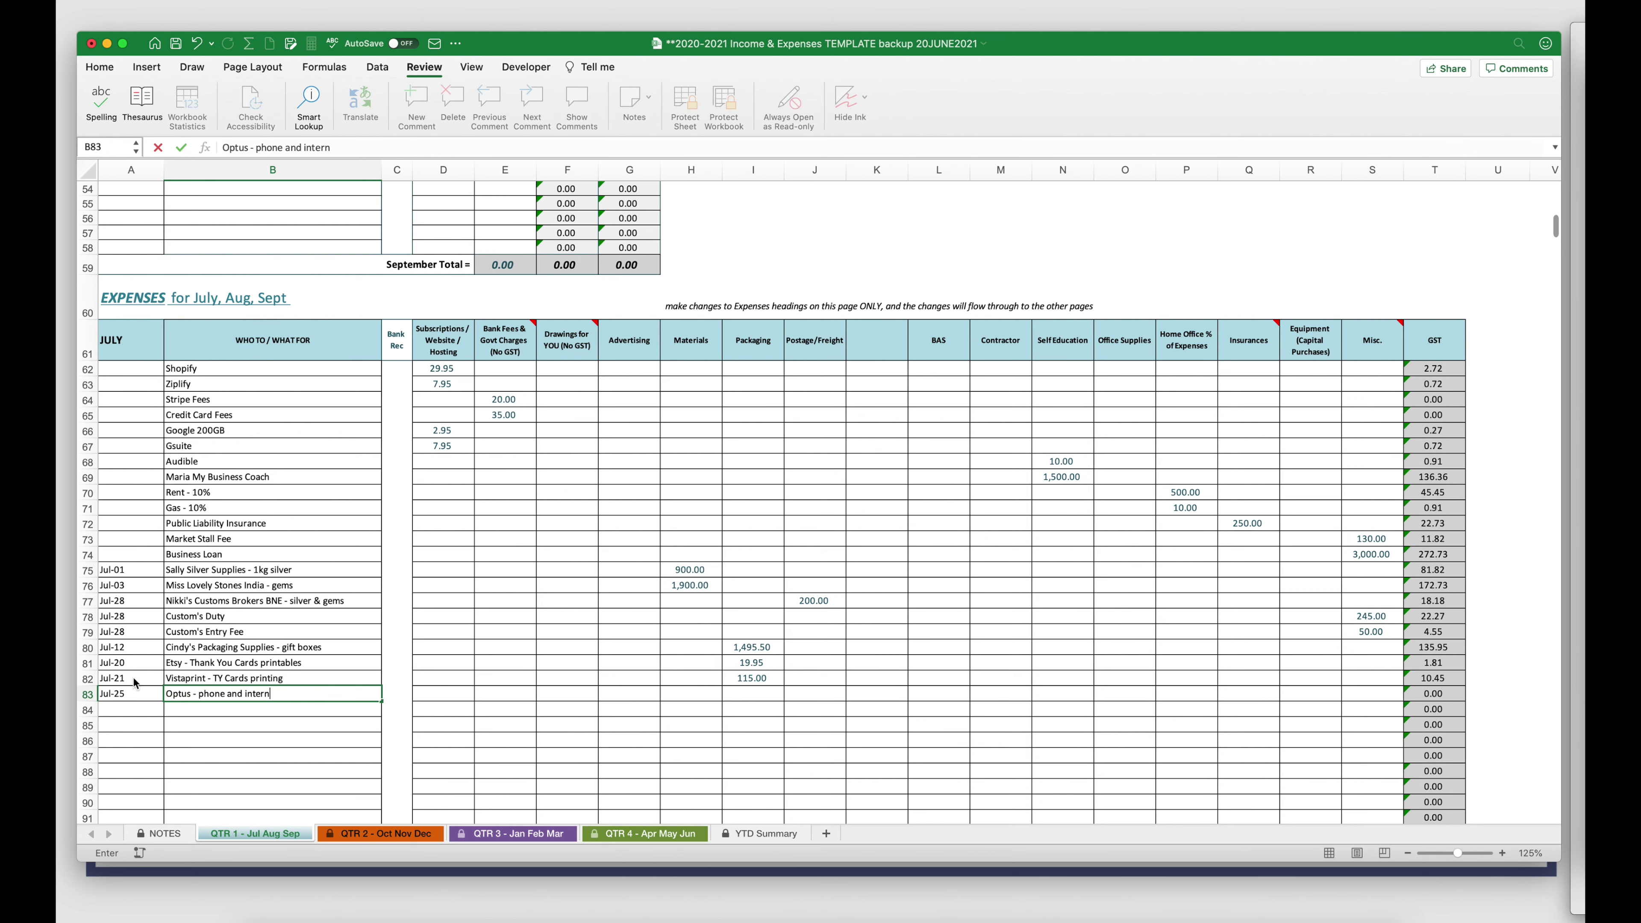
text(et - 70%)
key(Tab)
key(Tab)
key(Tab)
key(Tab)
key(Tab)
key(Tab)
key(Tab)
key(Tab)
key(Tab)
key(Tab)
key(Tab)
key(Tab)
key(Tab)
key(Tab)
key(Tab)
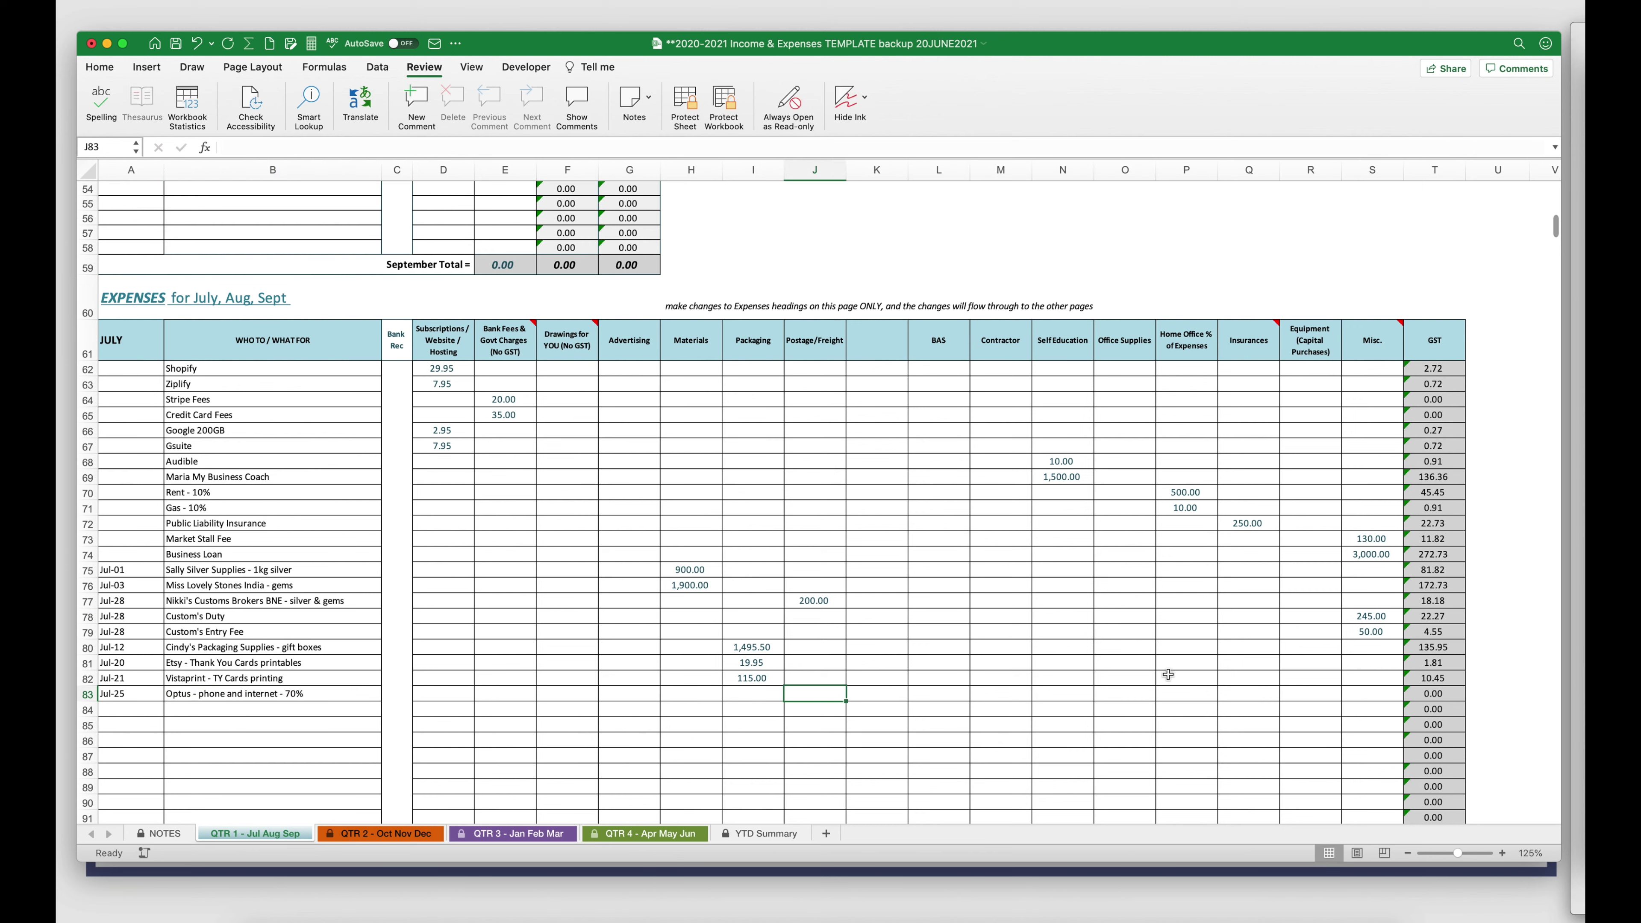
key(Tab)
text(130)
key(Tab)
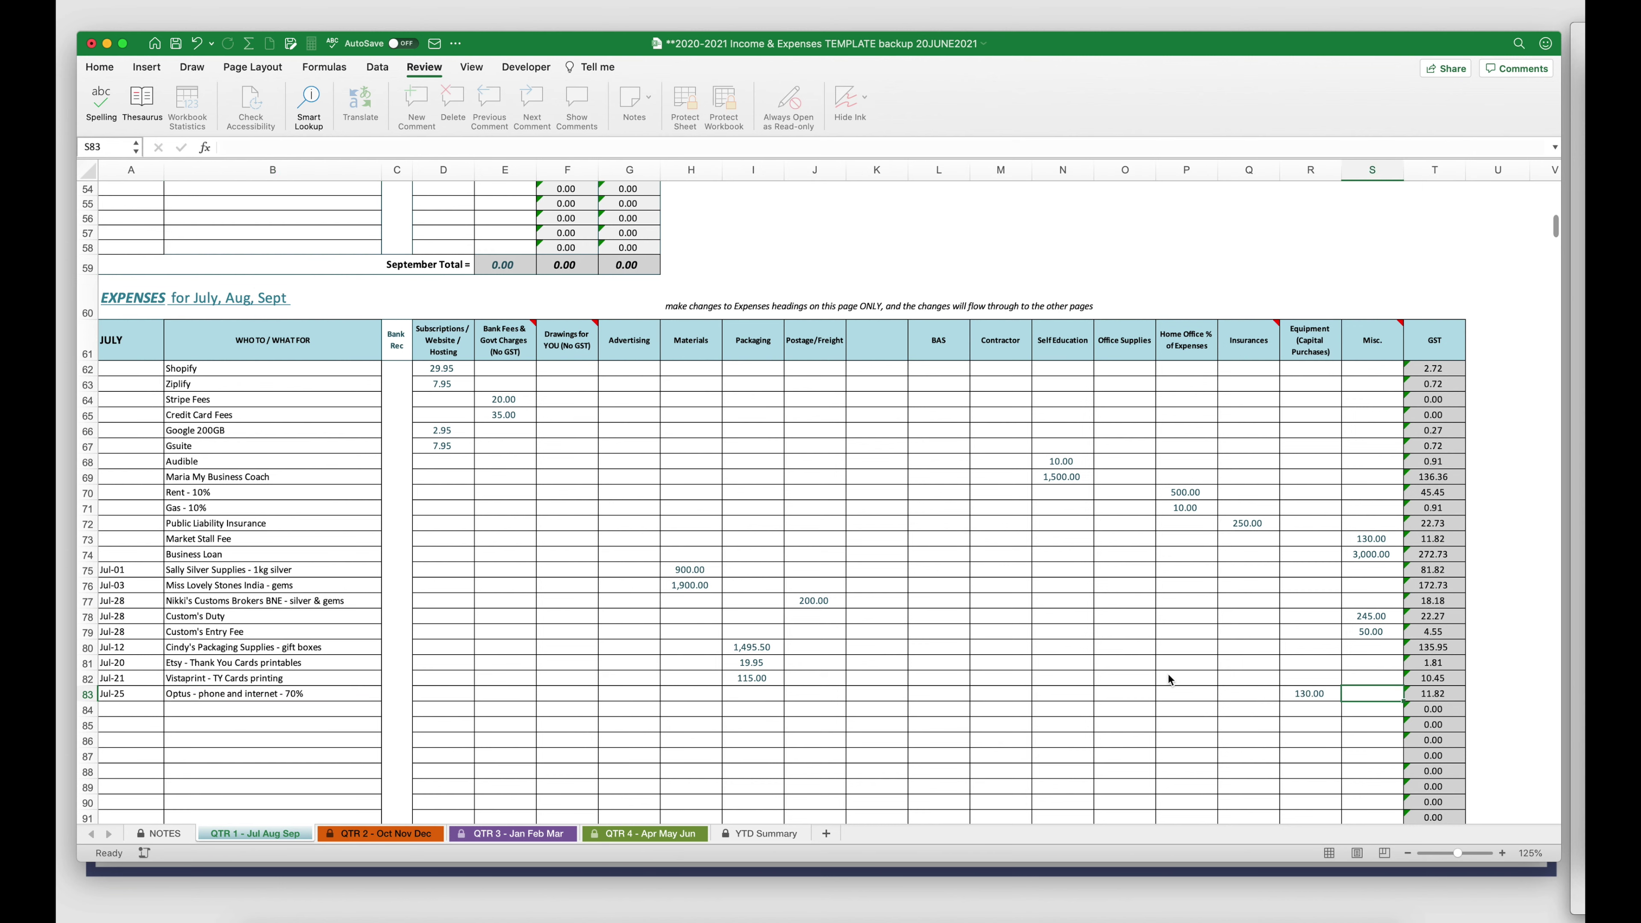
key(Return)
text(4 Jul)
key(Tab)
text(FB Advertising)
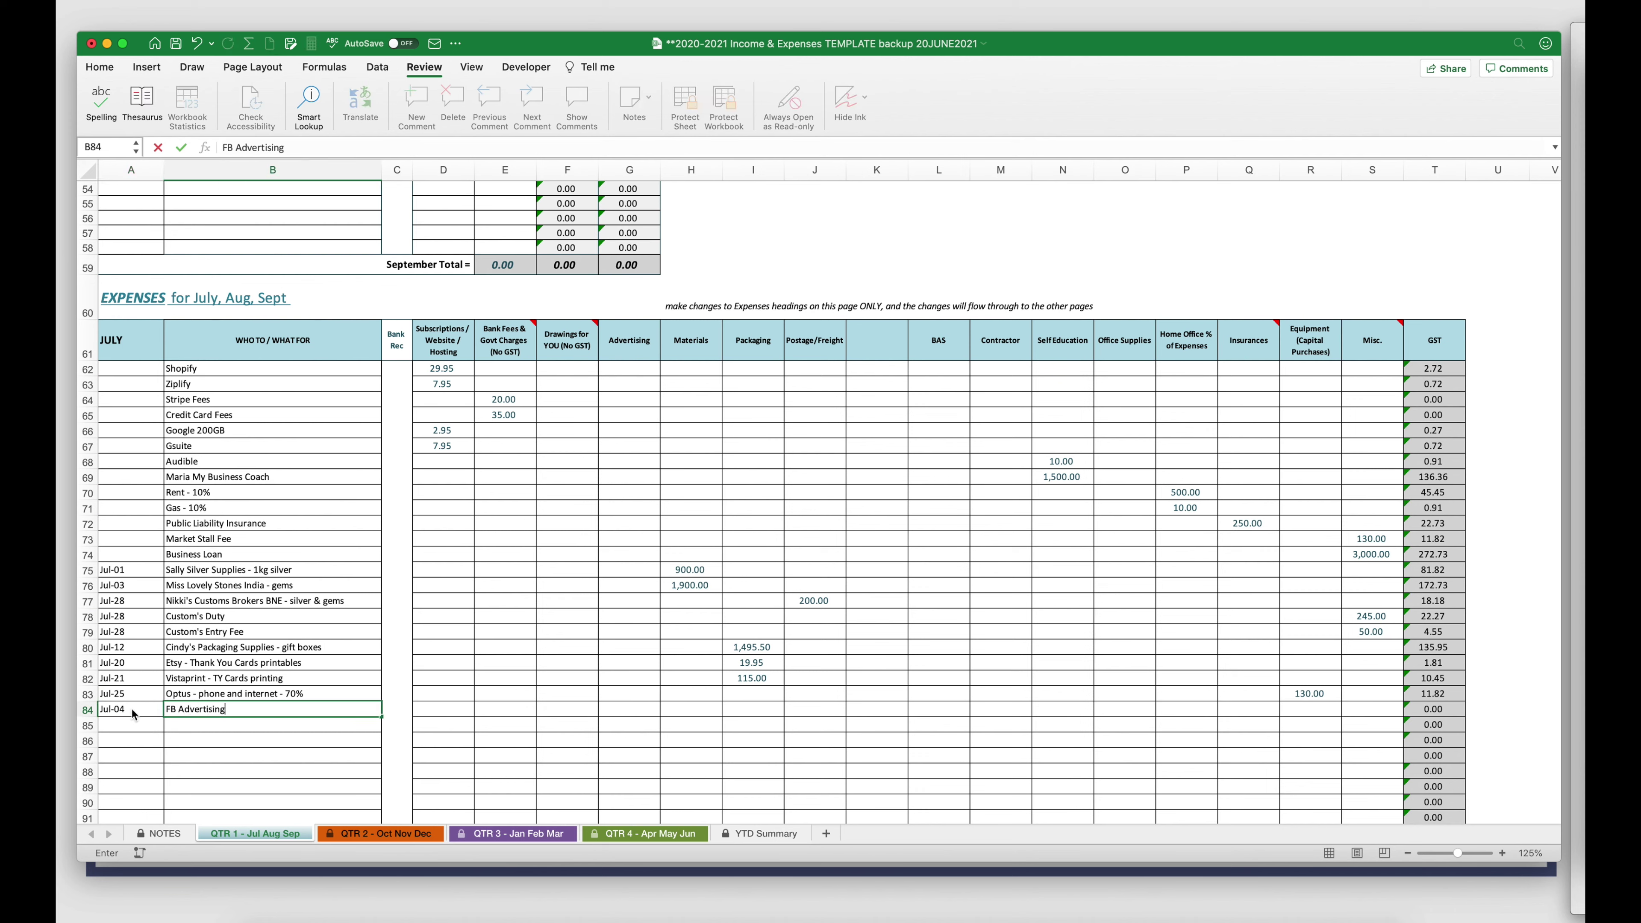
text( - 10% coupon code campaign)
key(Tab)
key(Tab)
key(Tab)
key(Tab)
key(Tab)
text(650)
key(Tab)
key(Return)
Add the 9 Jul Reids Gift Fair stall deposit 1800 and 10 Jul Bunnings tressel tables 95.
text(9 Jul)
key(Tab)
text(Reids Gift Fair - )
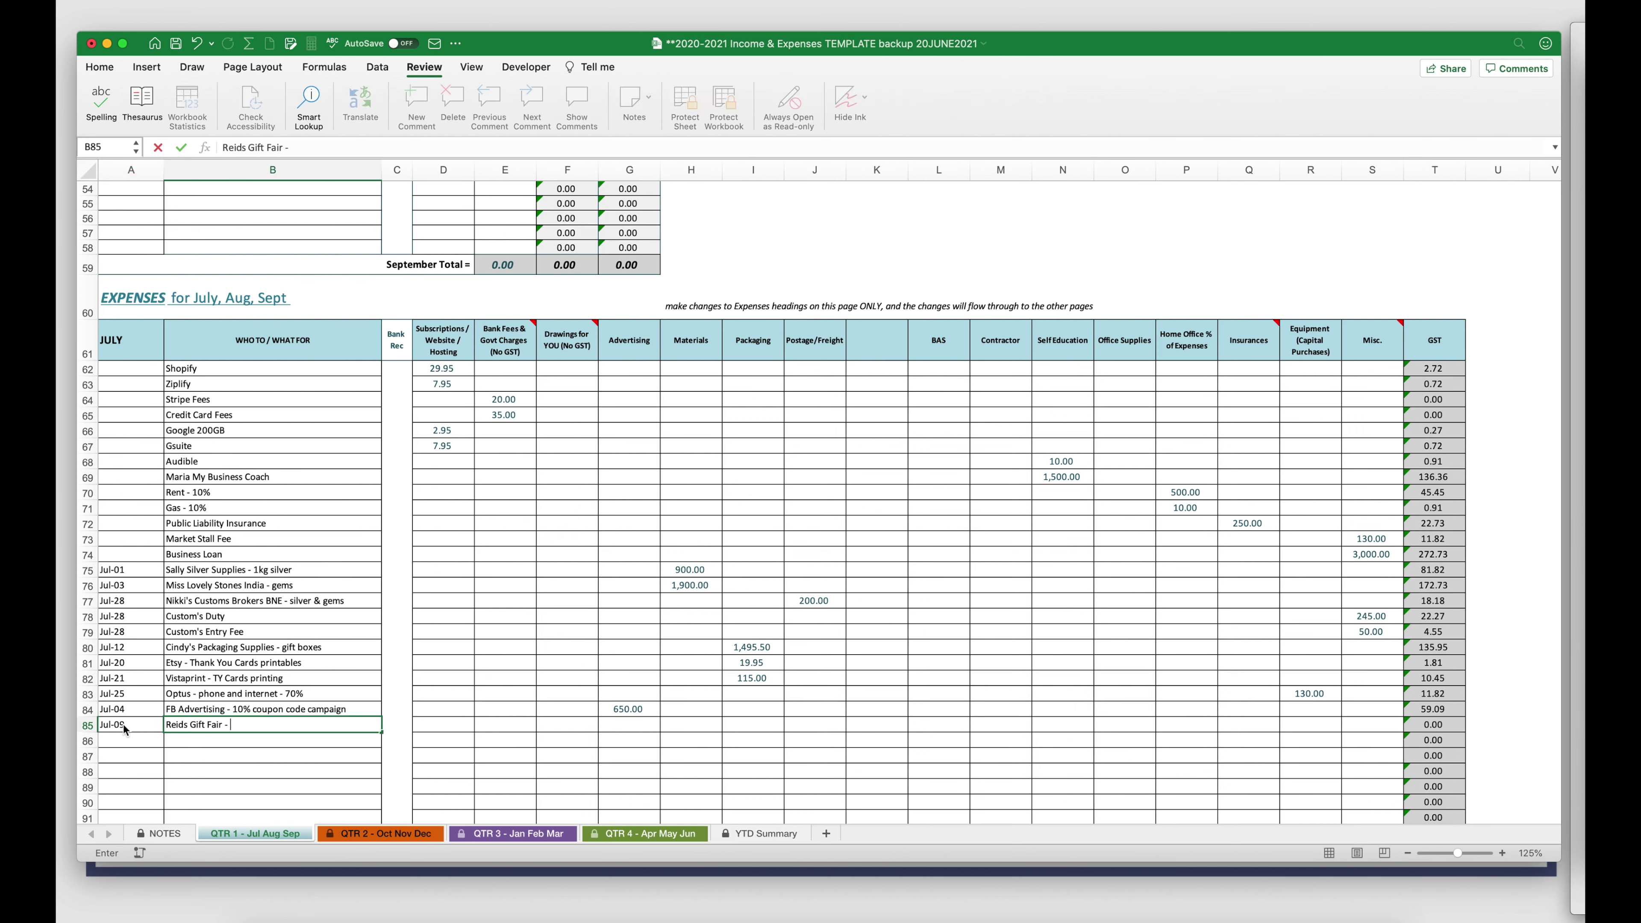
text(stall deposit)
key(Tab)
key(Tab)
key(Tab)
key(Tab)
key(Tab)
key(Tab)
key(Tab)
key(Tab)
key(Tab)
key(Tab)
key(Tab)
key(Tab)
key(Tab)
key(Tab)
key(Tab)
key(Tab)
key(Tab)
text(1800)
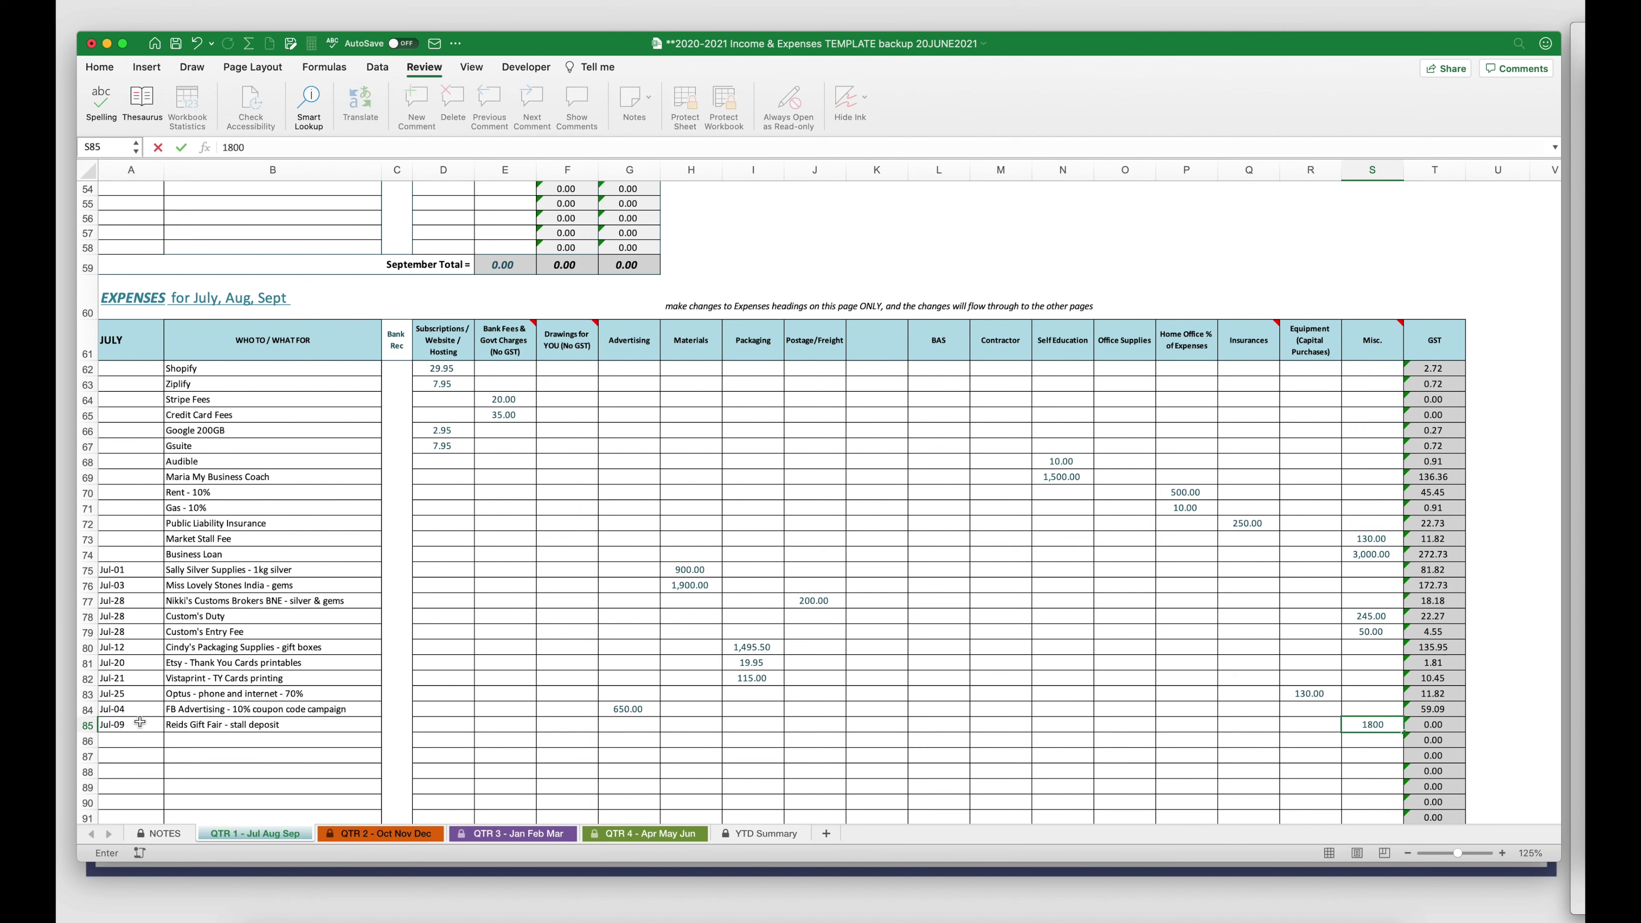
key(Return)
text(10 Jul)
key(Tab)
text(Bunnings)
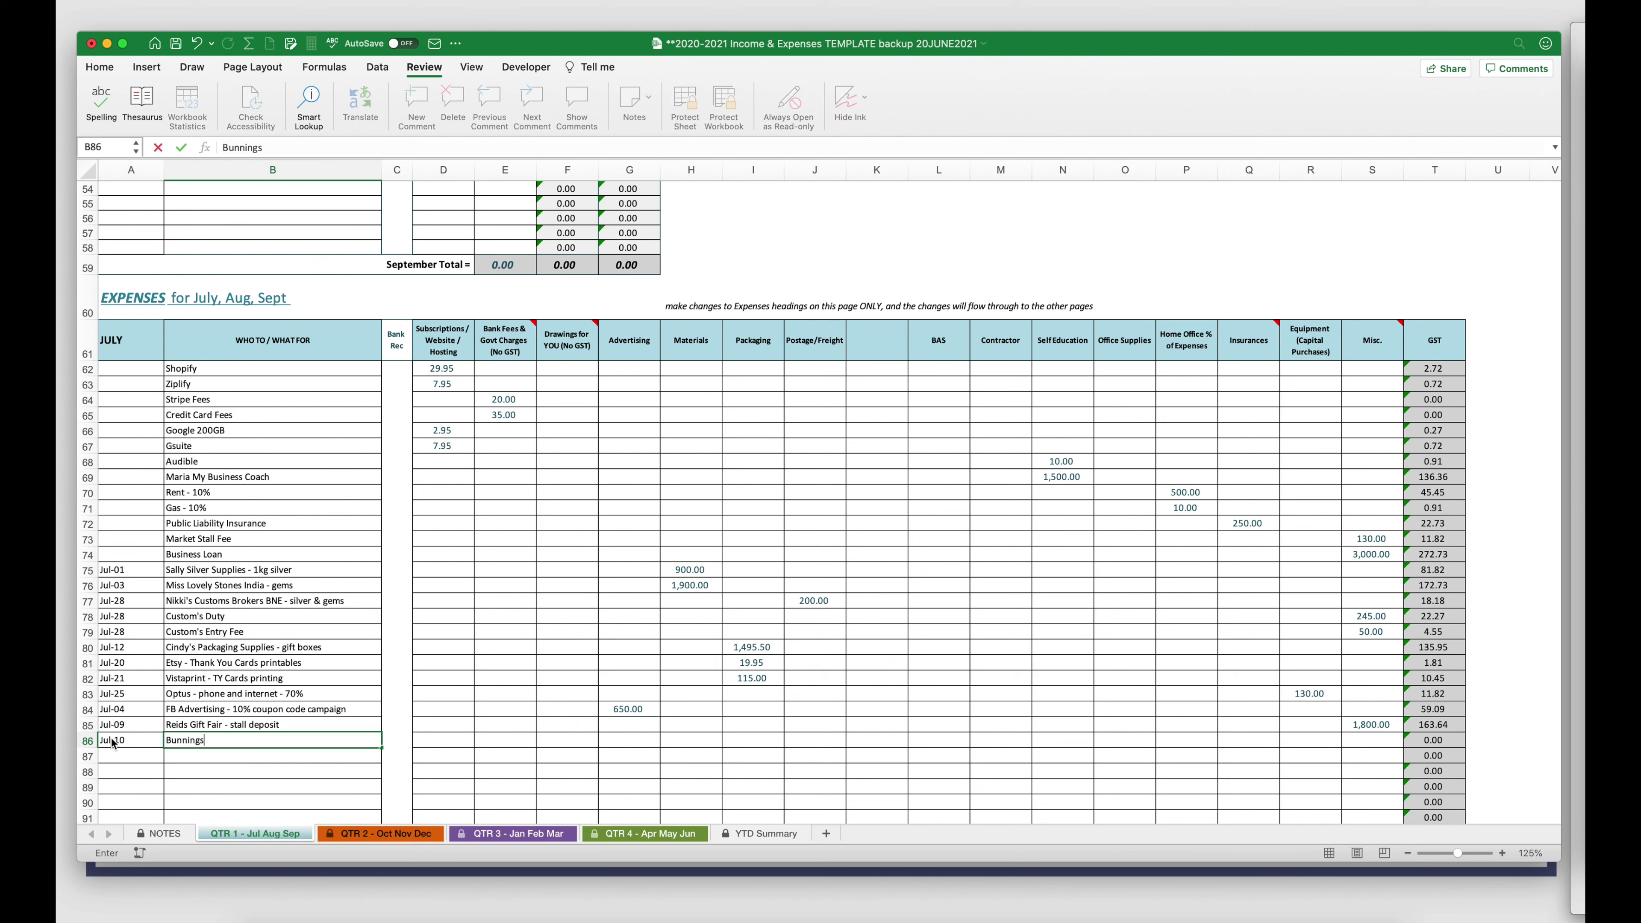
text( - tressel tables for trade fair & markets)
key(Tab)
key(Tab)
key(Tab)
key(Tab)
key(Tab)
key(Tab)
key(Tab)
key(Tab)
key(Tab)
key(Tab)
key(Tab)
key(Tab)
key(Tab)
key(Tab)
key(Tab)
key(Tab)
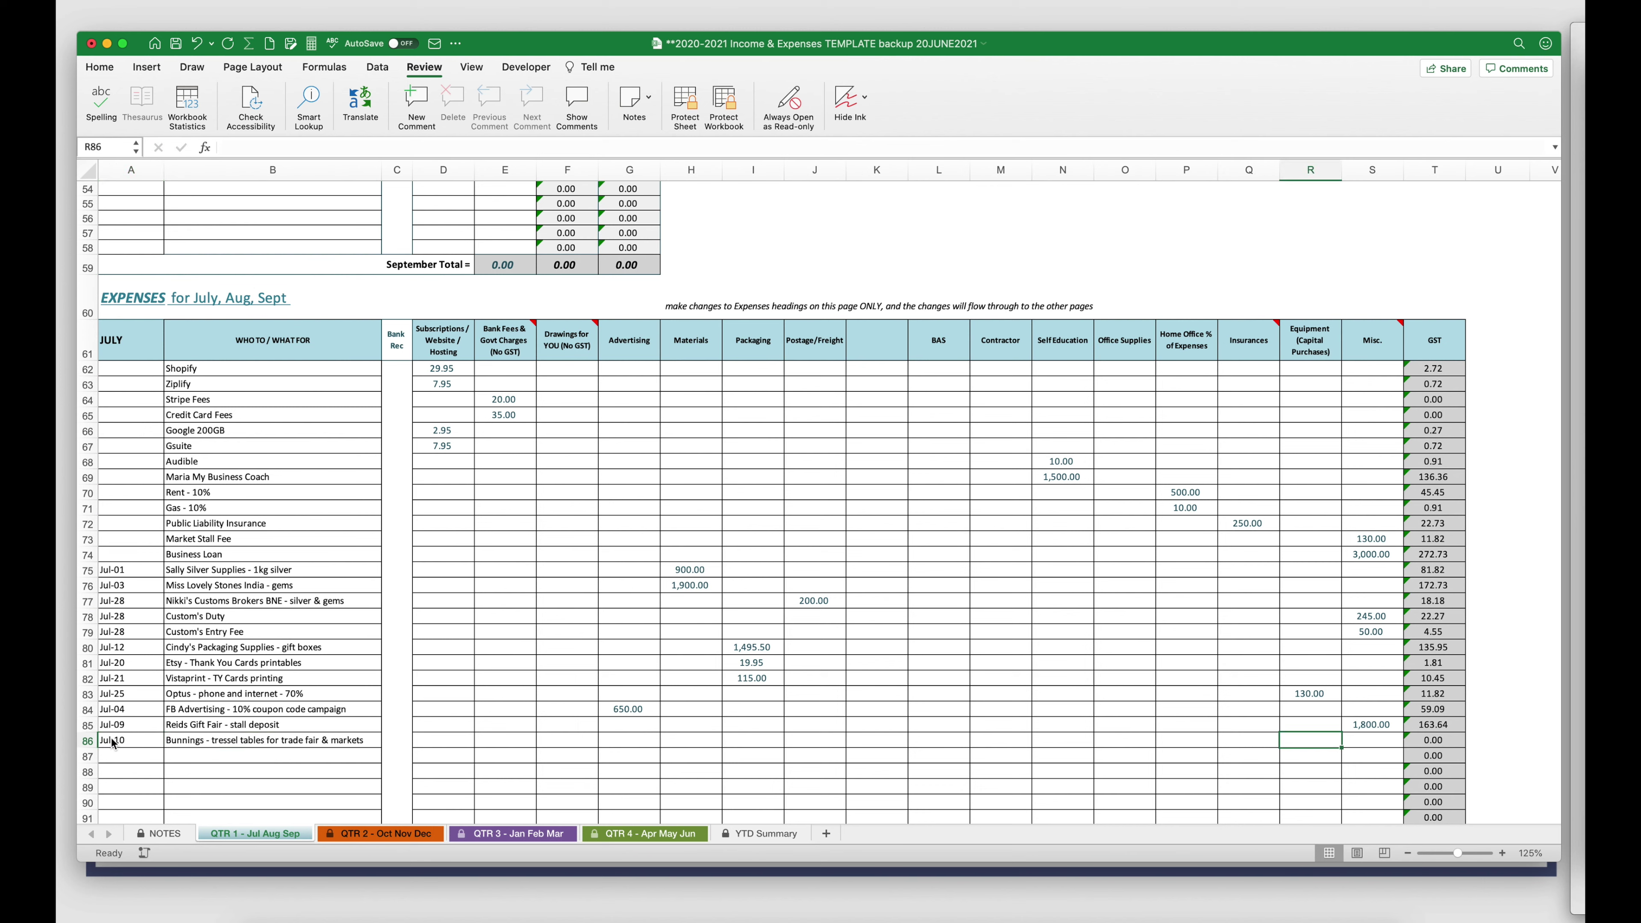
text(95)
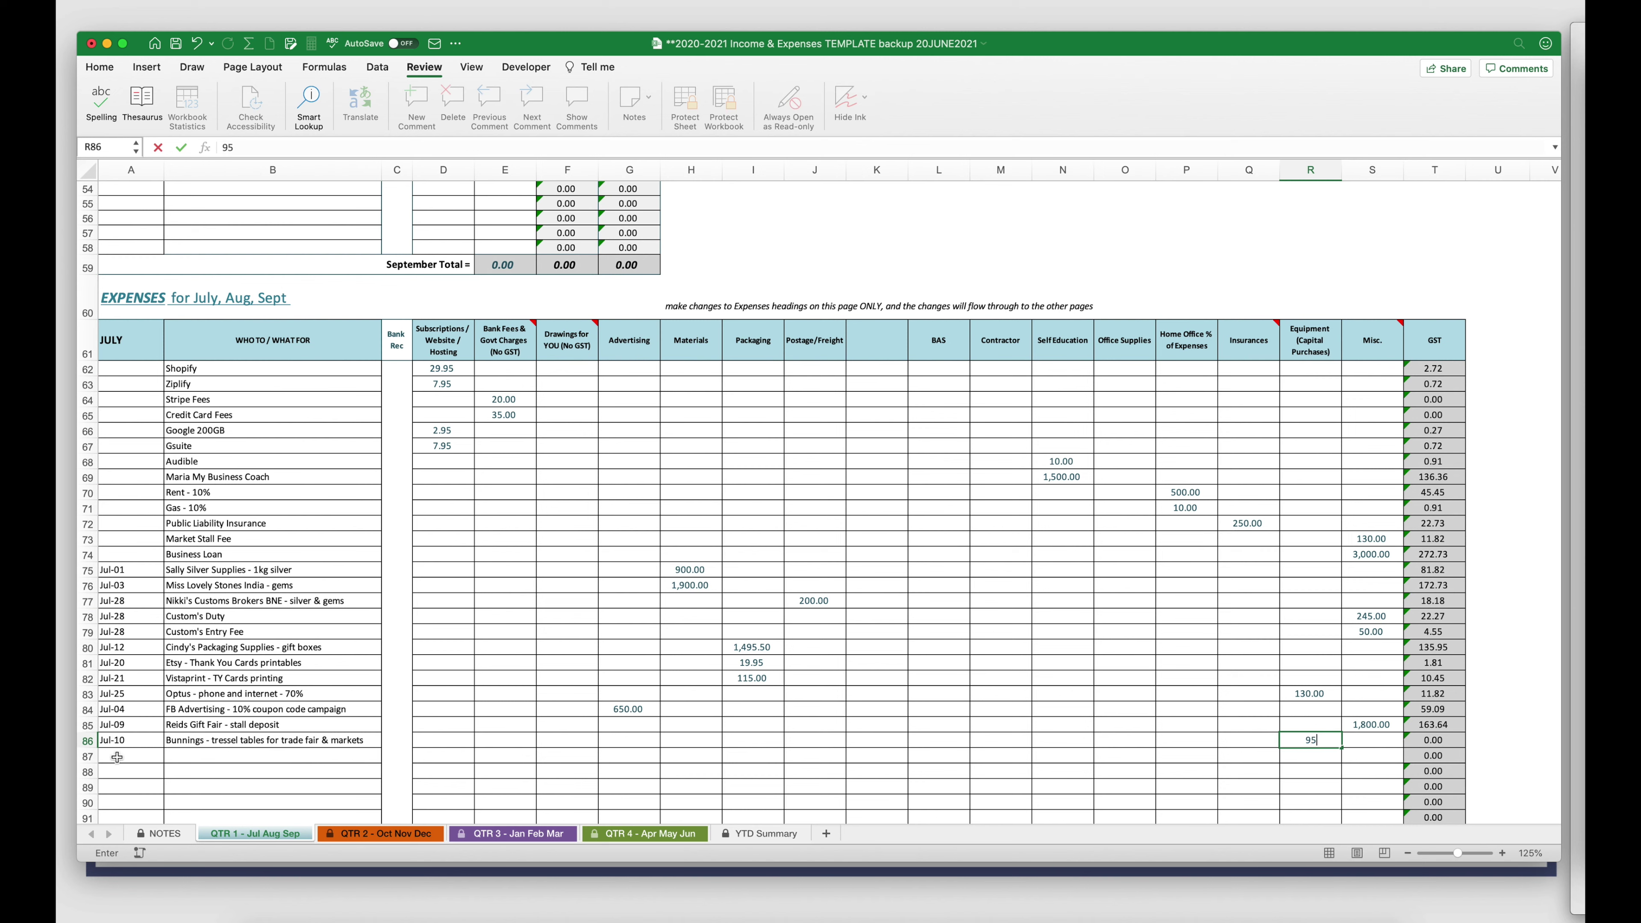
click(117, 757)
Add the subscriptions: 19 Jul Canva annual 162 and 1 Jul Godaddy hosting 28.
text(19 Jul)
key(Tab)
text(Canv)
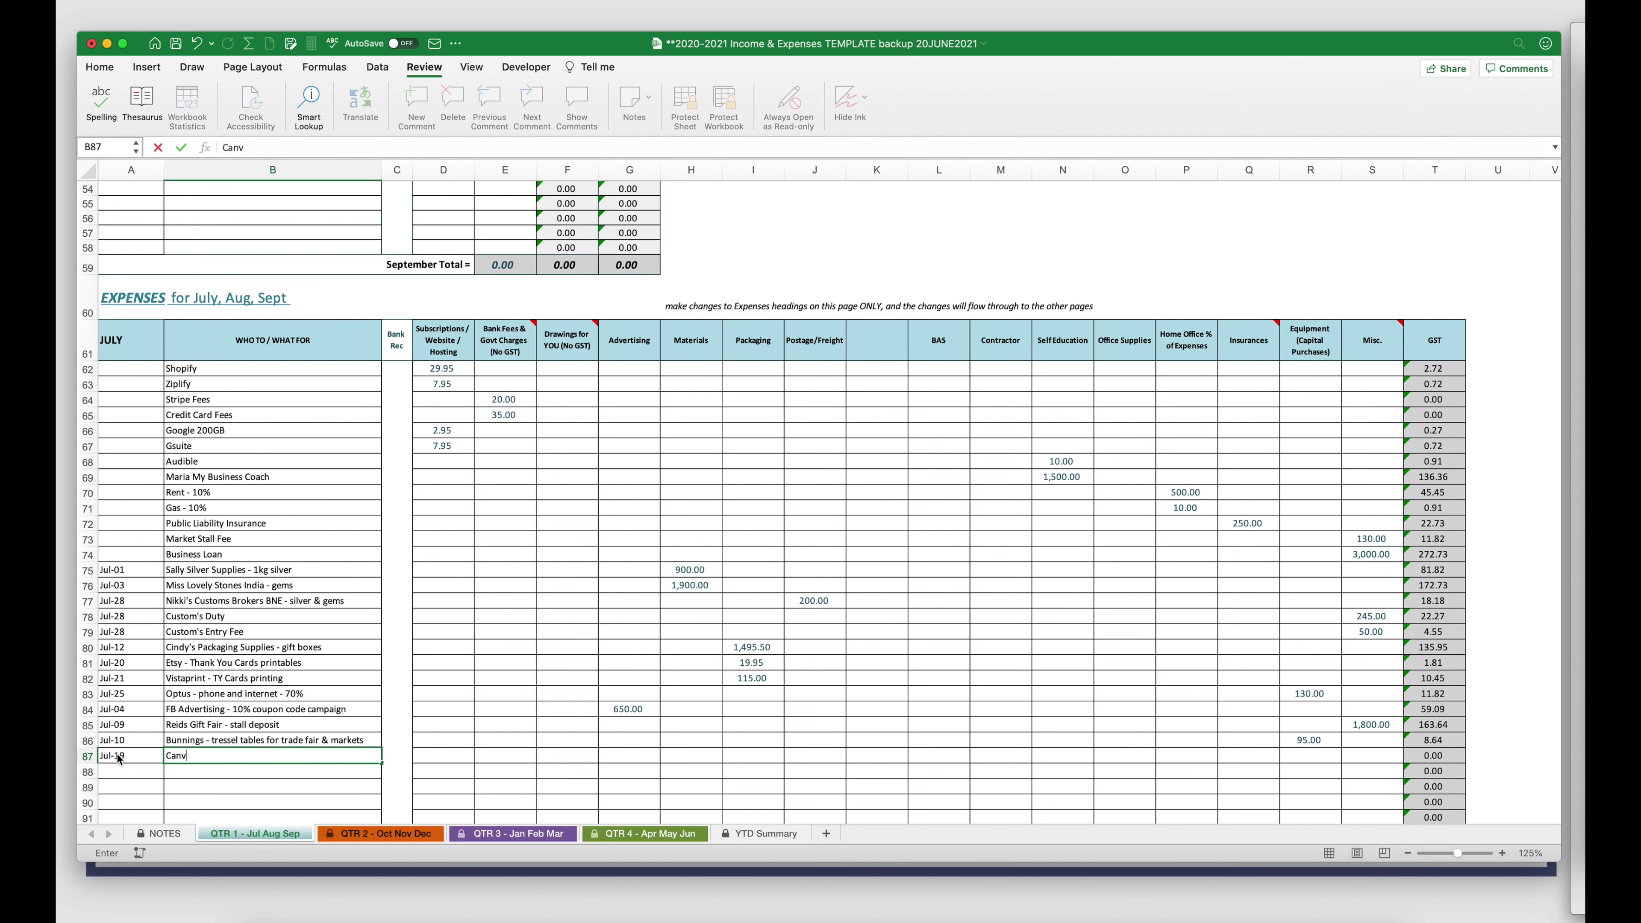
text(a - annual subscription)
key(Tab)
key(Tab)
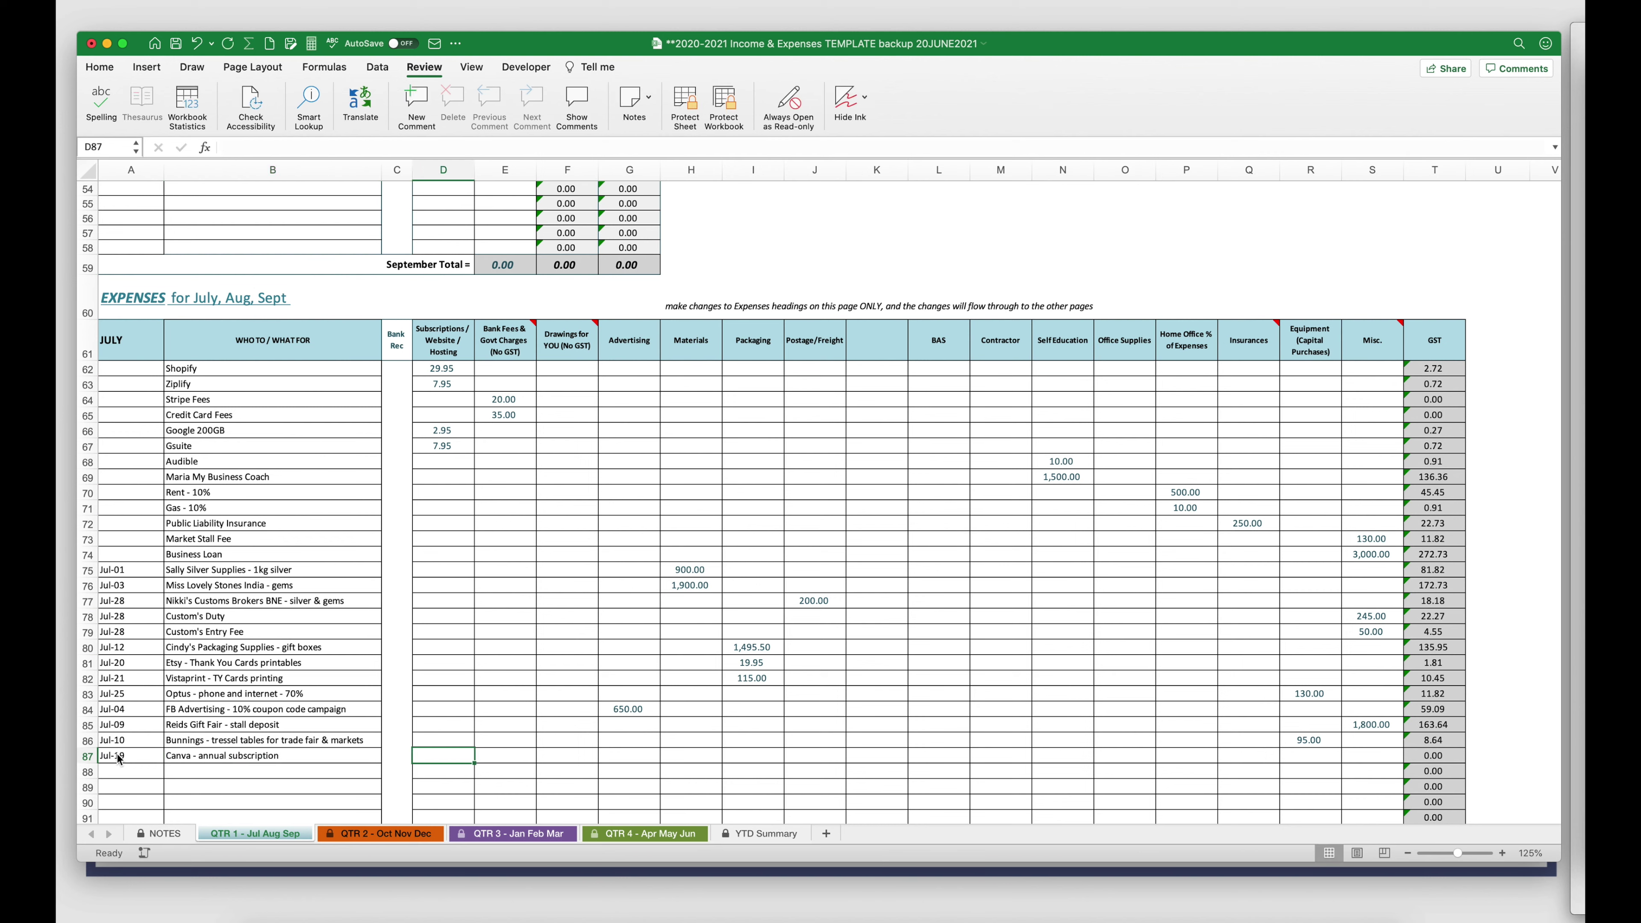
text(162)
key(Return)
text(1/7)
key(Tab)
text(Godaddy - hosting 2 years)
key(Tab)
key(Tab)
text(28)
key(Return)
Add the 16 Jul Women's Network Australia conference 1100 and 30 Jul VA 490 under Contractor.
text(16)
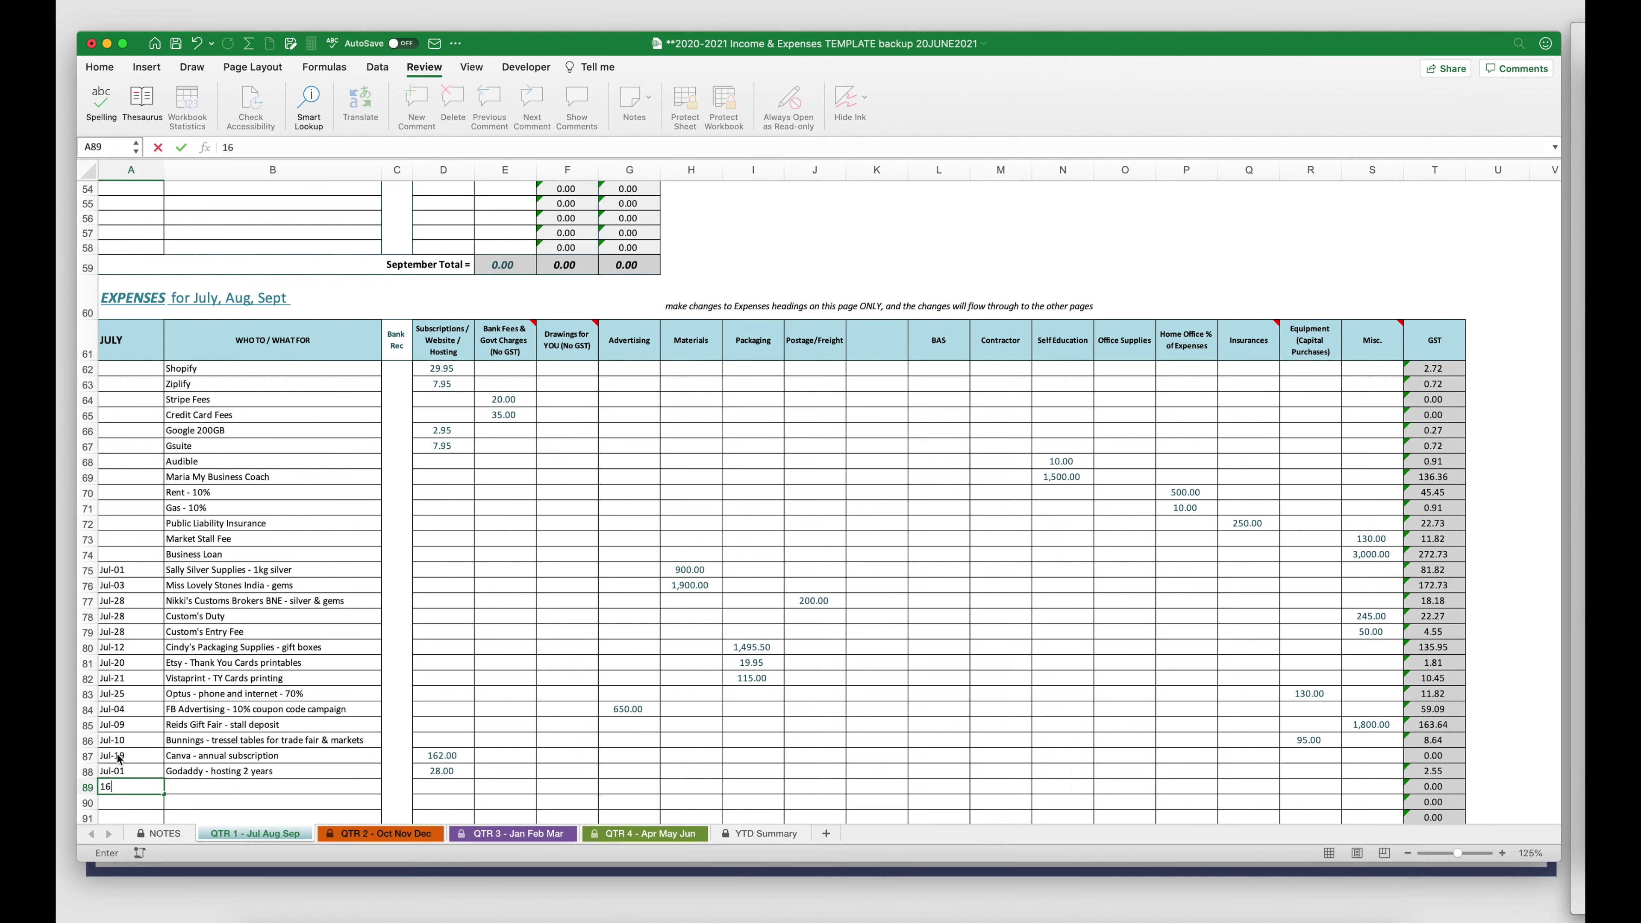
text( jul)
key(Tab)
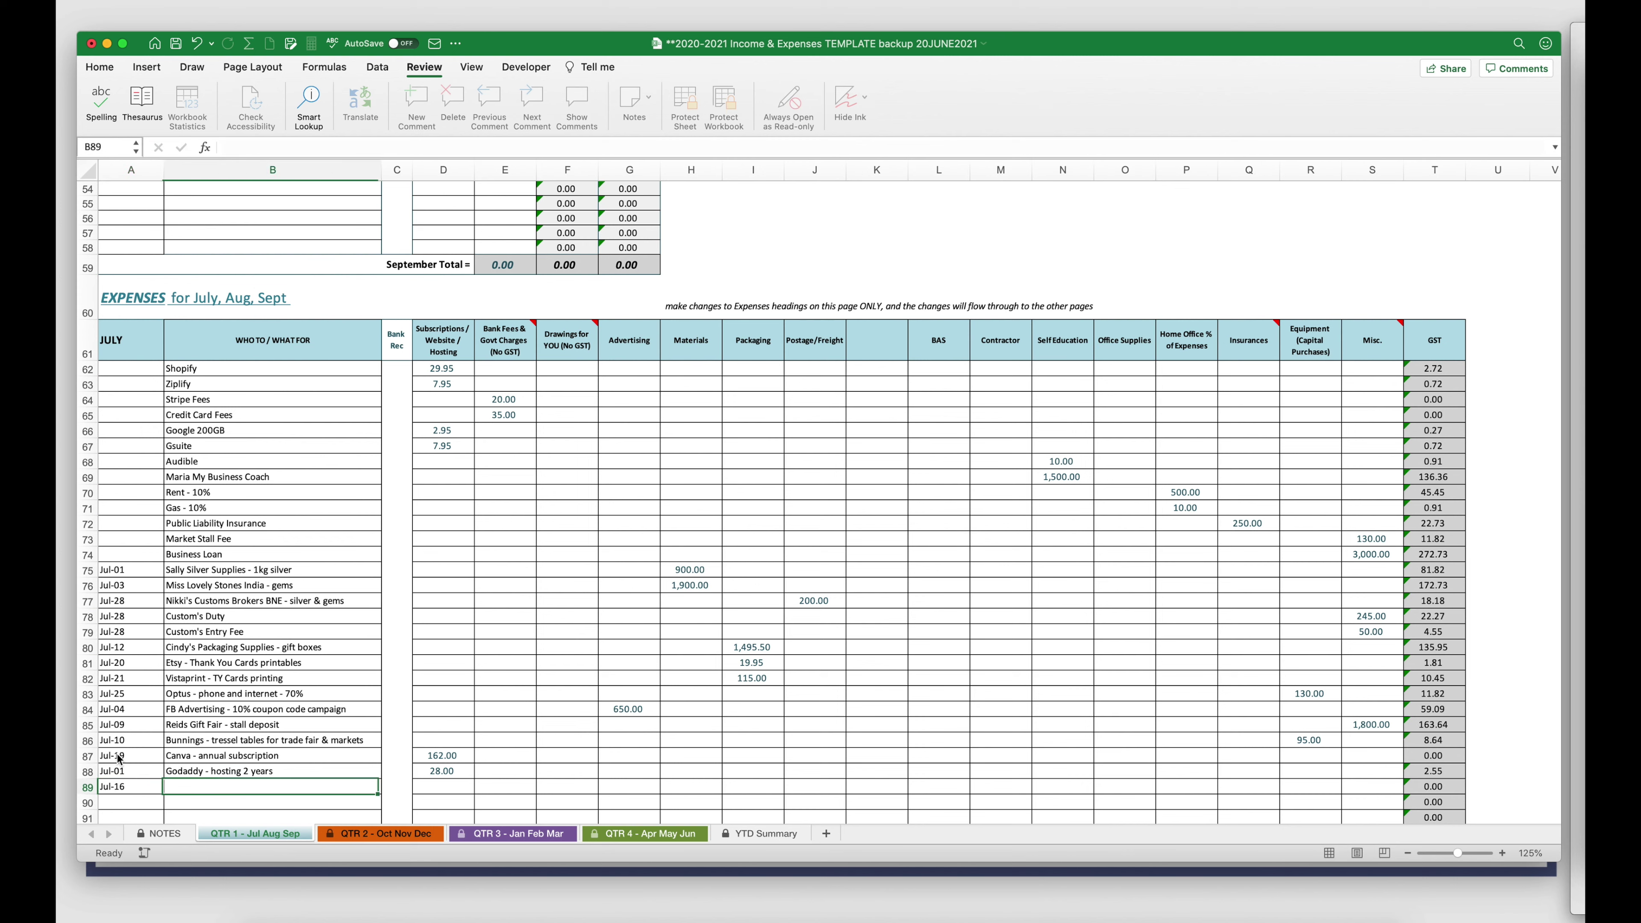
text(Women's Network Australia - annual confere)
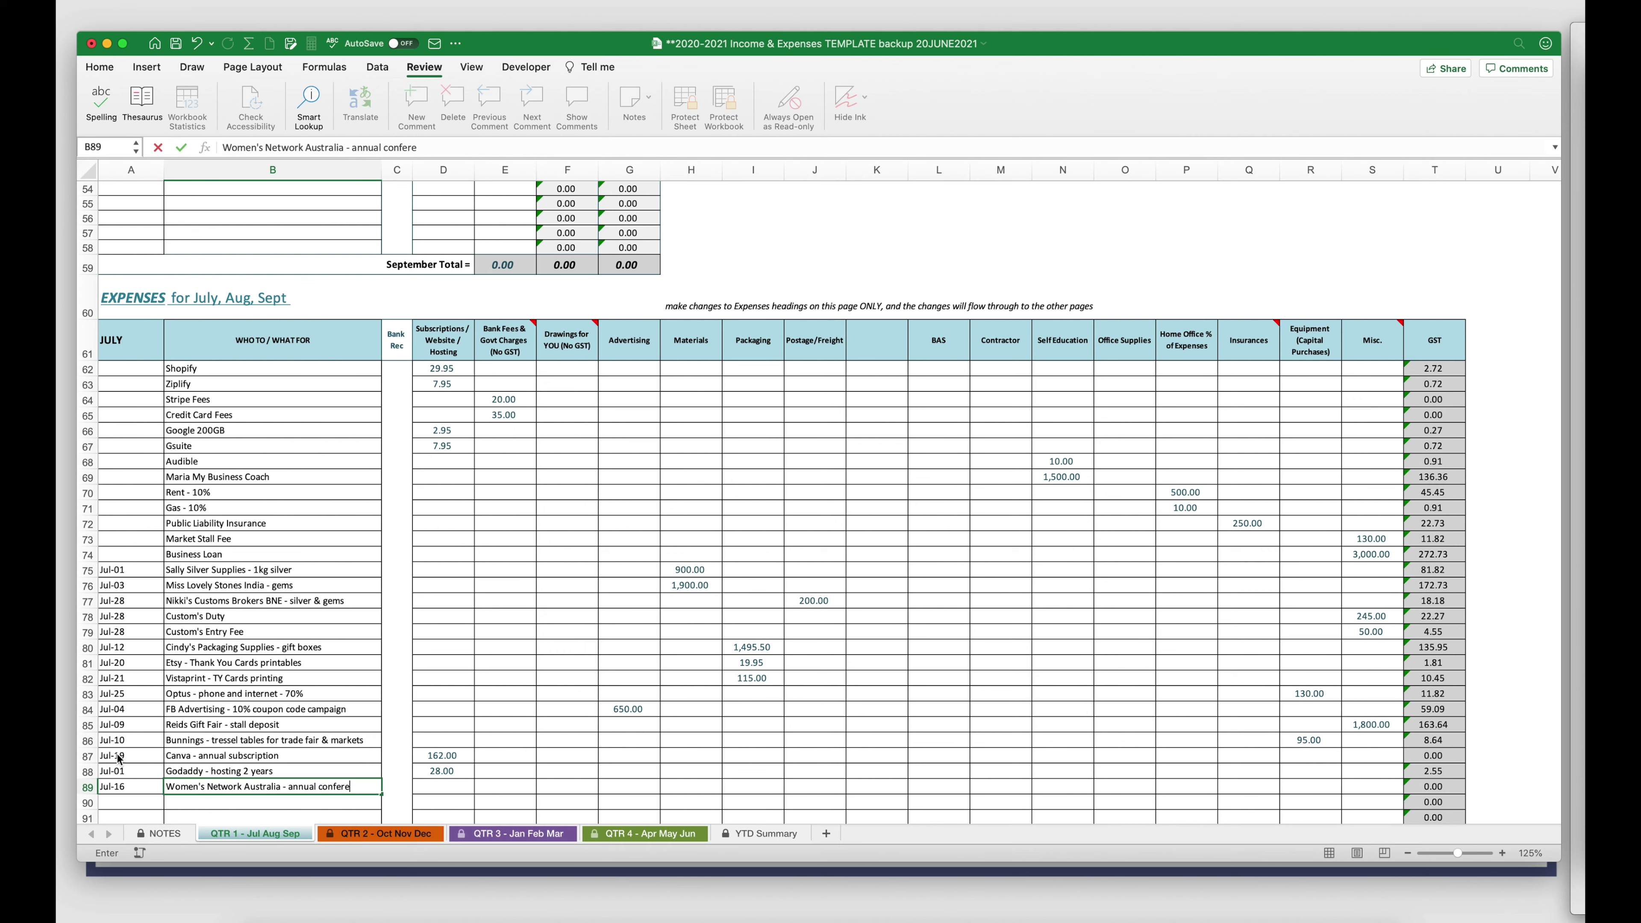
text(nce)
key(Return)
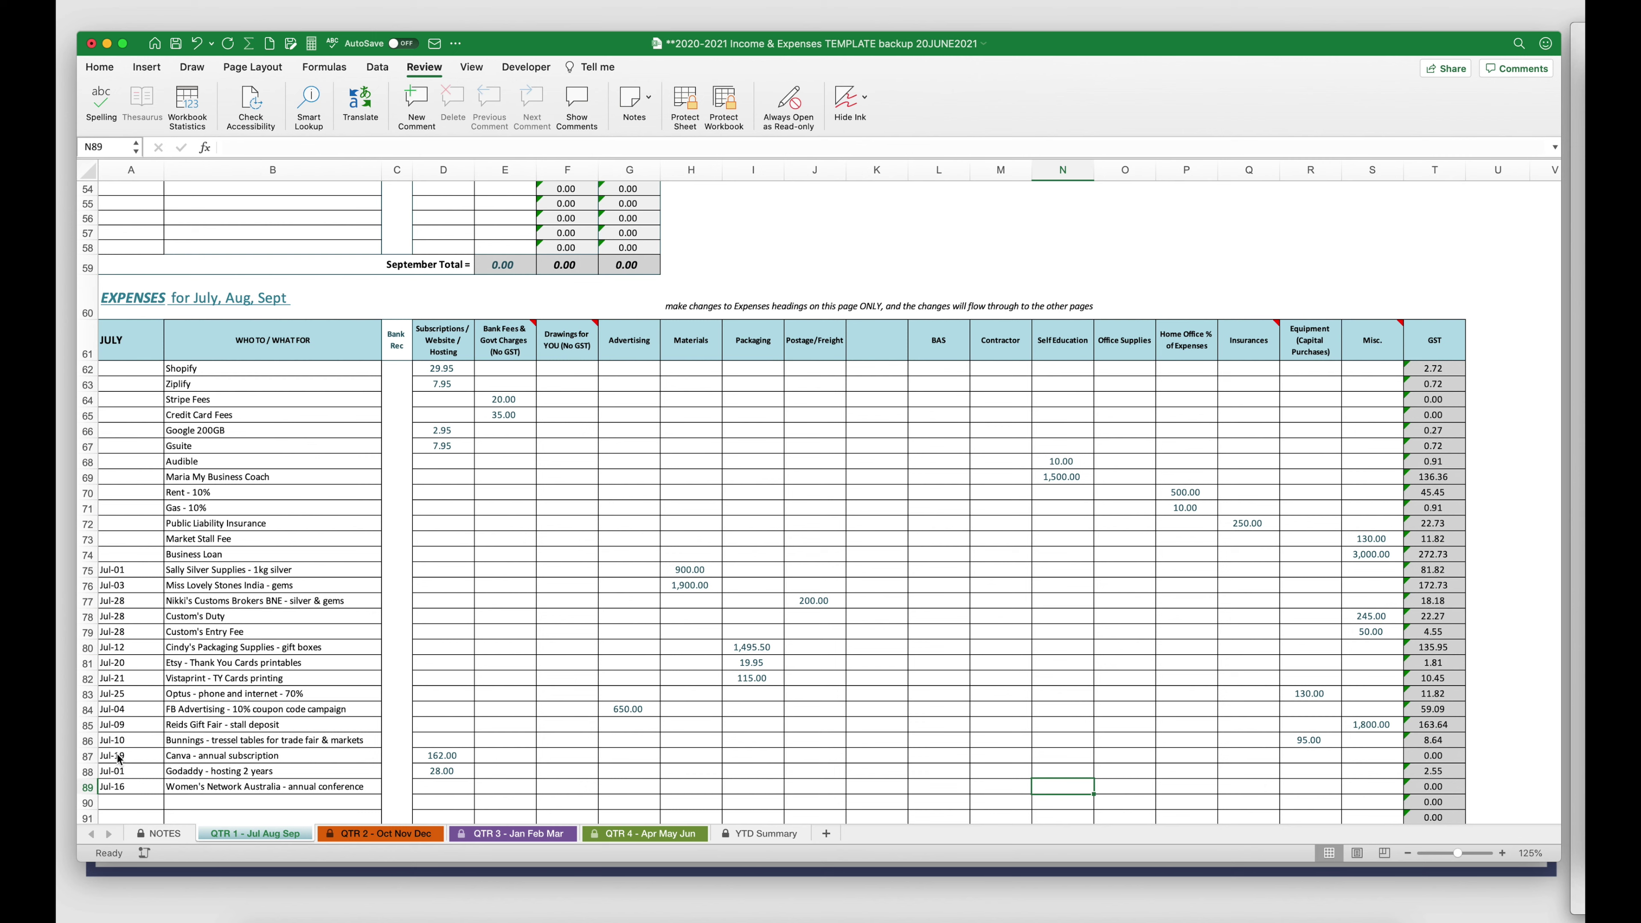
text(1100)
key(Tab)
click(129, 801)
text(30 Jul)
key(Tab)
text(Val)
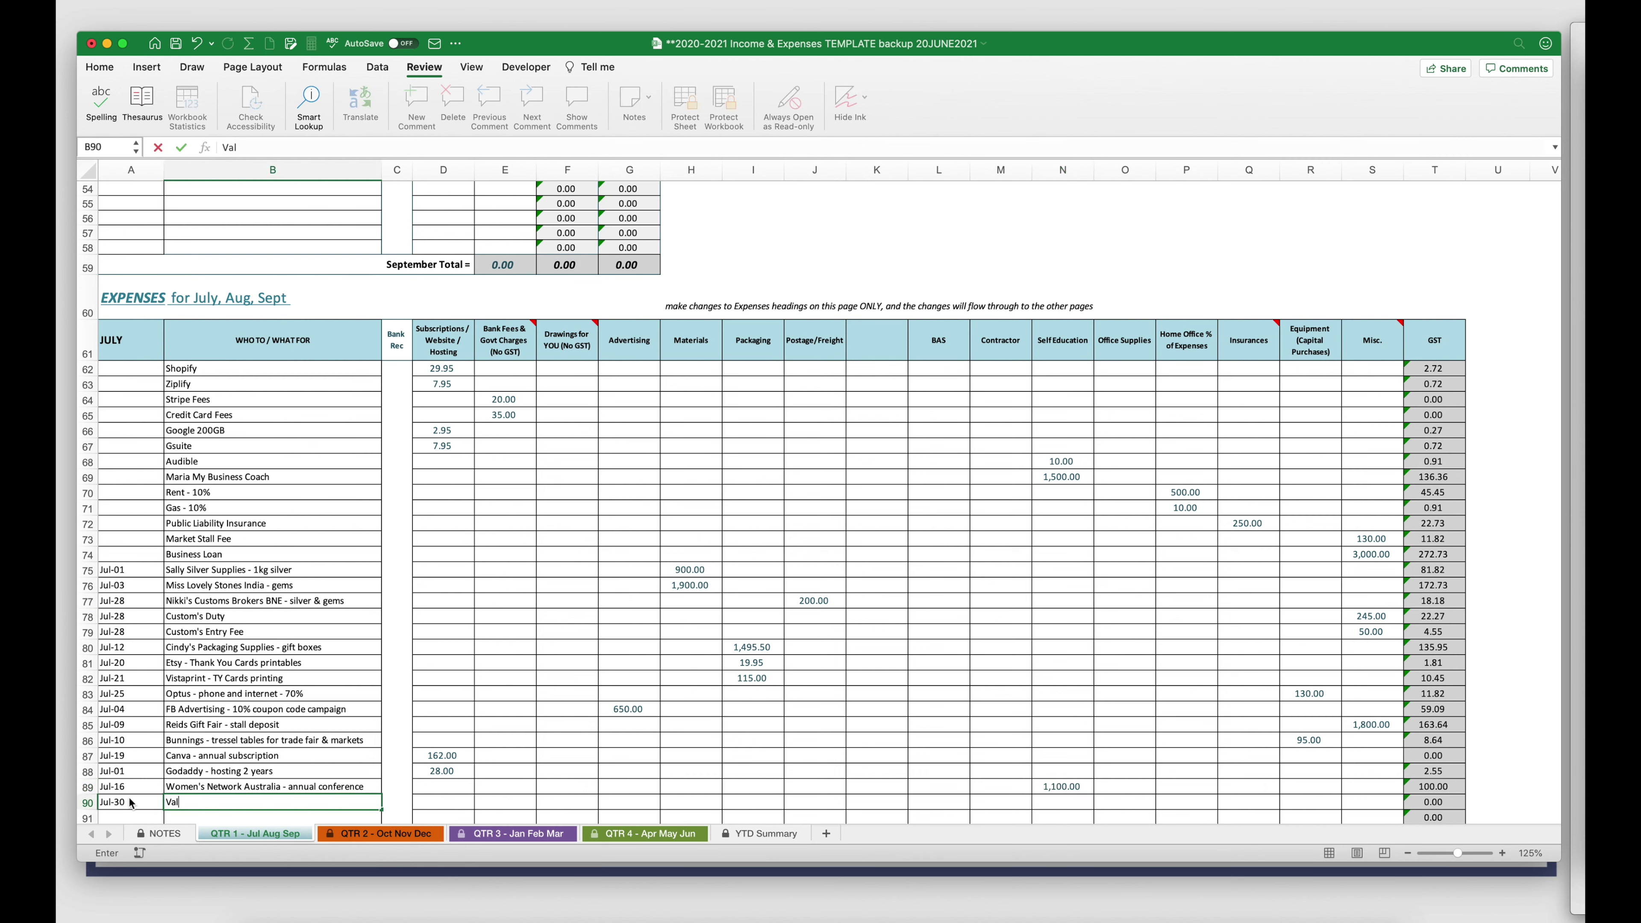
text(arie VA)
click(1001, 800)
text(490)
key(Tab)
scroll(1290, 716, down, 1)
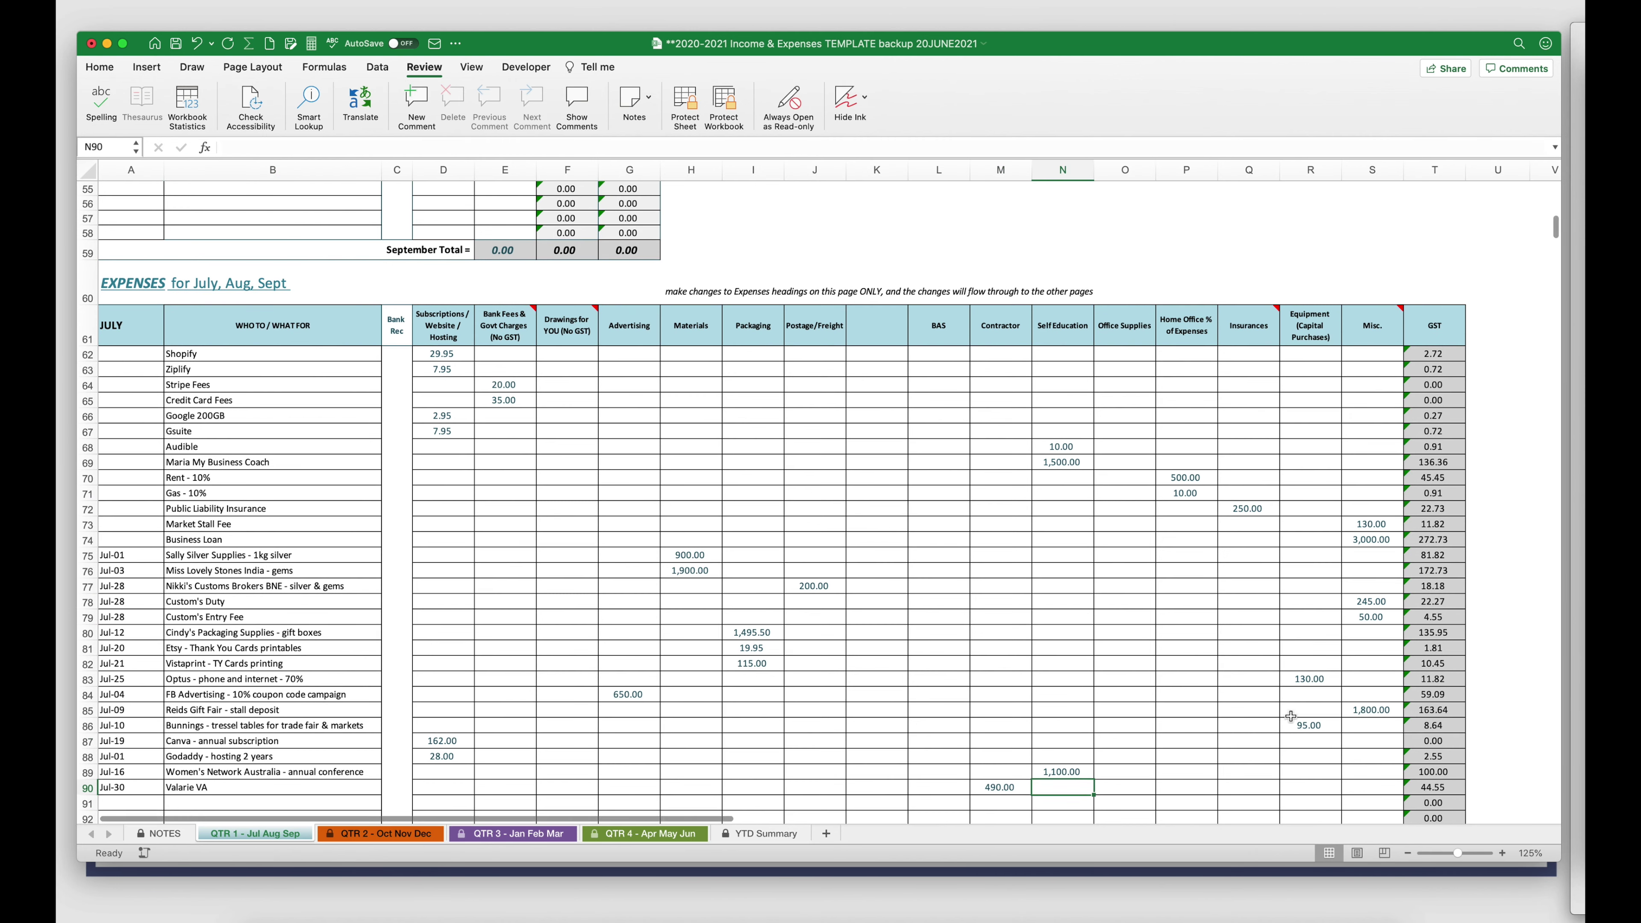
click(435, 742)
Copy the Canva amount from D87 onto row 87 and dismiss the replace-data warning.
key(super+c)
click(84, 741)
key(Return)
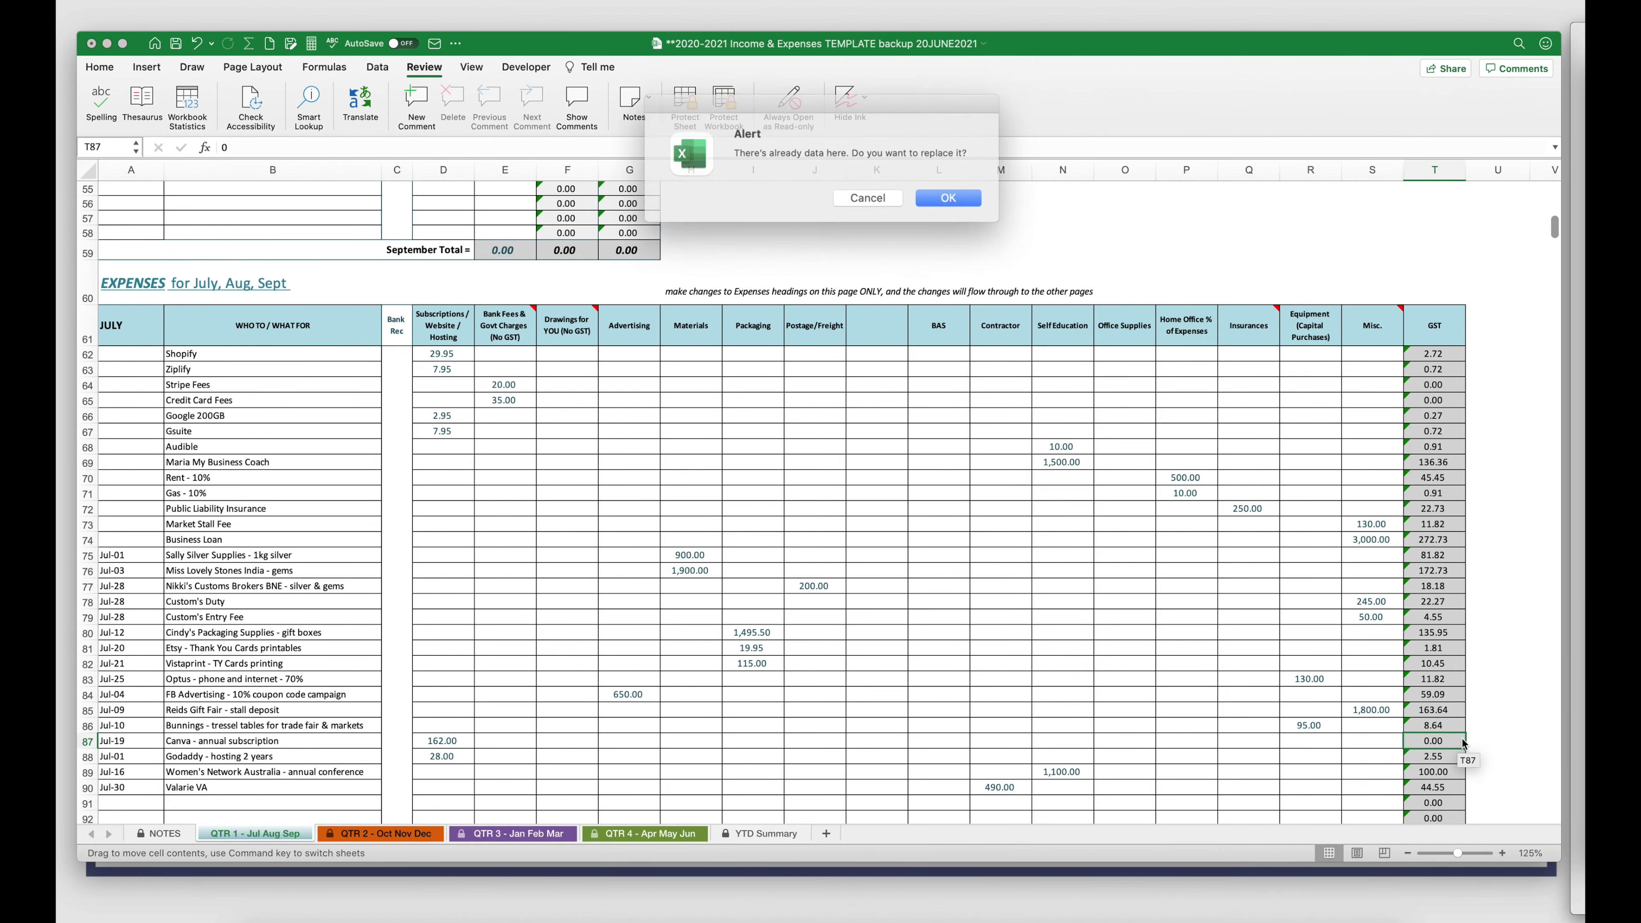
key(Return)
click(1432, 725)
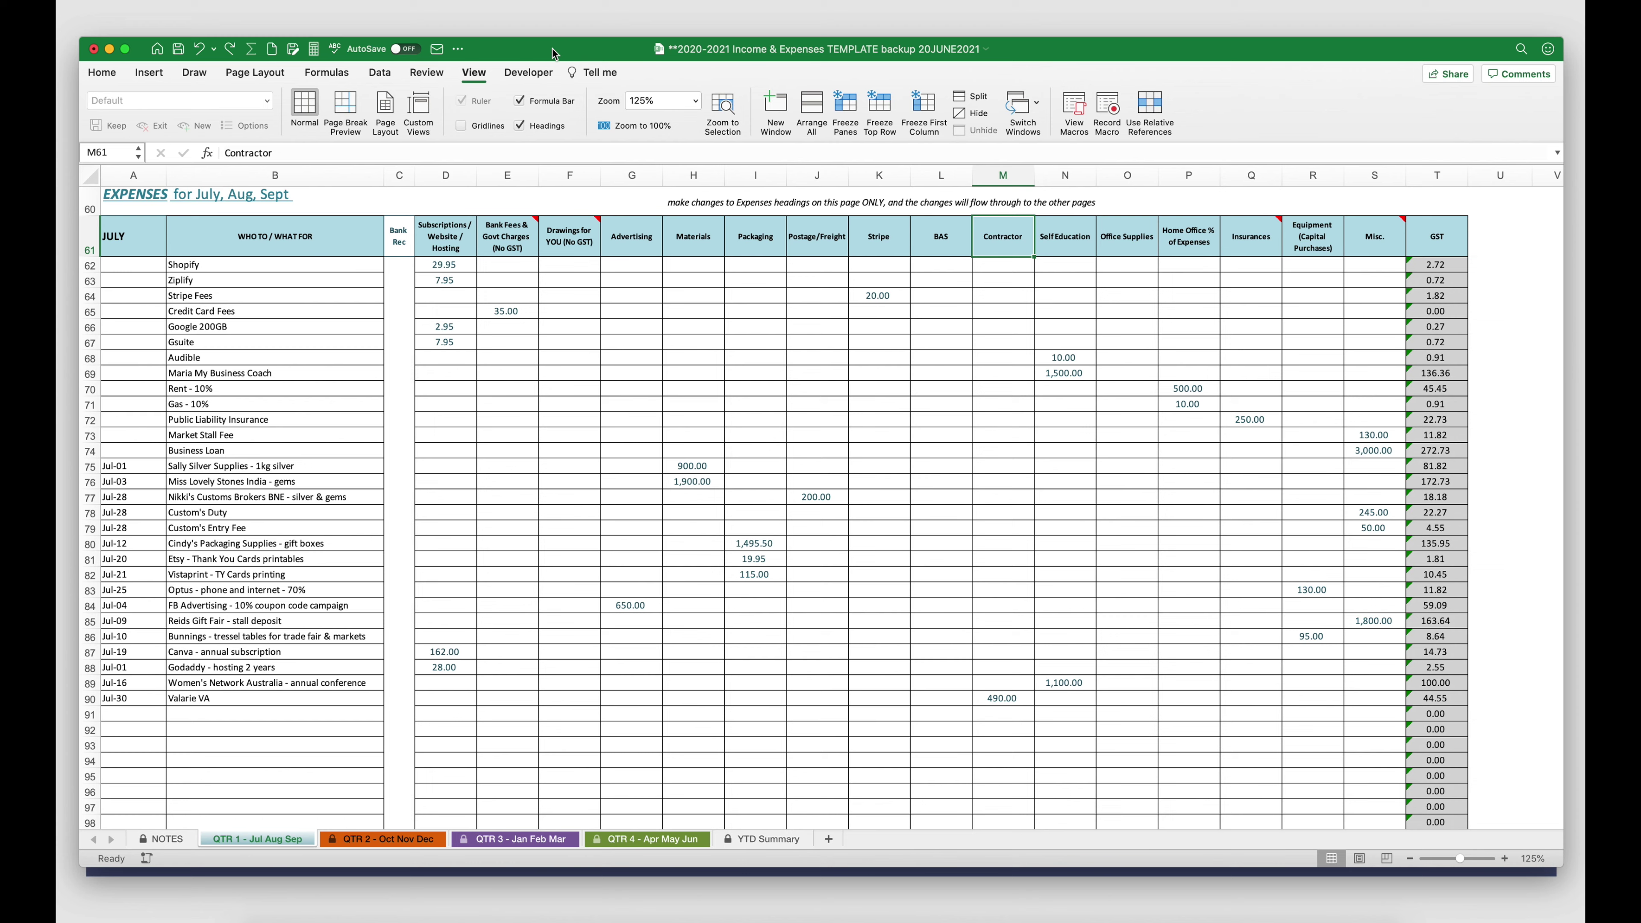
click(443, 240)
key(Right)
key(Right)
key(Right)
key(Right)
key(Right)
key(Right)
key(Right)
key(Right)
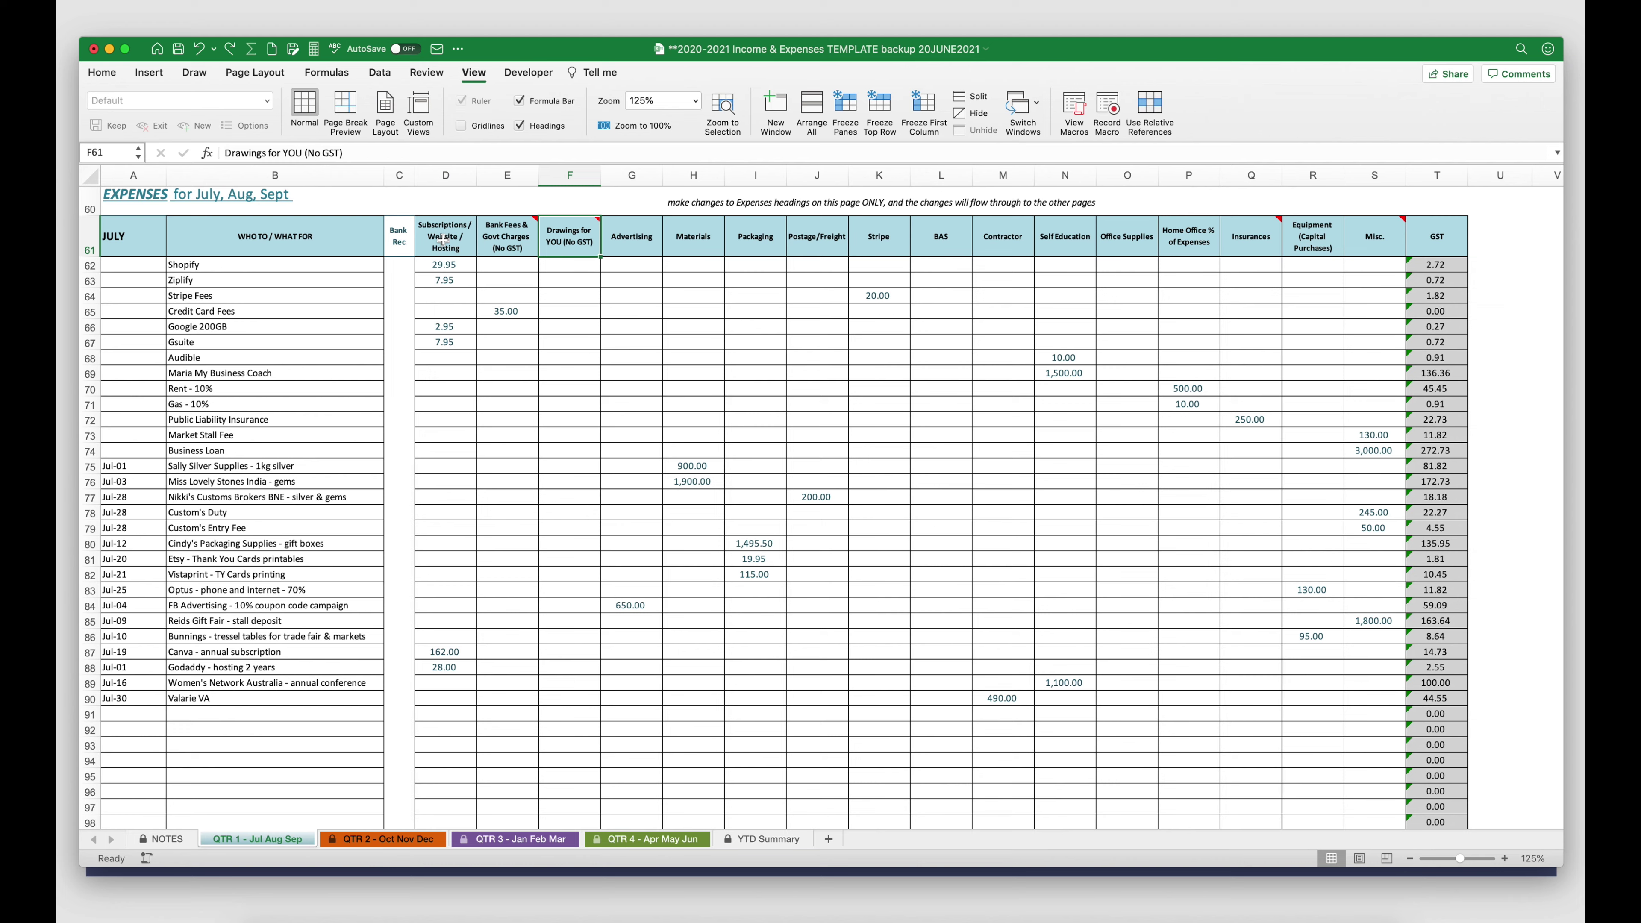
key(Right)
key(Right)
key(Right)
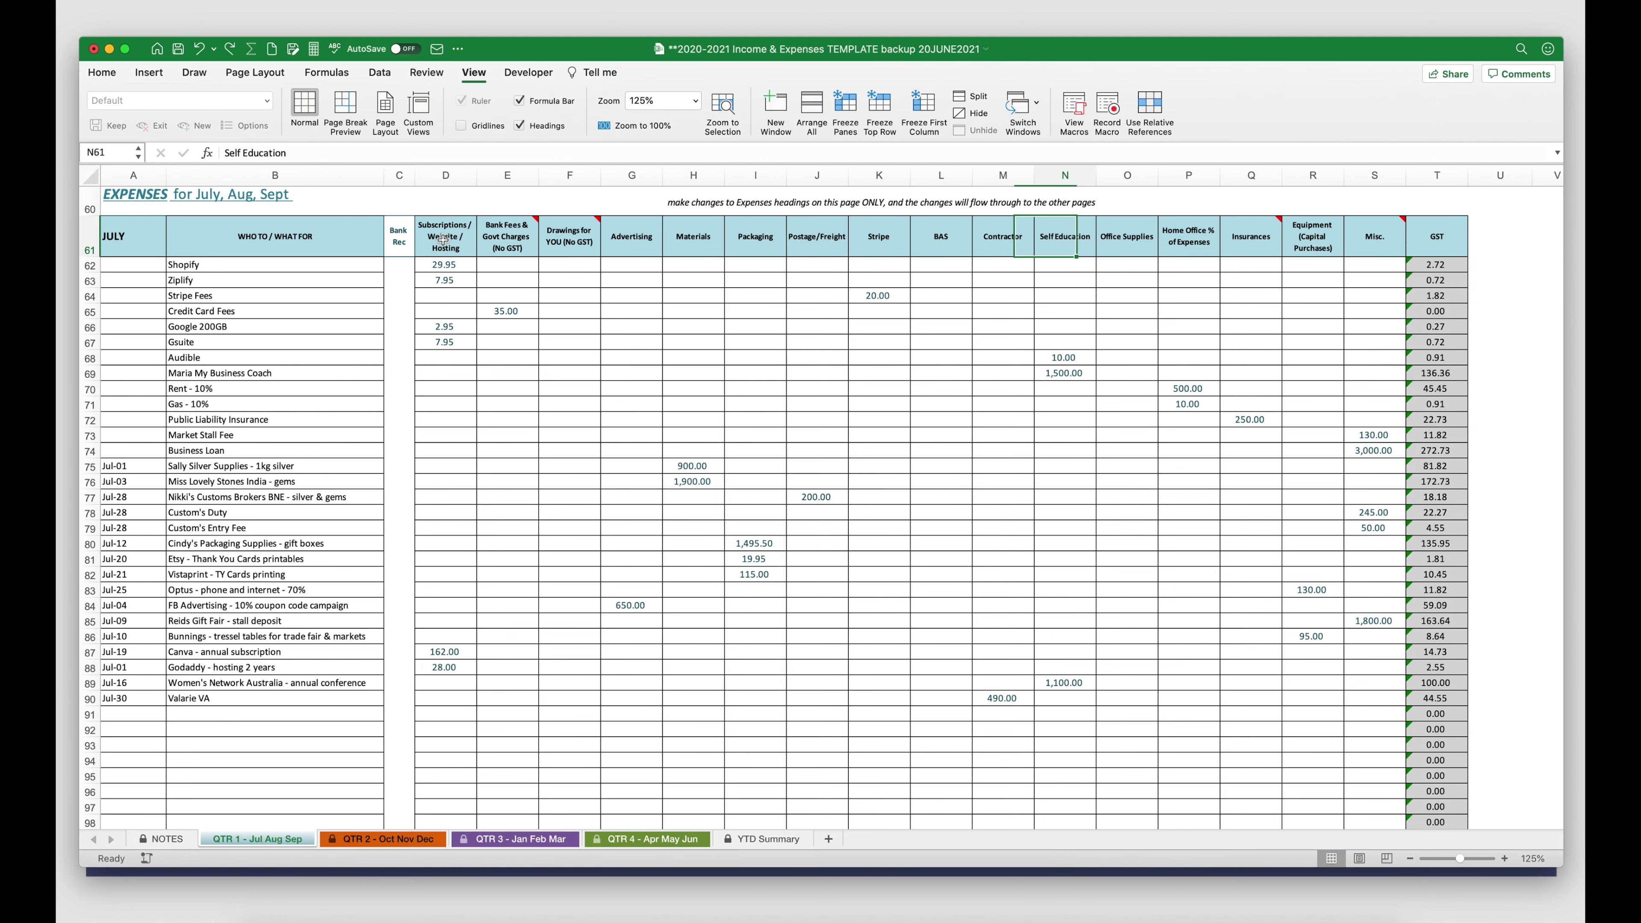
click(1004, 238)
scroll(1019, 282, up, 1)
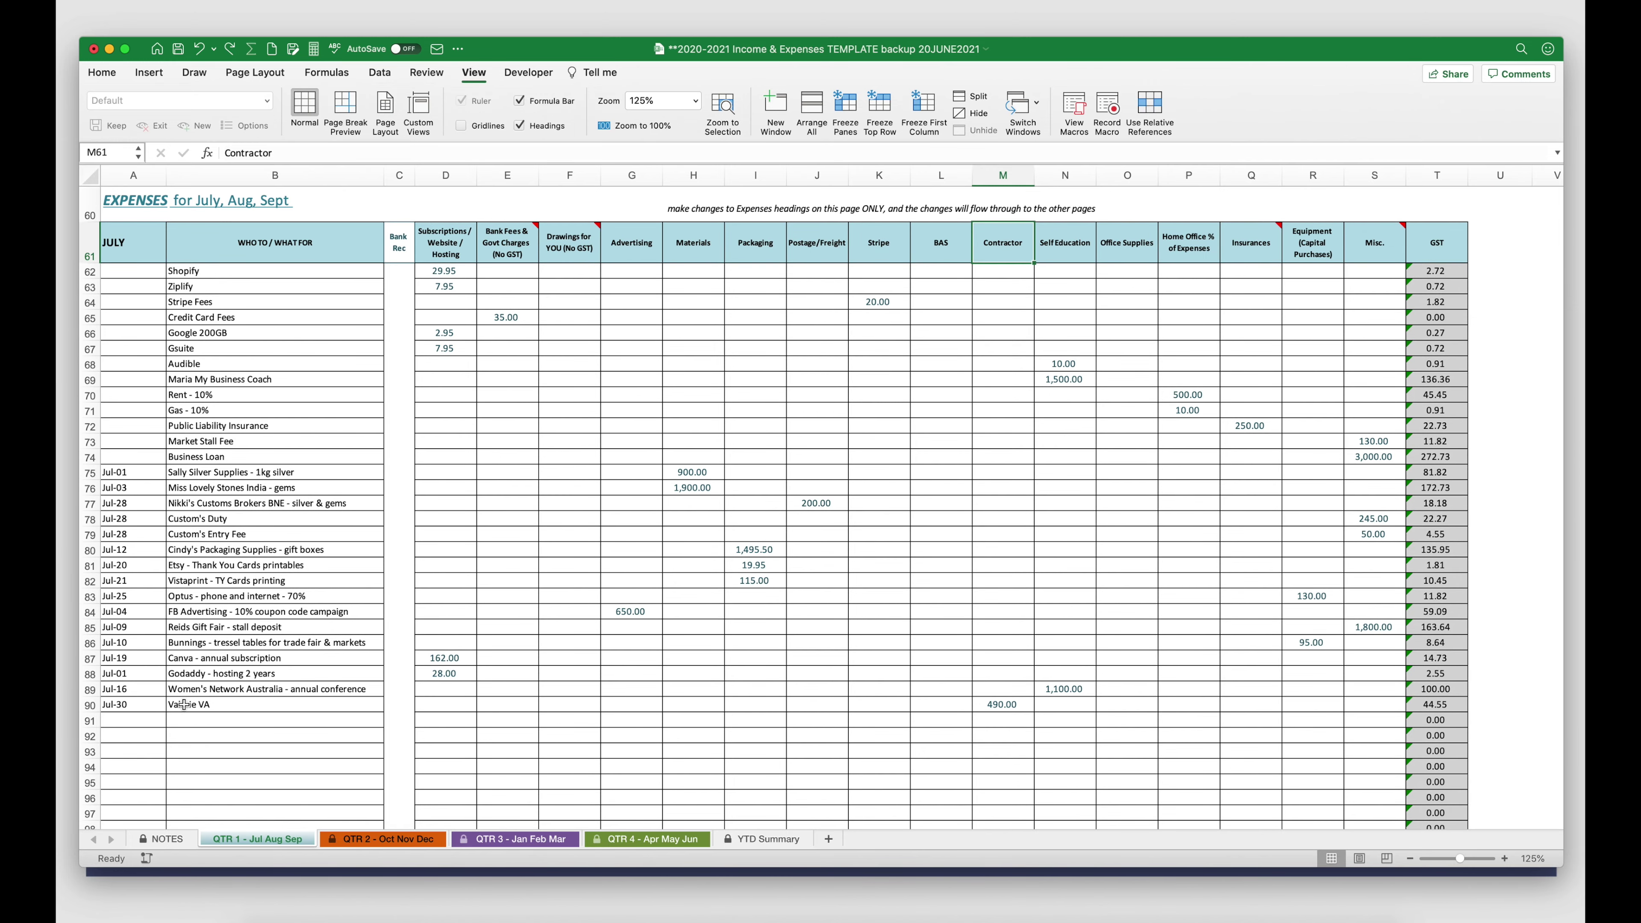
click(223, 707)
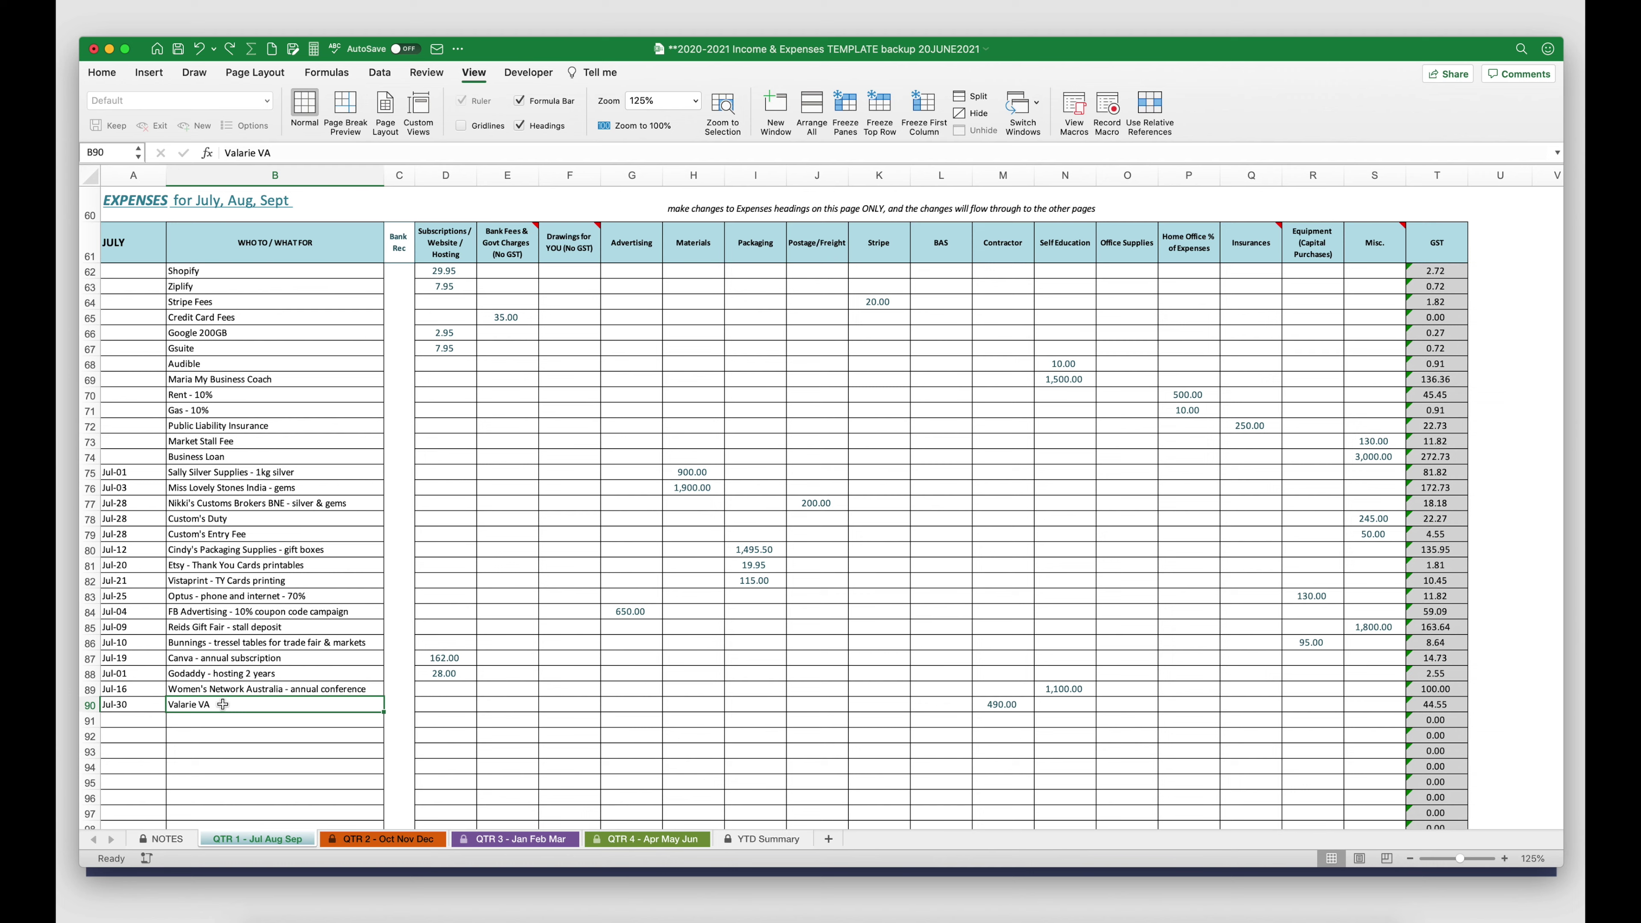
click(1127, 242)
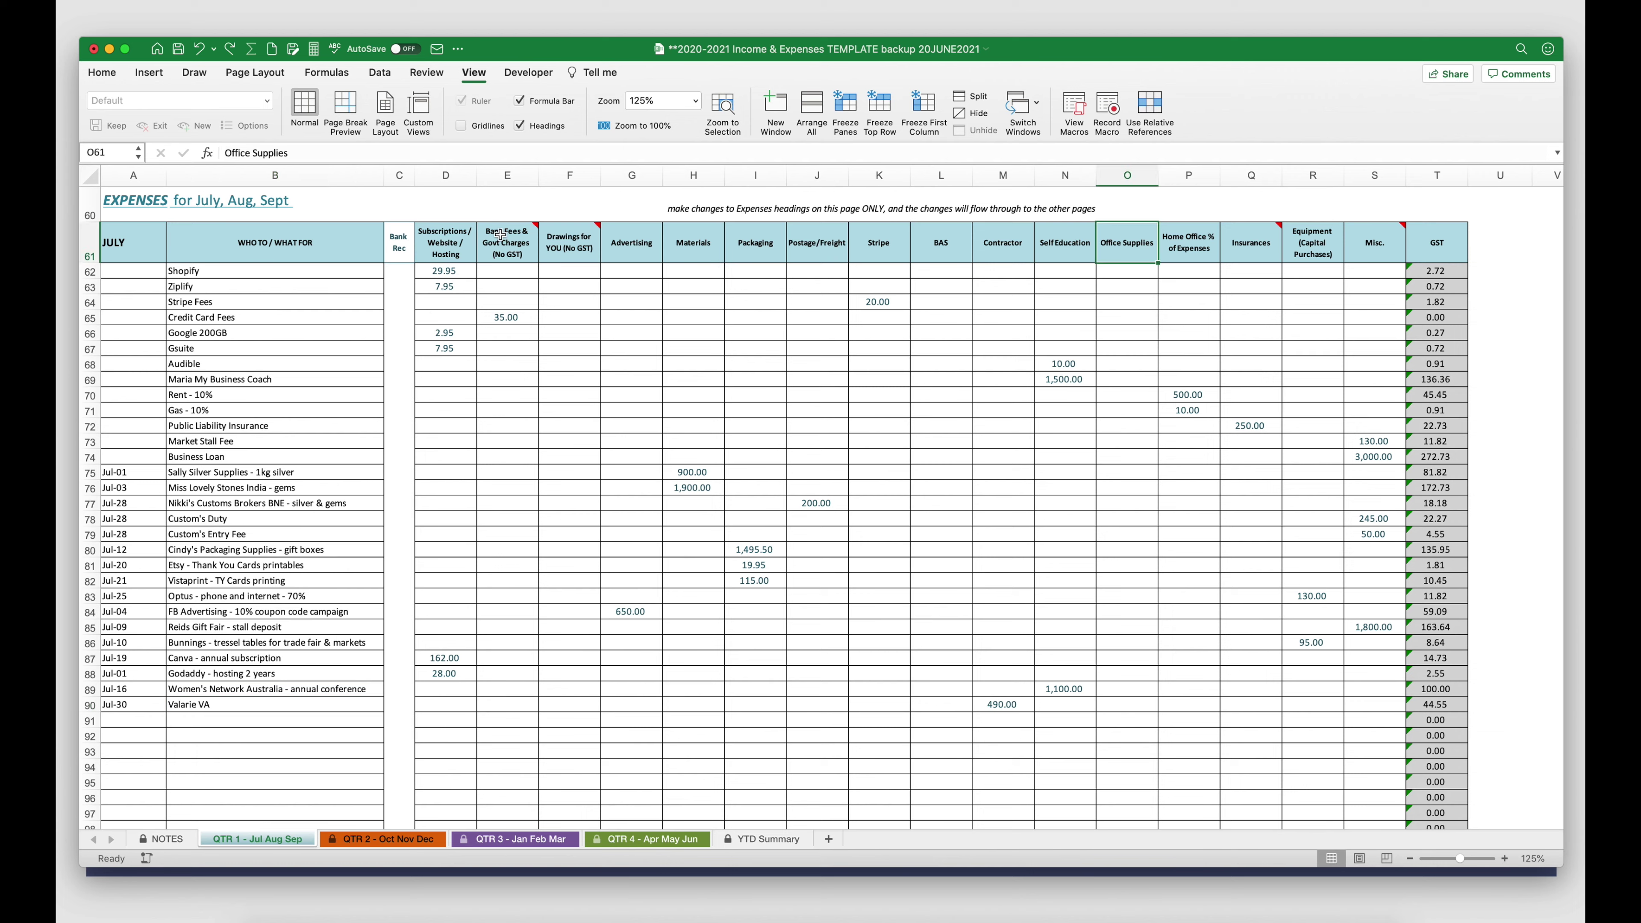
click(570, 245)
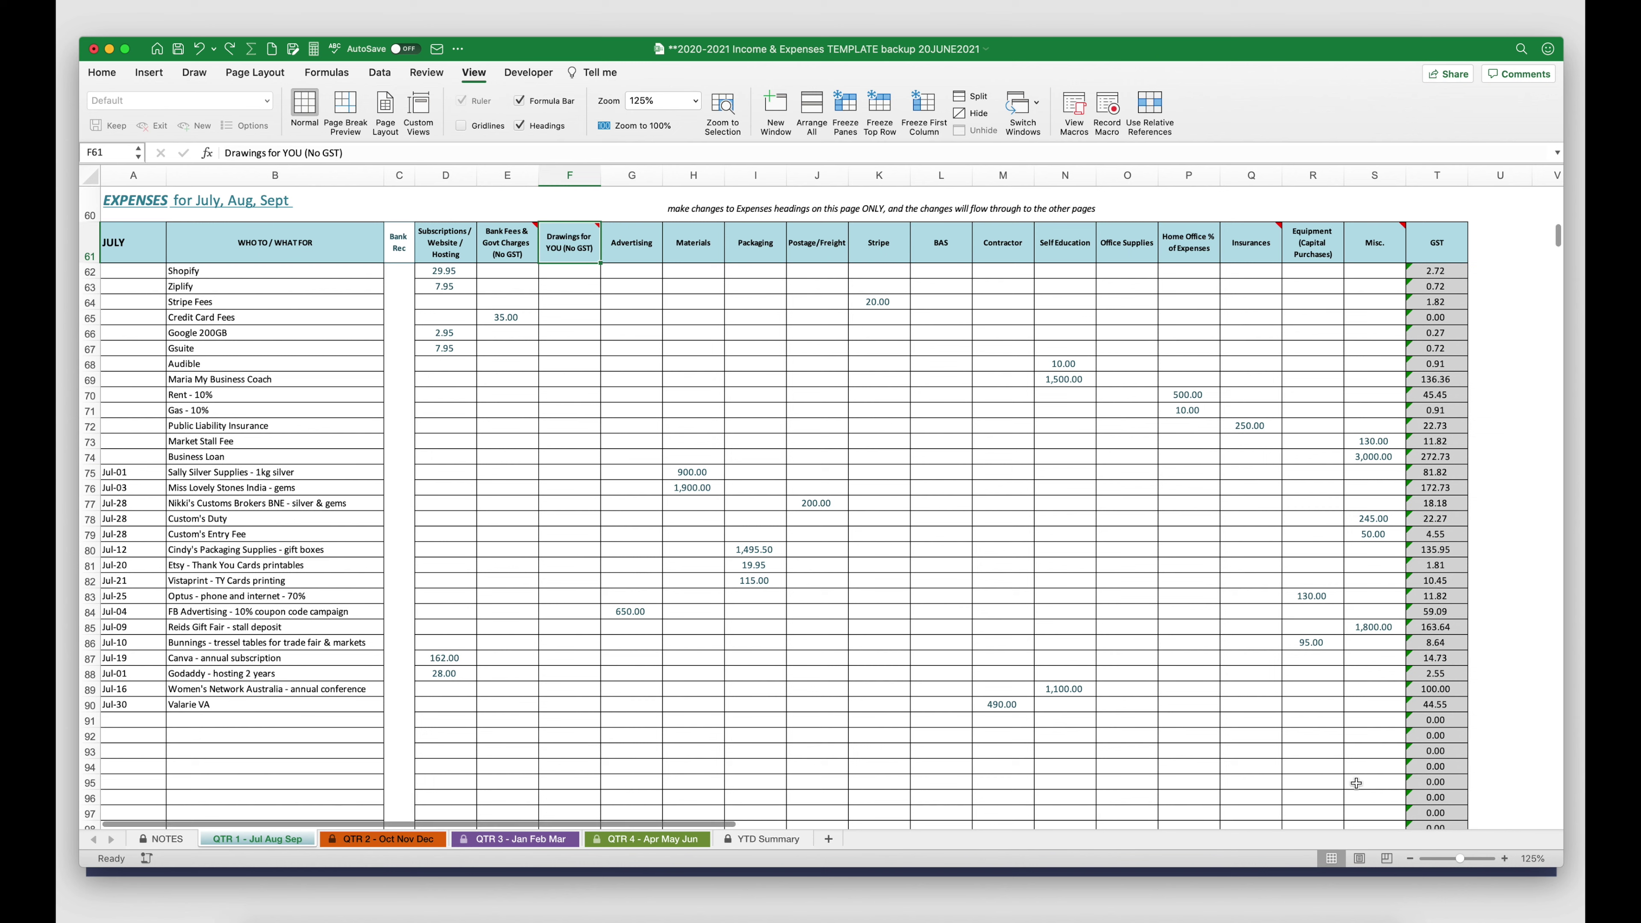
click(1435, 595)
click(1420, 488)
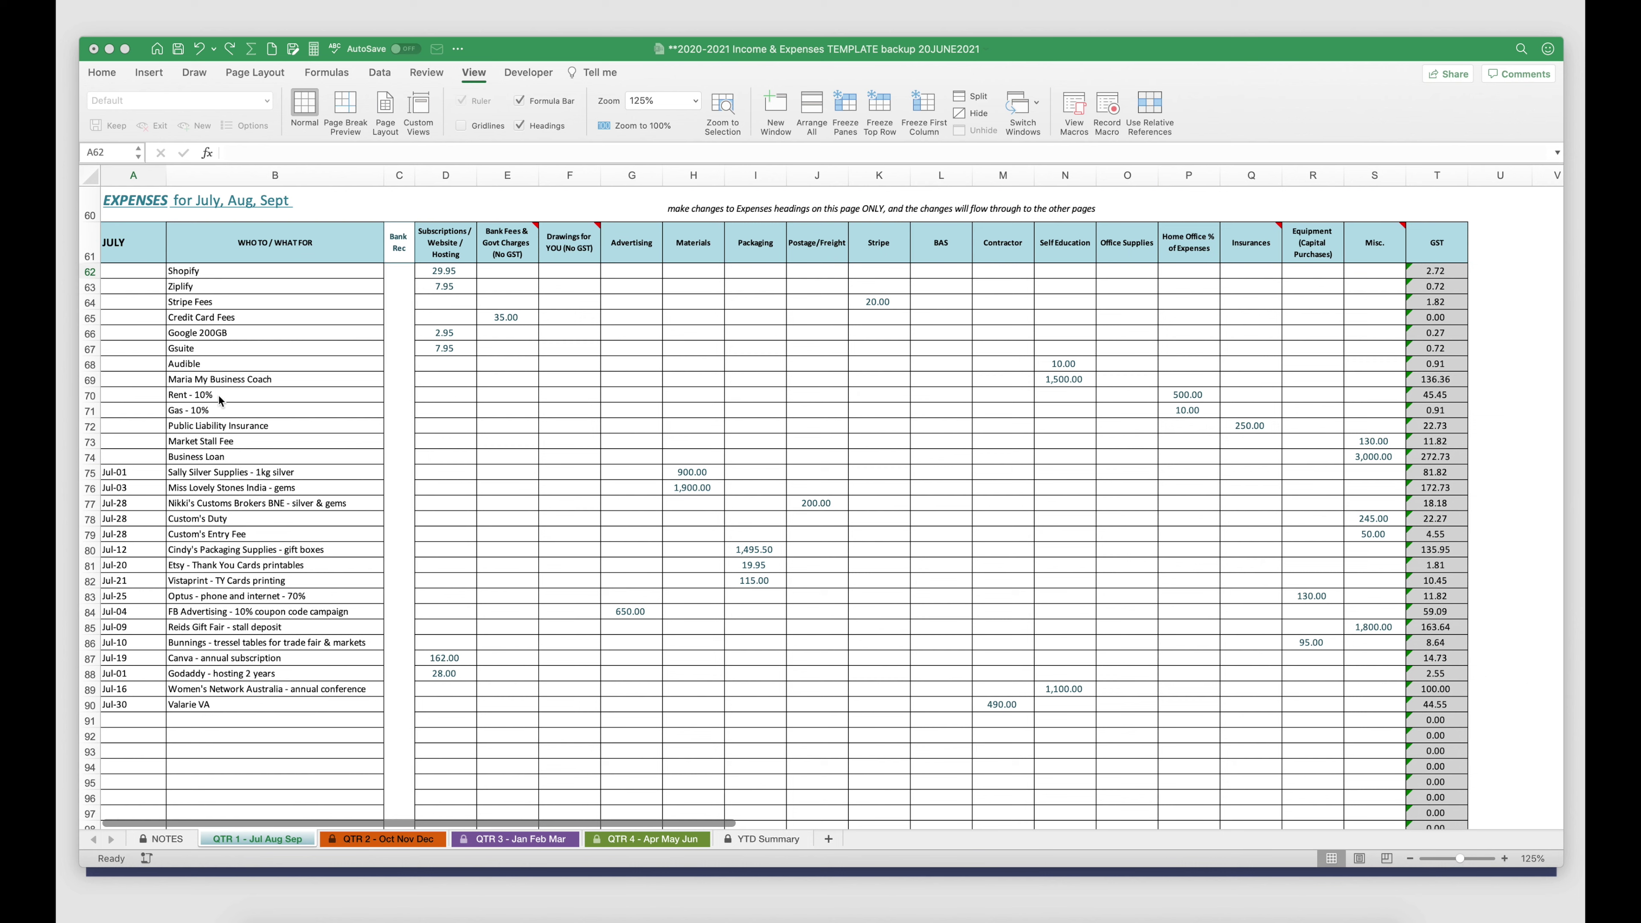
click(113, 424)
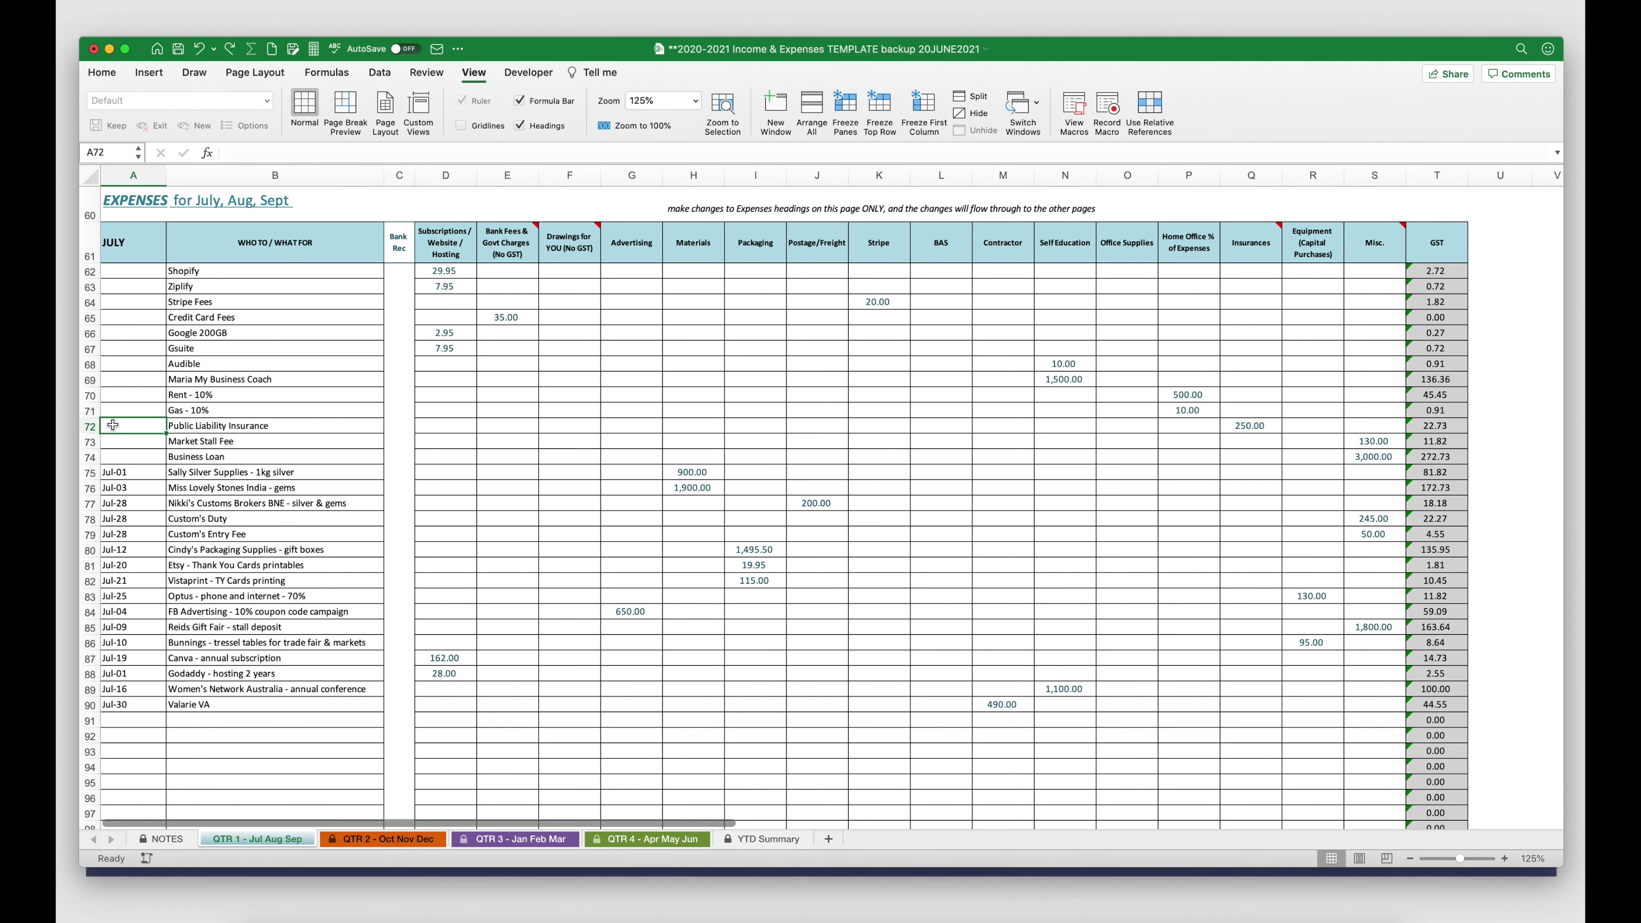
Date row 72 as 1 Jul and change its description to 'QBE - Public Liability Insurance'.
text(1 Jul)
double_click(169, 426)
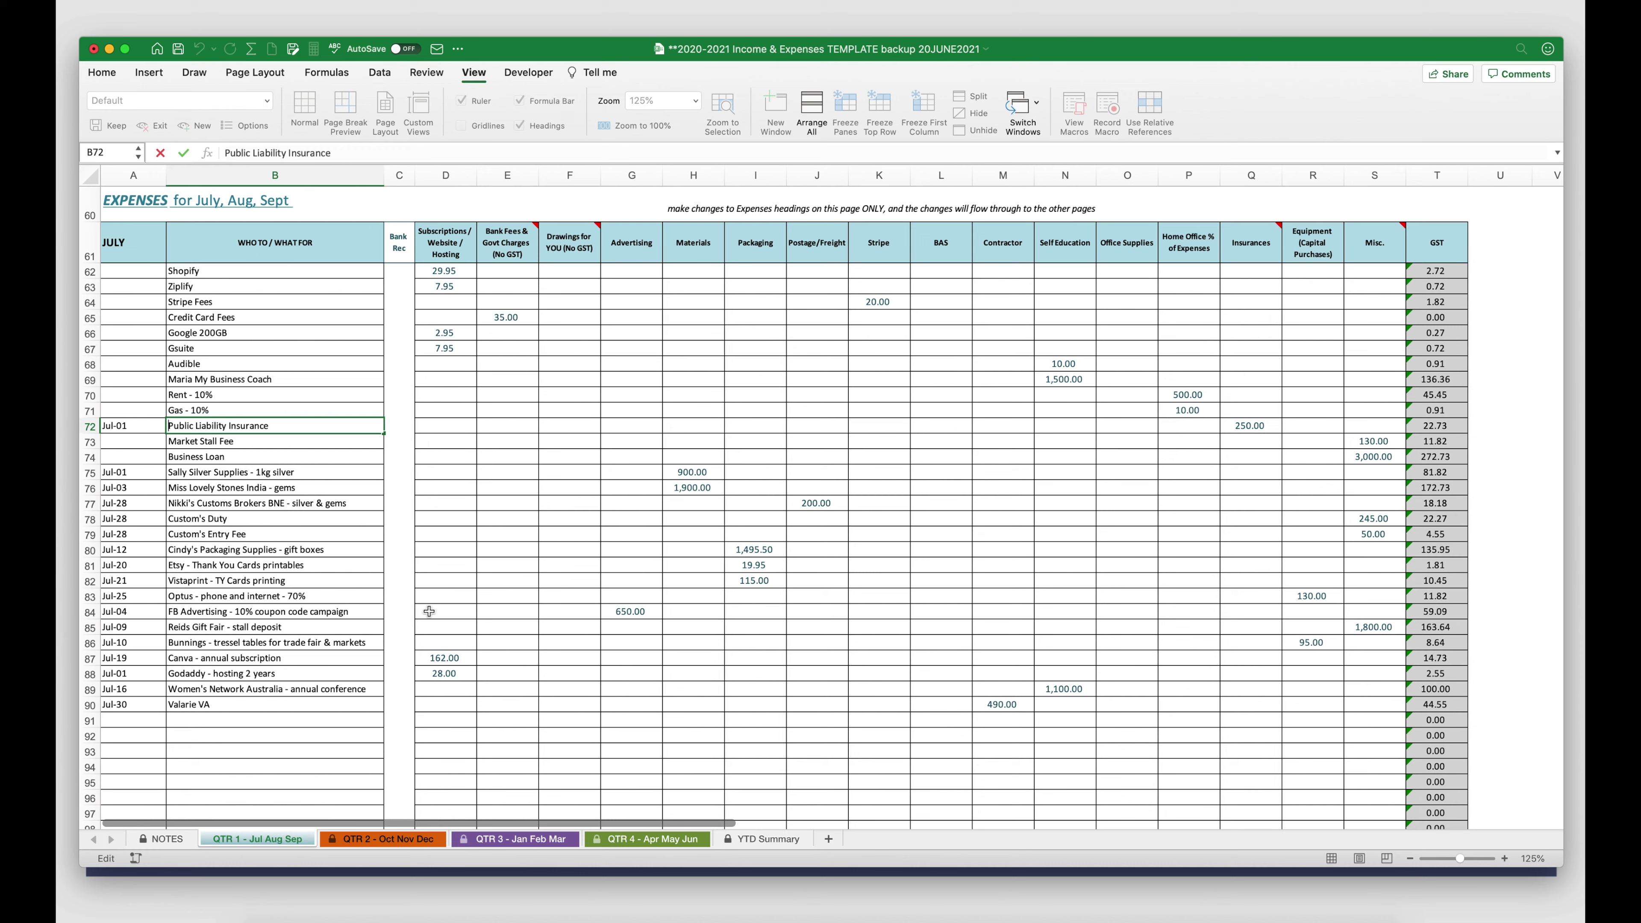
text(QBE -)
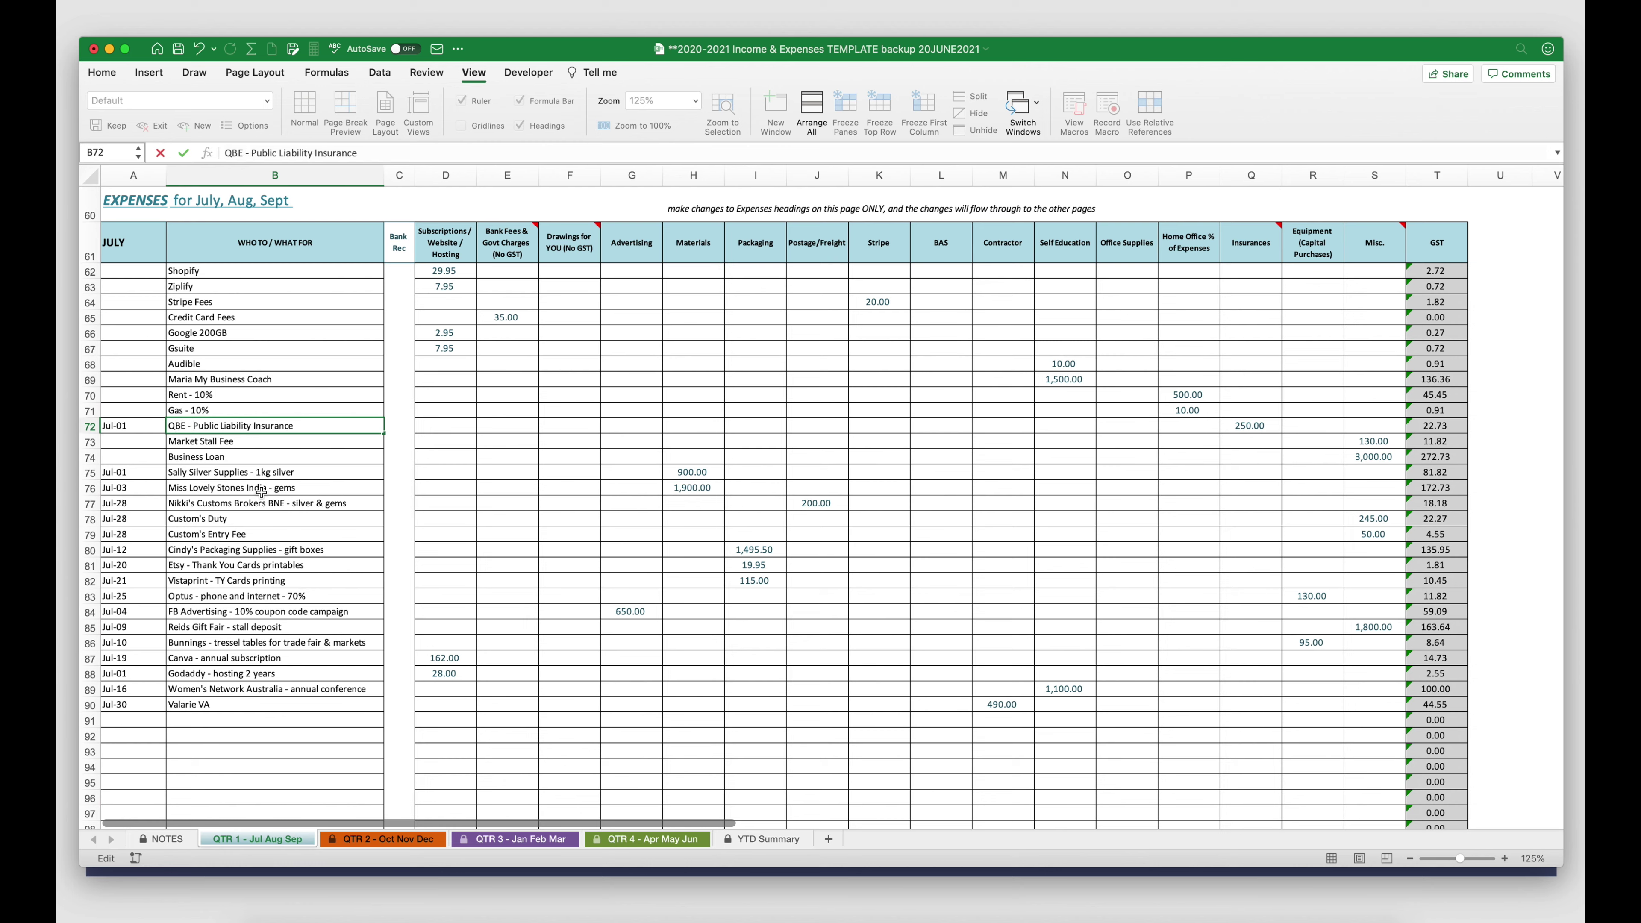
click(135, 432)
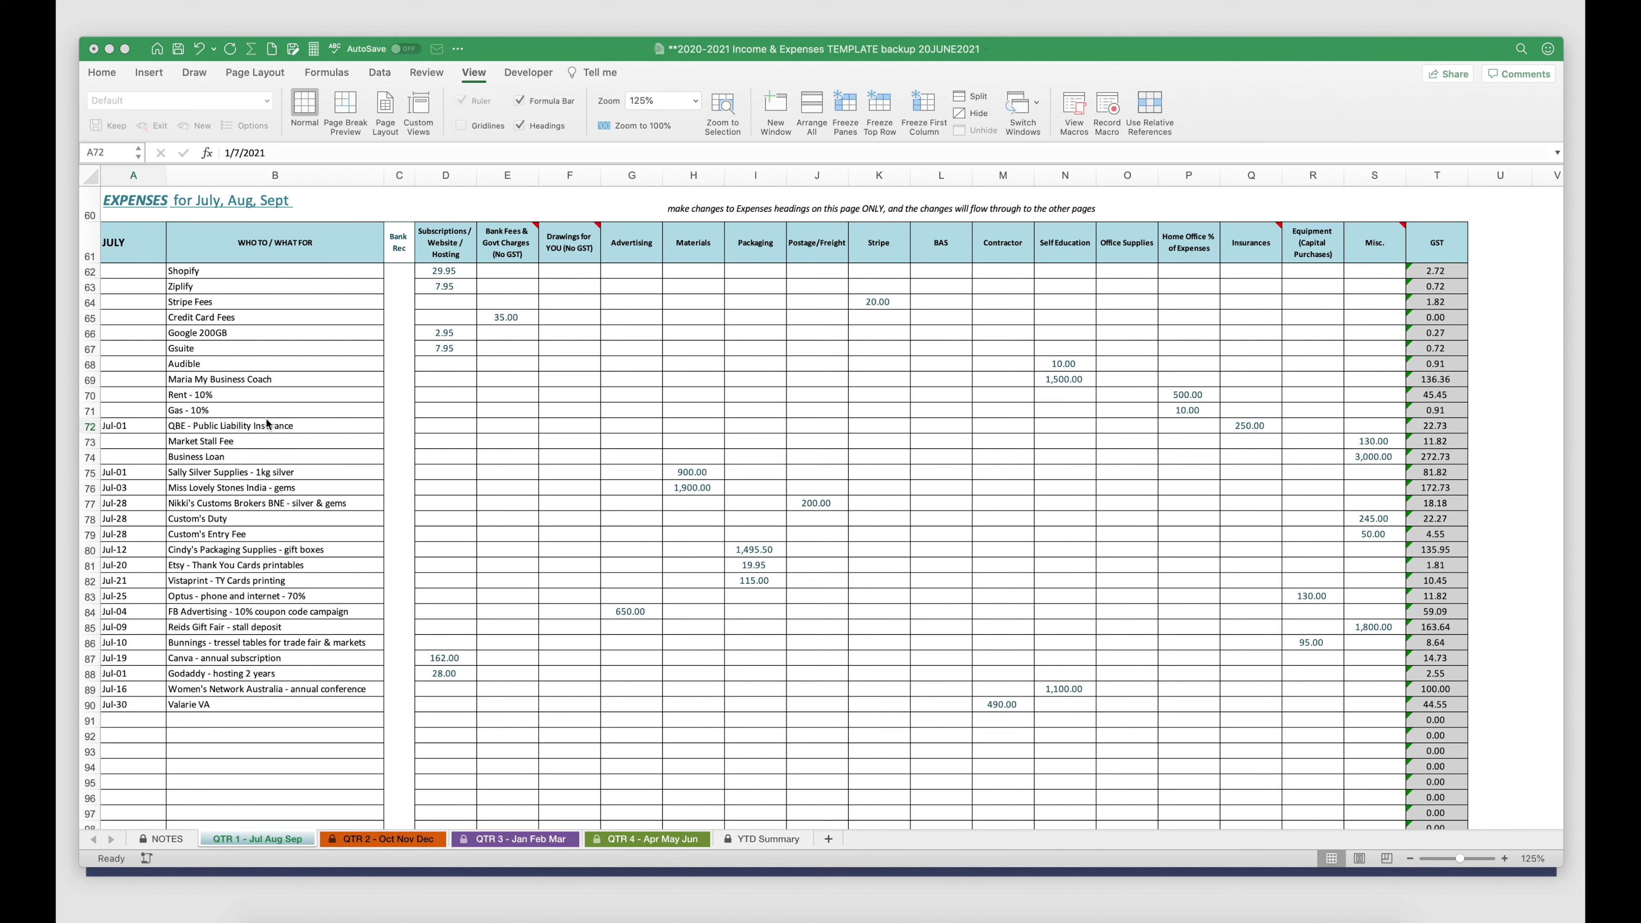
Check the row 72 insurance description, its 250.00 amount and the Bank Rec column.
click(276, 428)
click(210, 427)
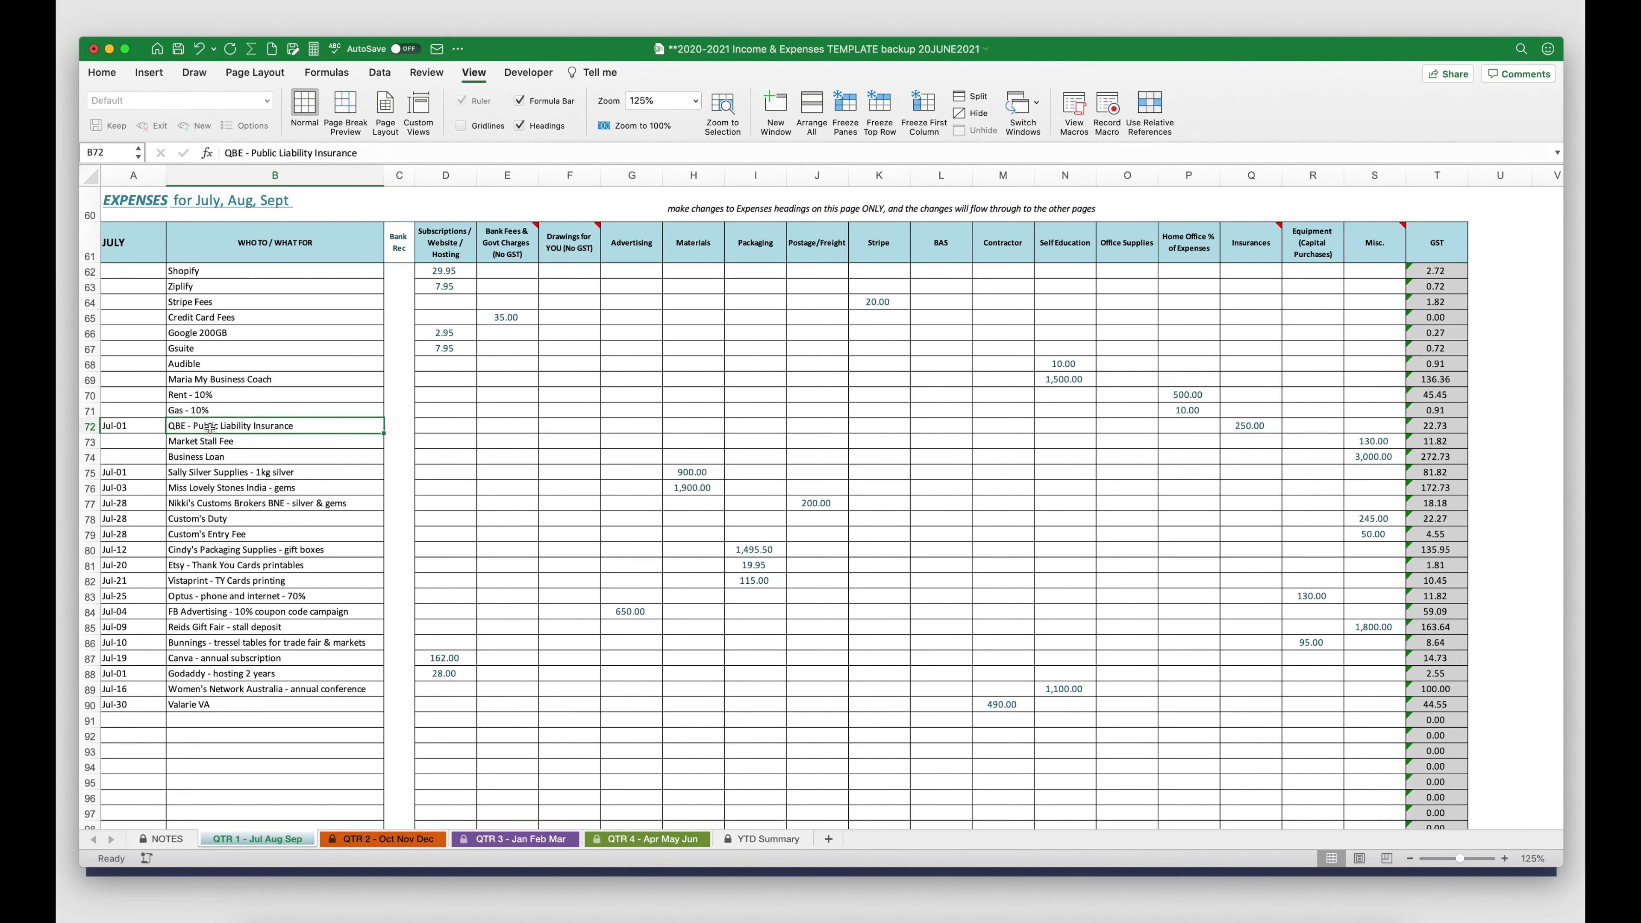
click(1252, 427)
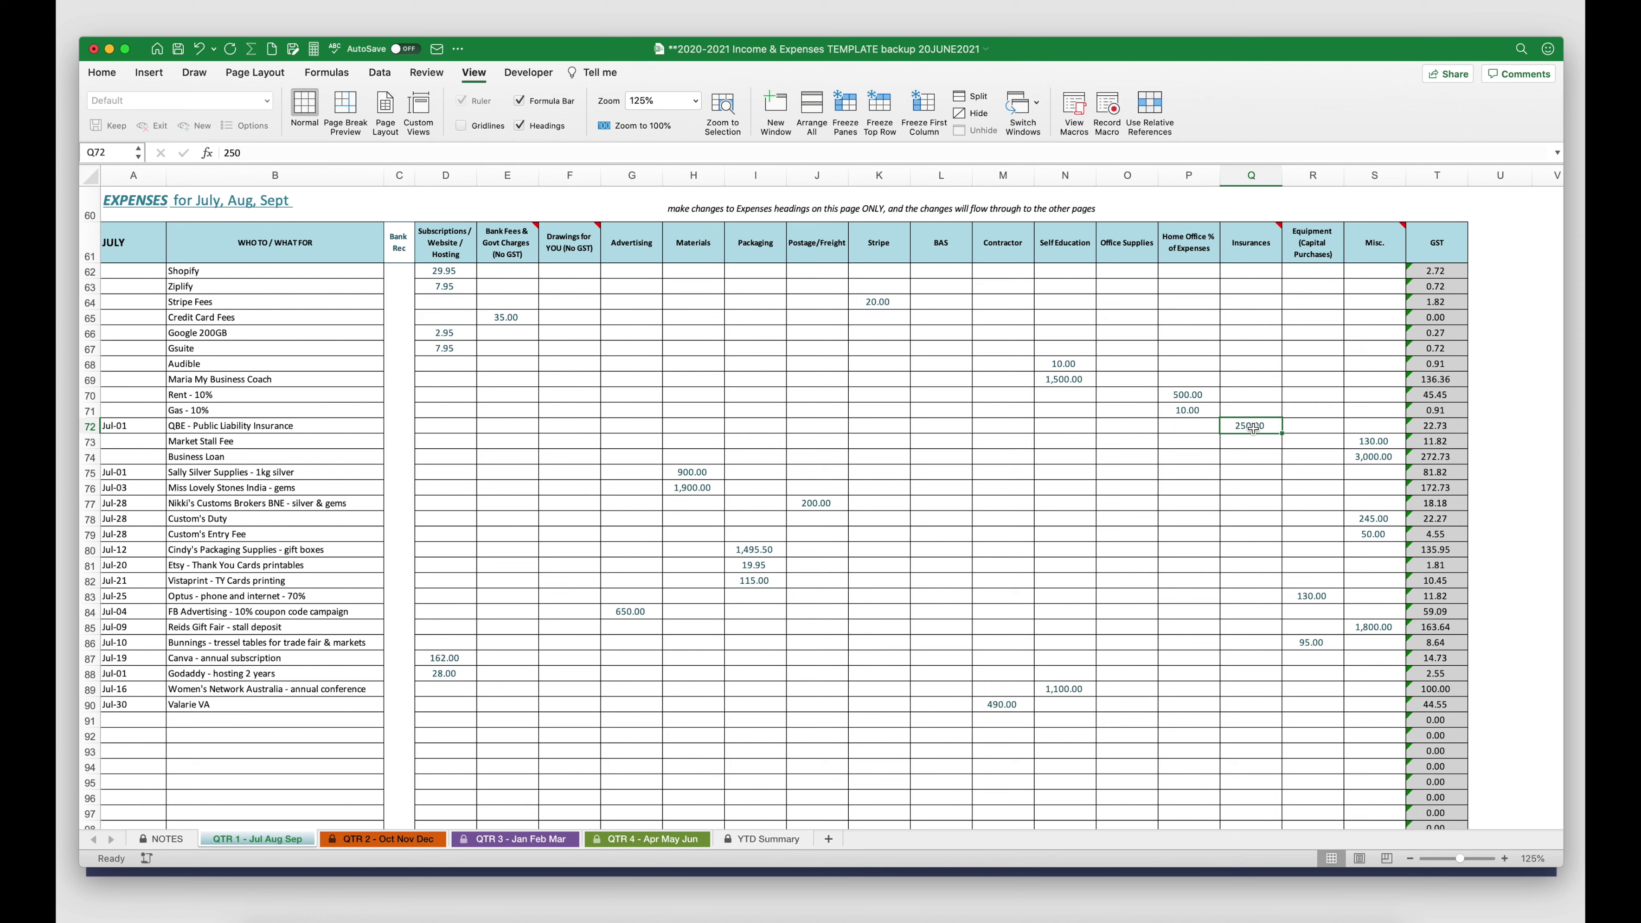
click(395, 424)
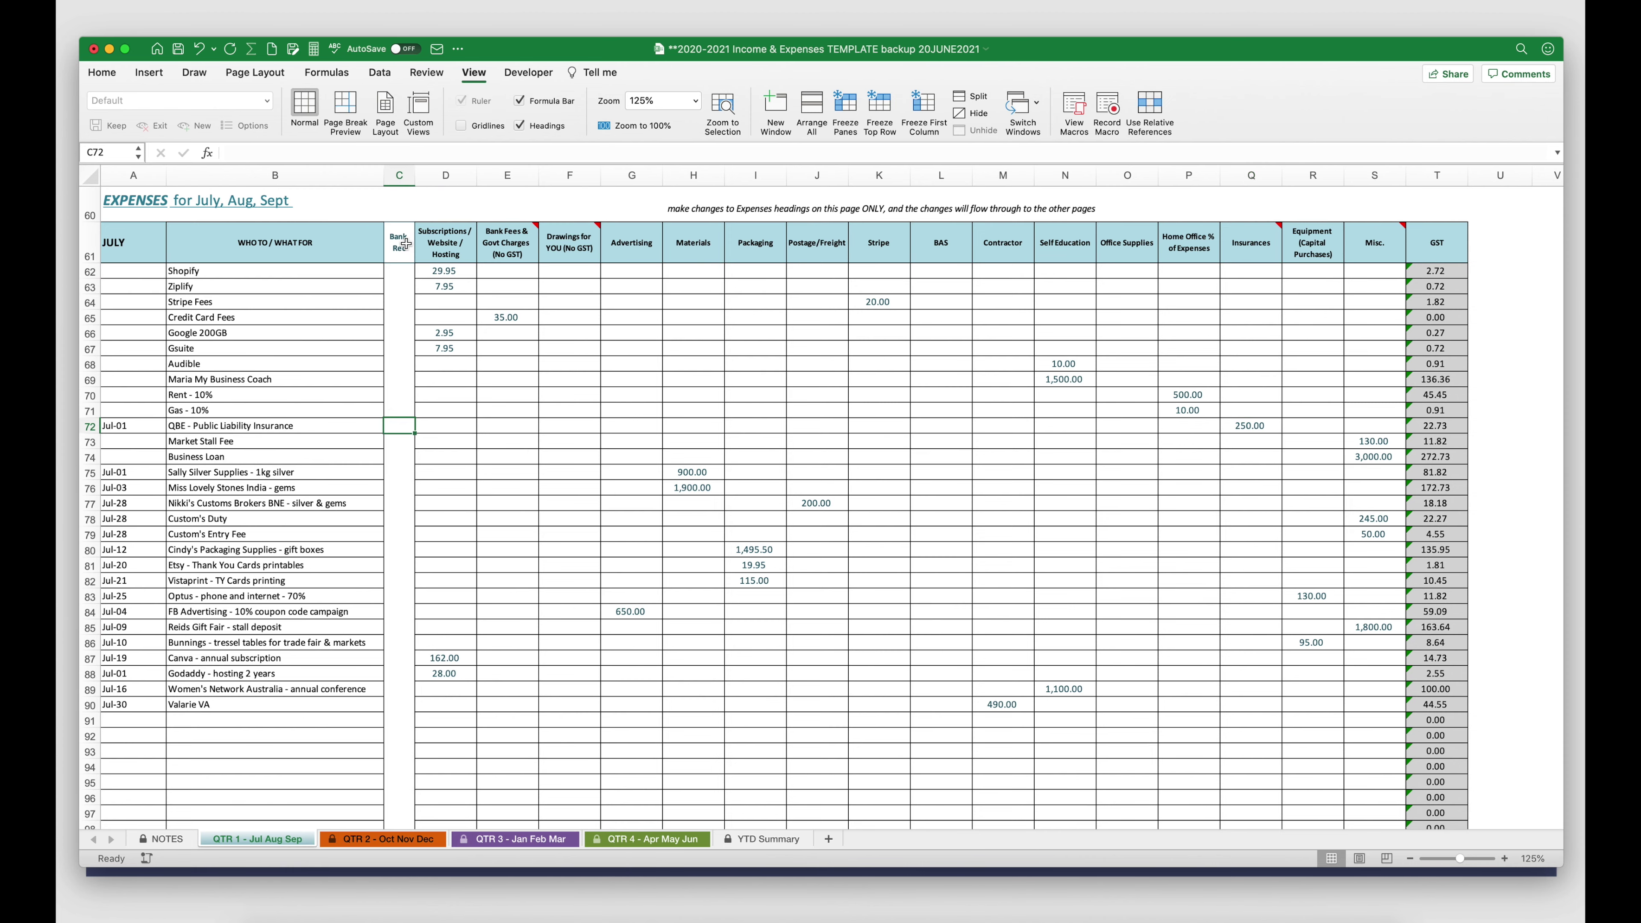
click(401, 175)
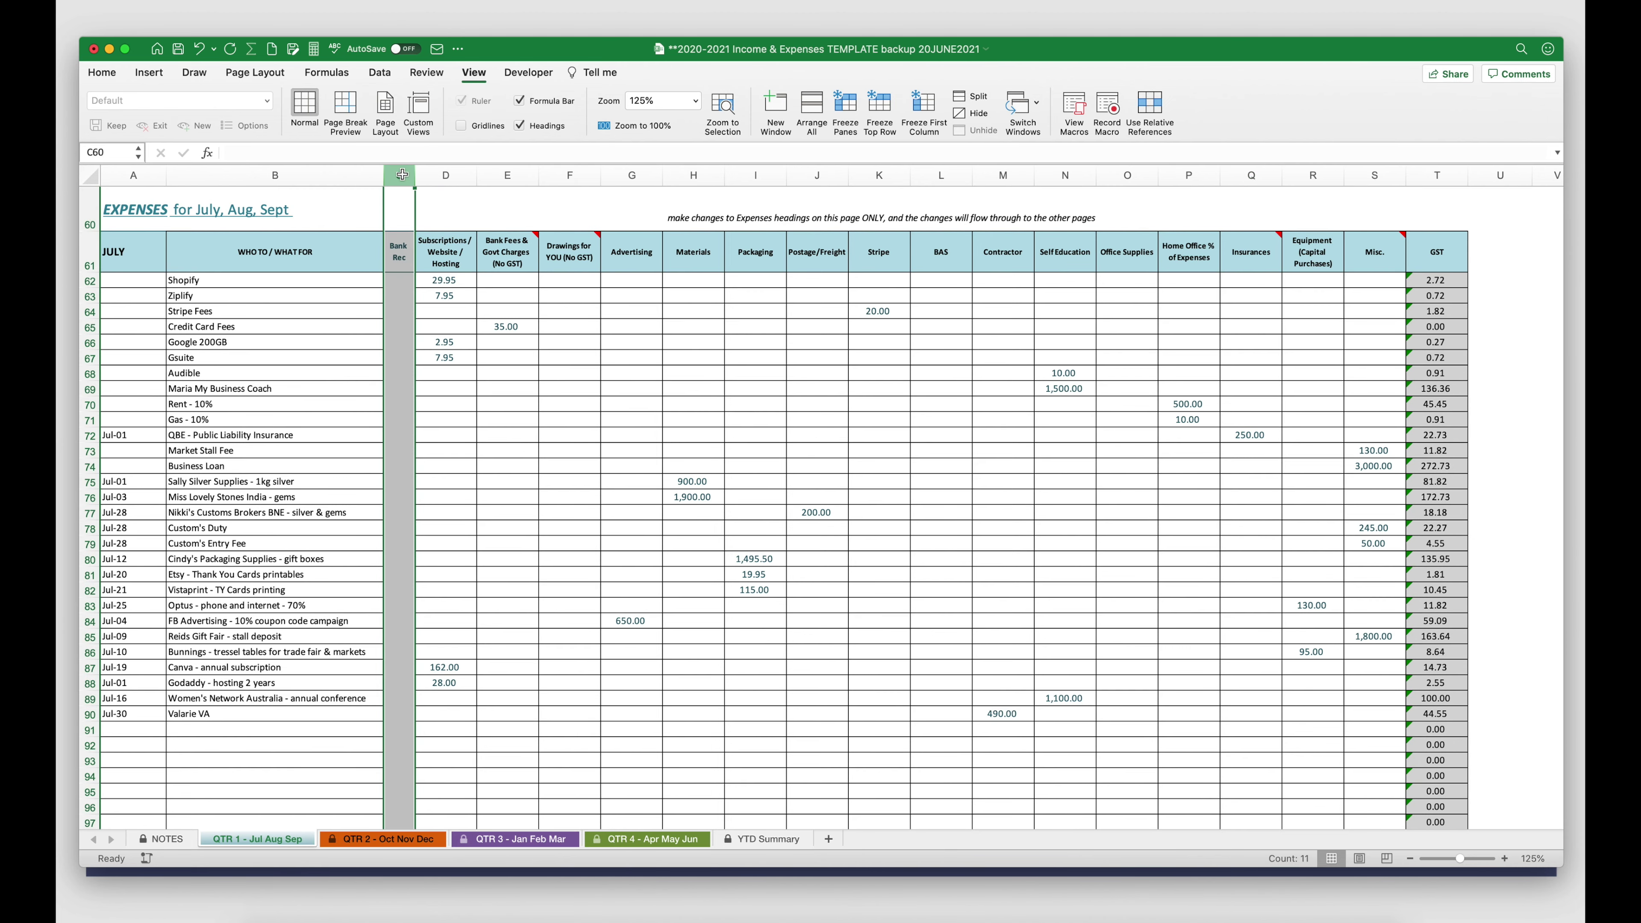
click(393, 436)
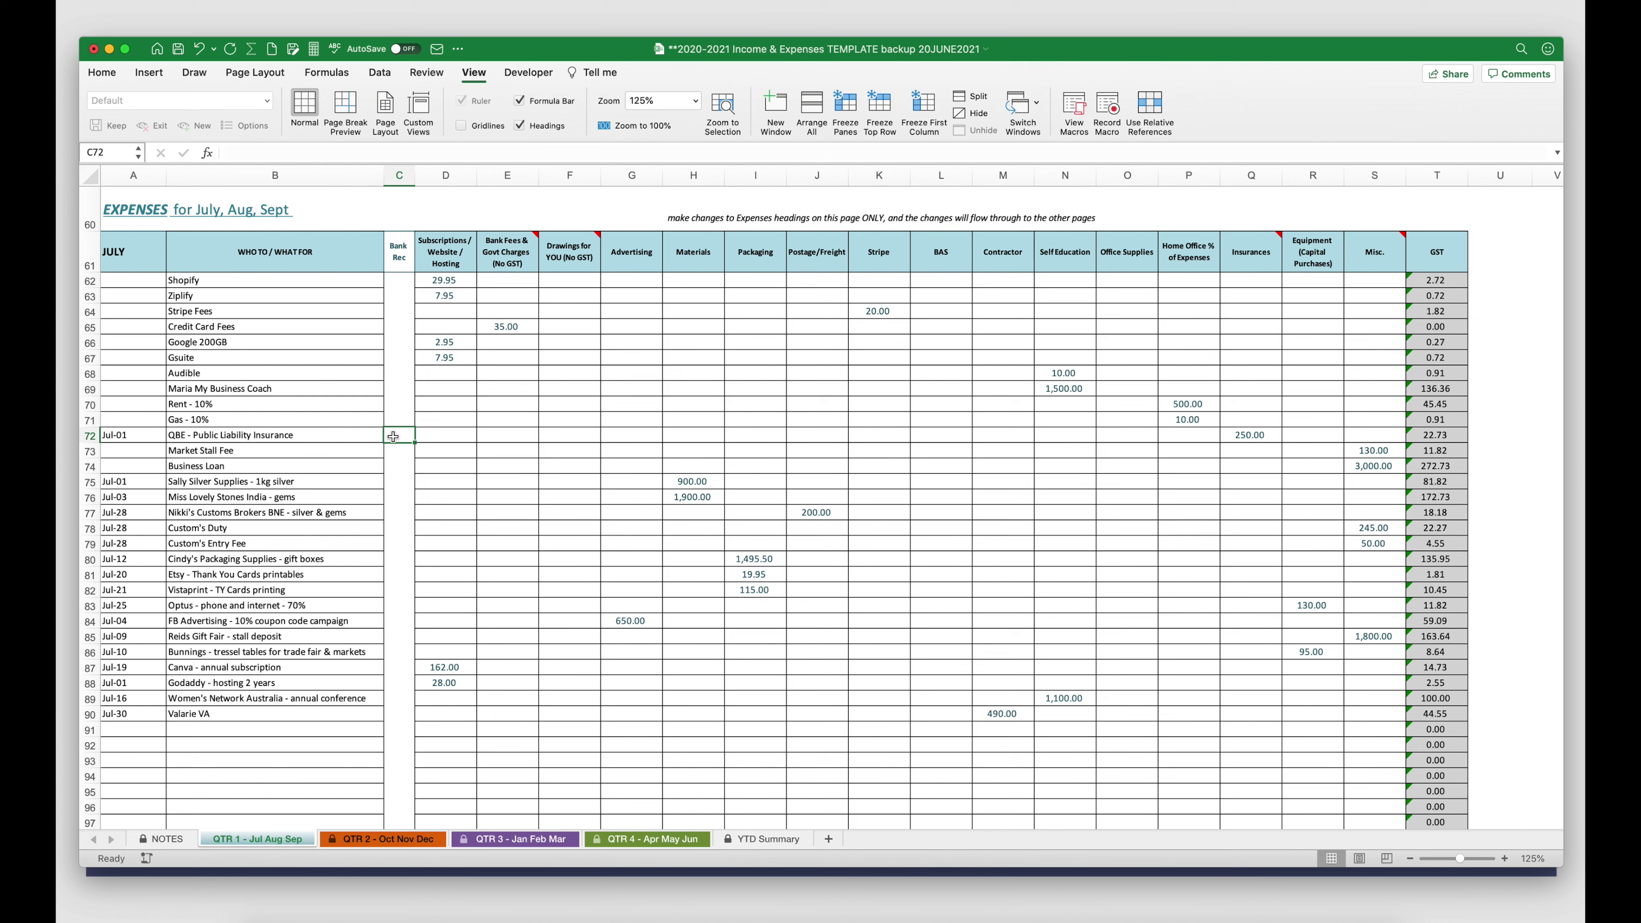
Make the whole QBE insurance row 72 bold.
click(91, 435)
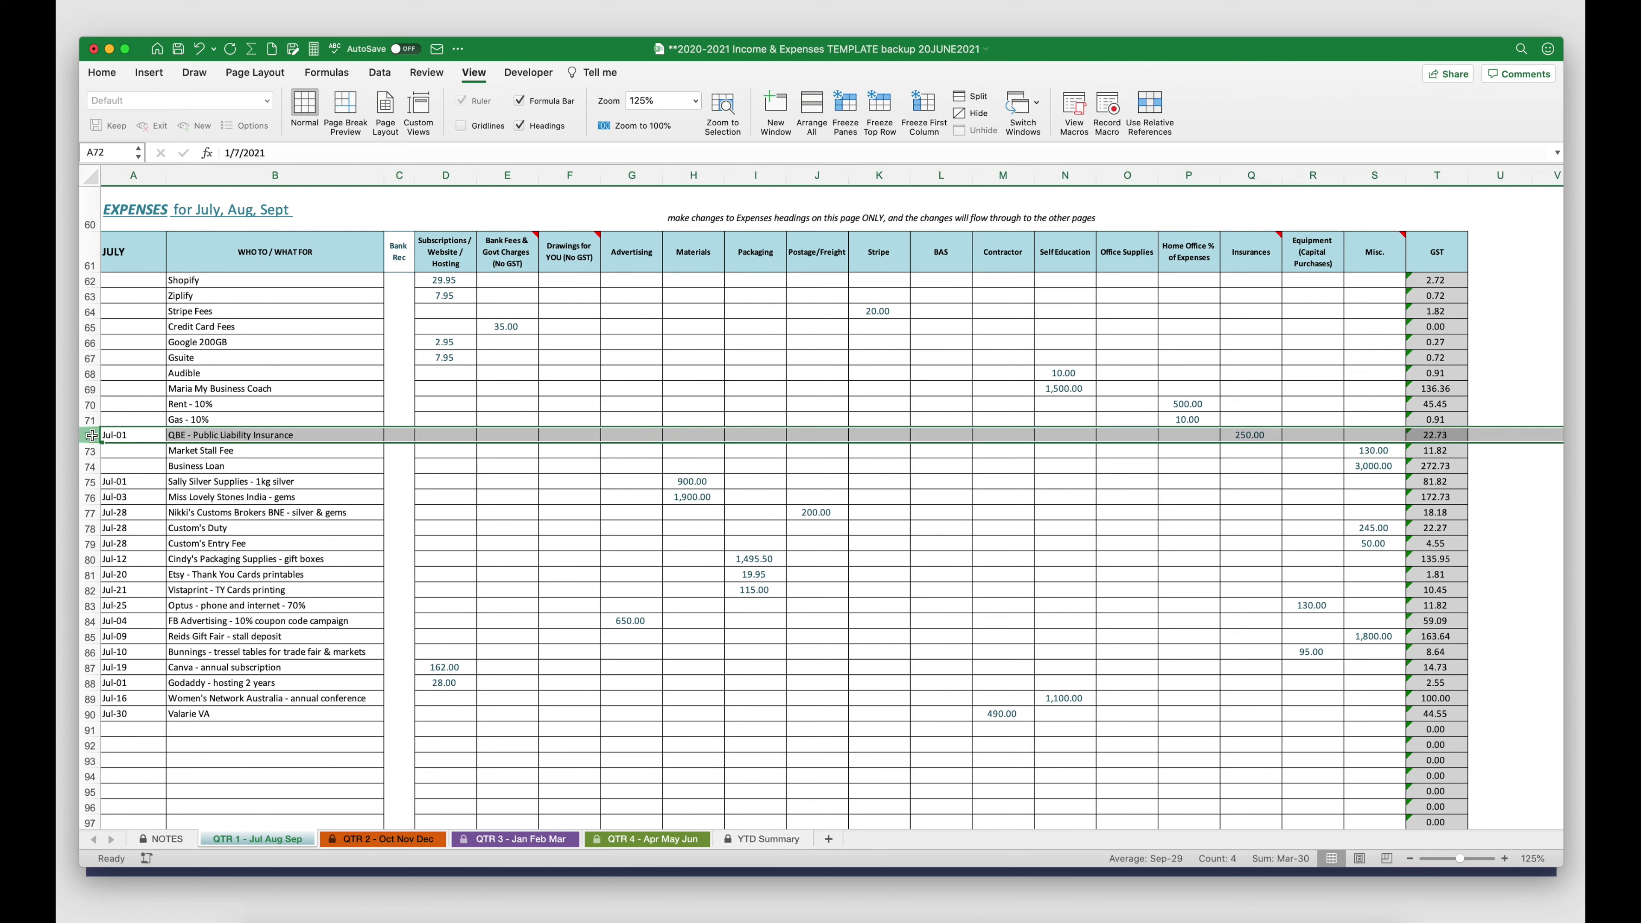
key(super+b)
click(1259, 439)
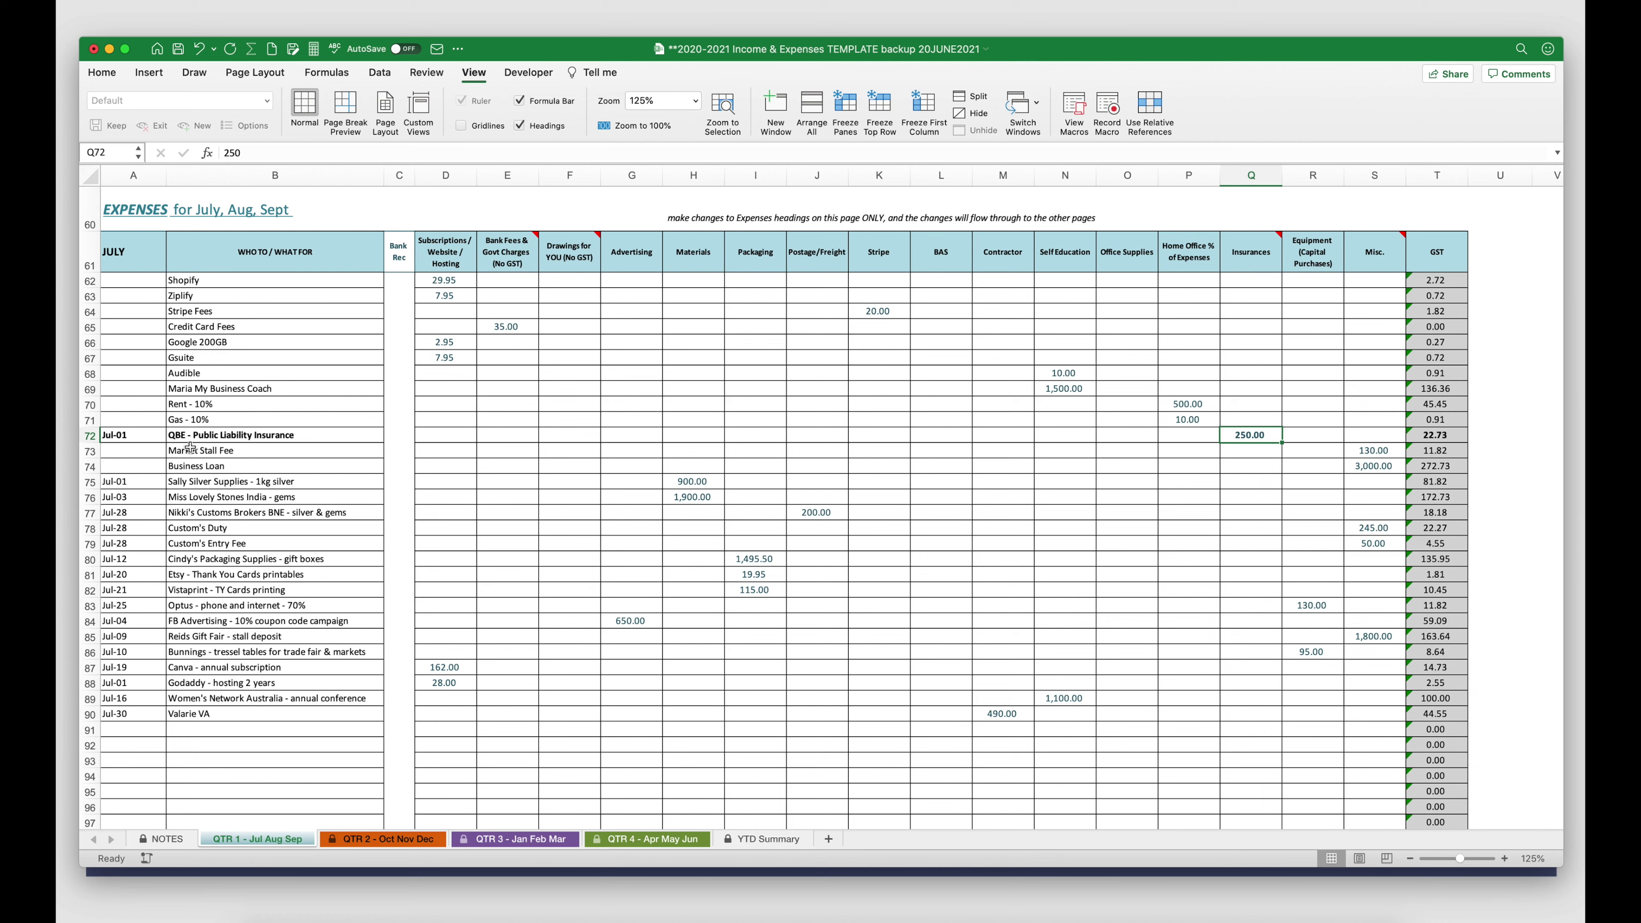
click(205, 730)
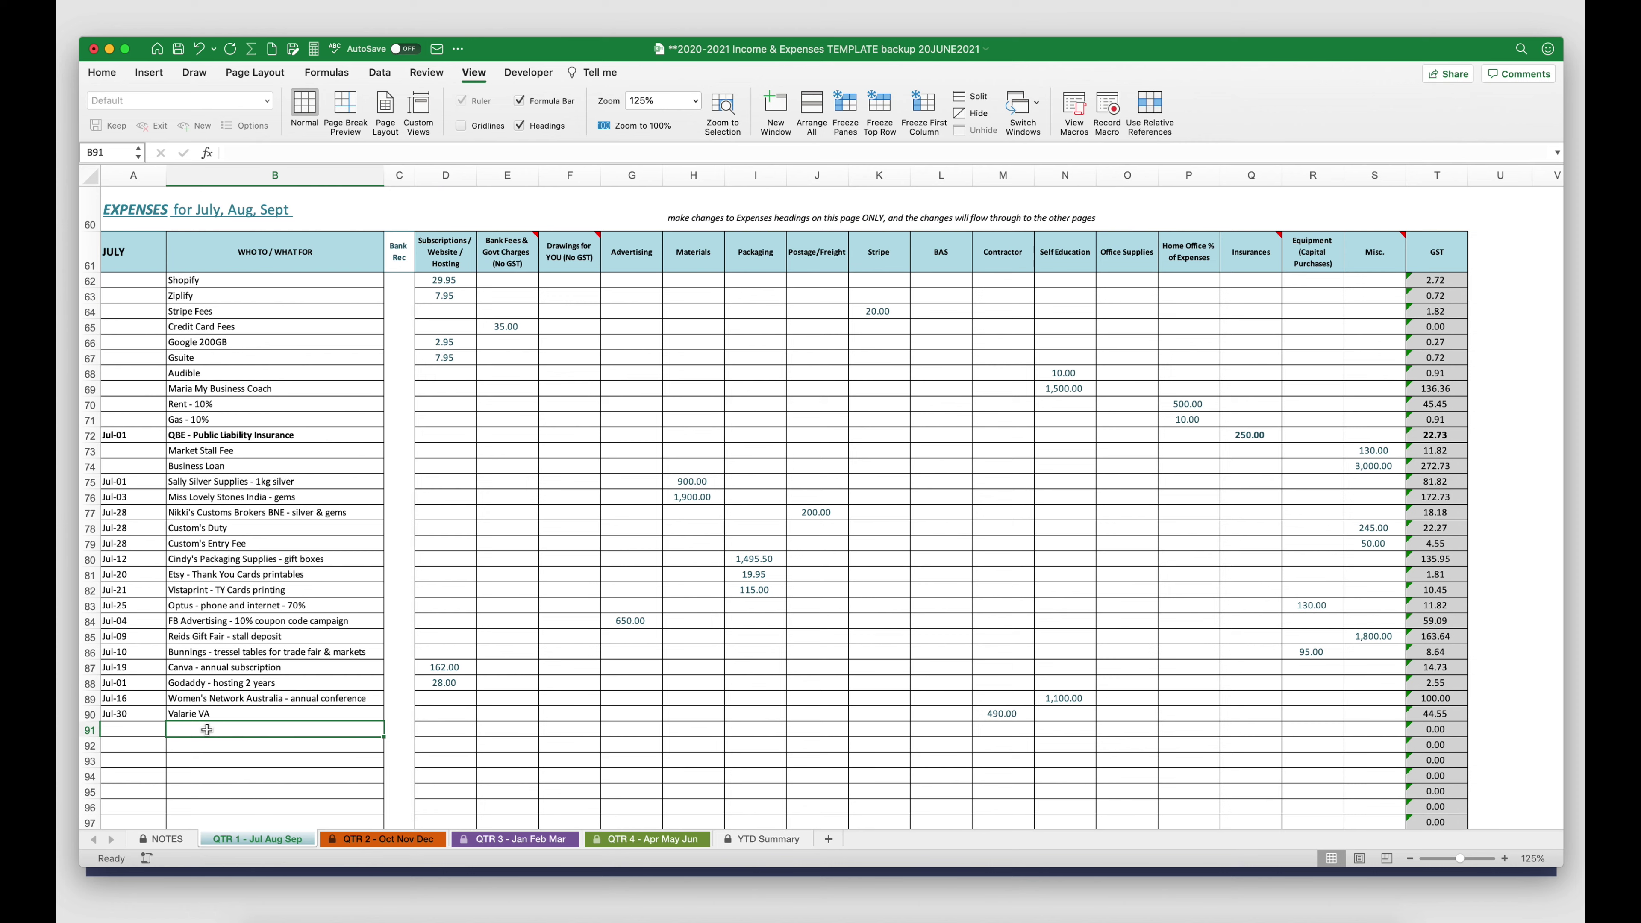
Add a bold 2 Jul 'Officeworks - pens' row 91 with 4.95 under Office Supplies.
text(Officeworks -)
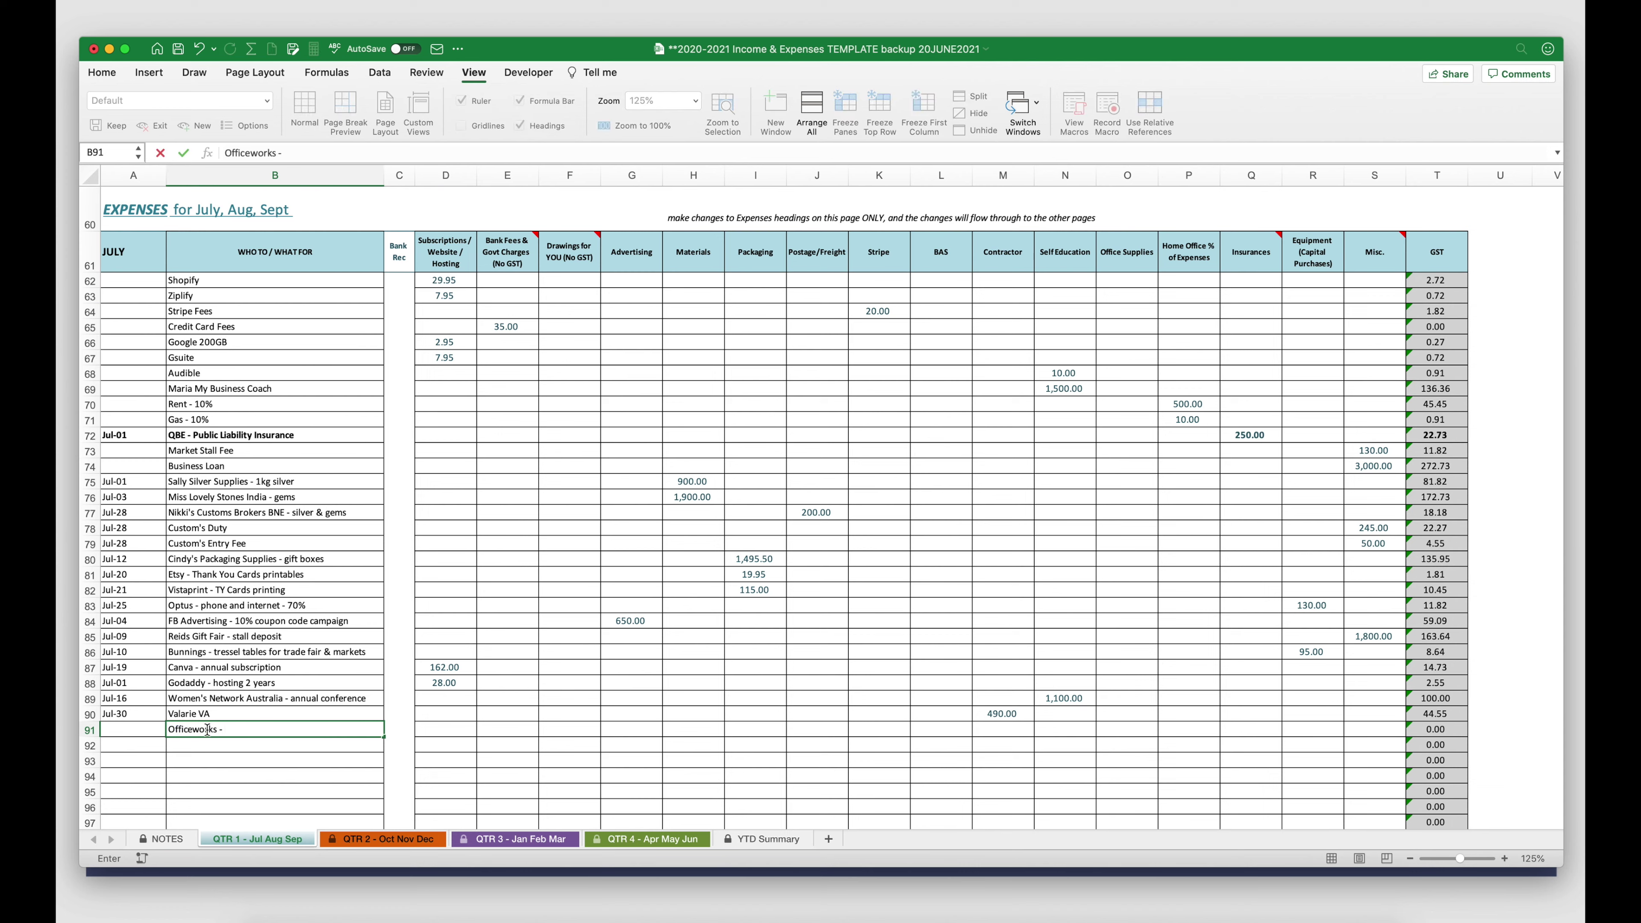
text( pen)
key(Tab)
key(Tab)
key(Tab)
key(Tab)
key(Tab)
key(Tab)
key(Tab)
key(Tab)
key(Tab)
key(Tab)
key(Tab)
key(Tab)
key(Tab)
click(1141, 729)
text(4.9)
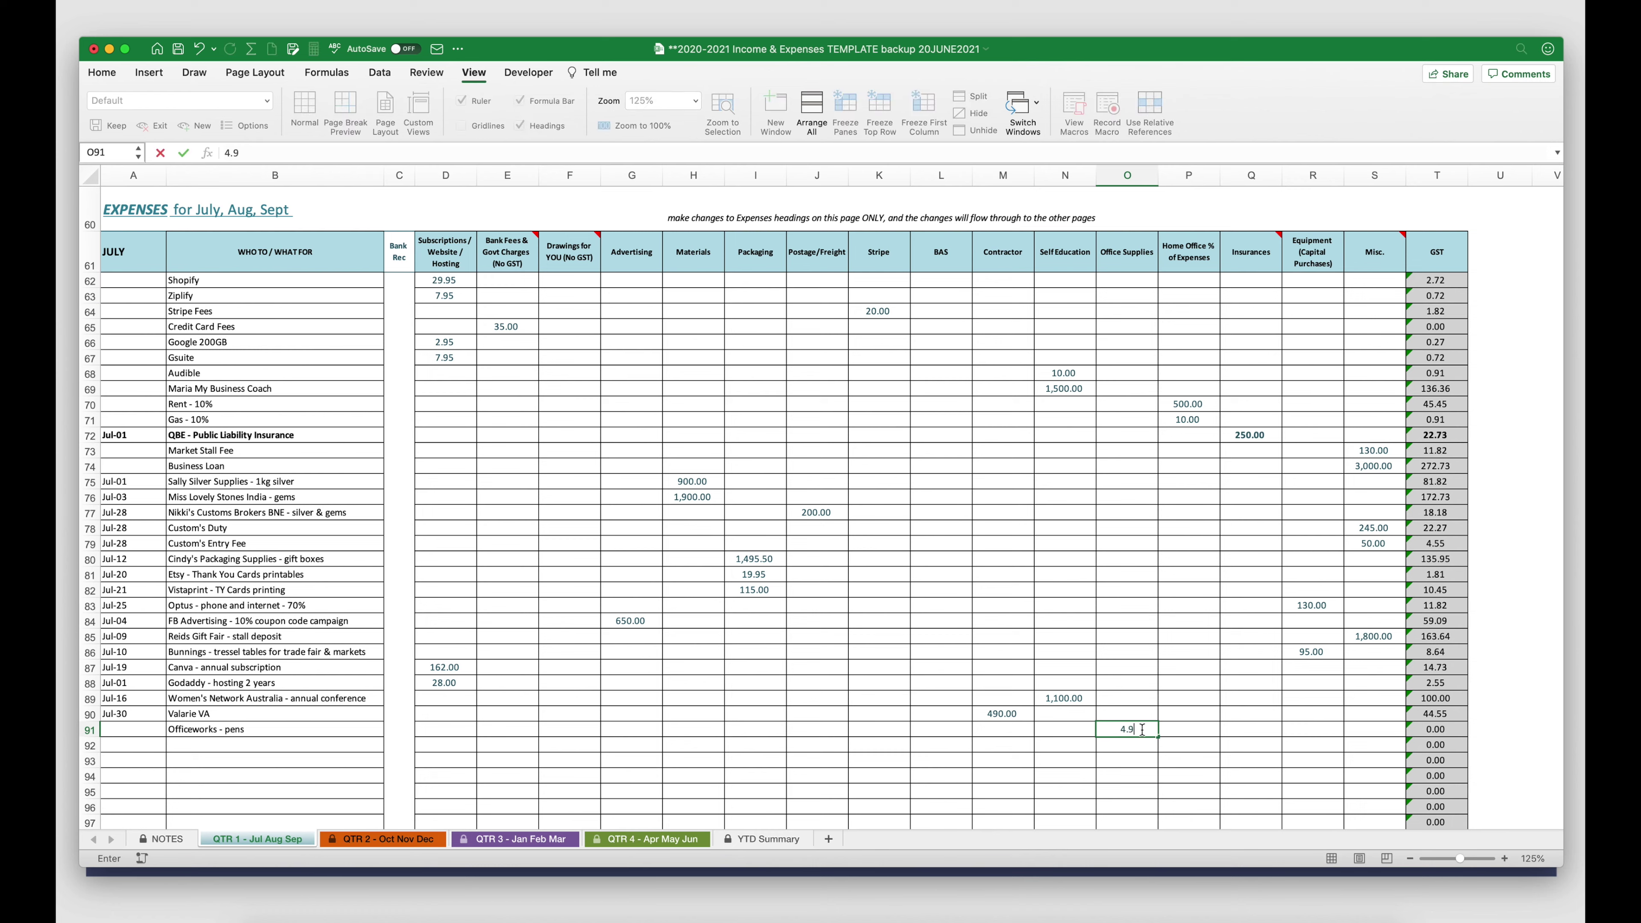
text(5)
key(Tab)
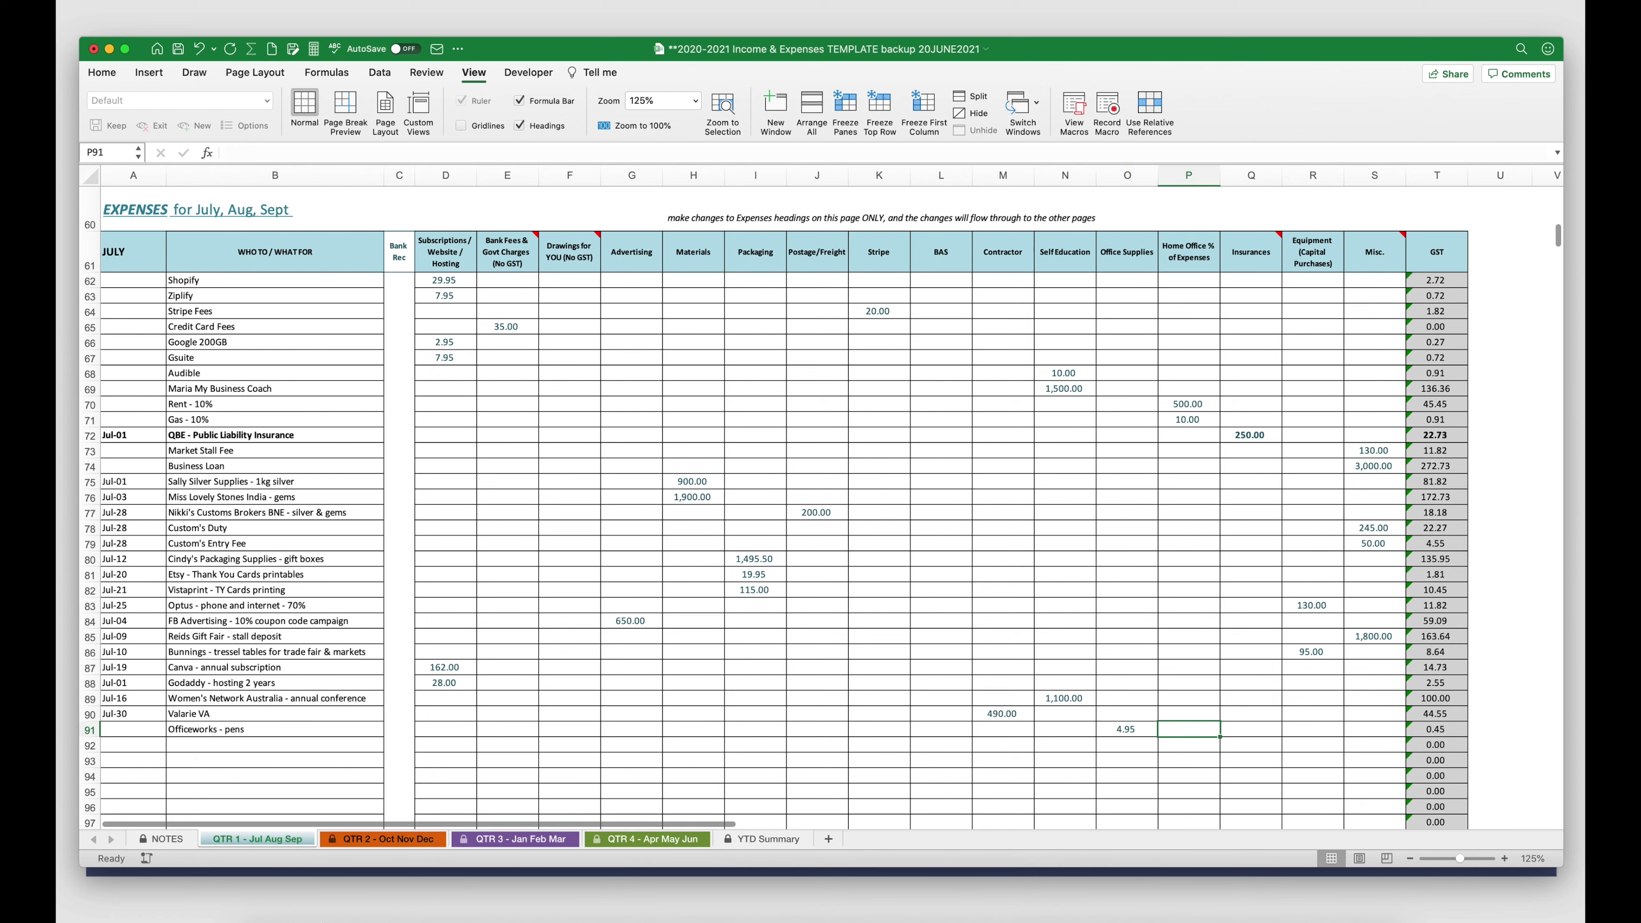
click(133, 729)
text(2 )
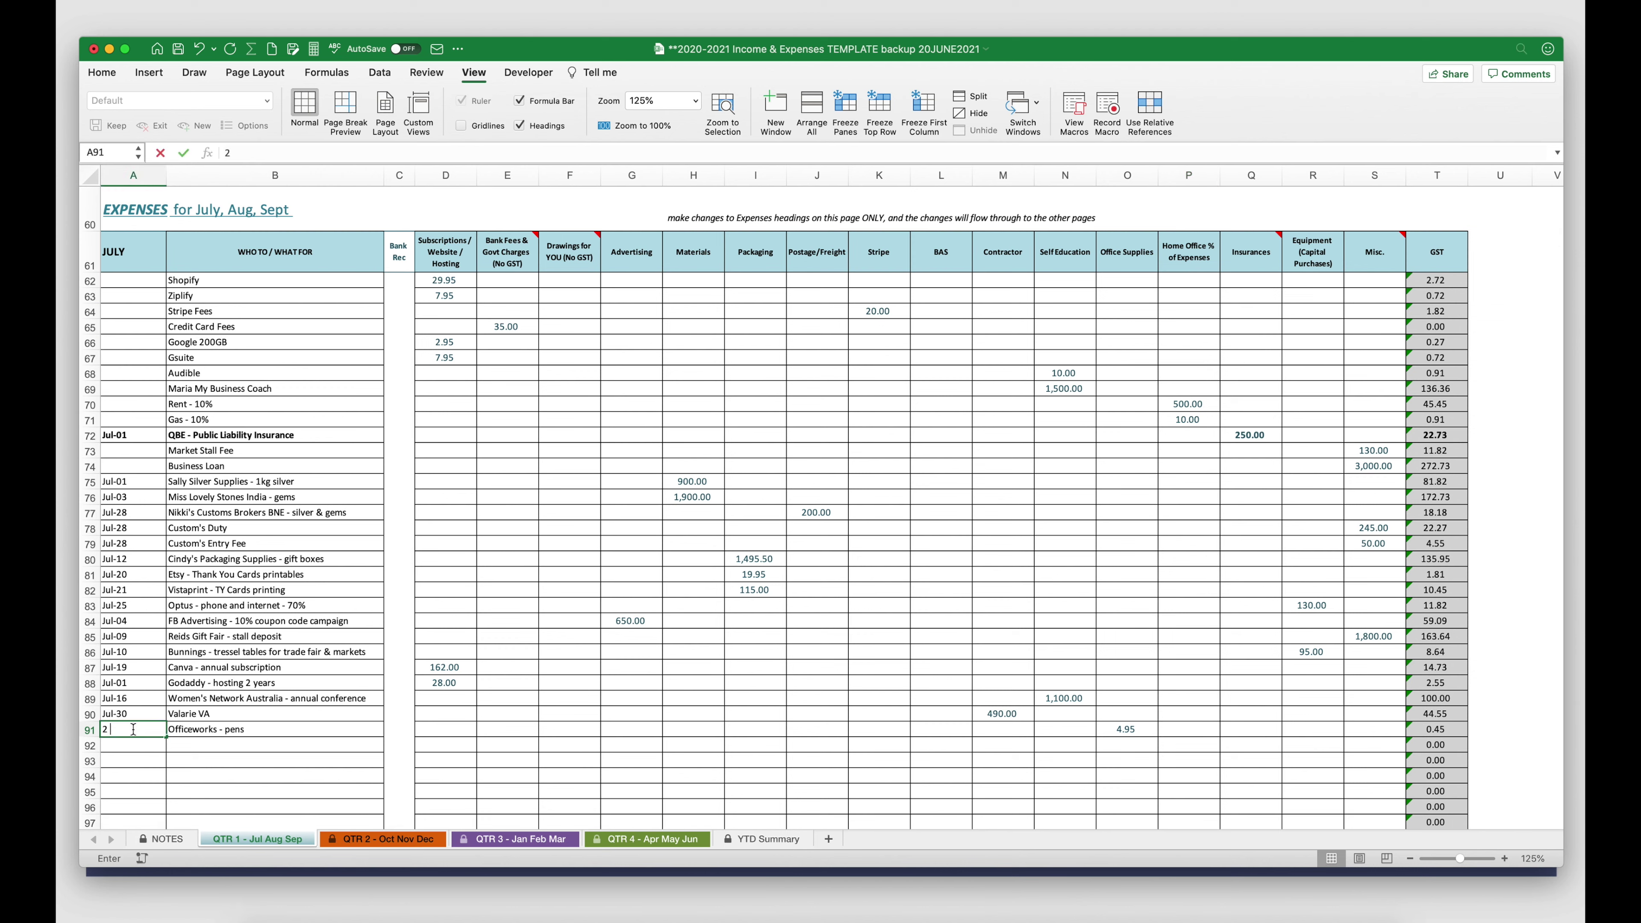
text(Jul)
key(Tab)
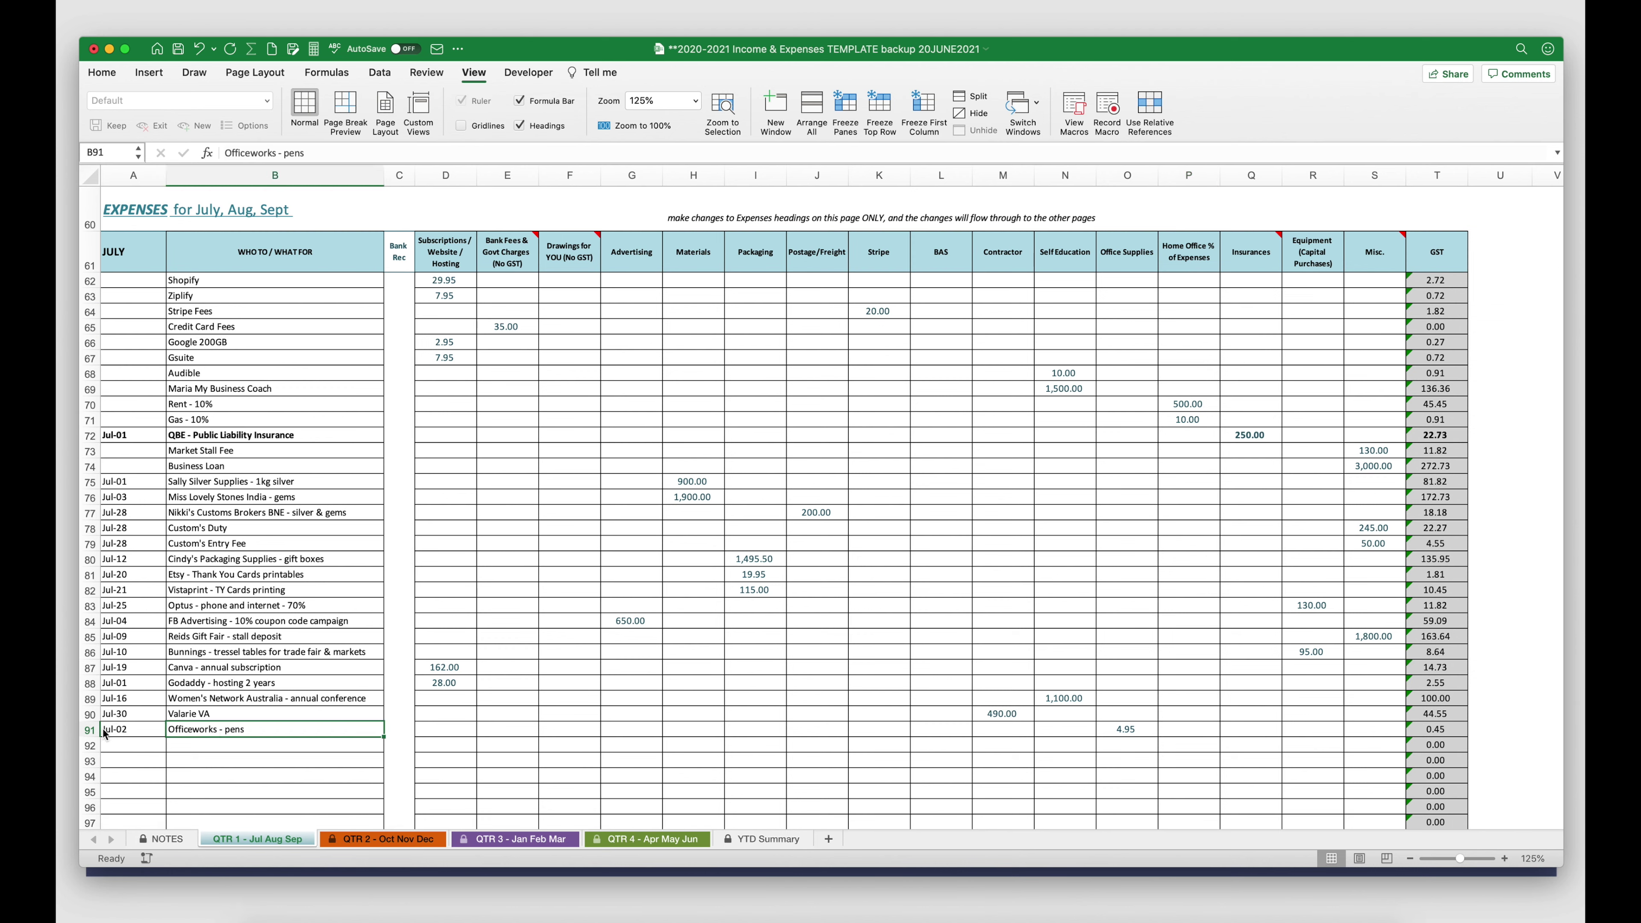
click(89, 729)
key(super+b)
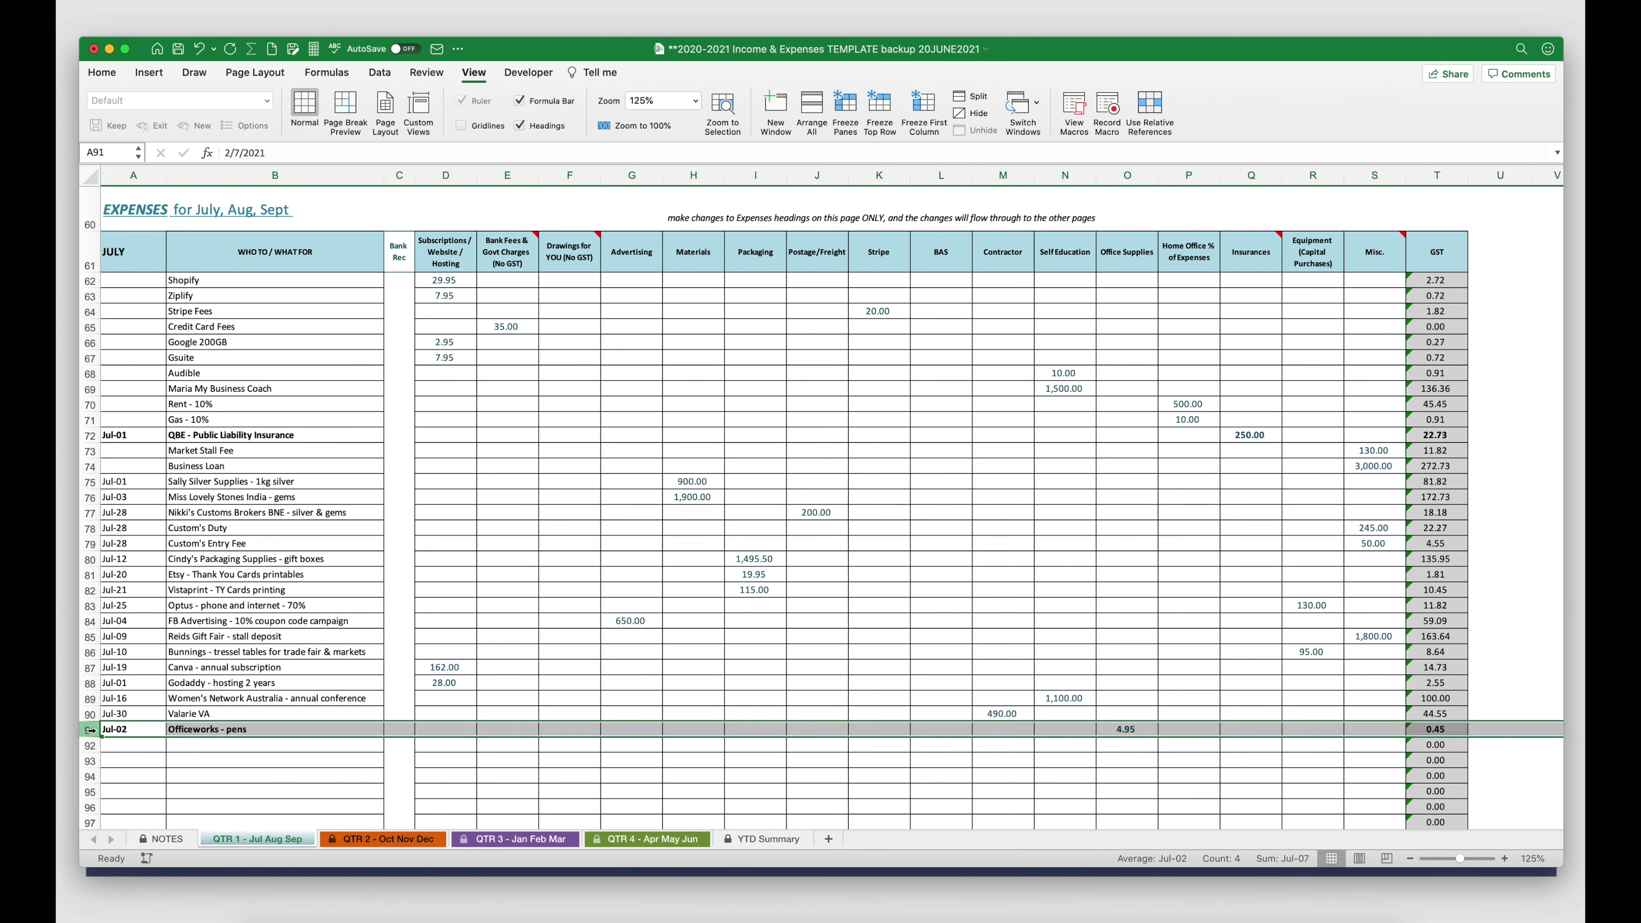
click(402, 729)
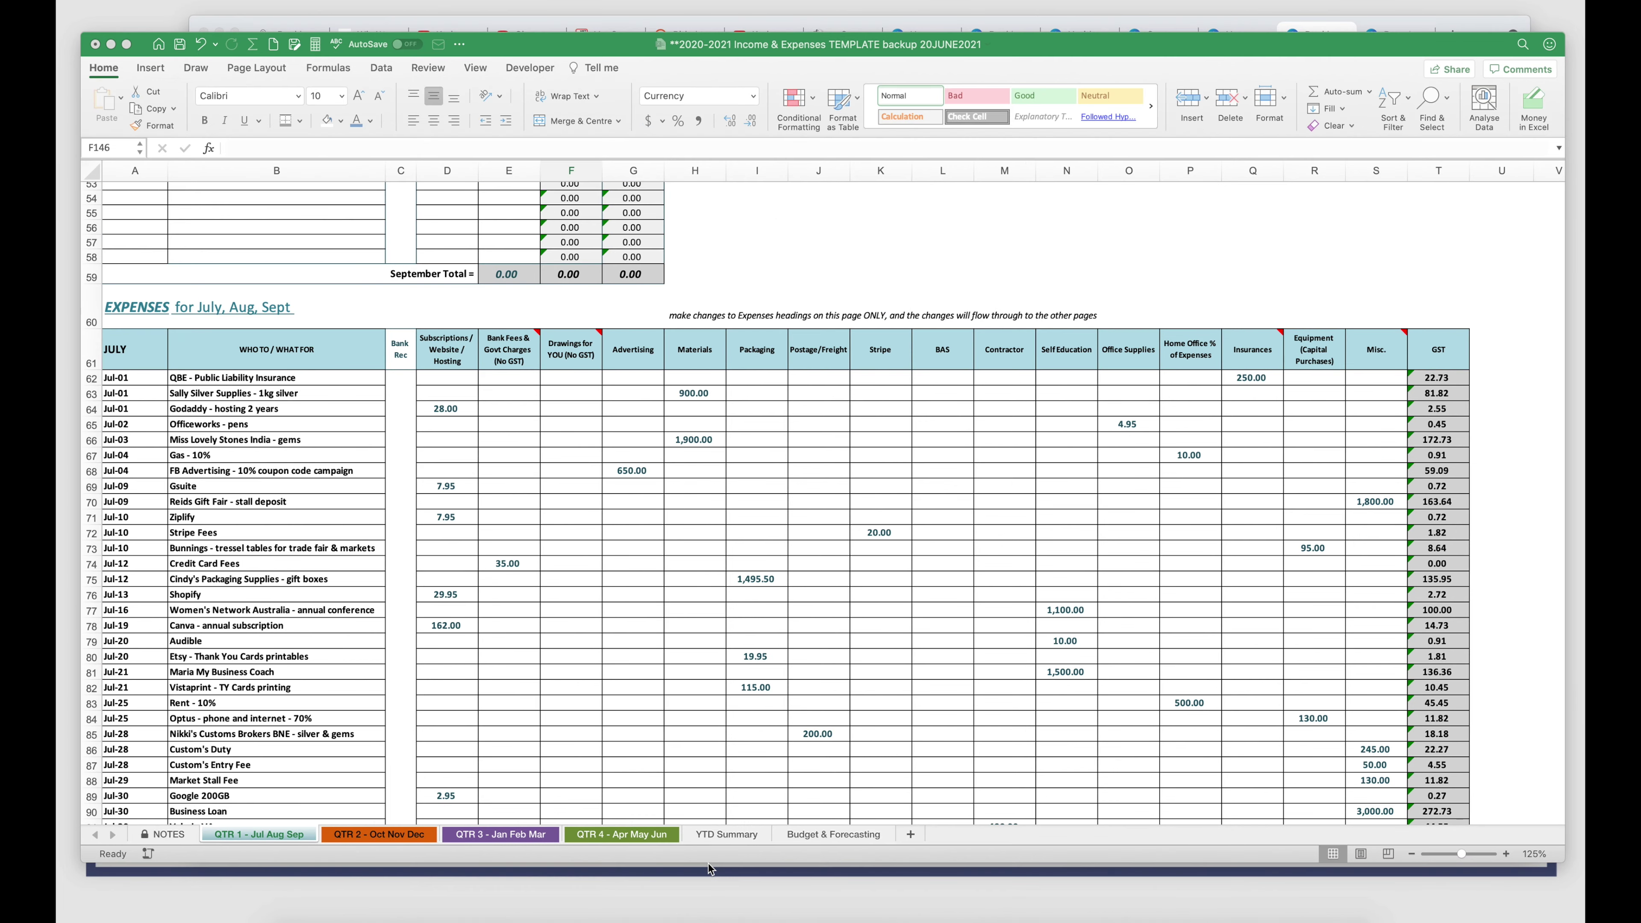
Scroll through the July expense rows to review their dates and bolding.
scroll(664, 374, up, 9)
scroll(664, 374, up, 9)
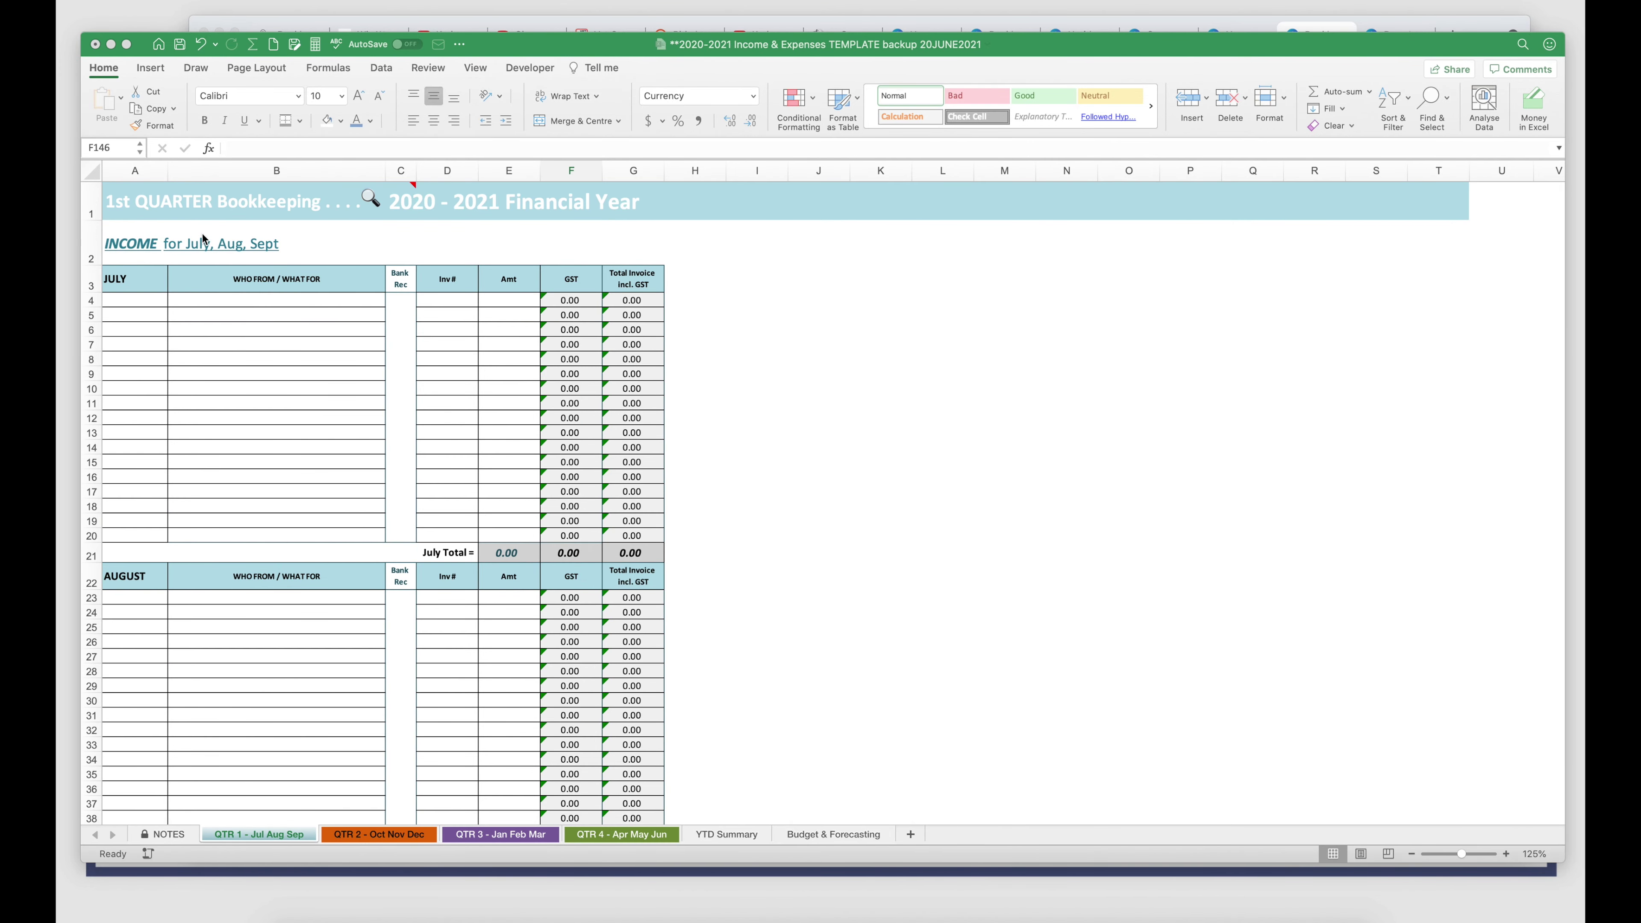
scroll(453, 320, down, 15)
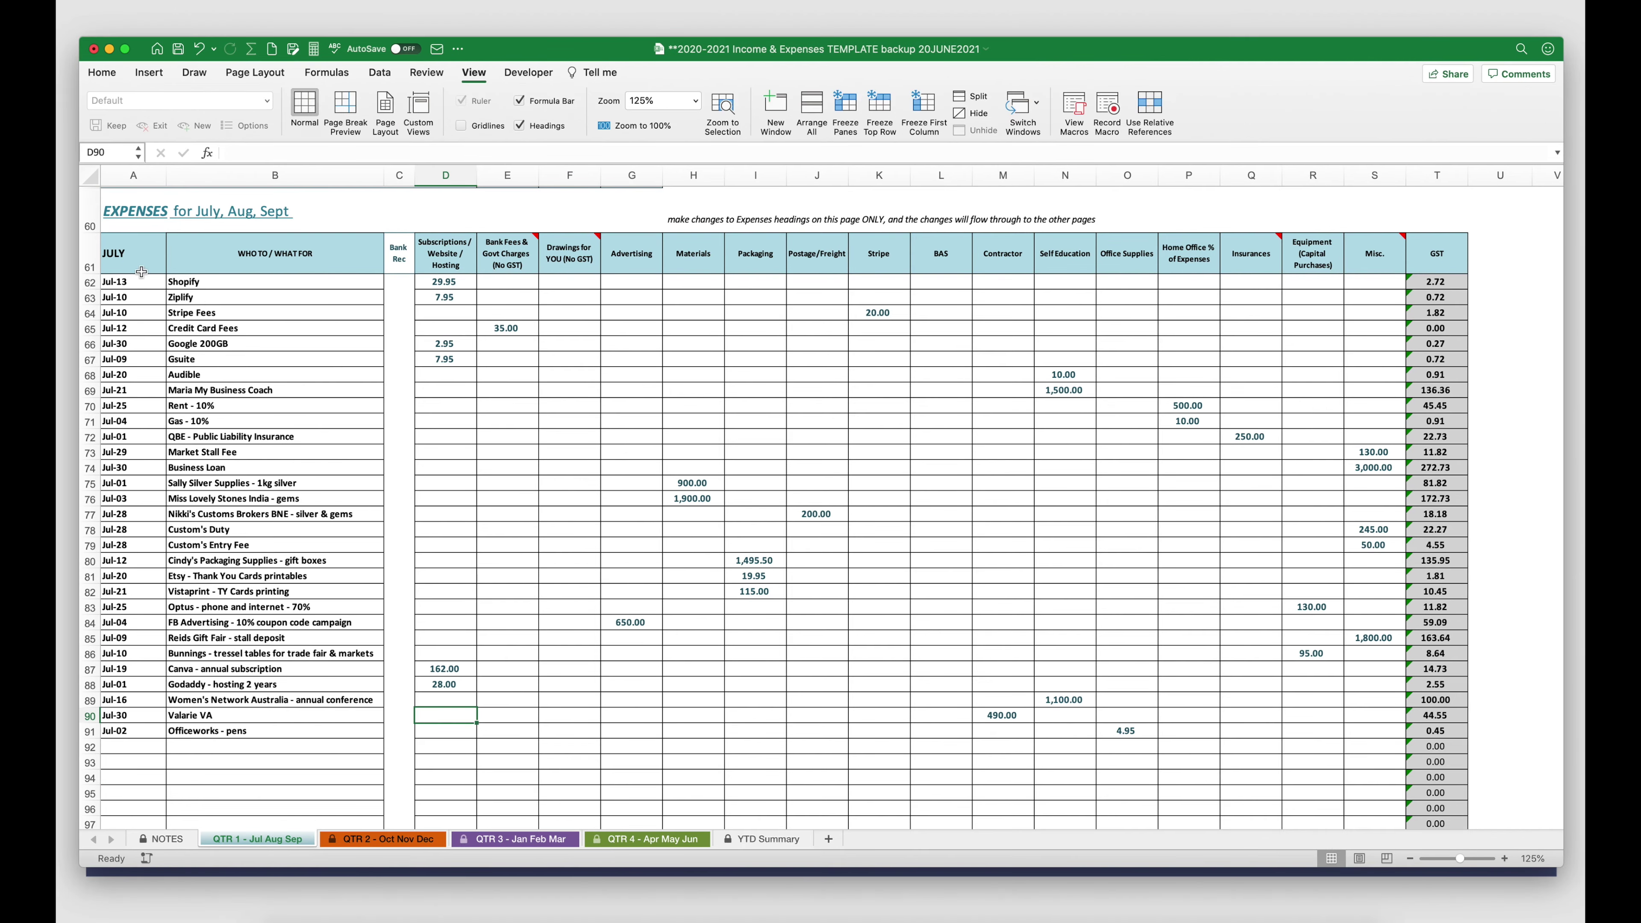
Sort the July expense rows 62–91 by date, oldest to newest, Jul-01 through Jul-30.
click(127, 168)
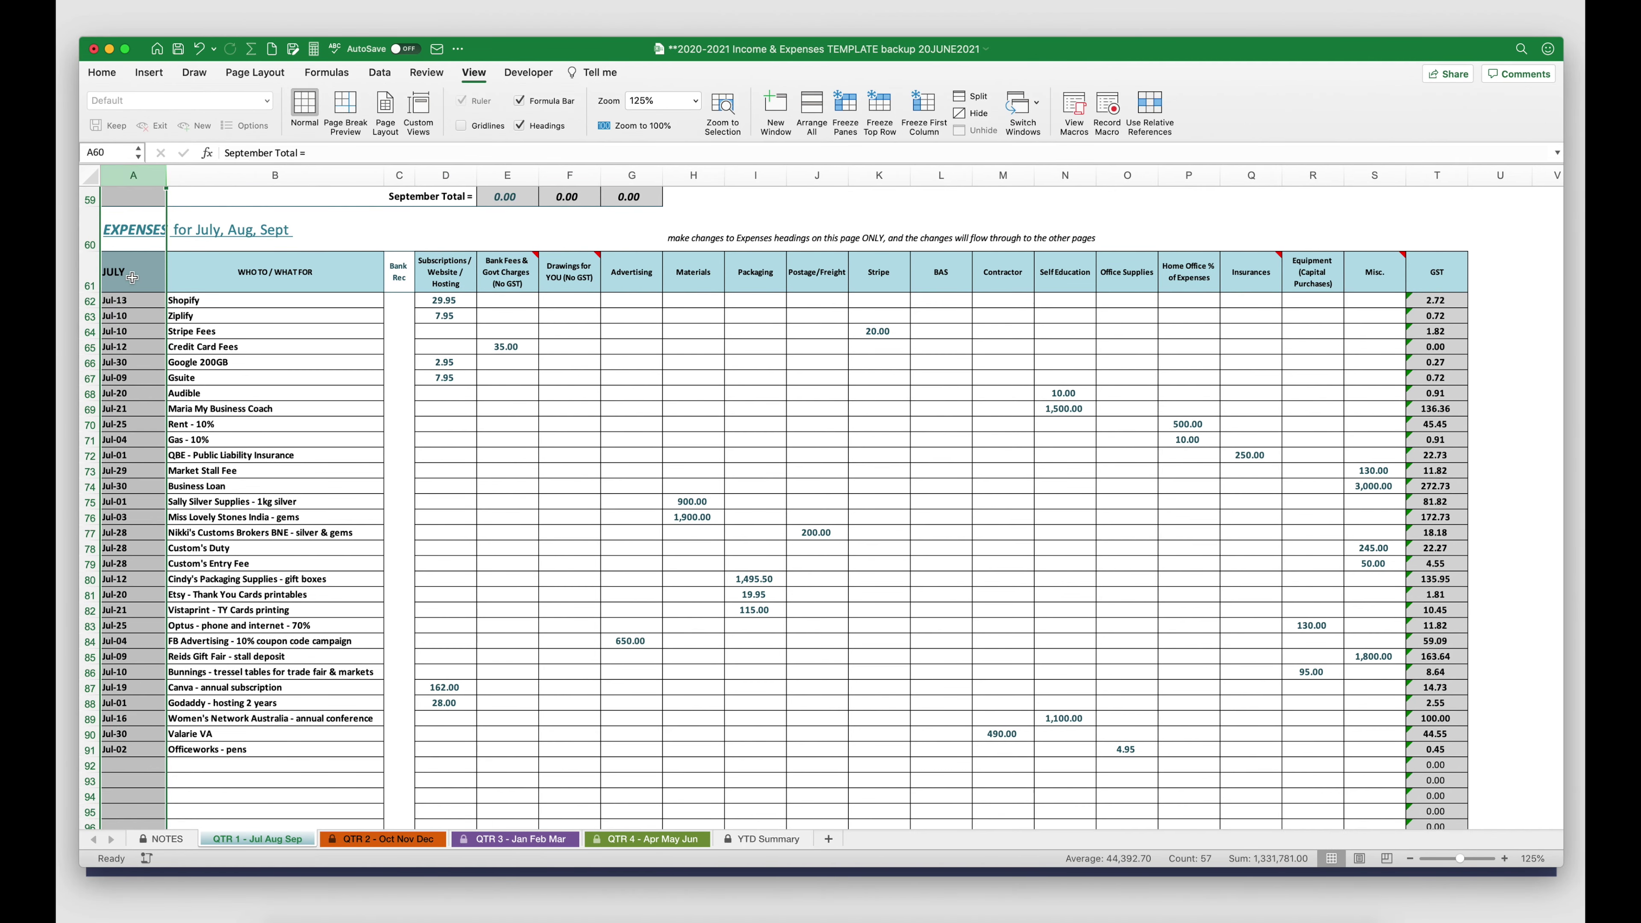
click(131, 755)
drag(89, 300, 90, 750)
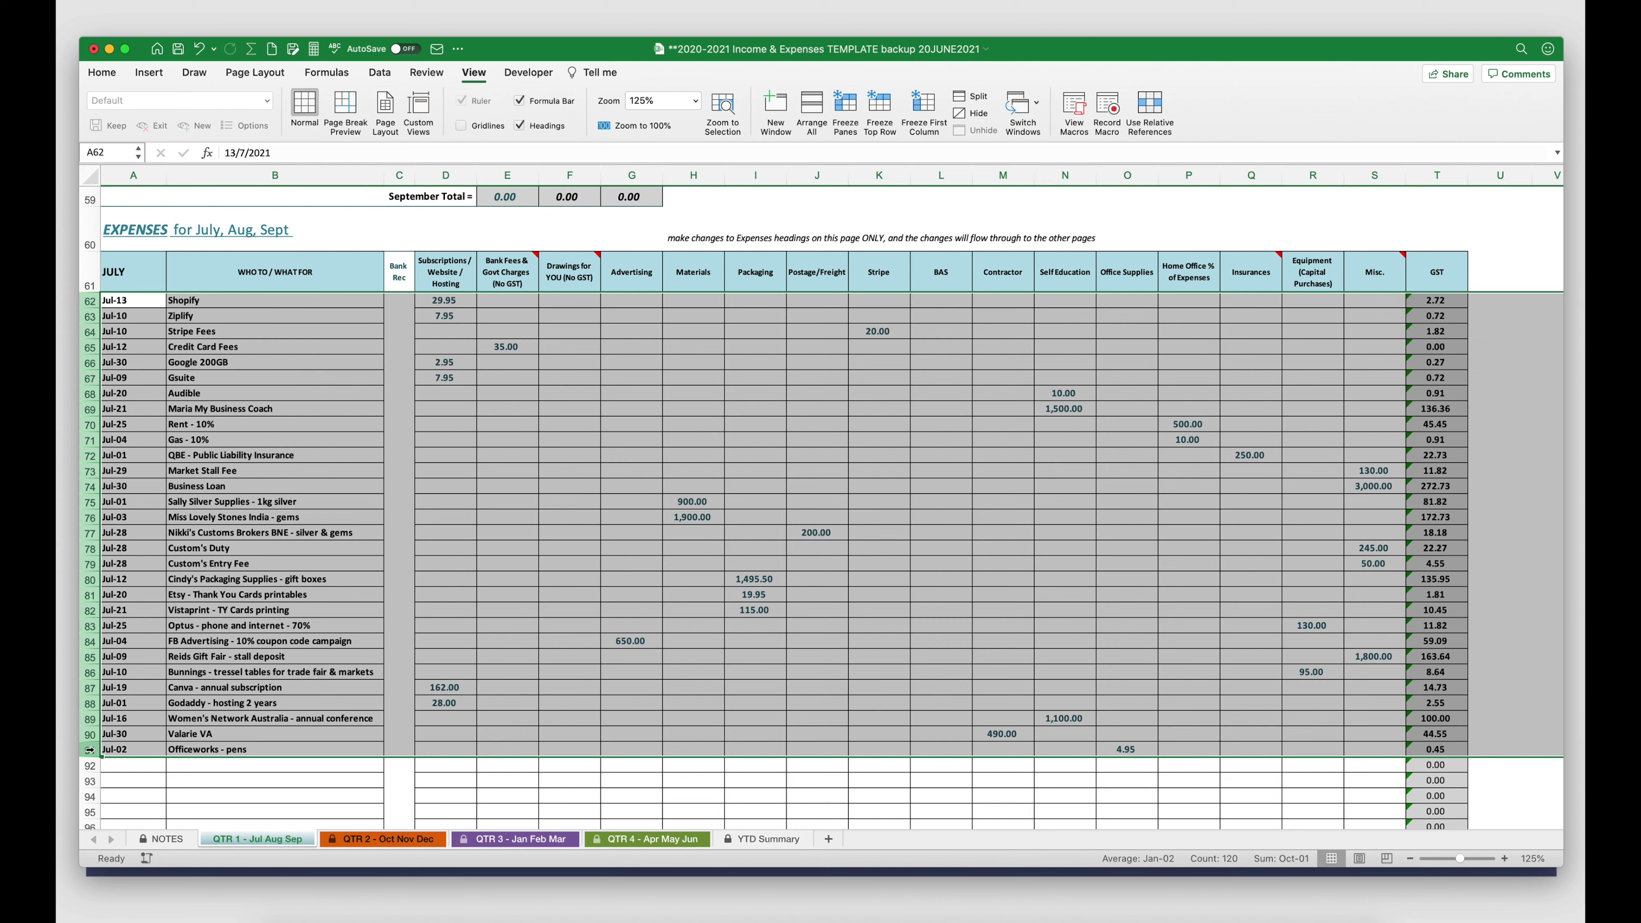
click(380, 76)
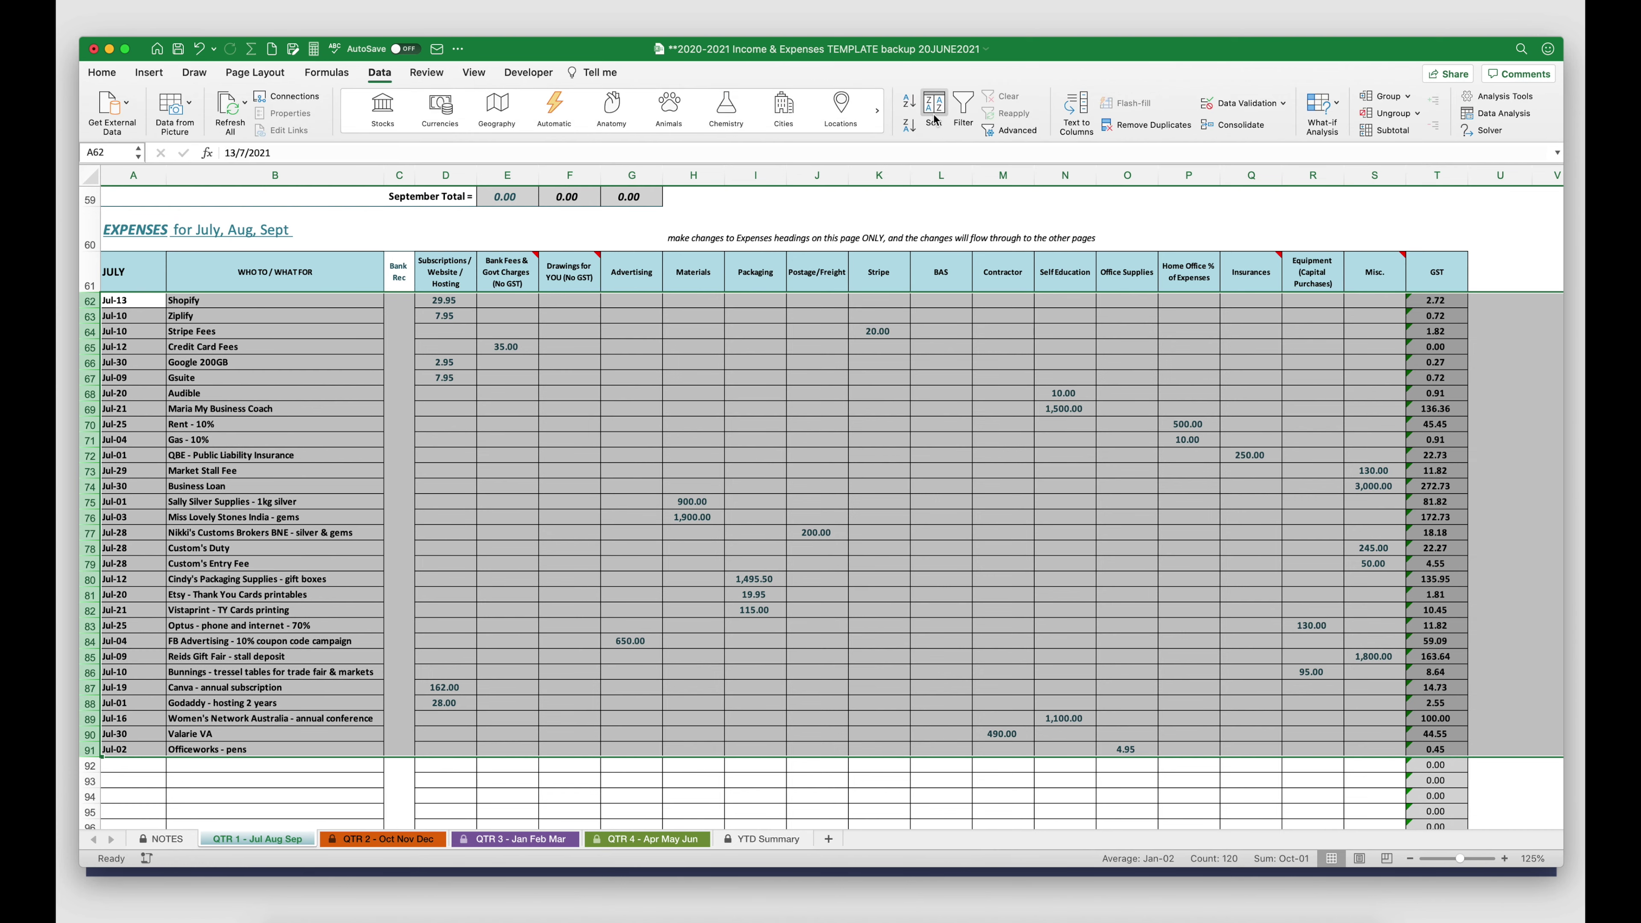
click(909, 101)
mouse_move(493, 40)
mouse_down()
mouse_move(489, 56)
mouse_move(488, 36)
mouse_up()
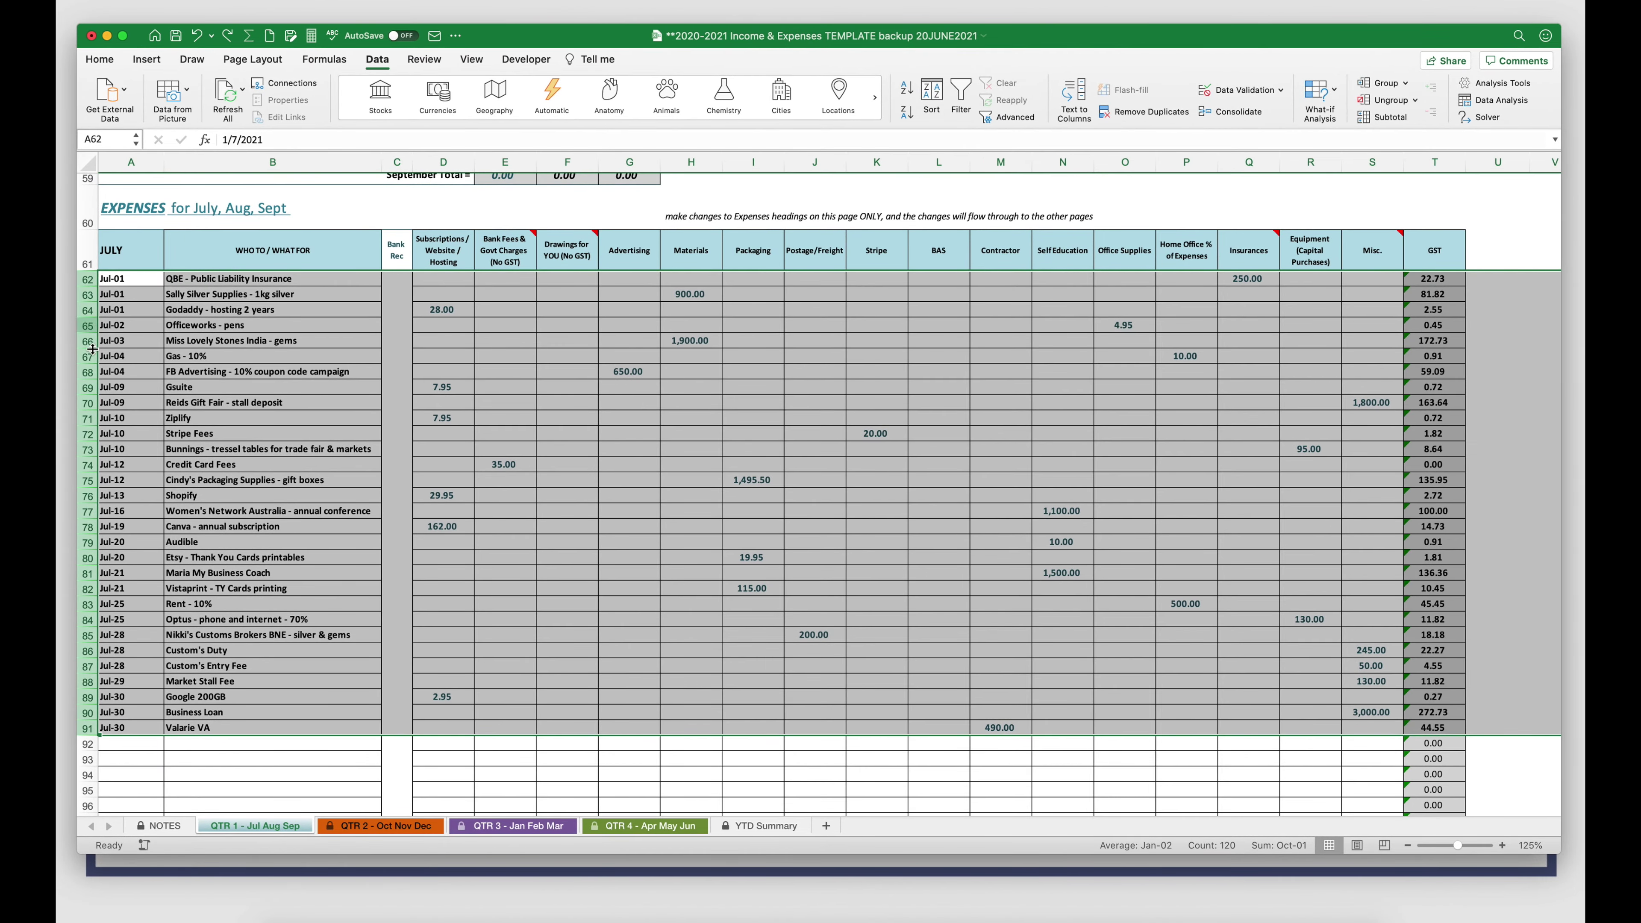
click(201, 776)
scroll(201, 779, down, 2)
Delete the blank rows 92–106 beneath the July expense entries.
scroll(201, 779, down, 4)
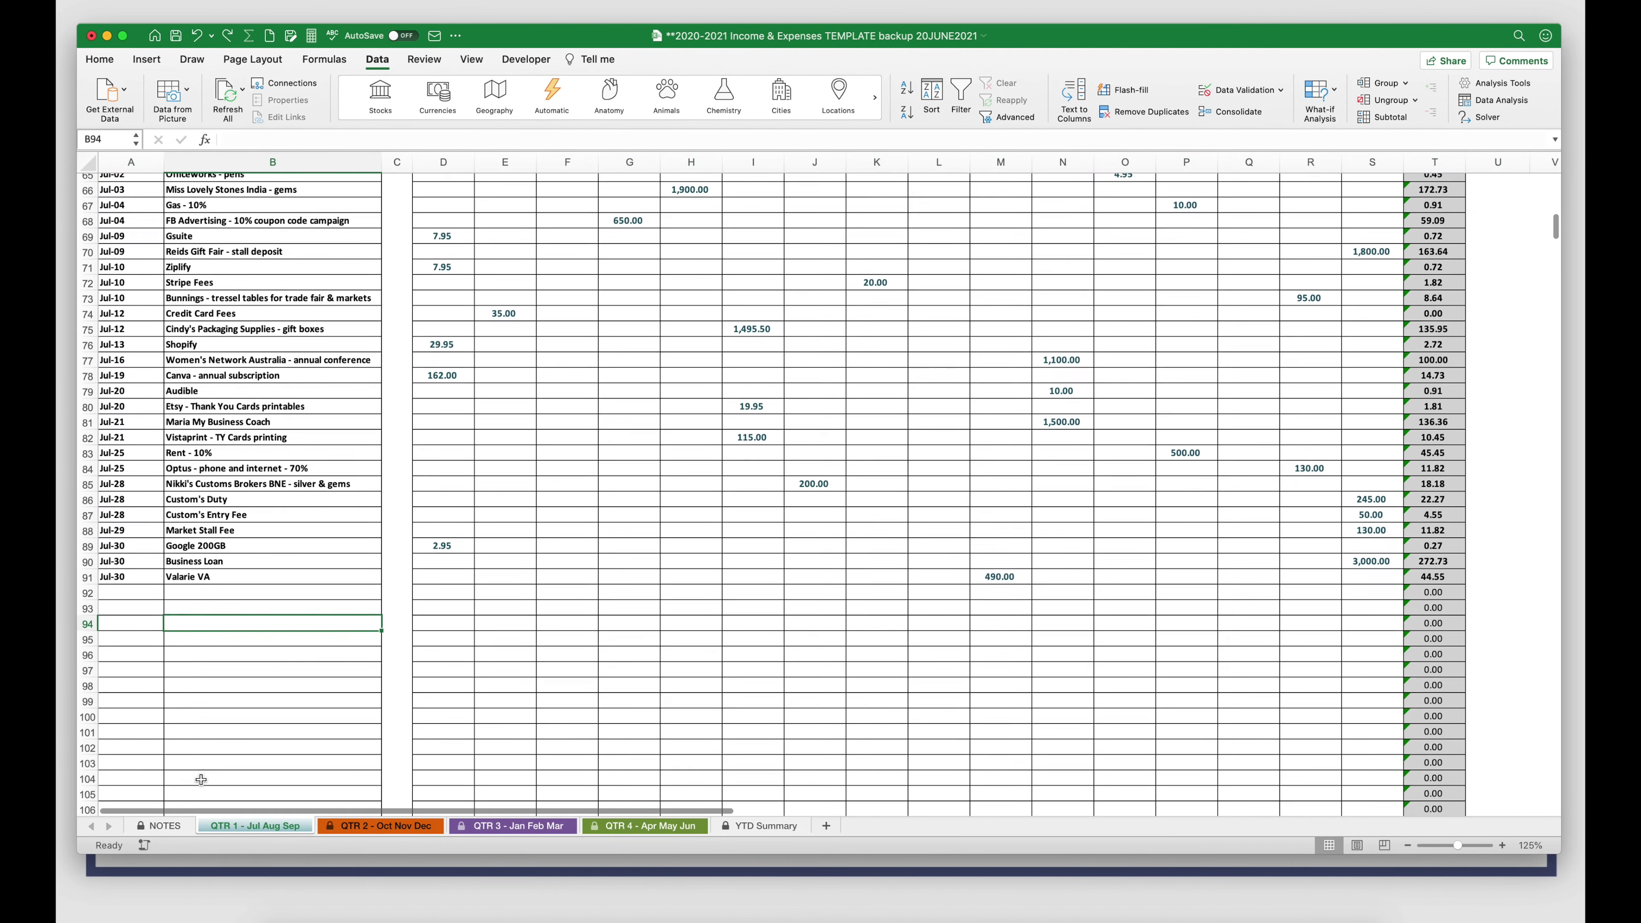
drag(87, 540, 93, 756)
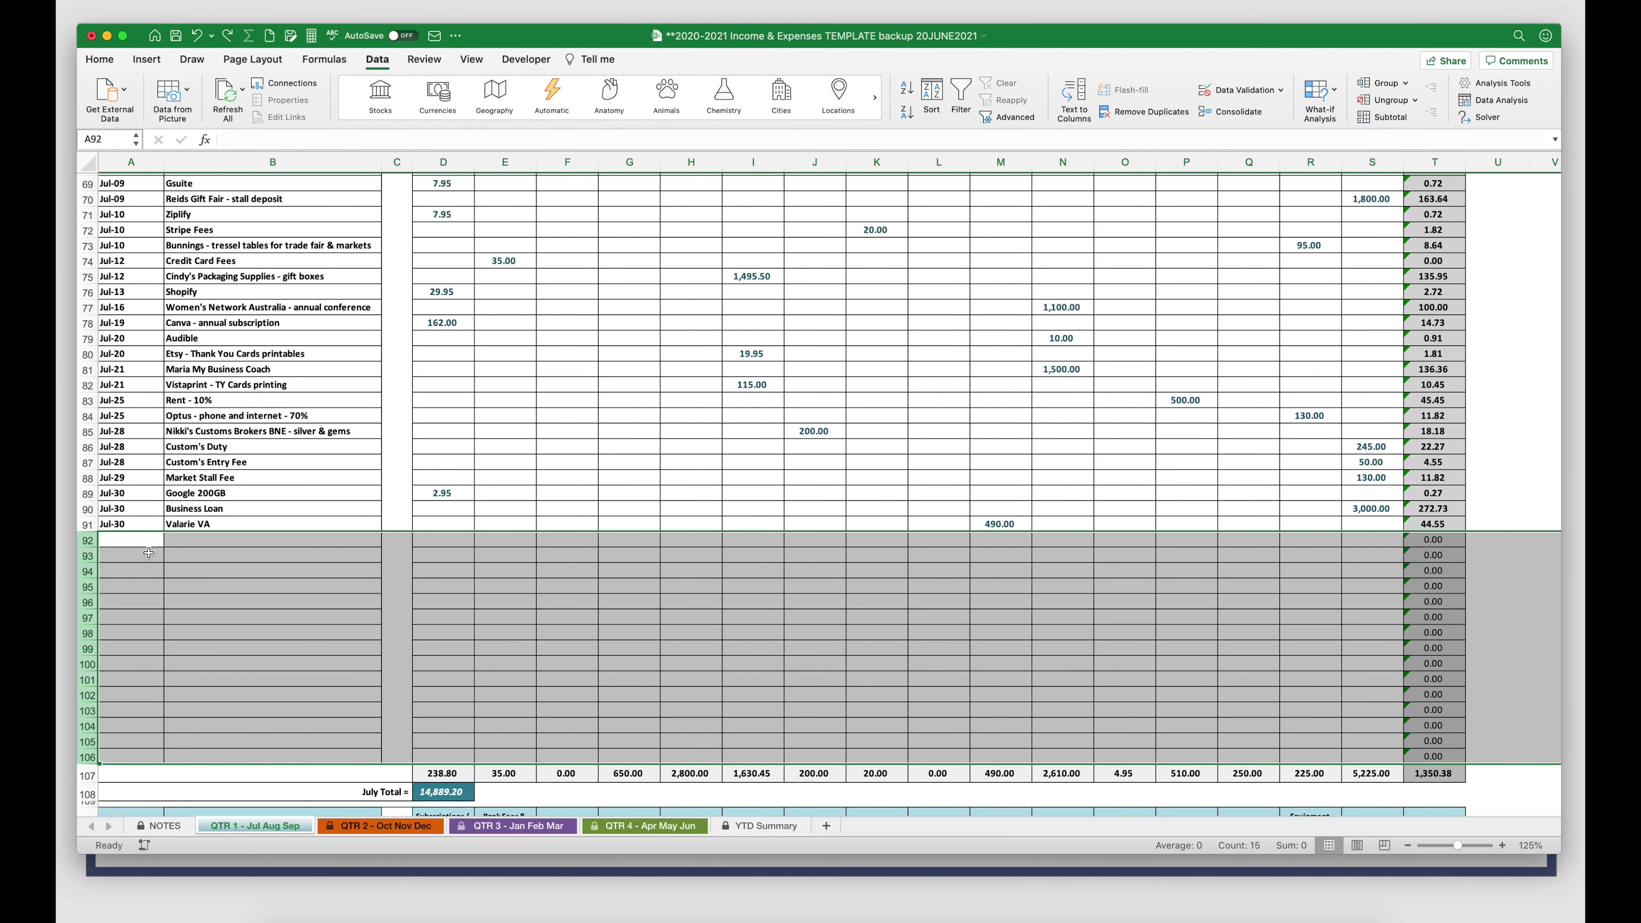
right_click(88, 757)
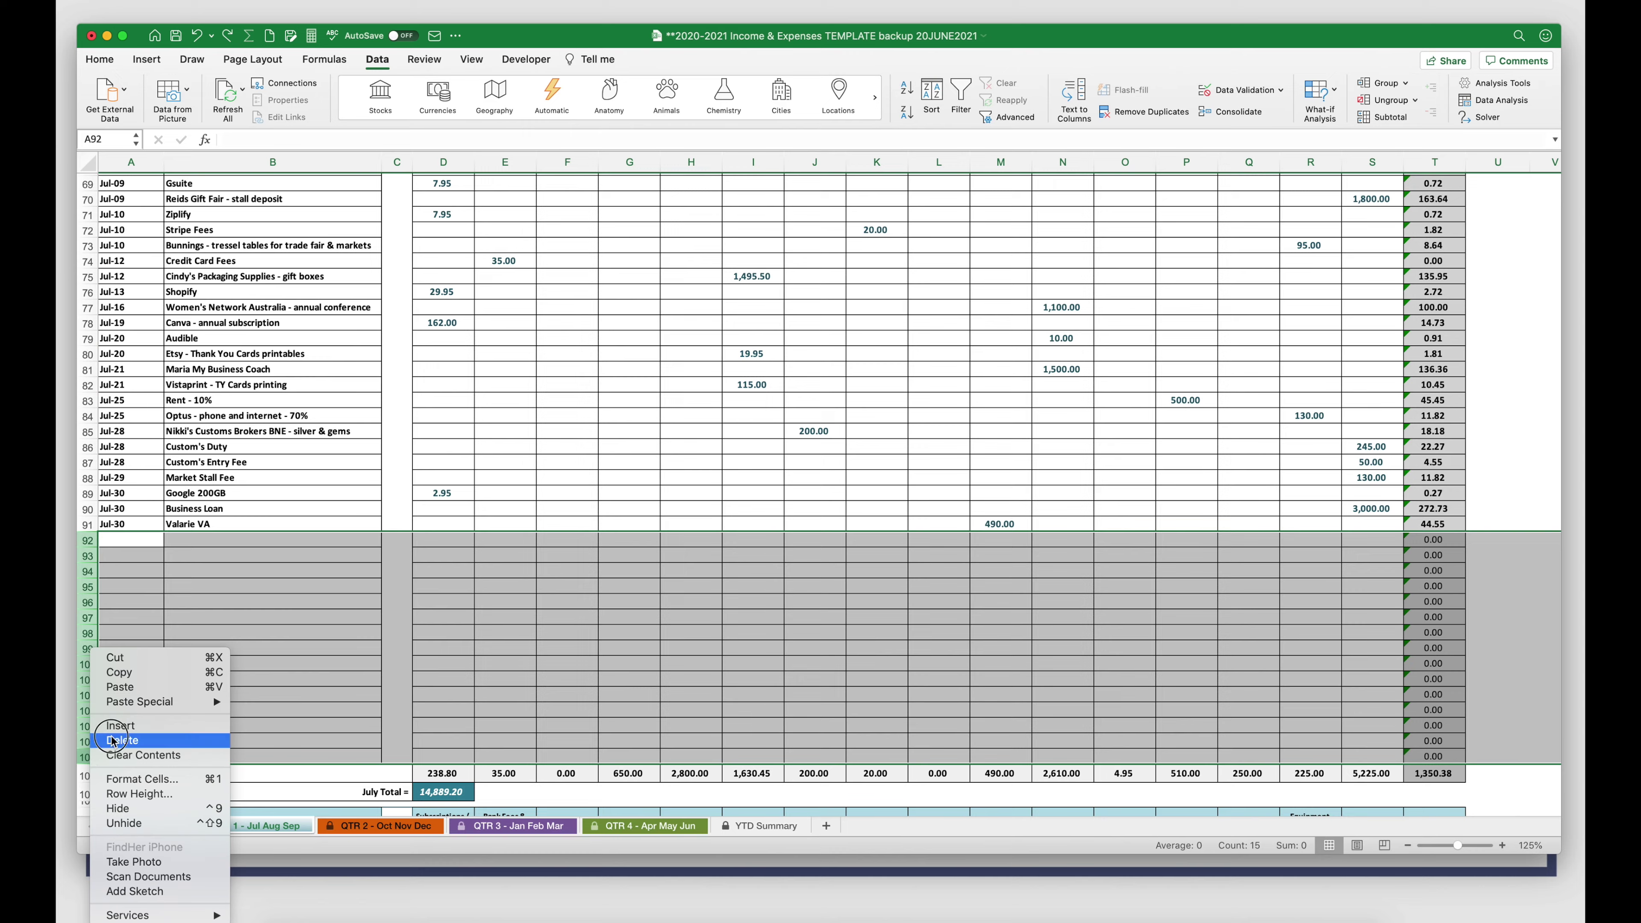
click(122, 740)
Select the August sample expense rows on the QTR 1 sheet.
scroll(333, 638, down, 2)
scroll(332, 639, down, 10)
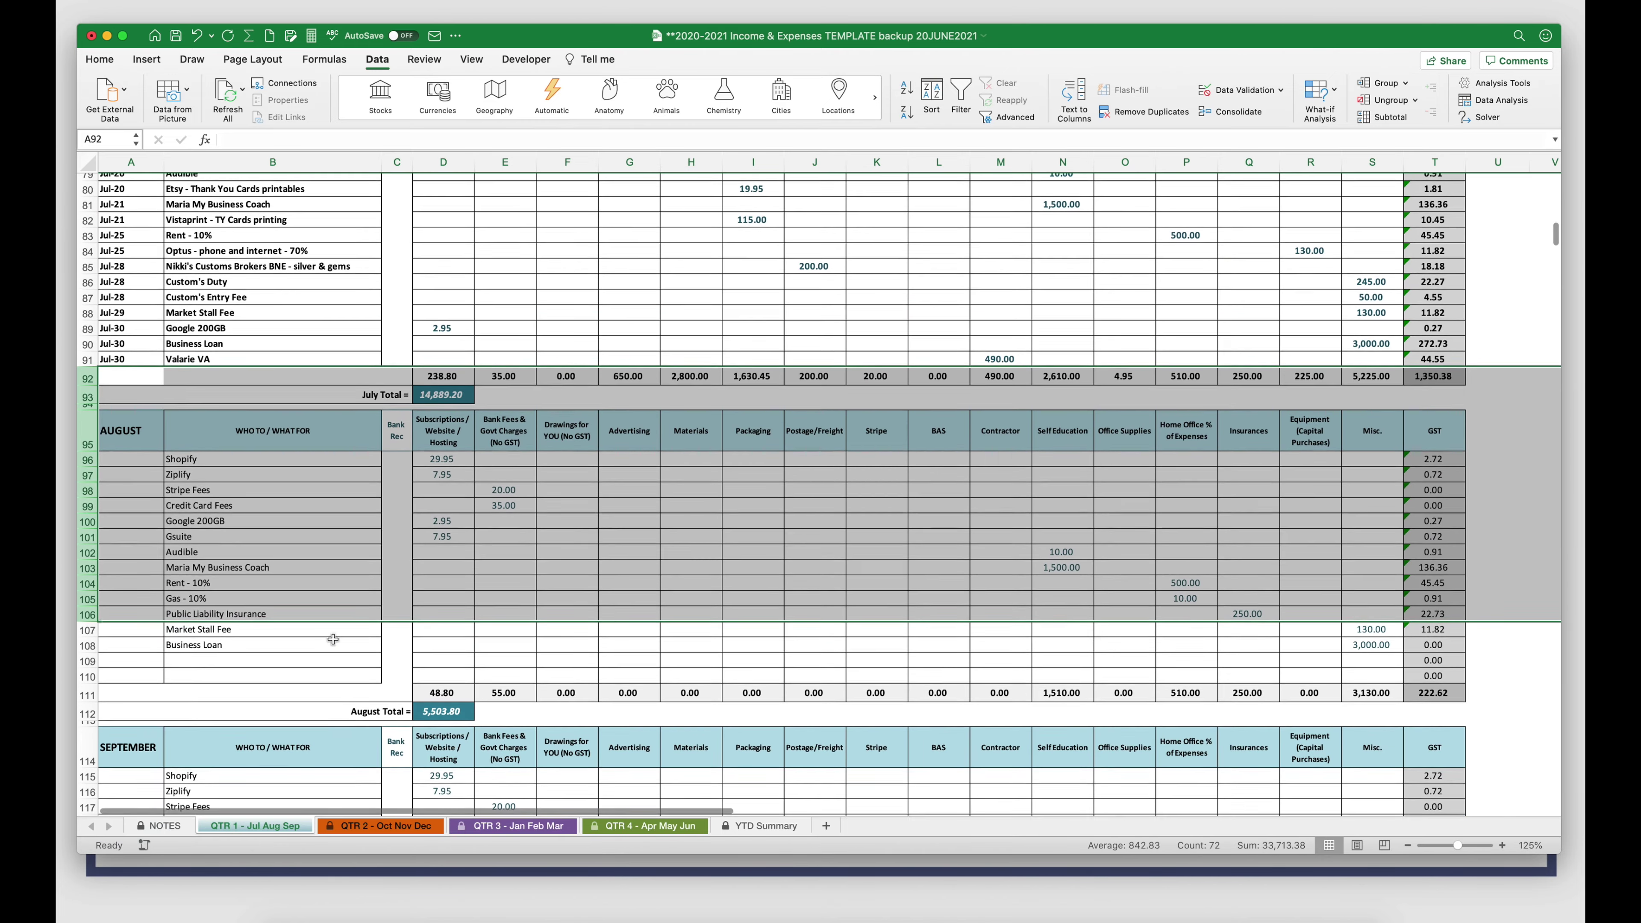
scroll(333, 638, up, 6)
scroll(333, 639, up, 15)
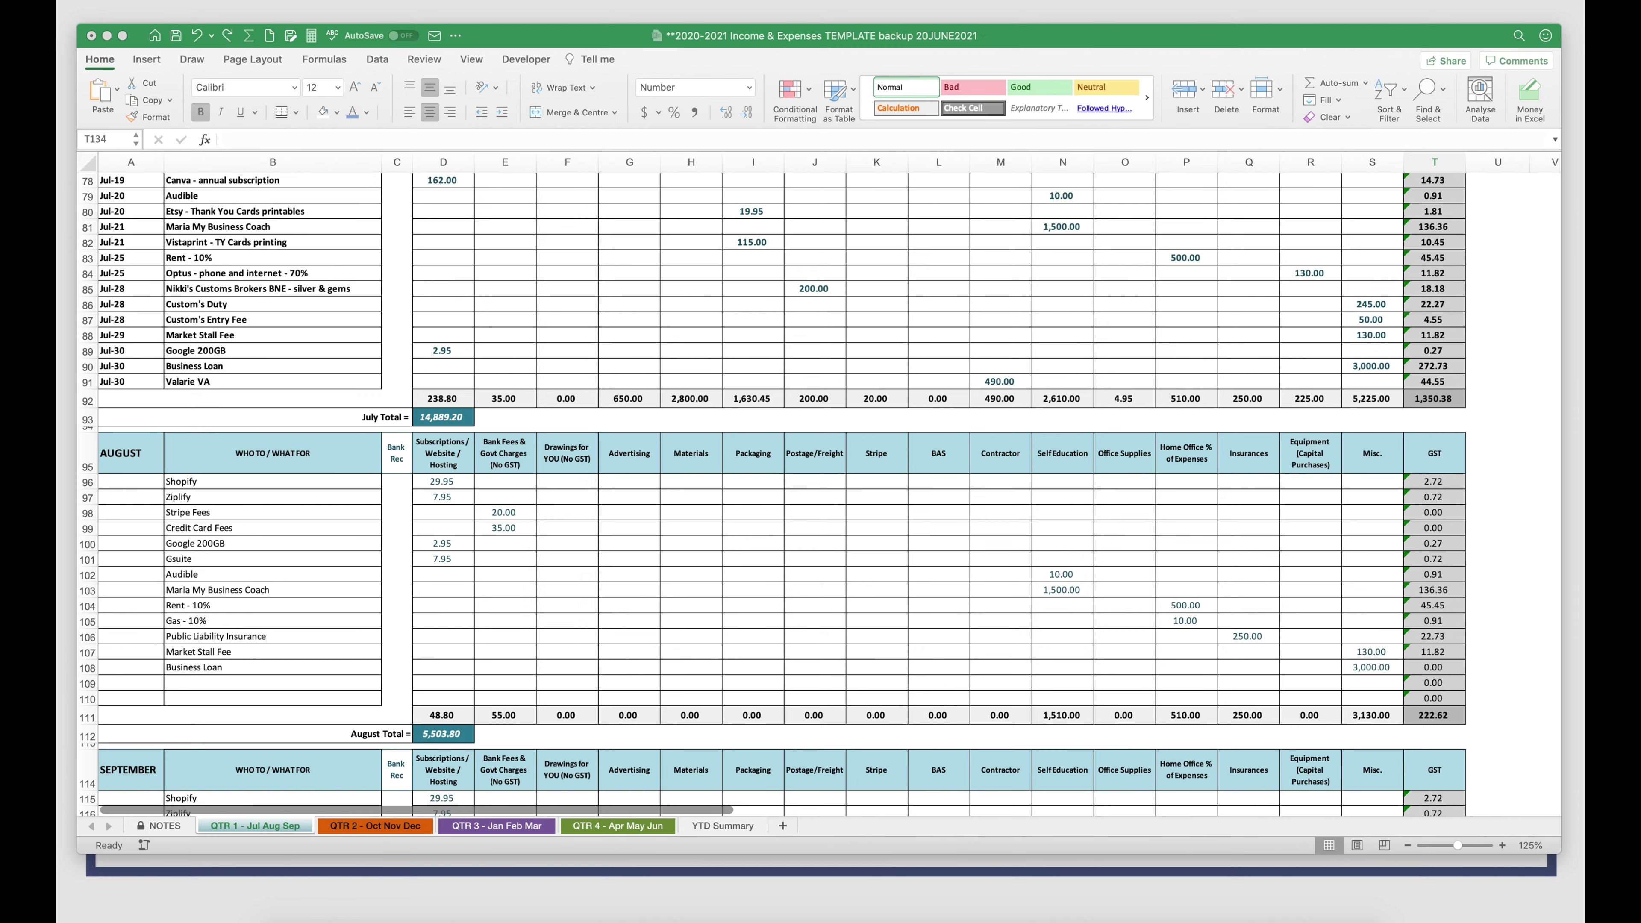
drag(87, 483, 97, 698)
Glance at the QTR 3 - Jan Feb Mar sheet, then return to QTR 1.
scroll(814, 492, down, 10)
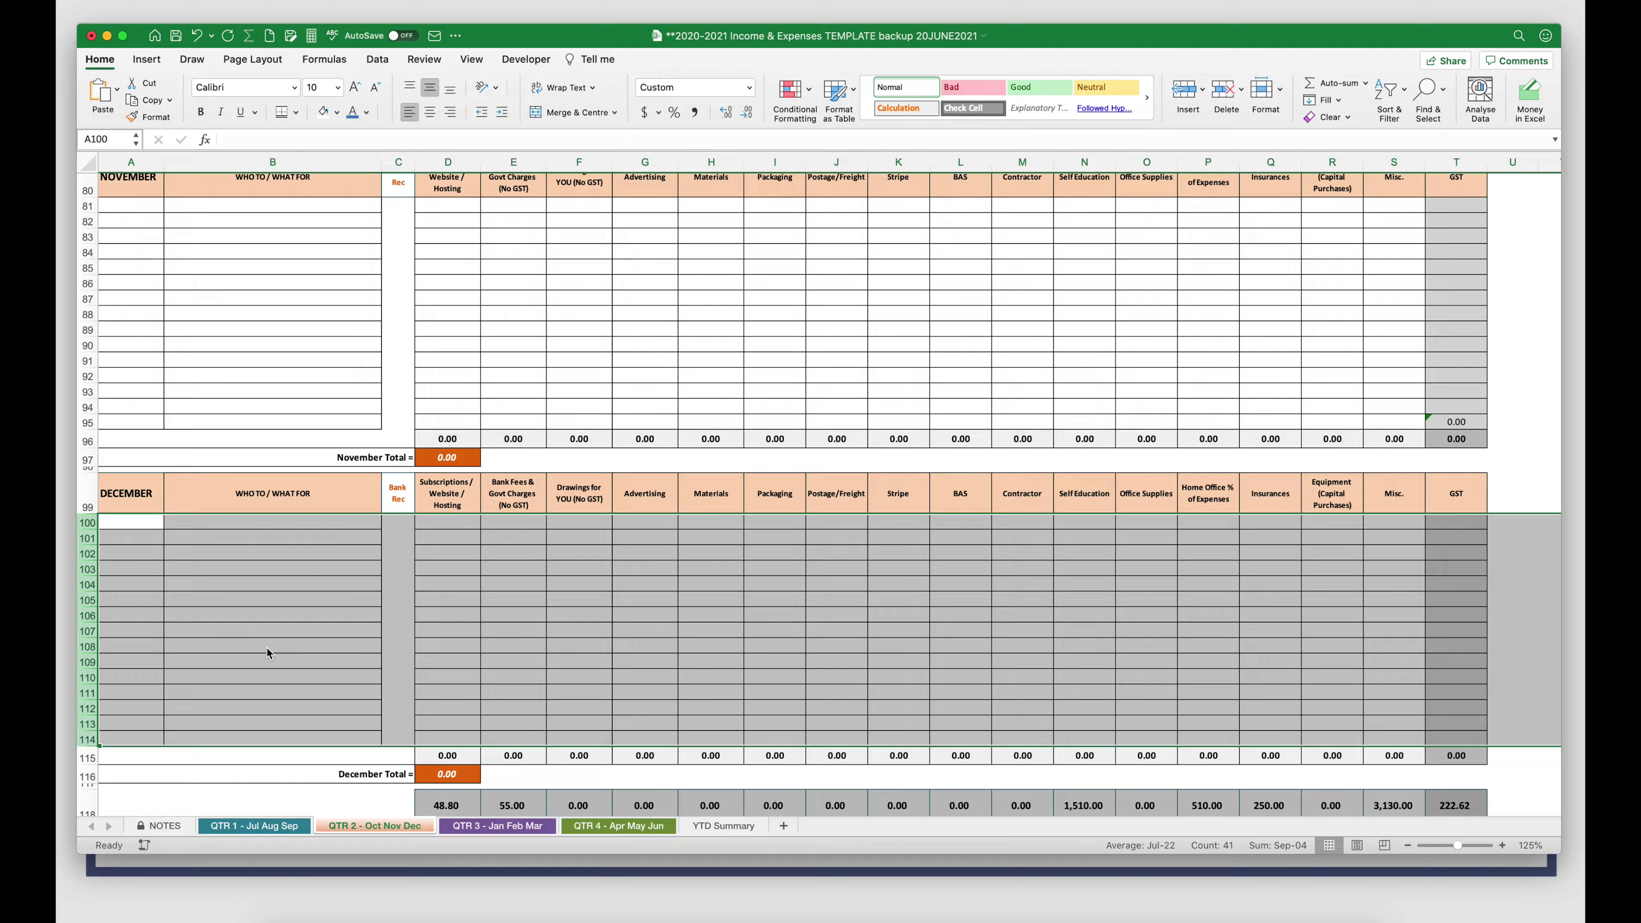
click(496, 826)
scroll(814, 492, down, 10)
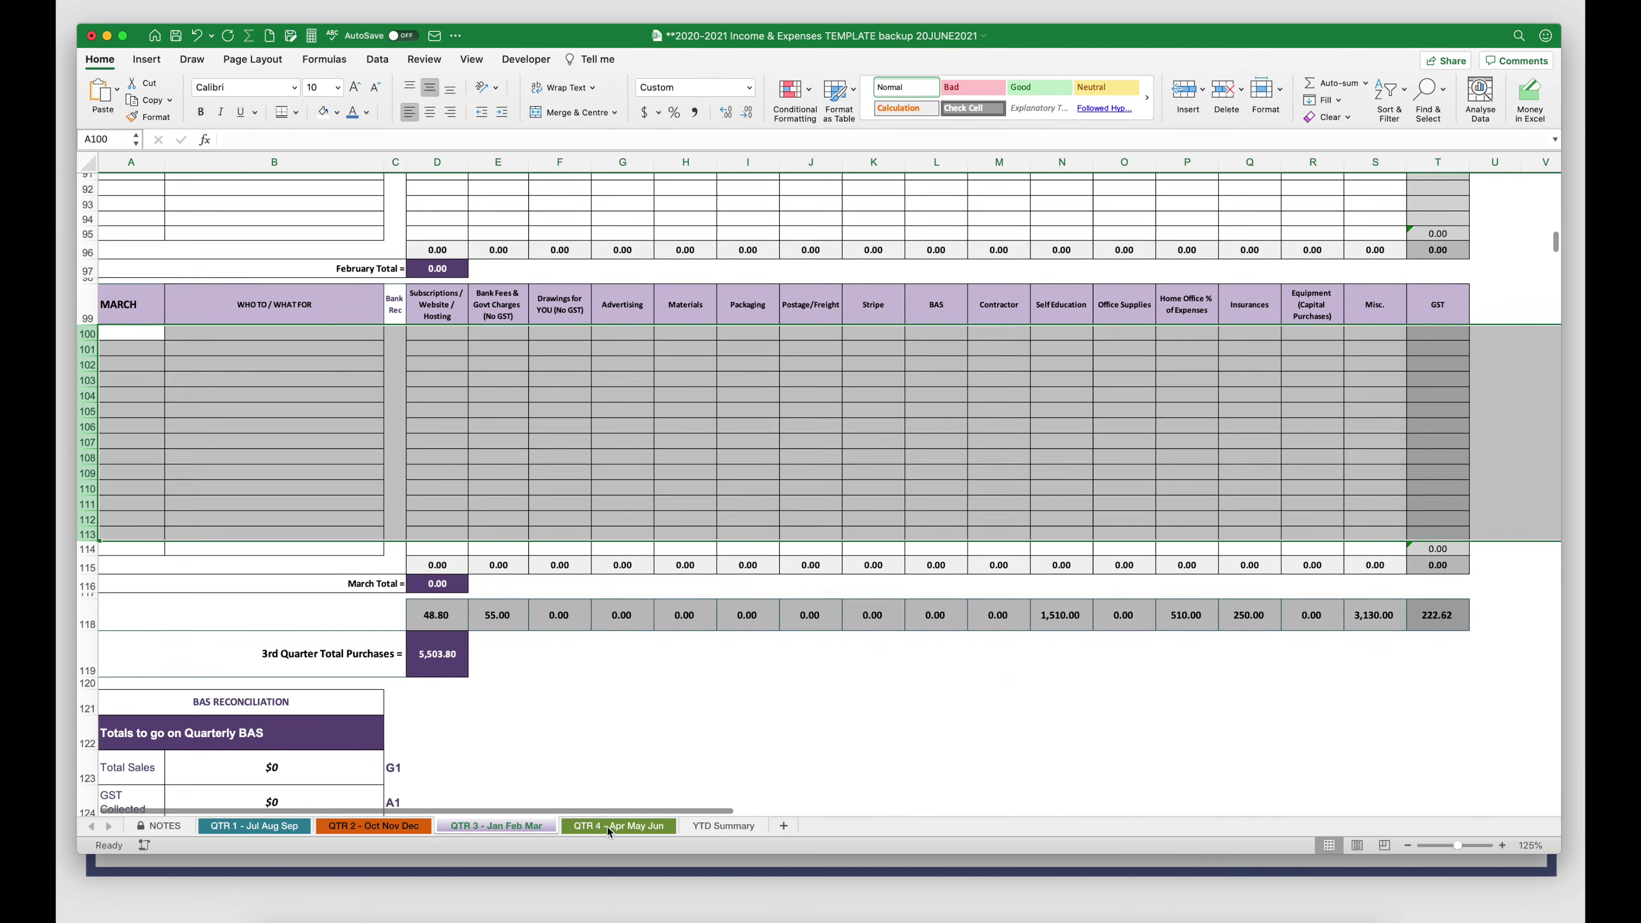
click(614, 825)
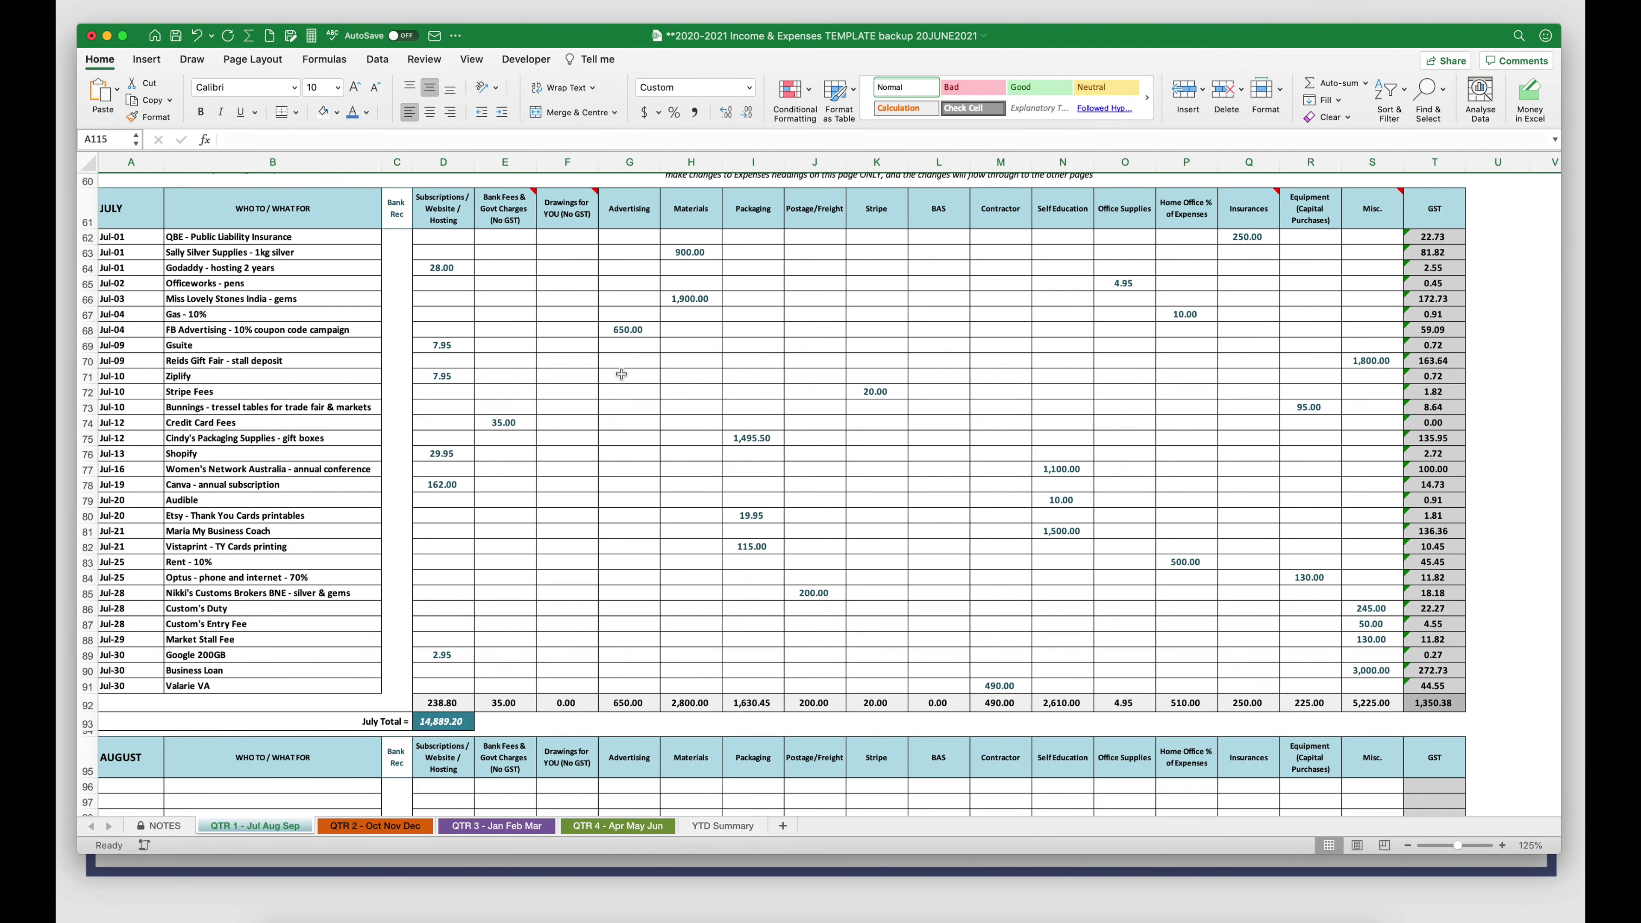
scroll(513, 426, up, 2)
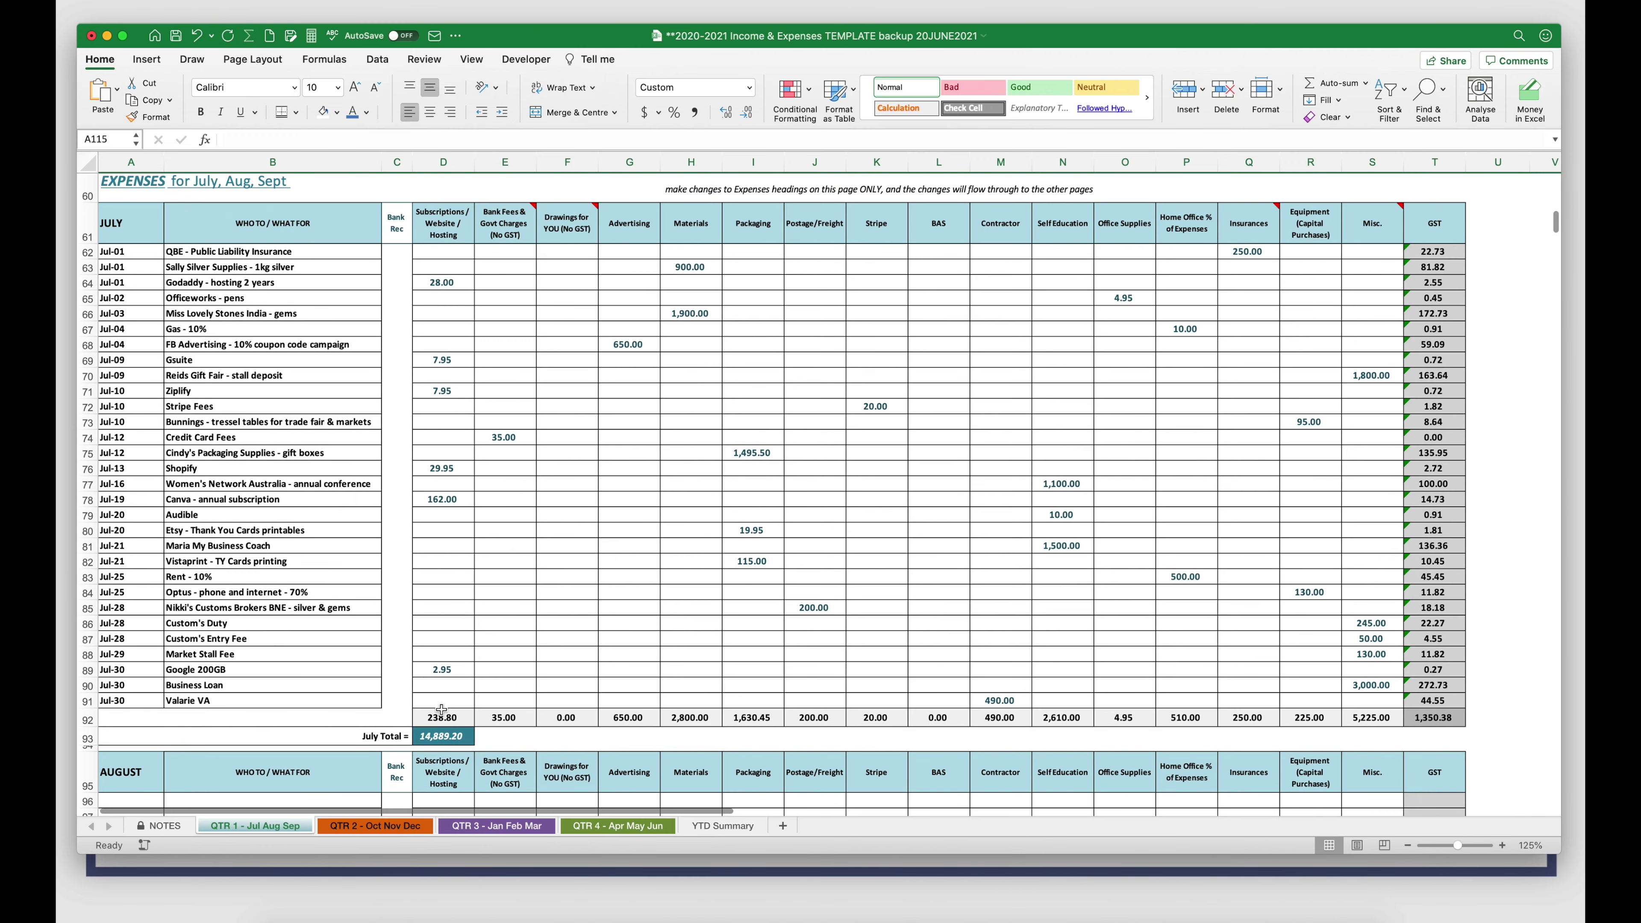
Check the July, August and September Total formulas on the QTR 1 sheet.
click(429, 736)
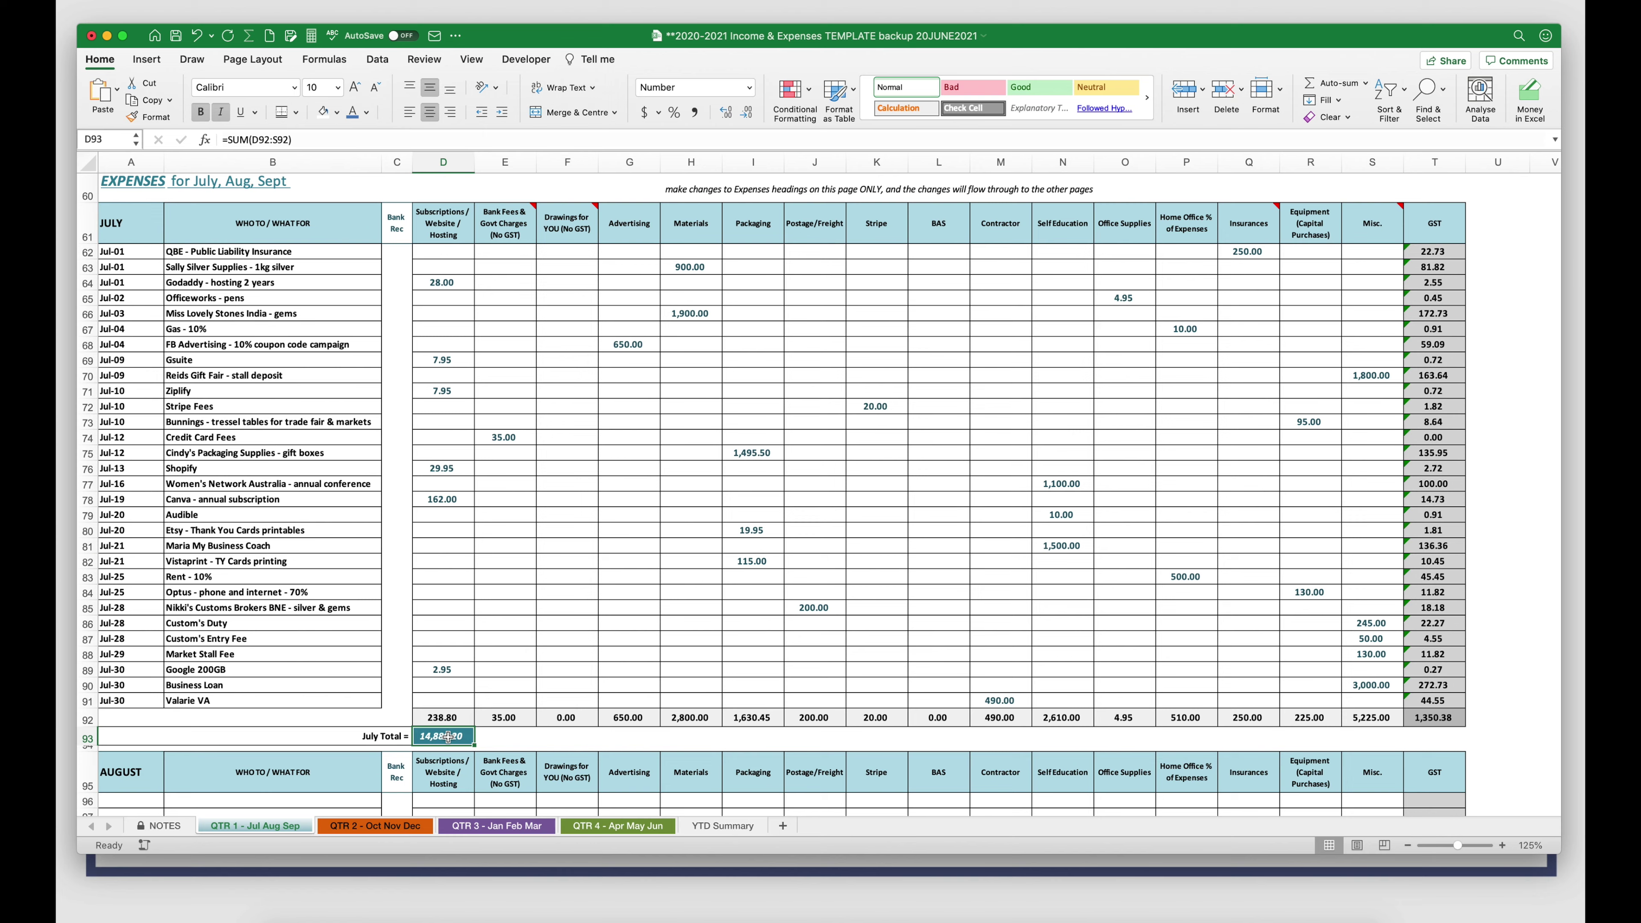
scroll(451, 740, down, 5)
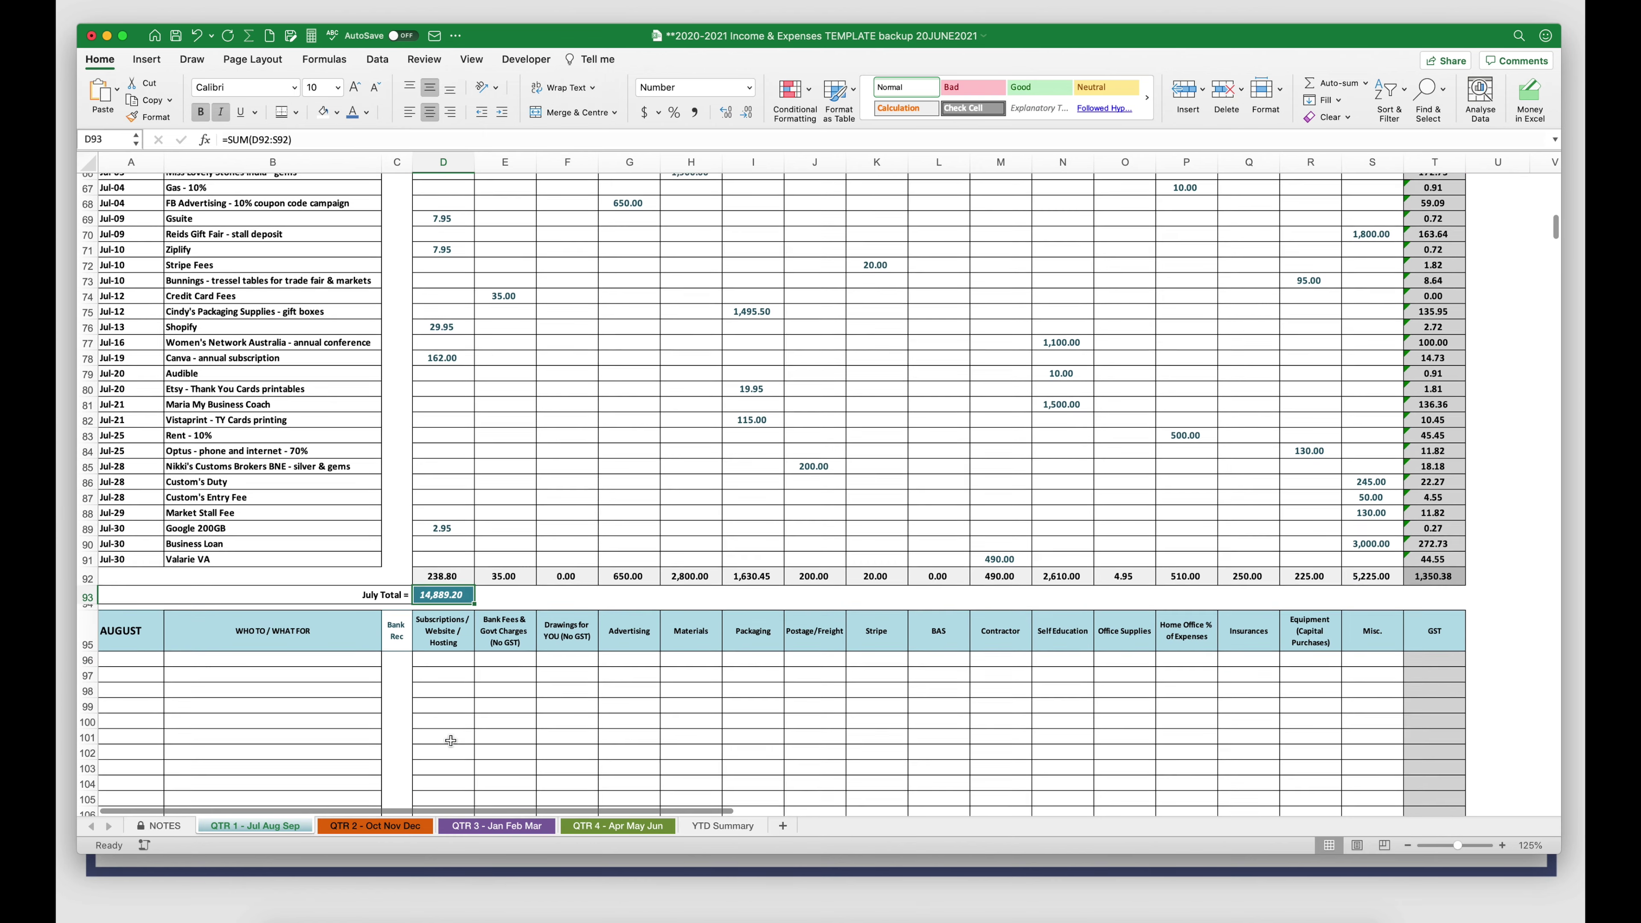
scroll(451, 740, down, 5)
click(450, 742)
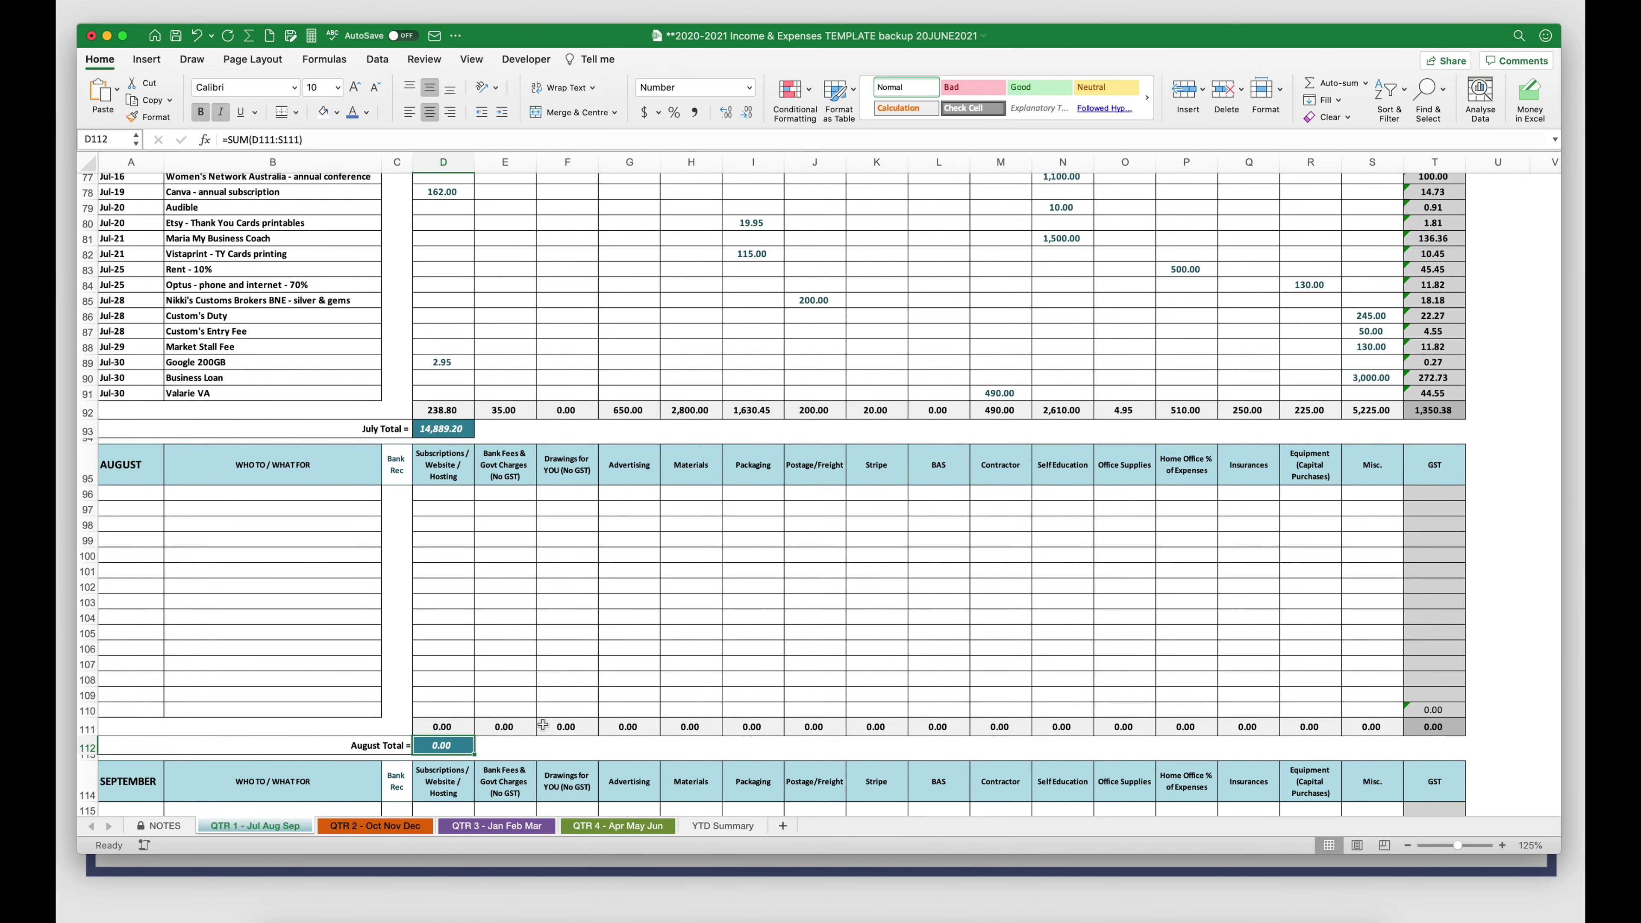
scroll(543, 724, down, 10)
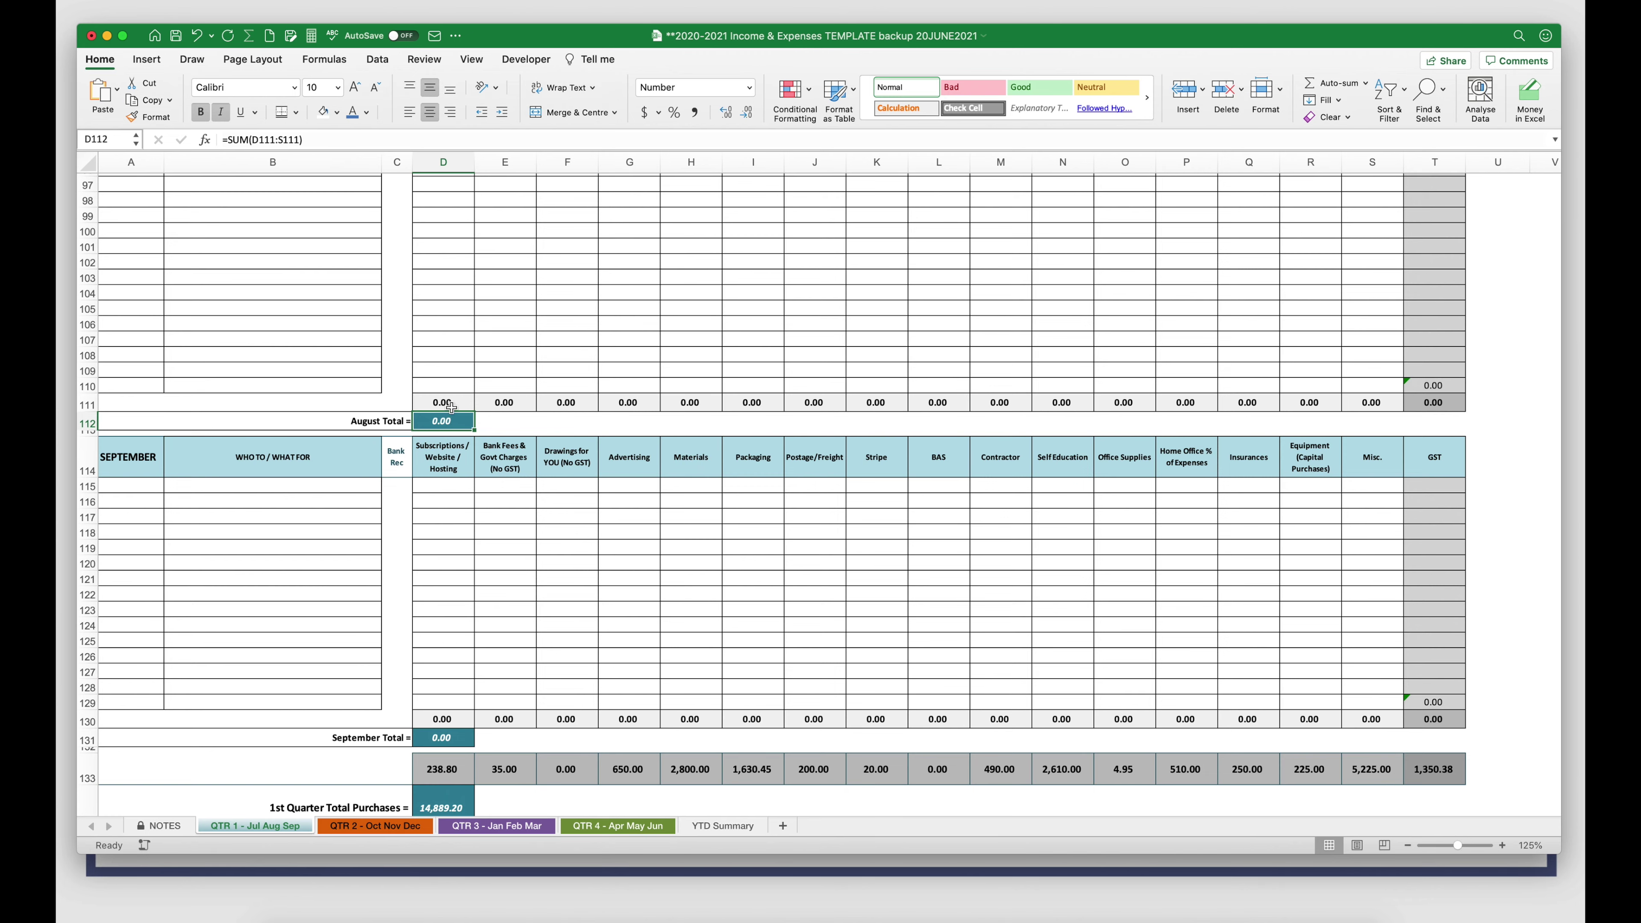
scroll(475, 536, down, 3)
click(463, 650)
scroll(486, 656, down, 8)
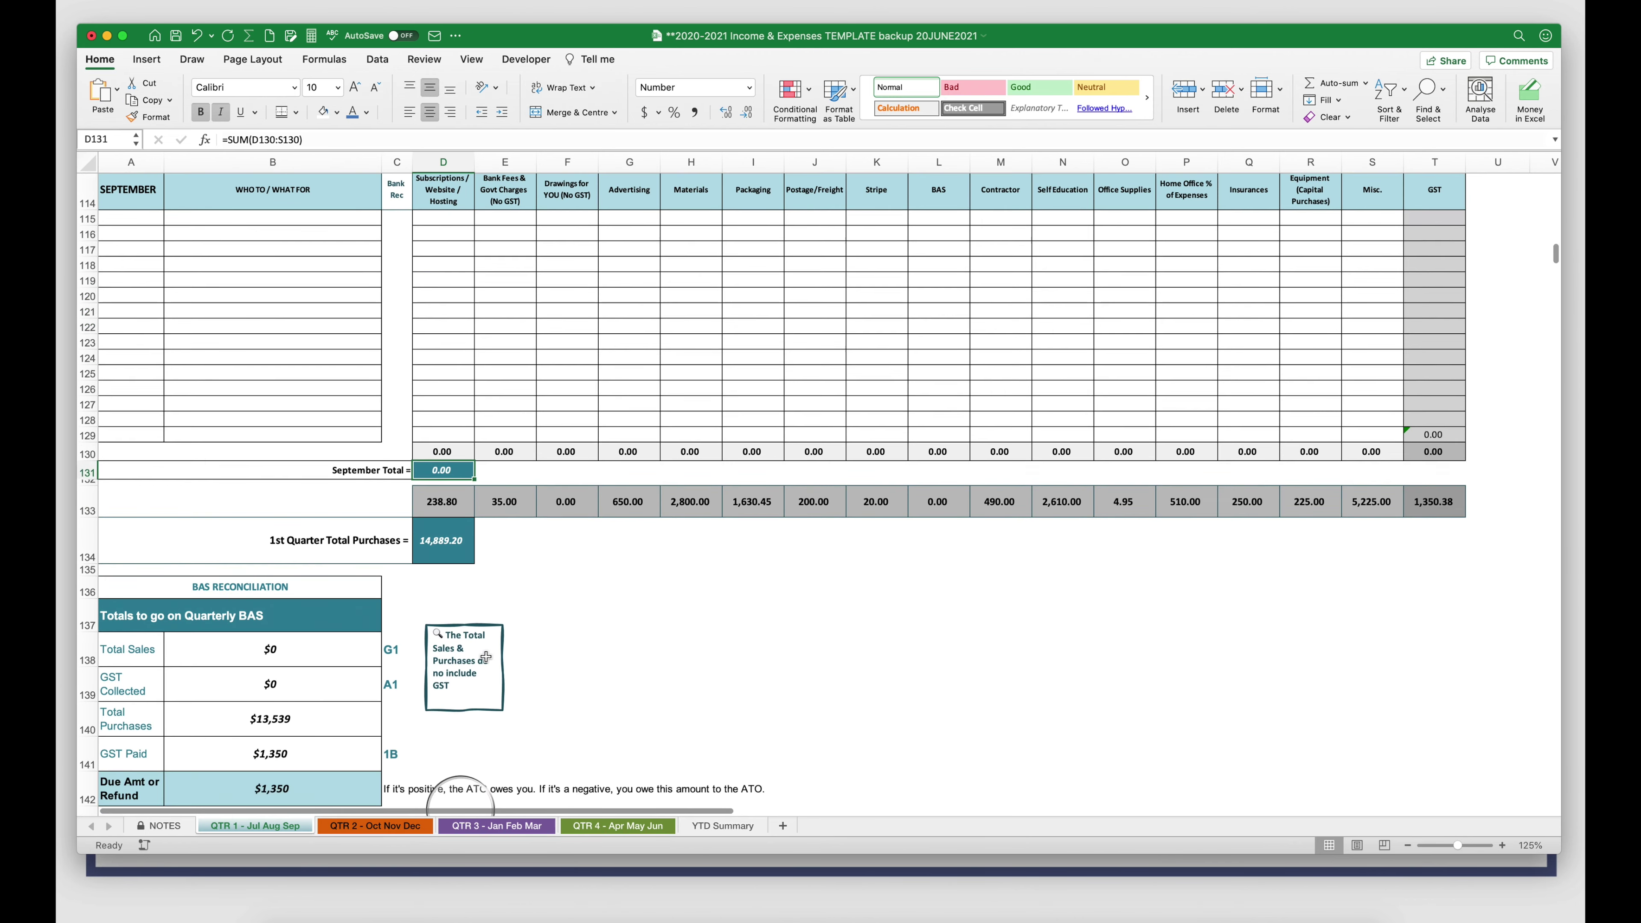
Inspect the Total Purchases ($13,539), GST Paid ($1,350) and July GST total formulas.
click(264, 659)
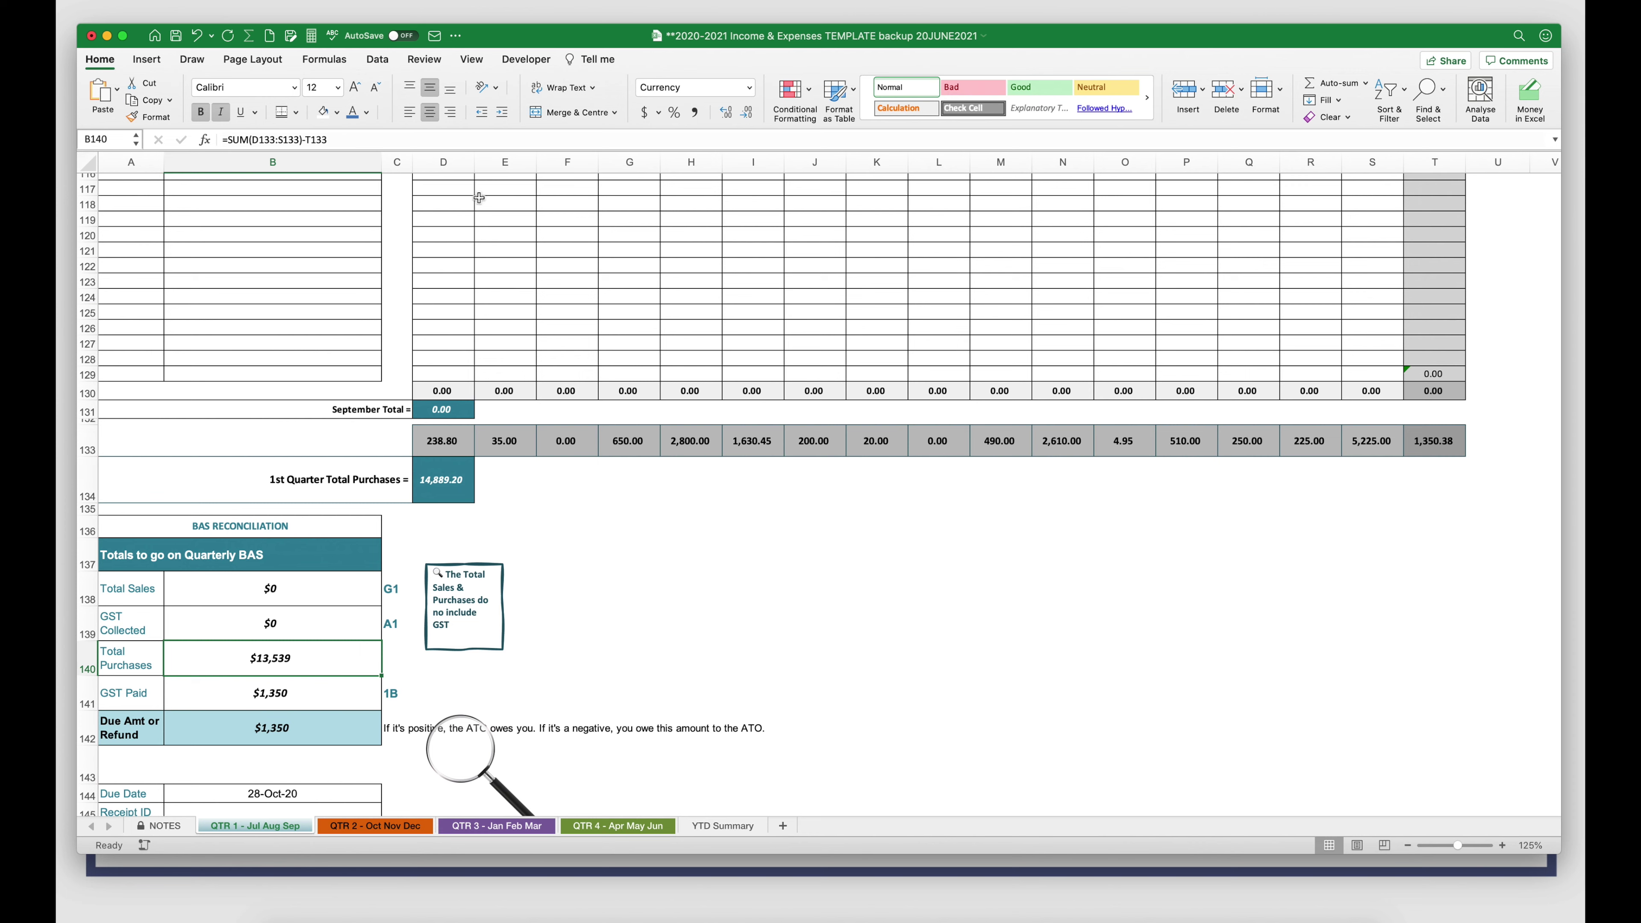
click(259, 693)
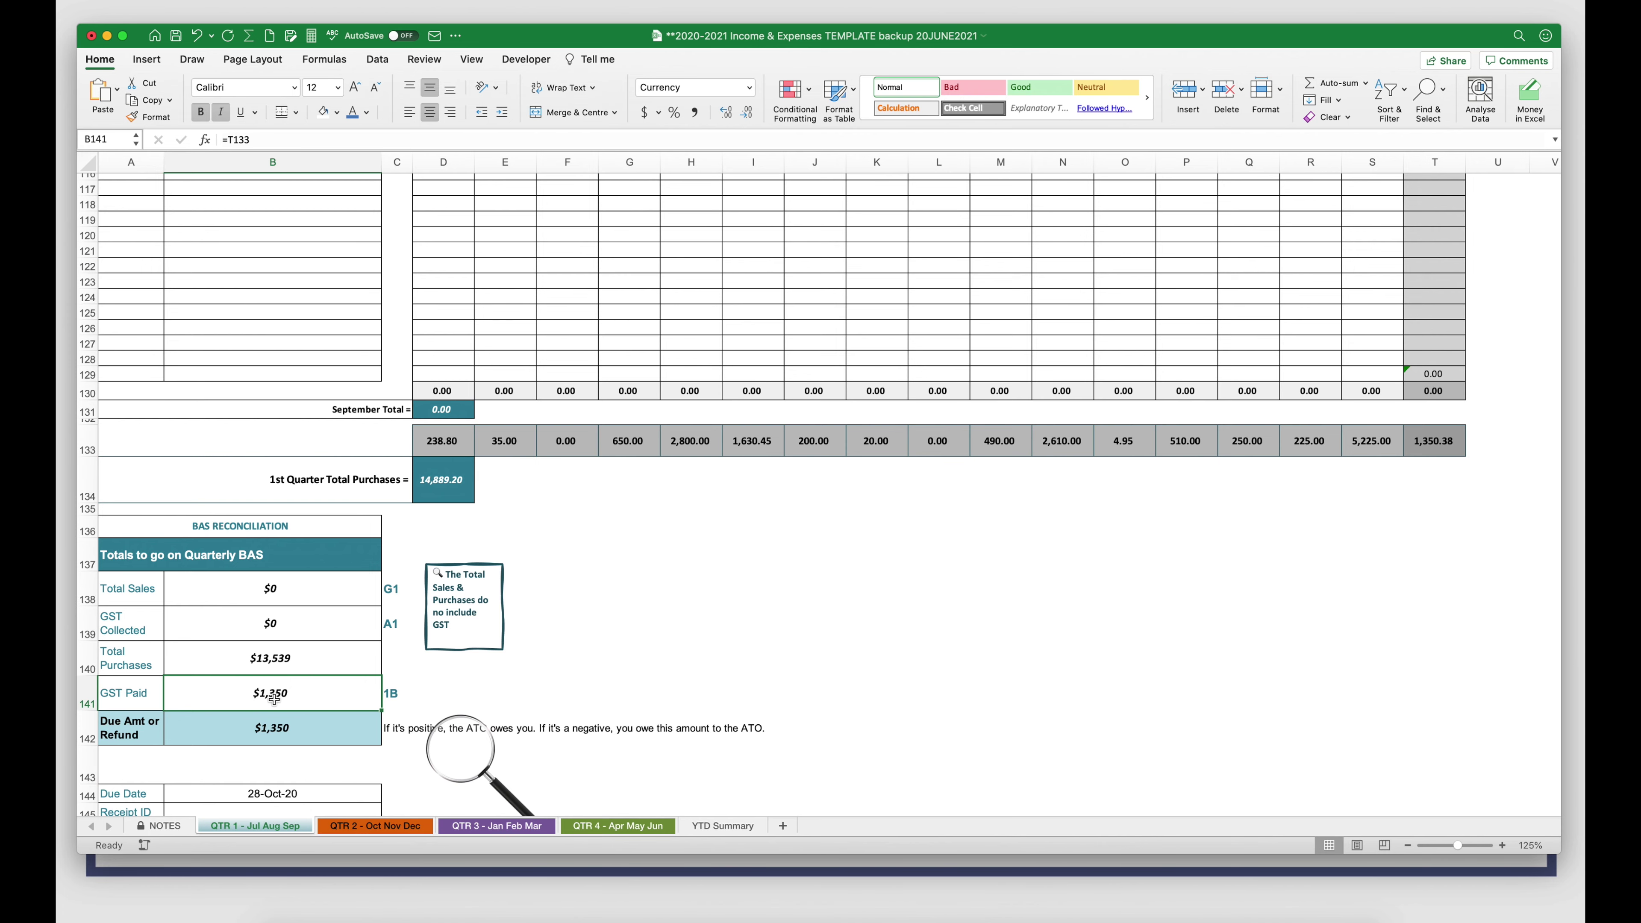
scroll(969, 679, up, 7)
scroll(1312, 667, up, 8)
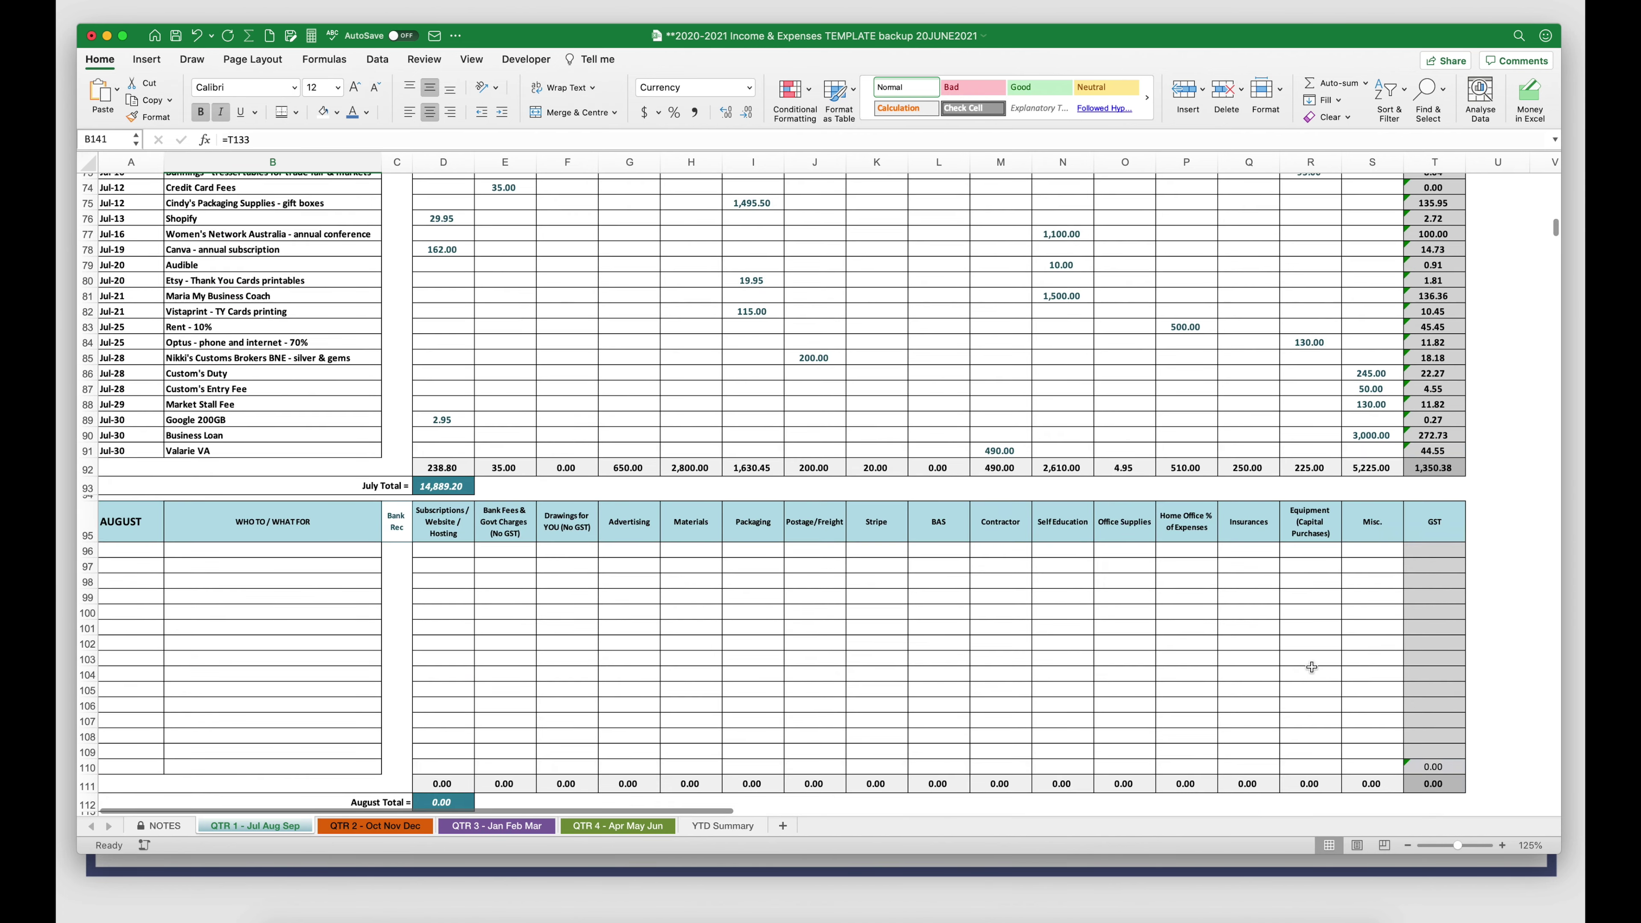
click(1449, 500)
Review the Due Amt or Refund formula, its sign note, and the 28-Oct-20 due date.
scroll(1449, 500, up, 3)
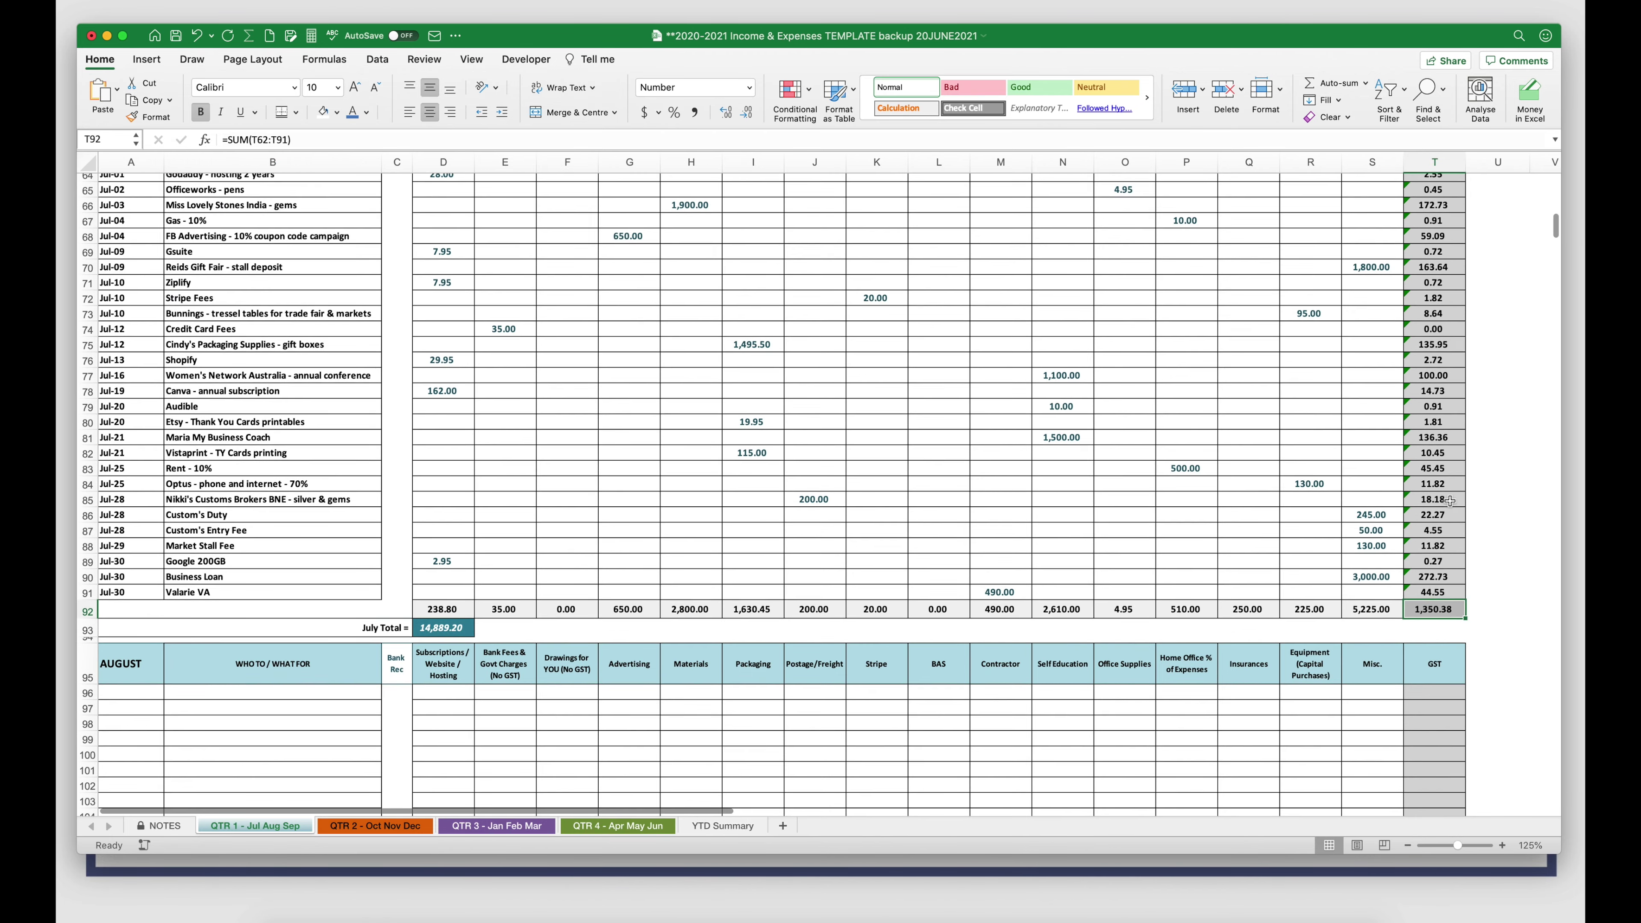
scroll(285, 576, down, 20)
click(284, 578)
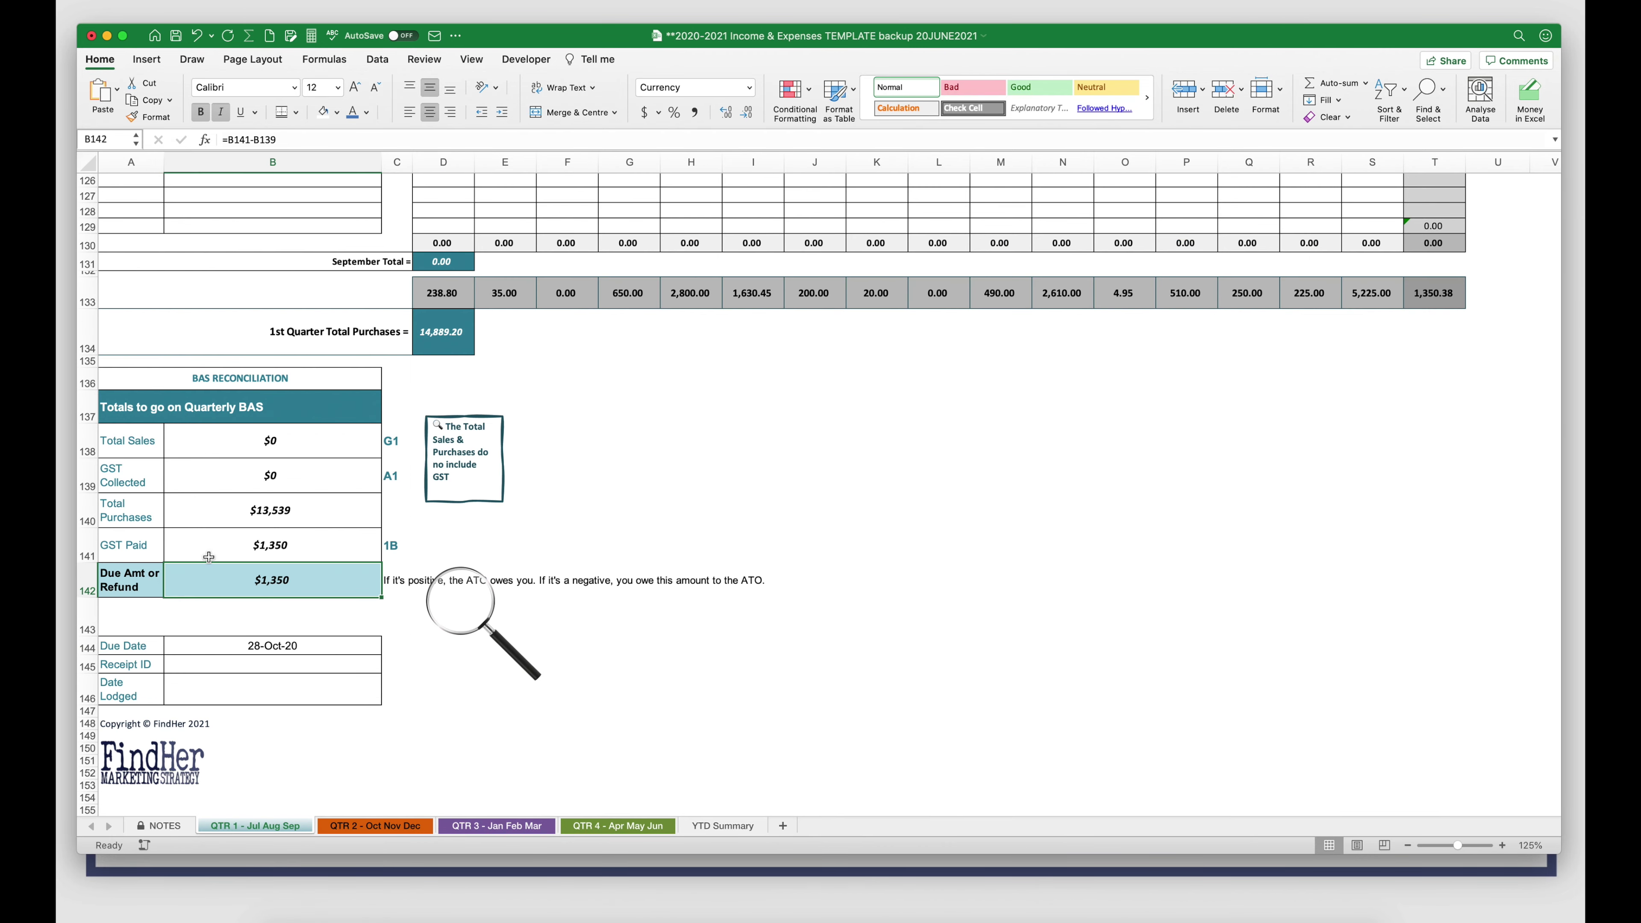
click(122, 585)
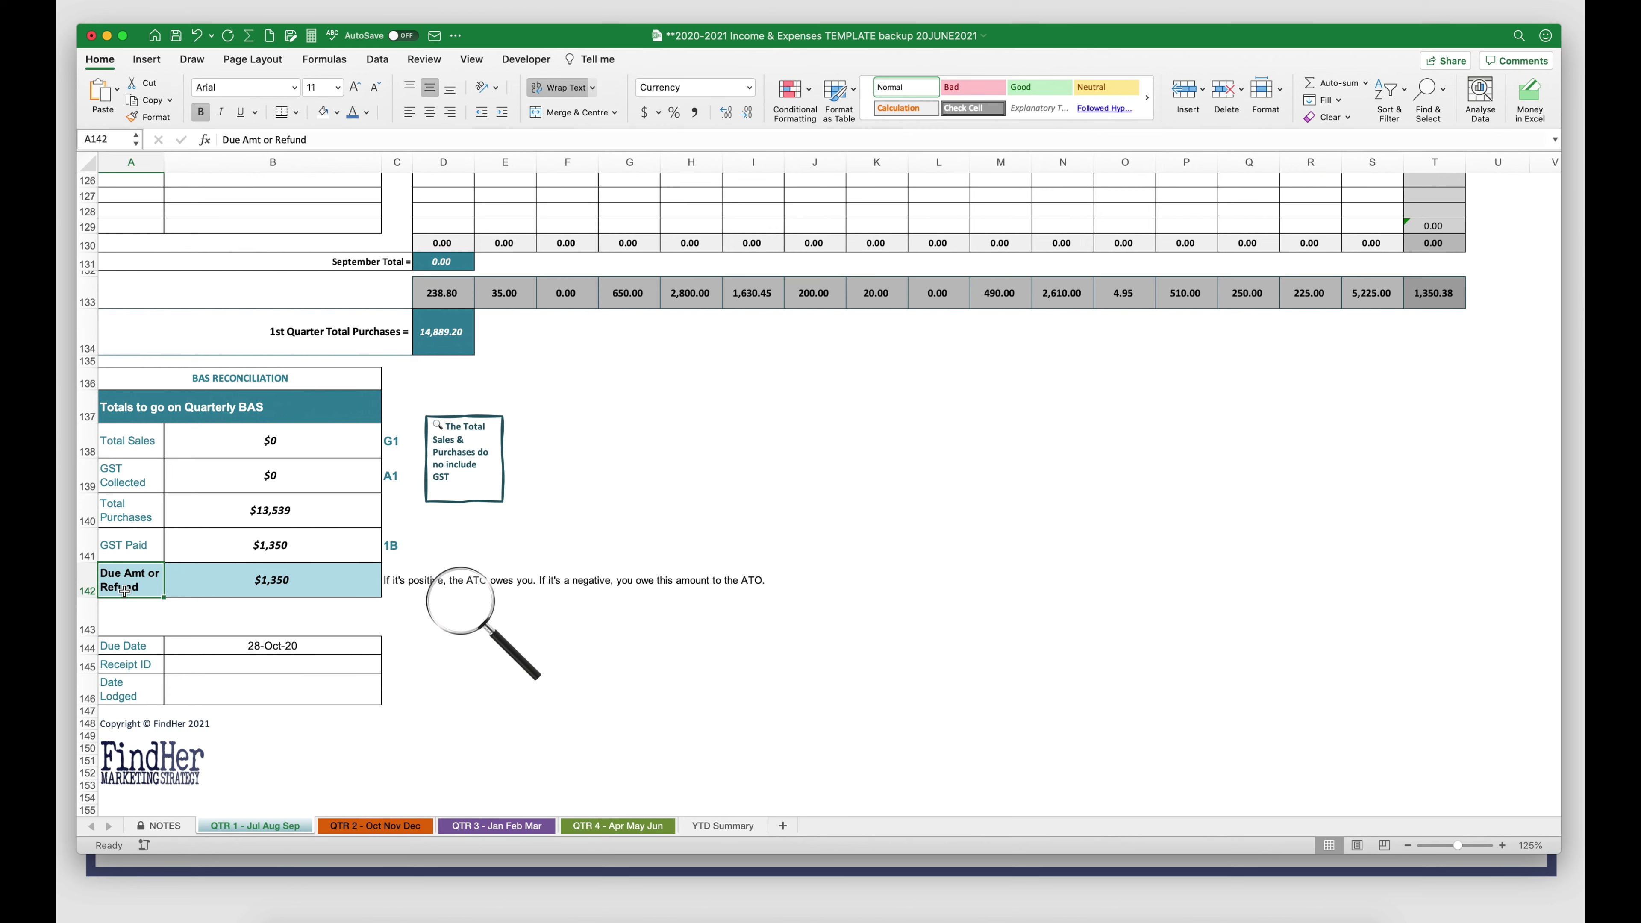
click(302, 585)
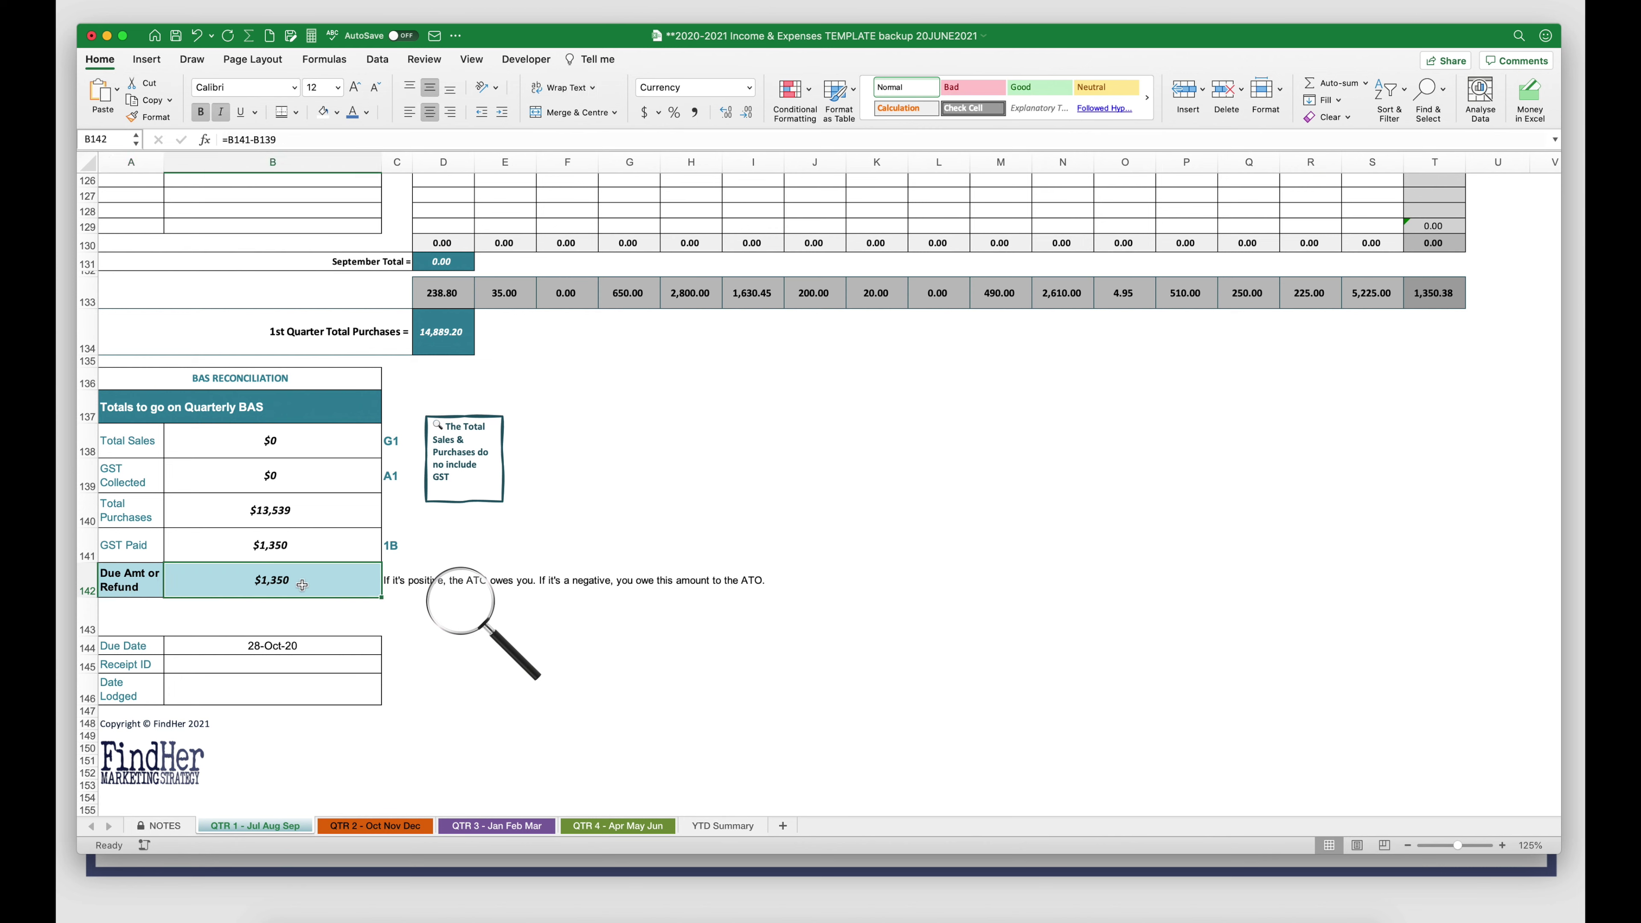
click(399, 581)
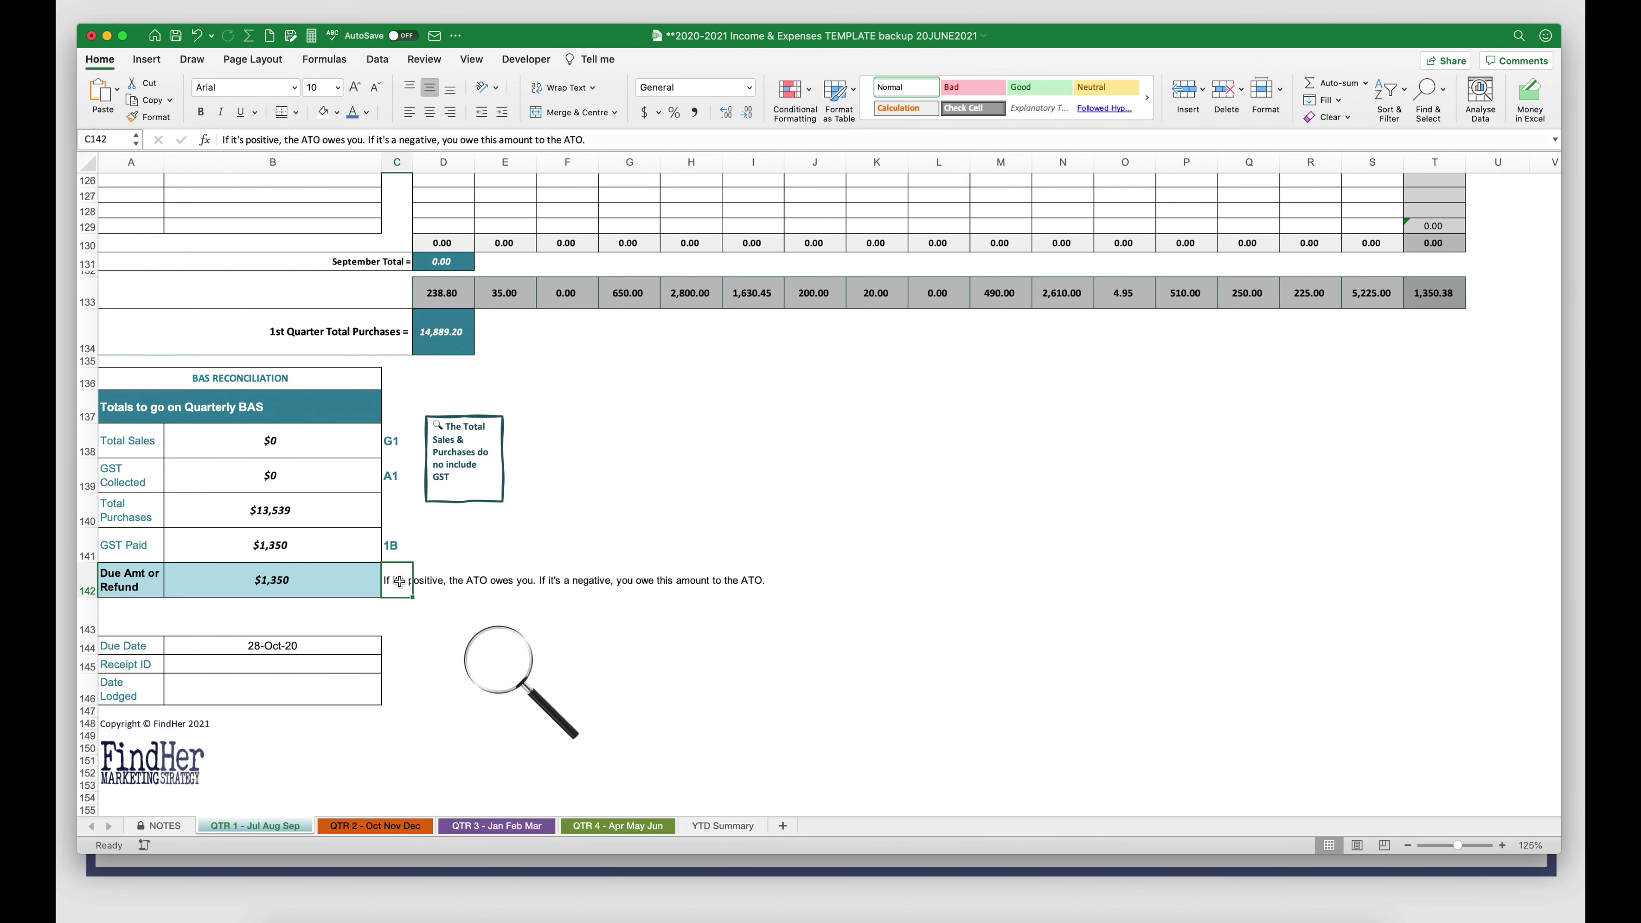
click(272, 581)
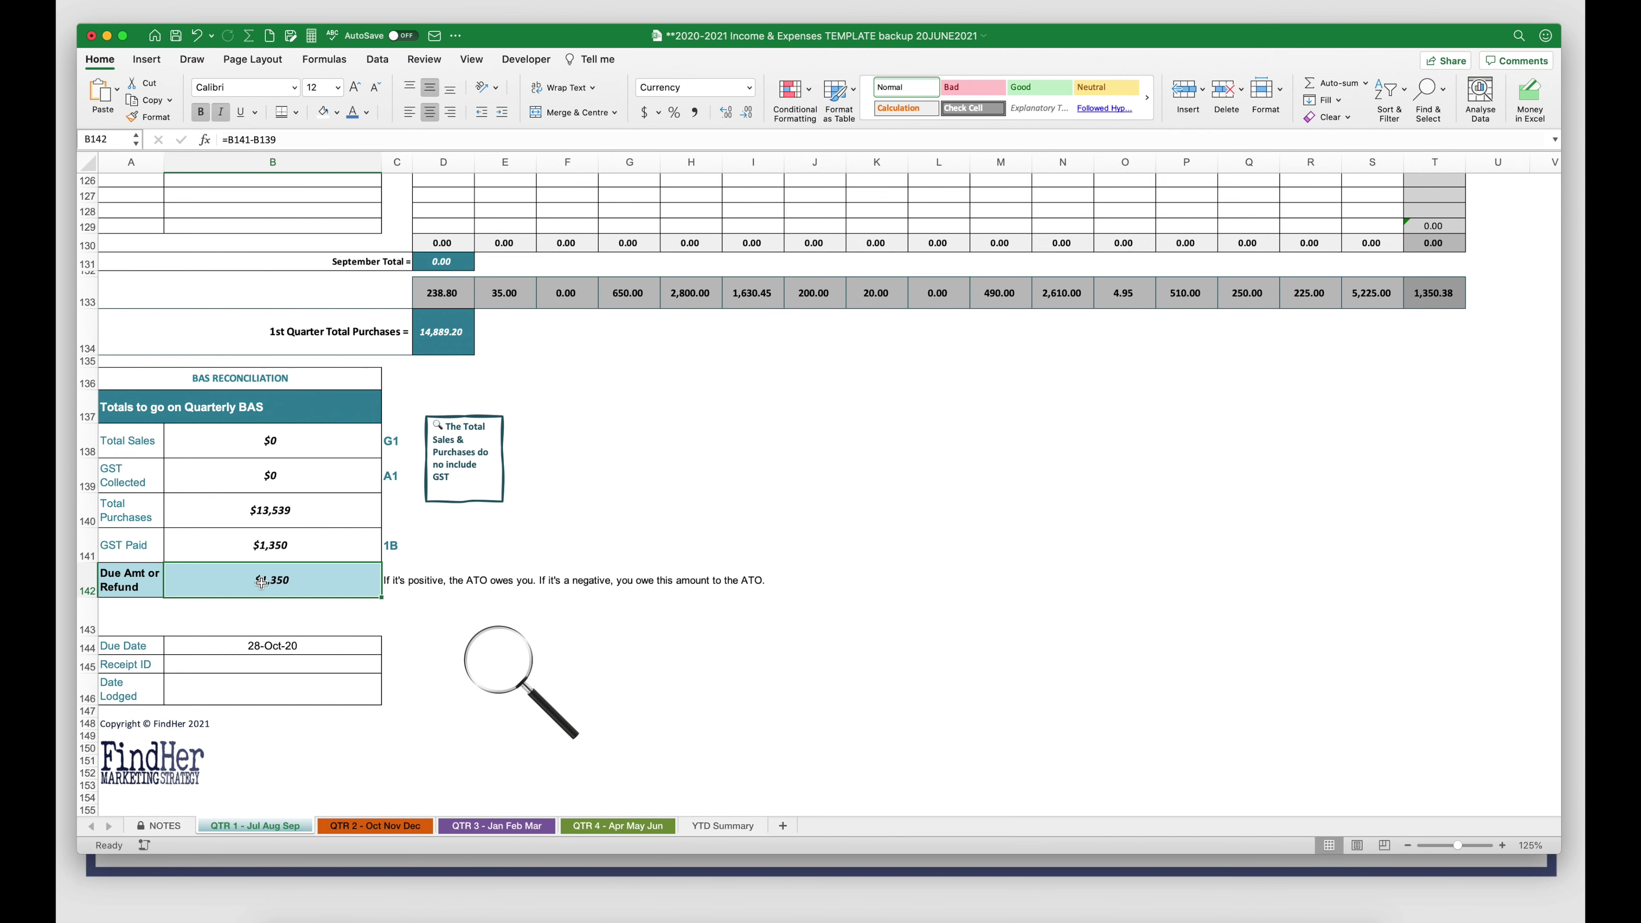
scroll(261, 582, down, 3)
click(269, 601)
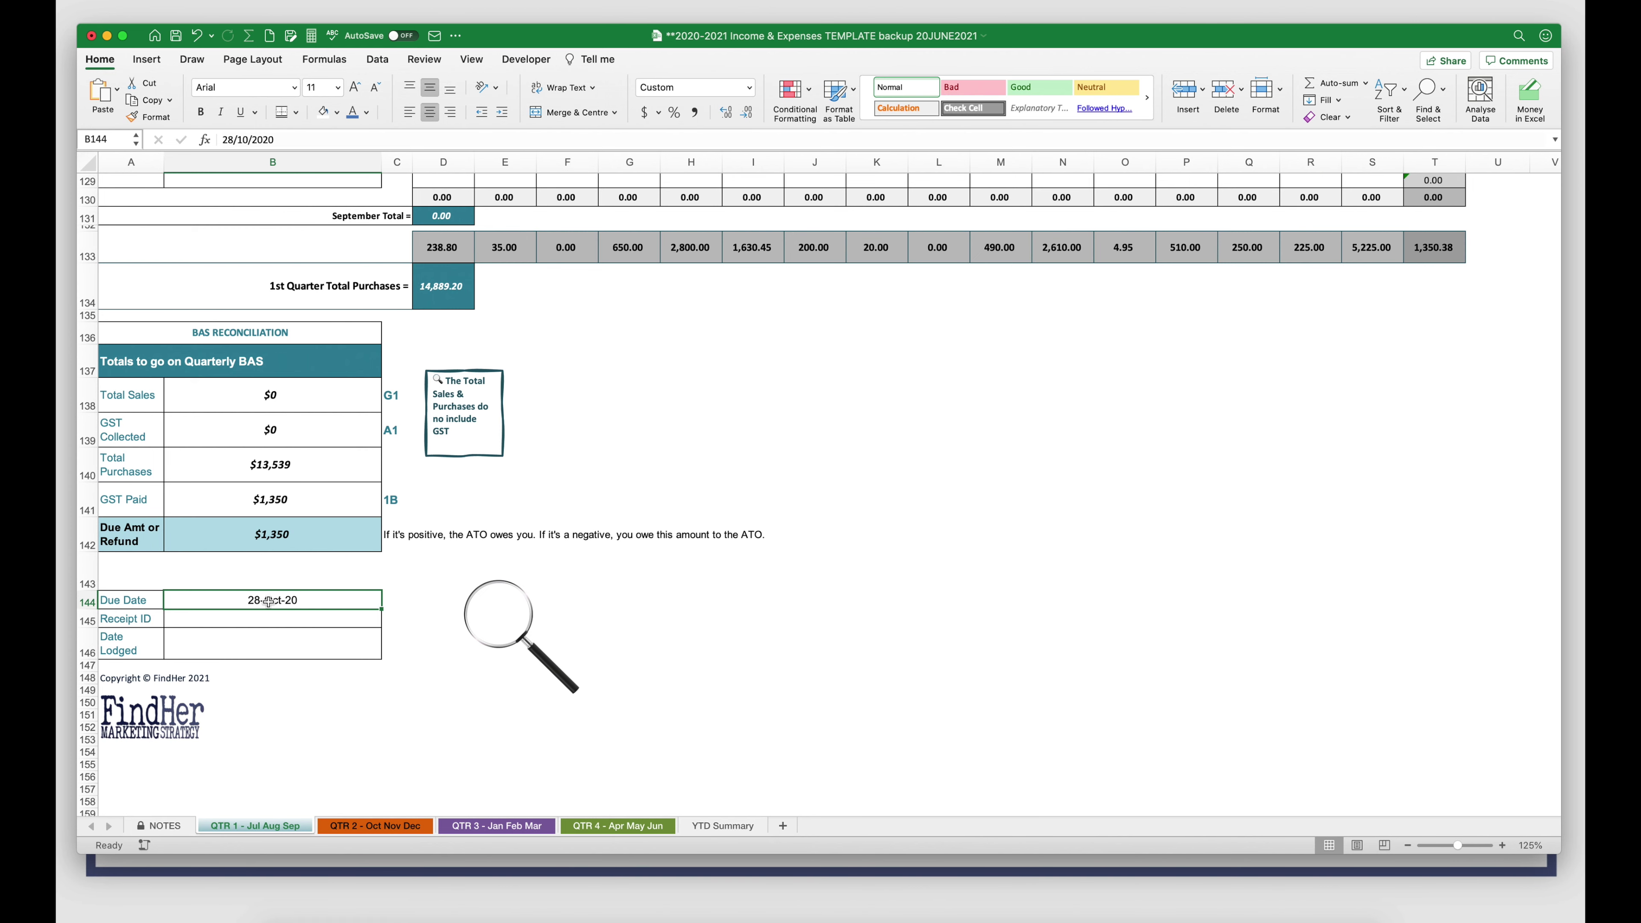
Browse the QTR 2 and QTR 3 sheets and point out the Receipt ID entry cell.
click(362, 825)
scroll(233, 656, down, 2)
scroll(234, 657, down, 15)
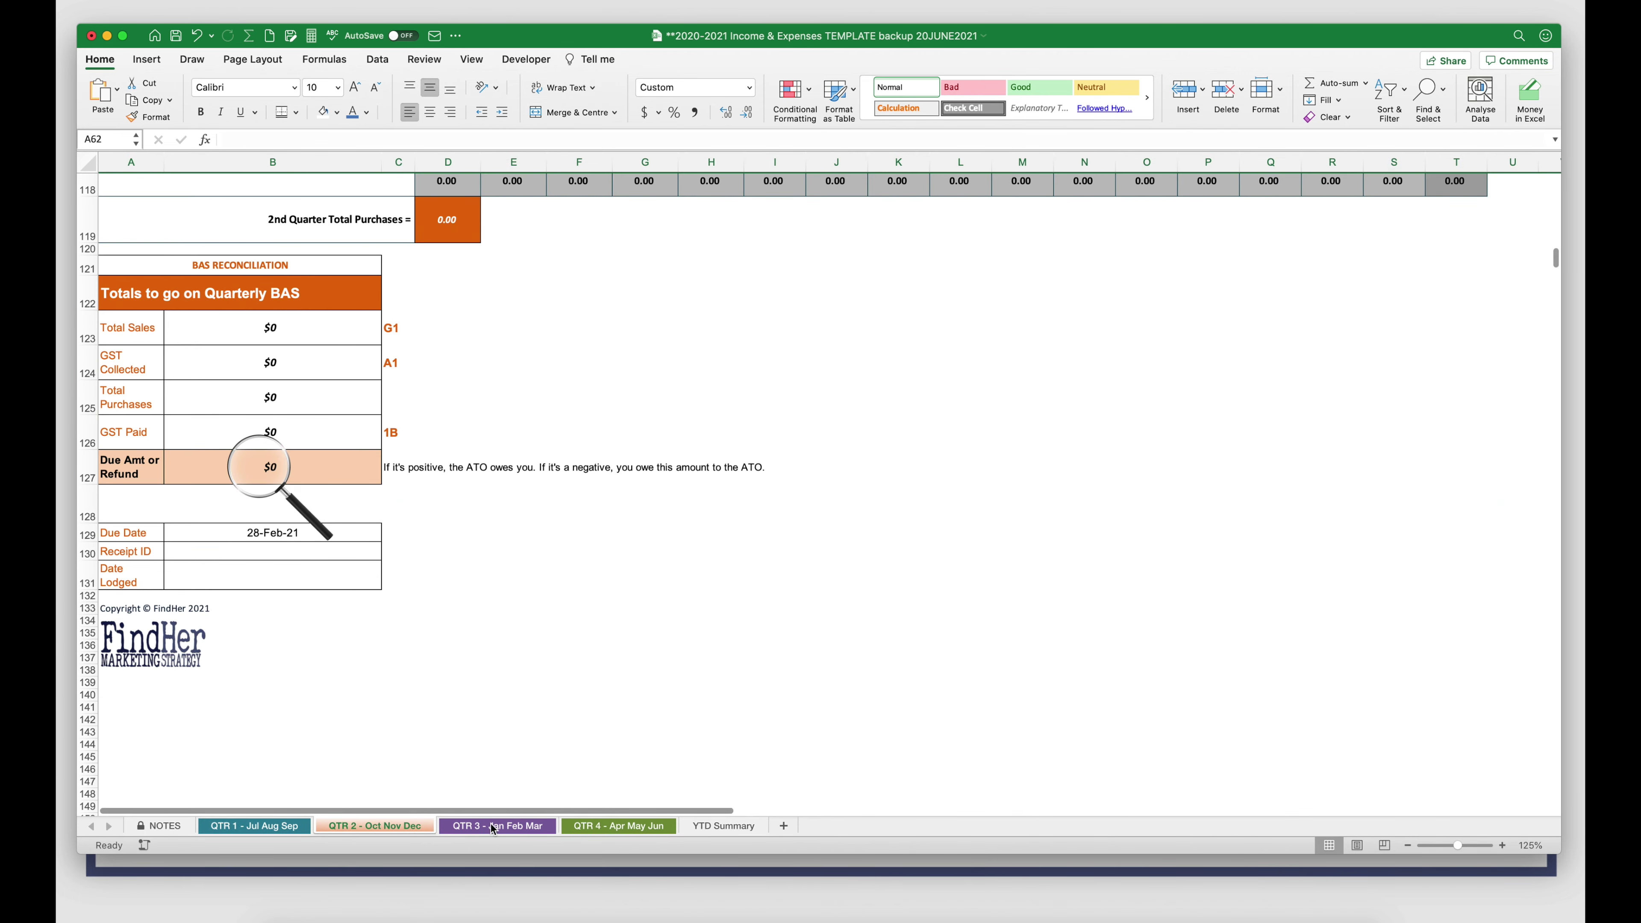
click(516, 826)
scroll(278, 660, down, 15)
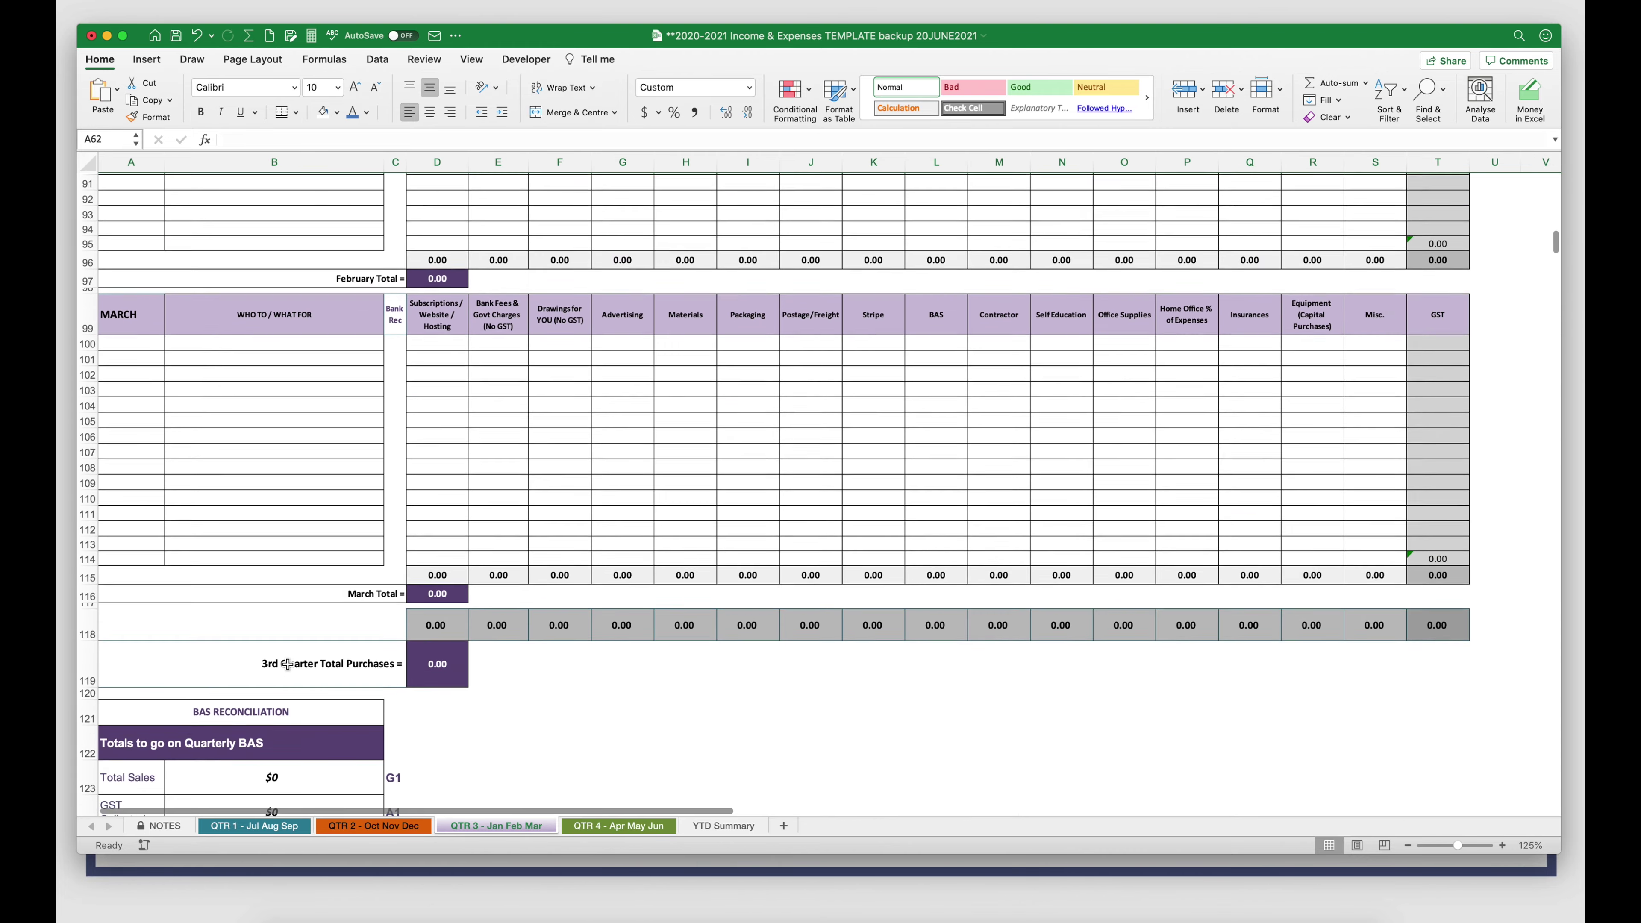
click(267, 625)
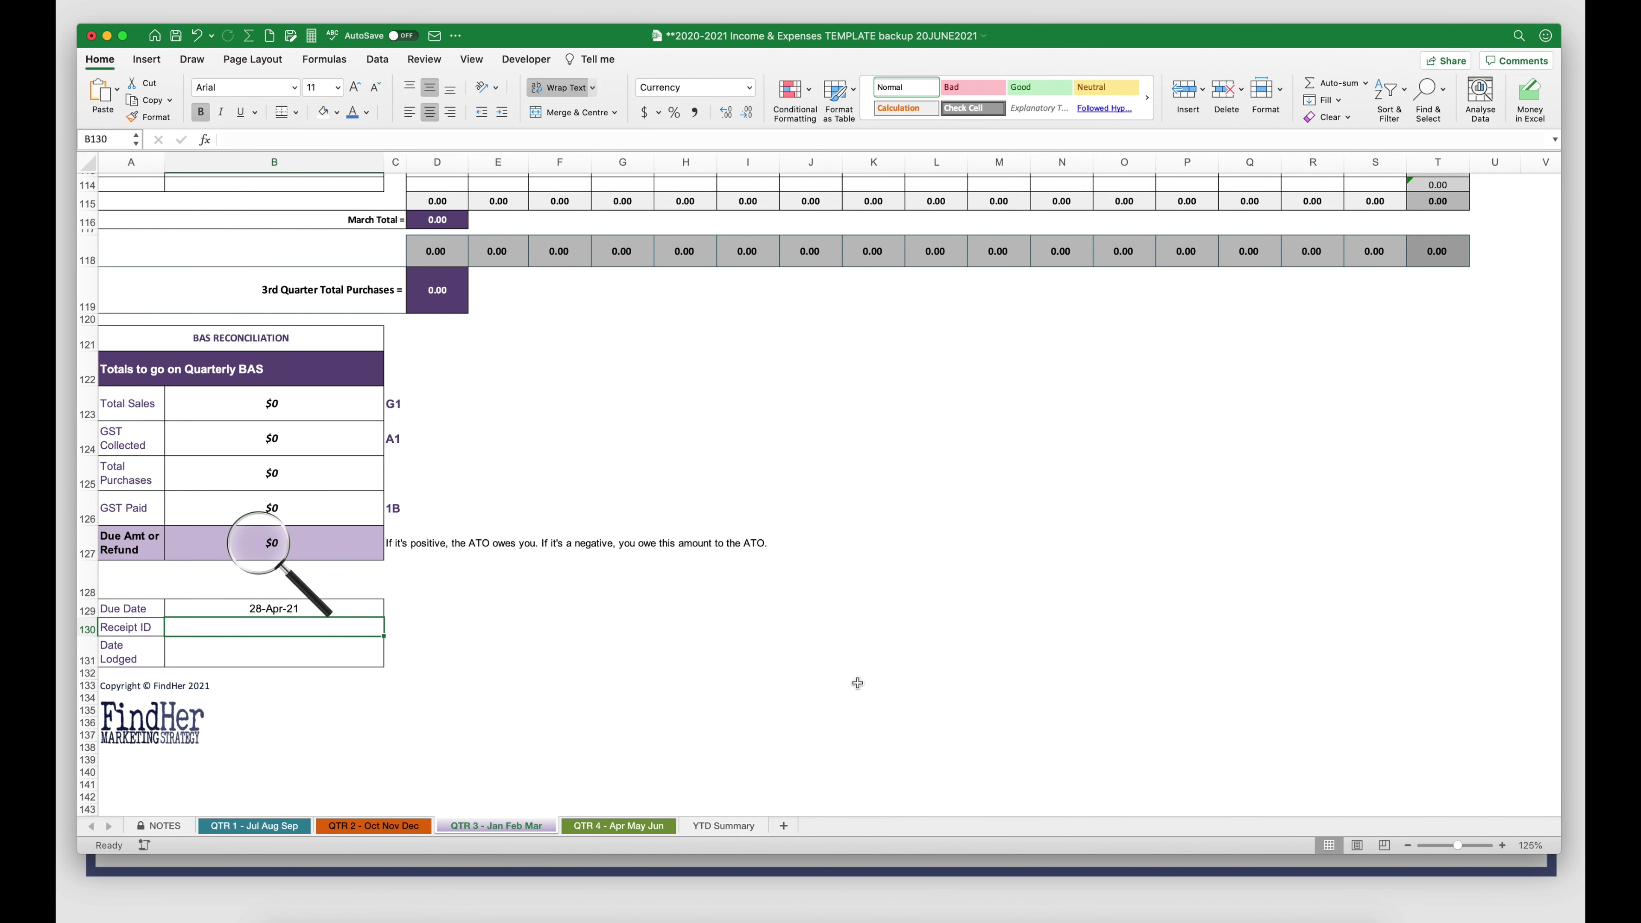
scroll(859, 579, down, 1)
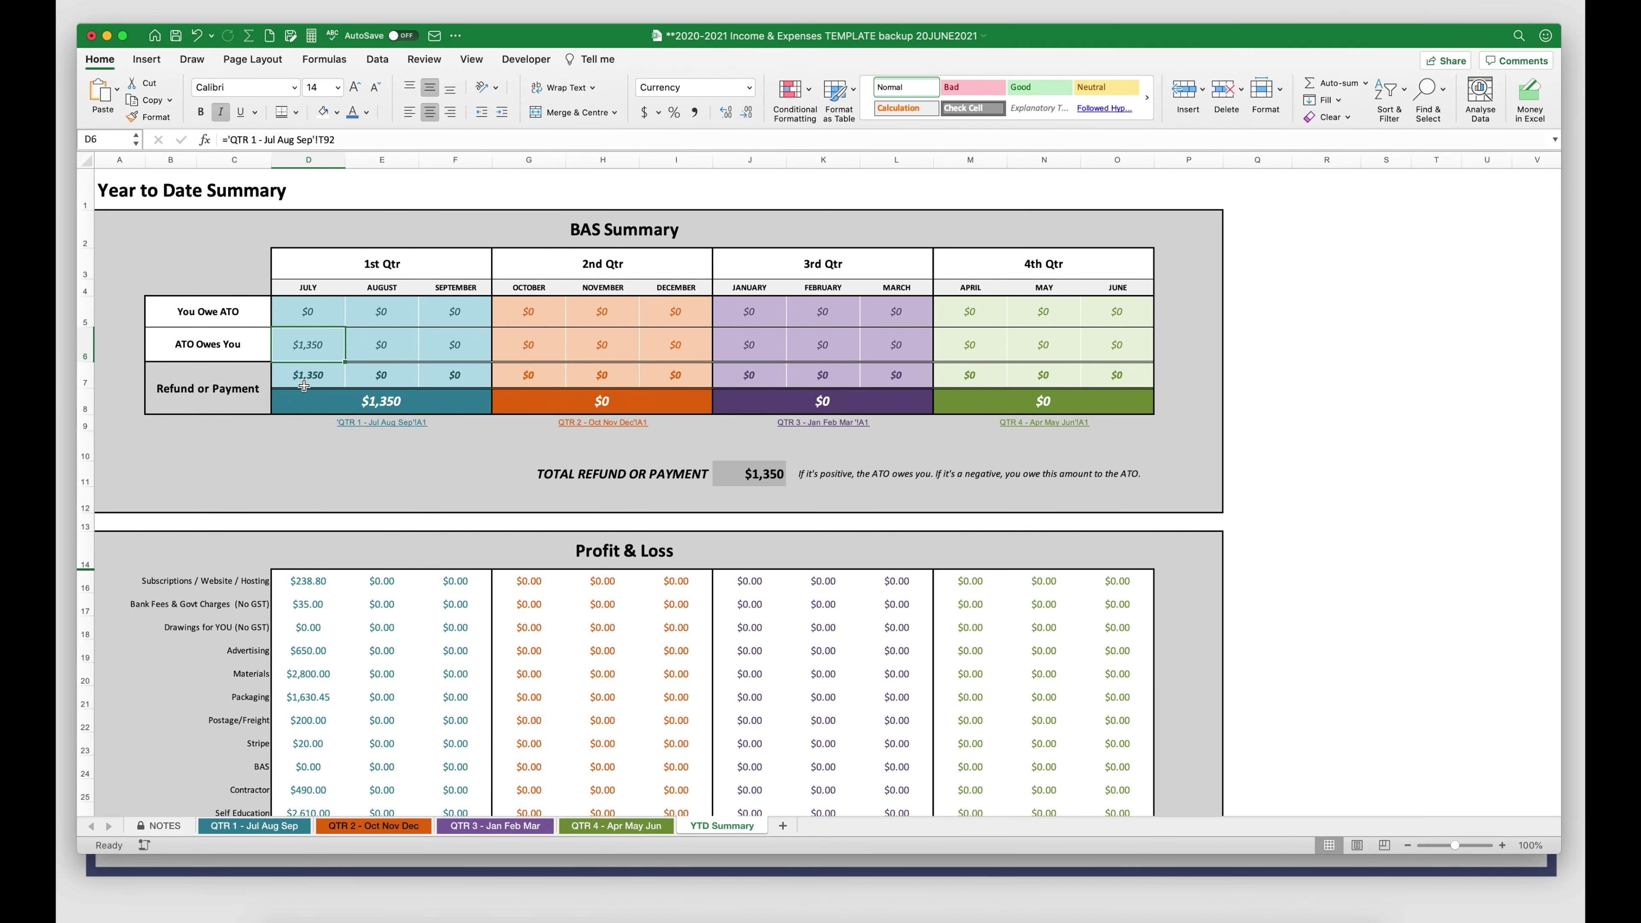
View the =D6-D5 July refund formula in cell D7 of the YTD Summary.
click(298, 375)
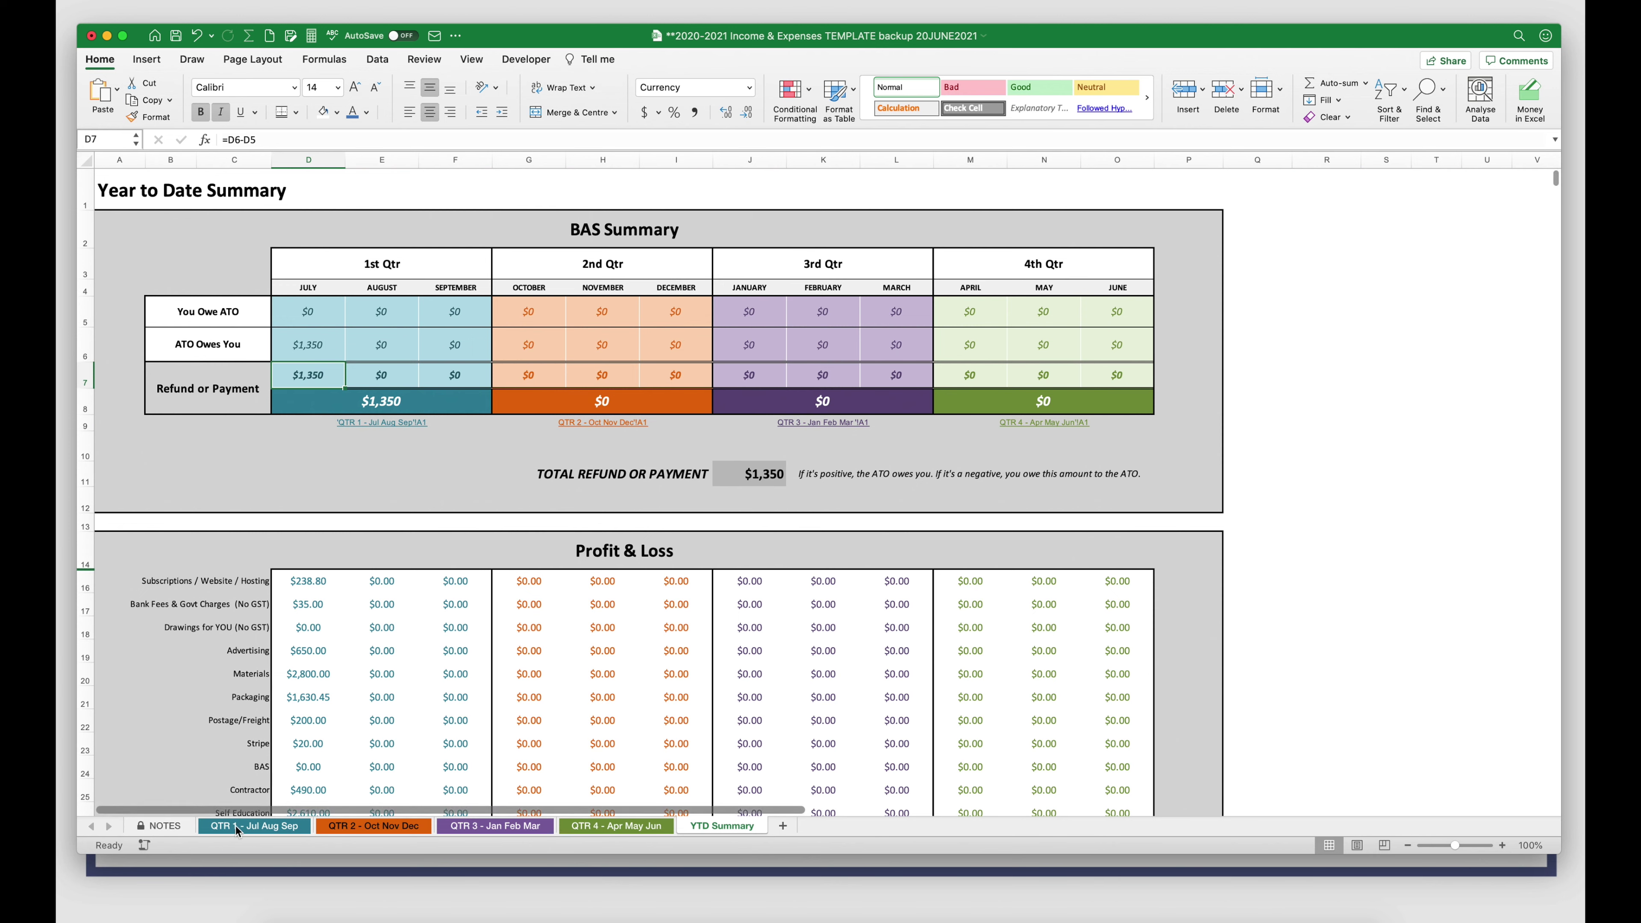
On QTR 1, move the magnifying-glass picture over the $1,350 Due Amt cell.
click(381, 474)
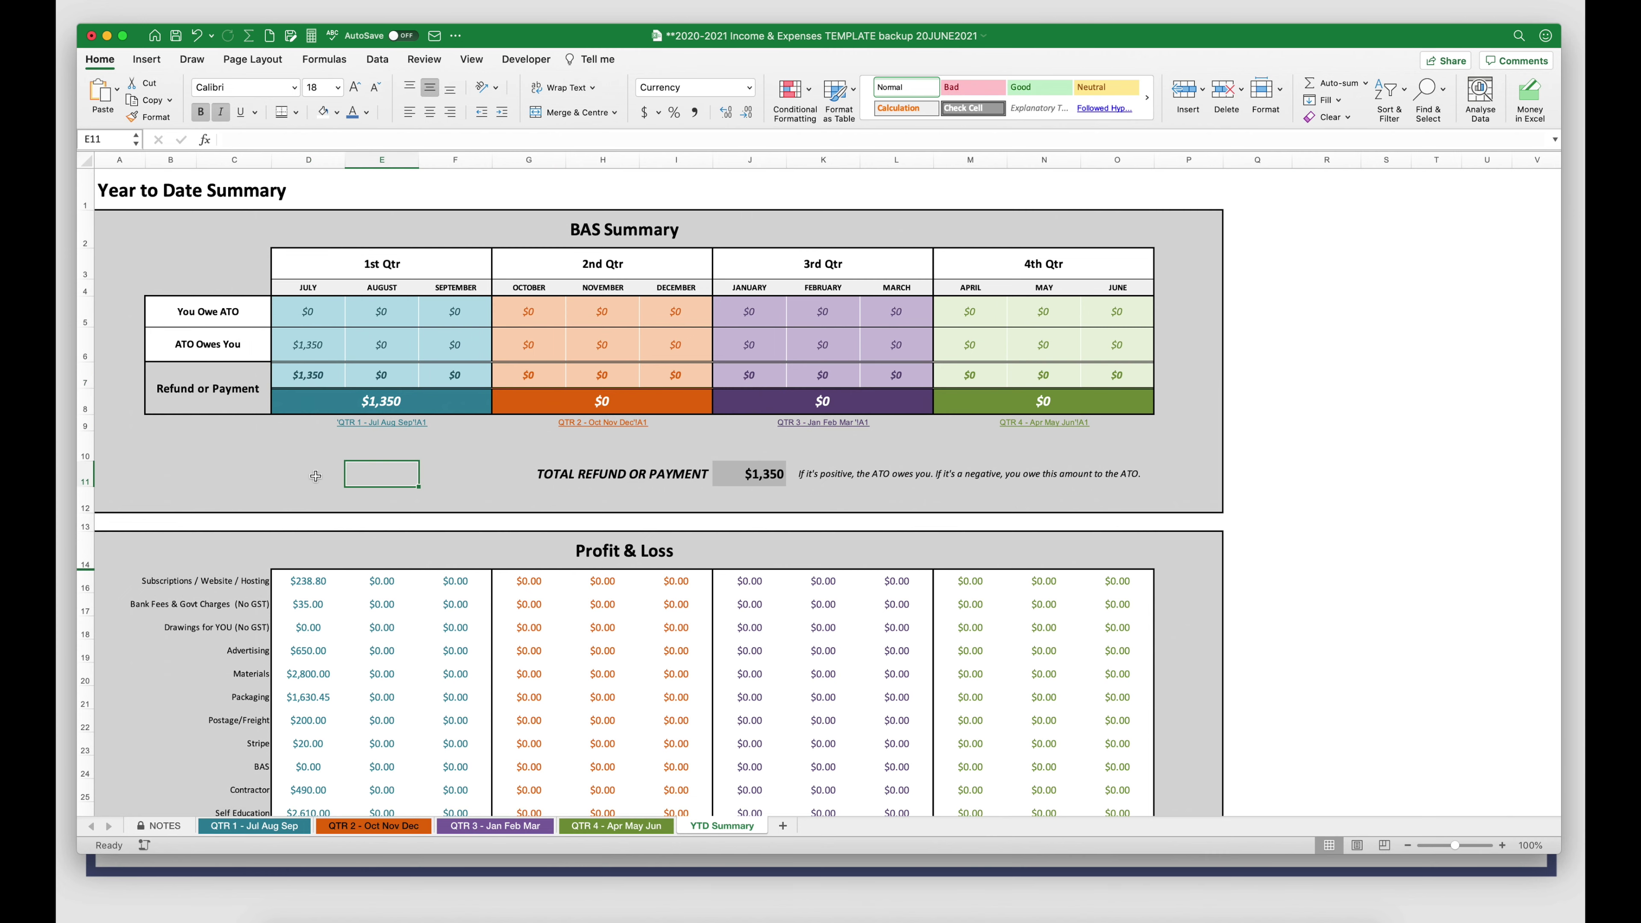
click(265, 827)
click(496, 622)
drag(496, 622, 271, 542)
click(462, 639)
click(566, 649)
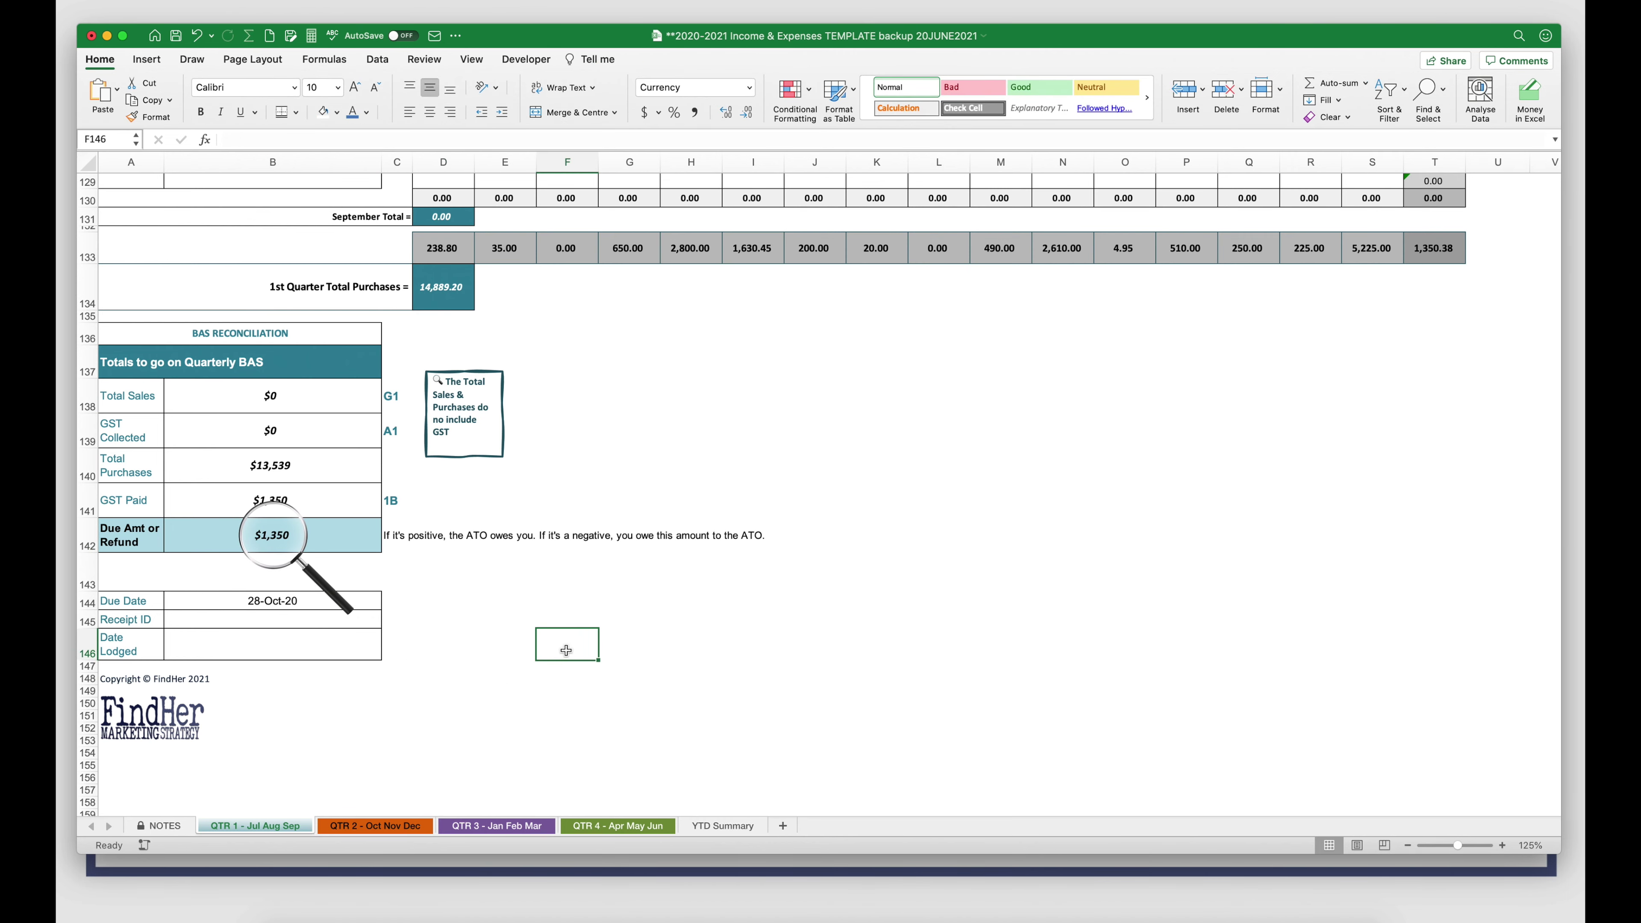
scroll(566, 649, up, 3)
scroll(566, 649, up, 10)
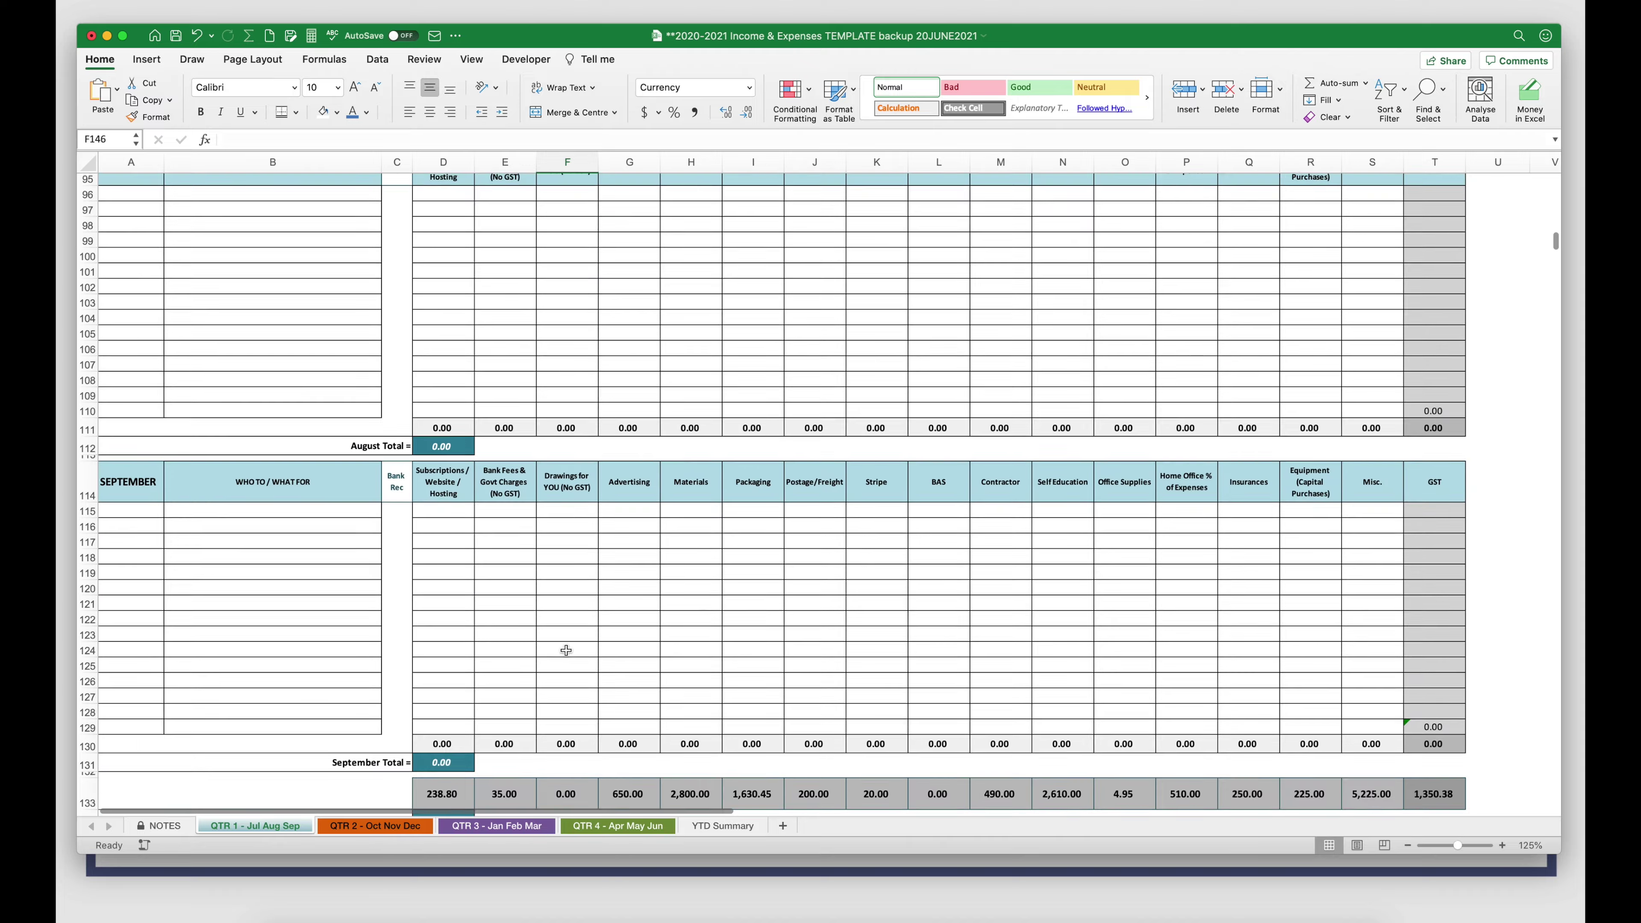
scroll(566, 650, up, 10)
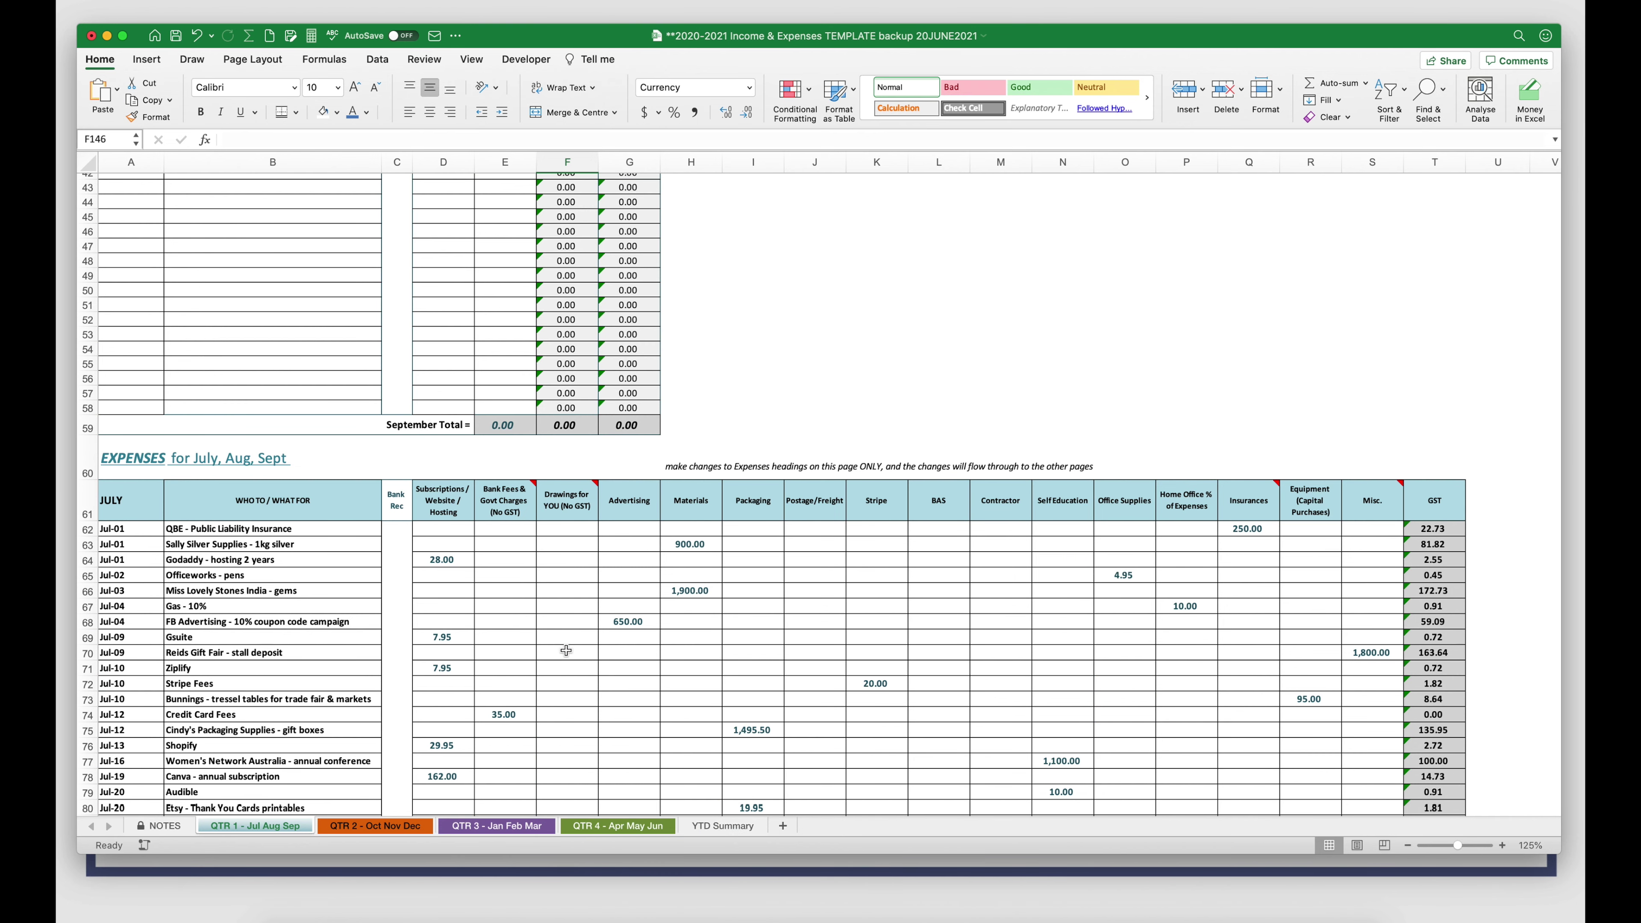
Return to the Year to Date Summary sheet showing the $1,350 total refund.
click(704, 826)
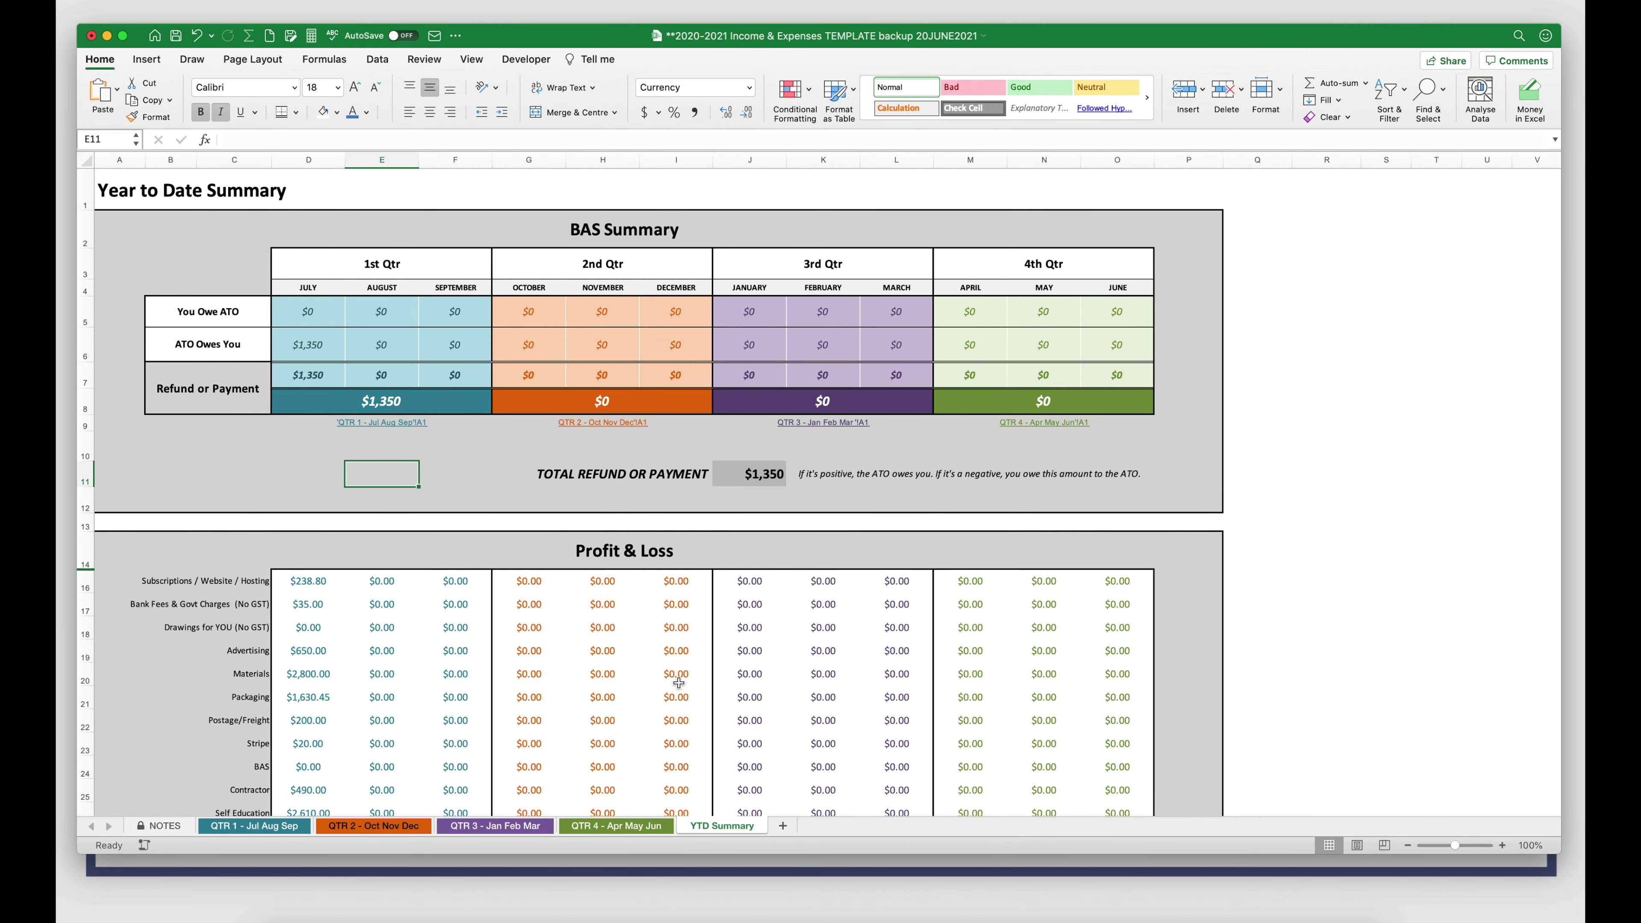
scroll(678, 683, down, 5)
scroll(678, 683, up, 5)
scroll(678, 683, down, 5)
scroll(678, 684, up, 5)
scroll(678, 683, down, 1)
scroll(678, 683, down, 2)
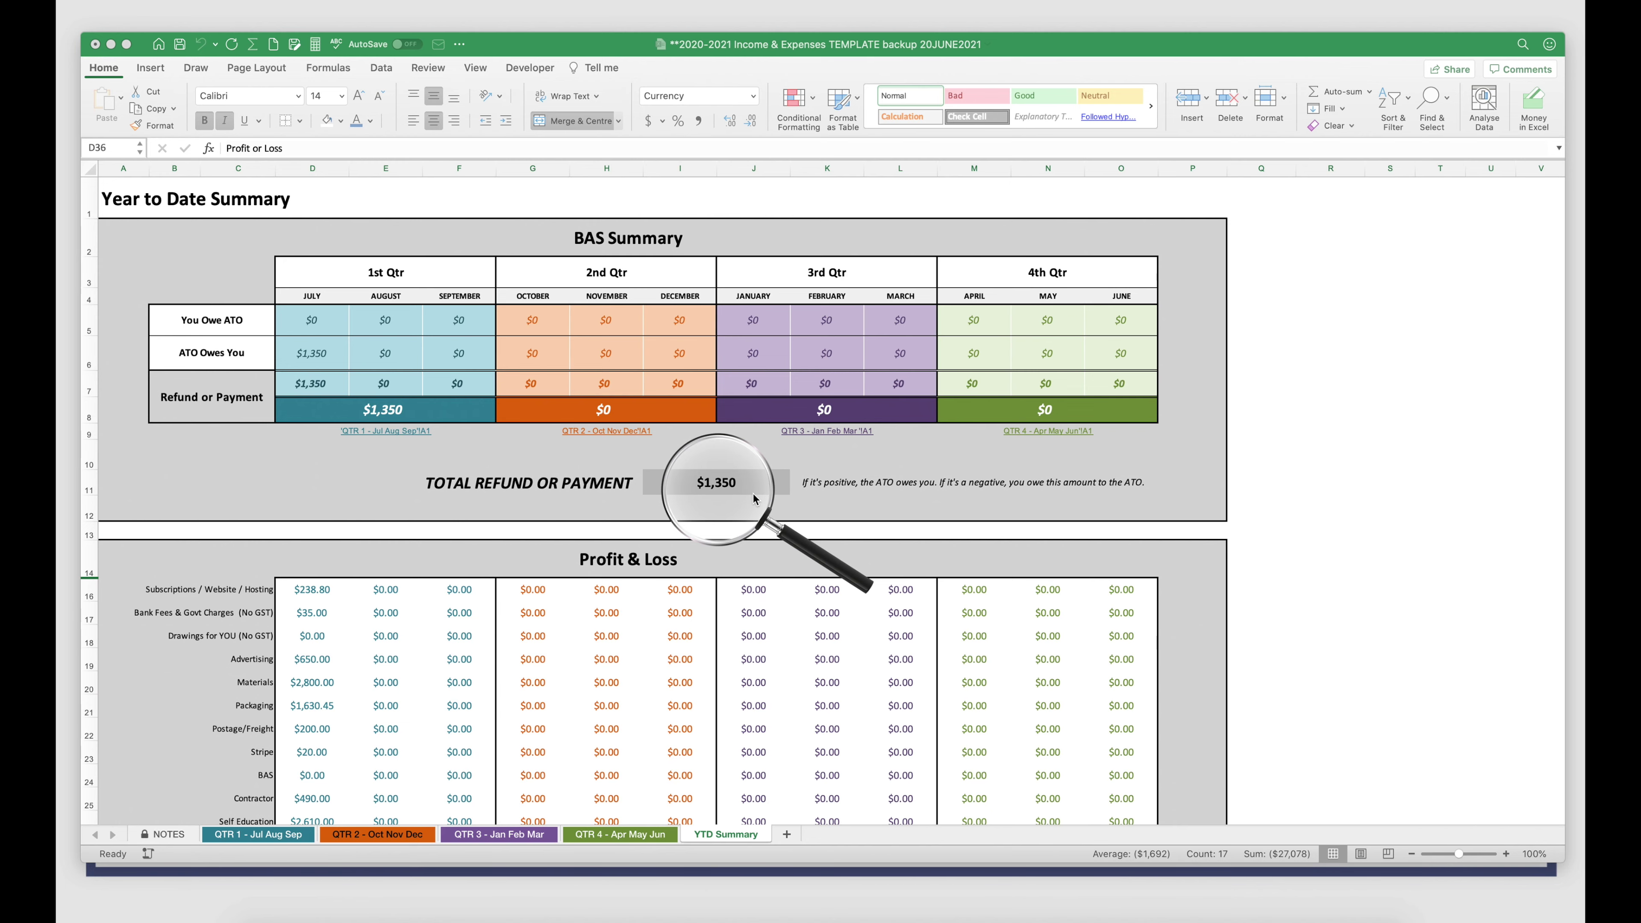
Review the YTD Profit & Loss section, select rows 14–36, and add new sheet Sheet2.
scroll(753, 494, down, 8)
scroll(752, 498, down, 3)
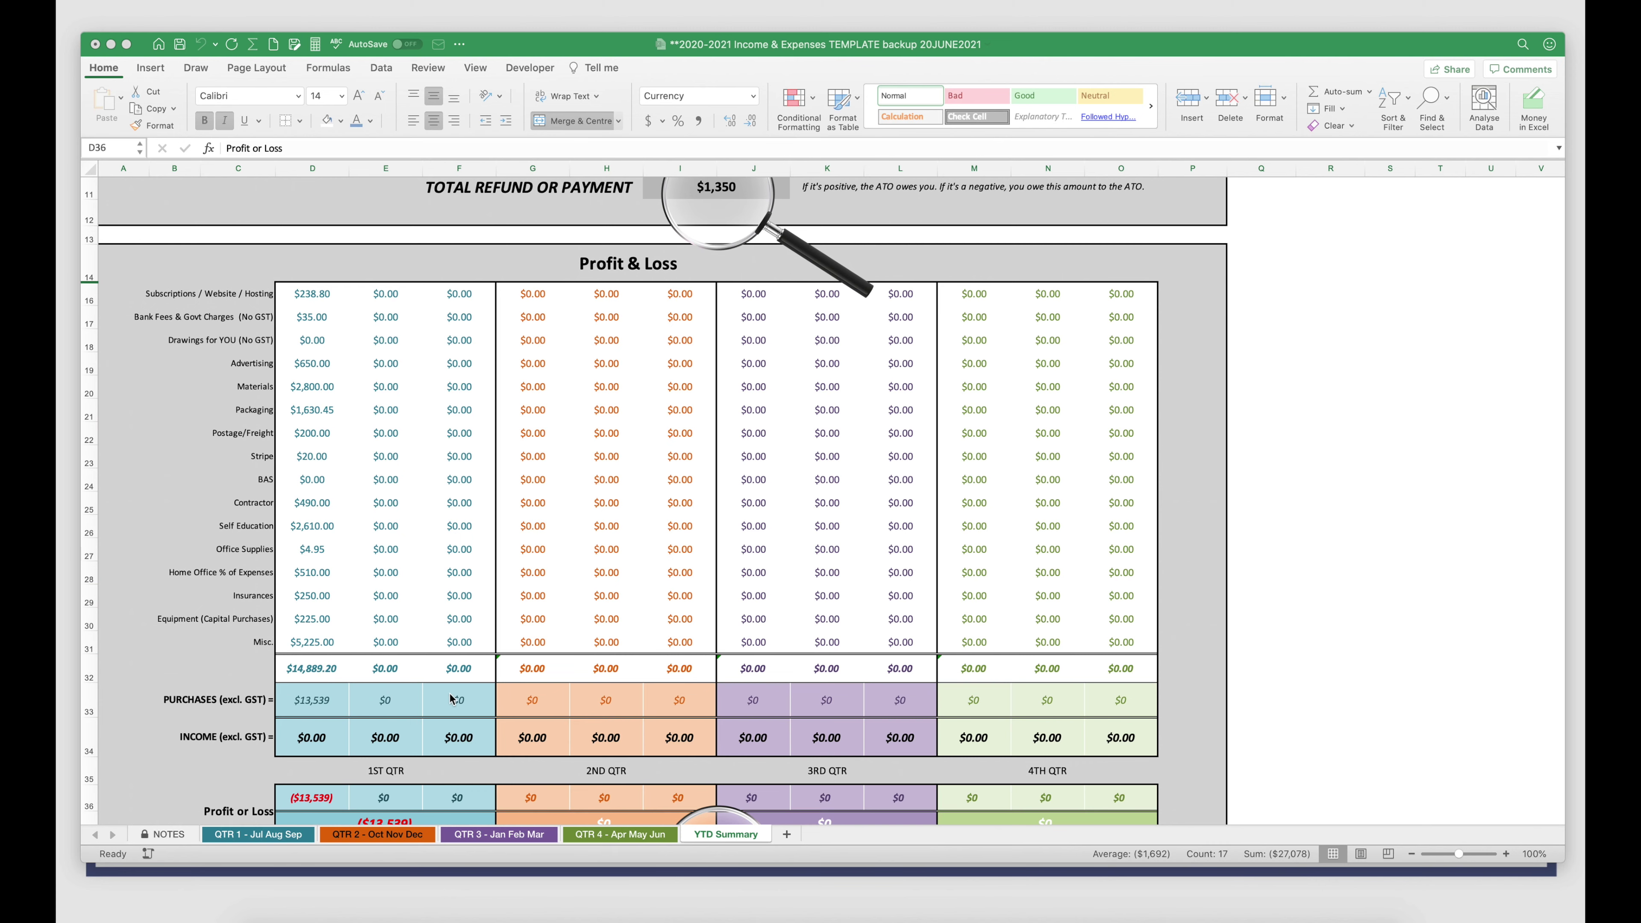
scroll(424, 732, down, 3)
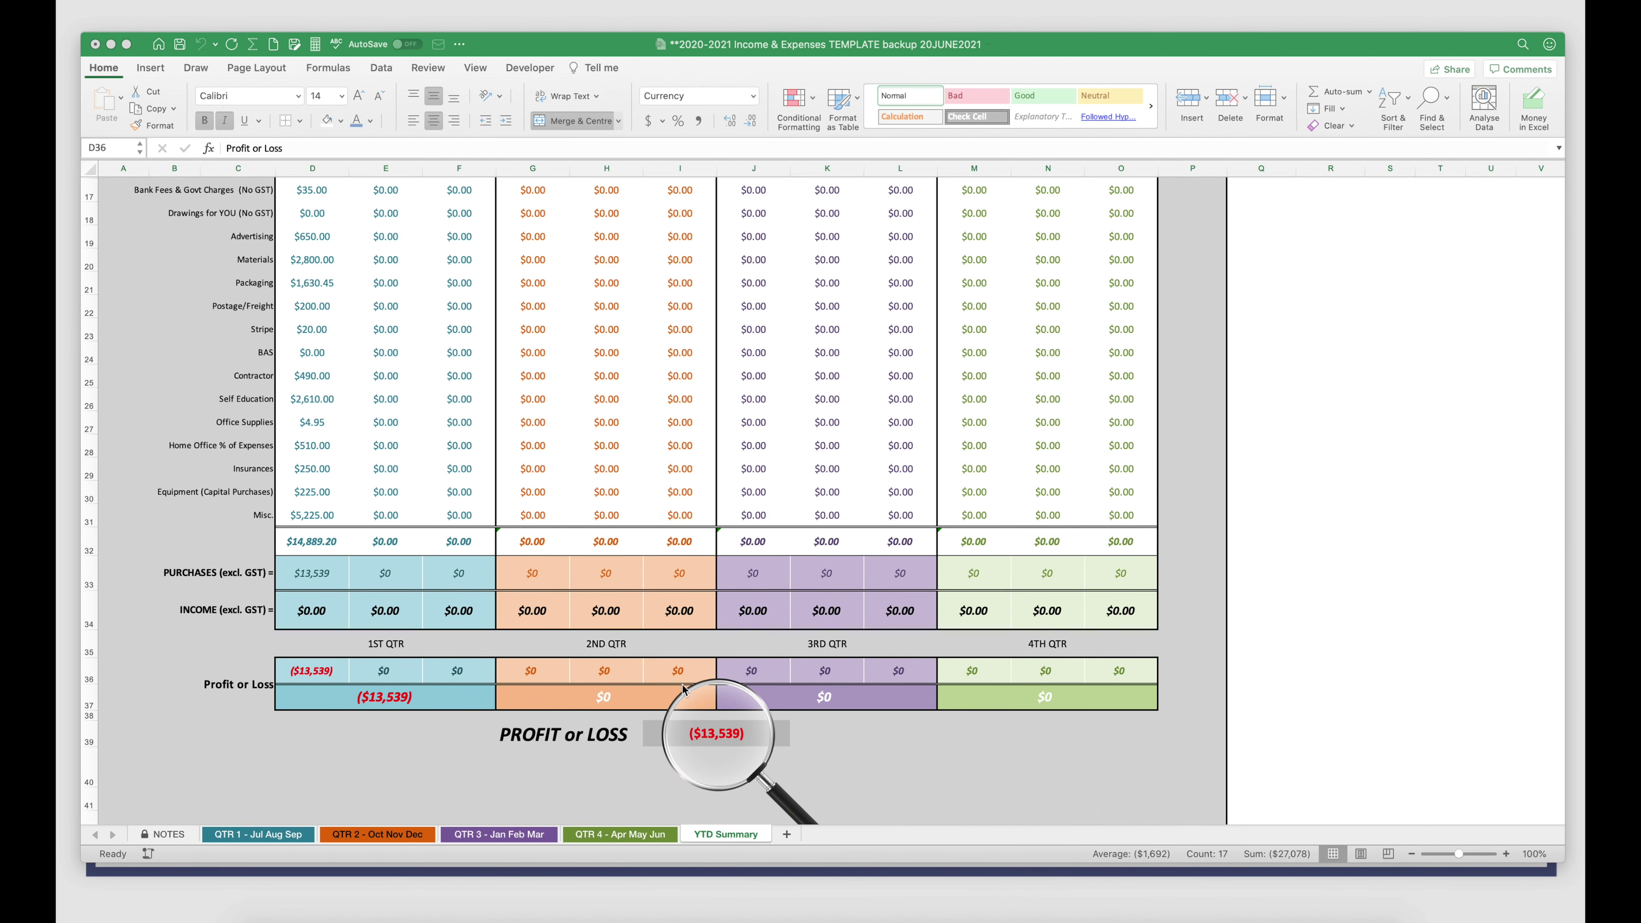
scroll(979, 709, up, 3)
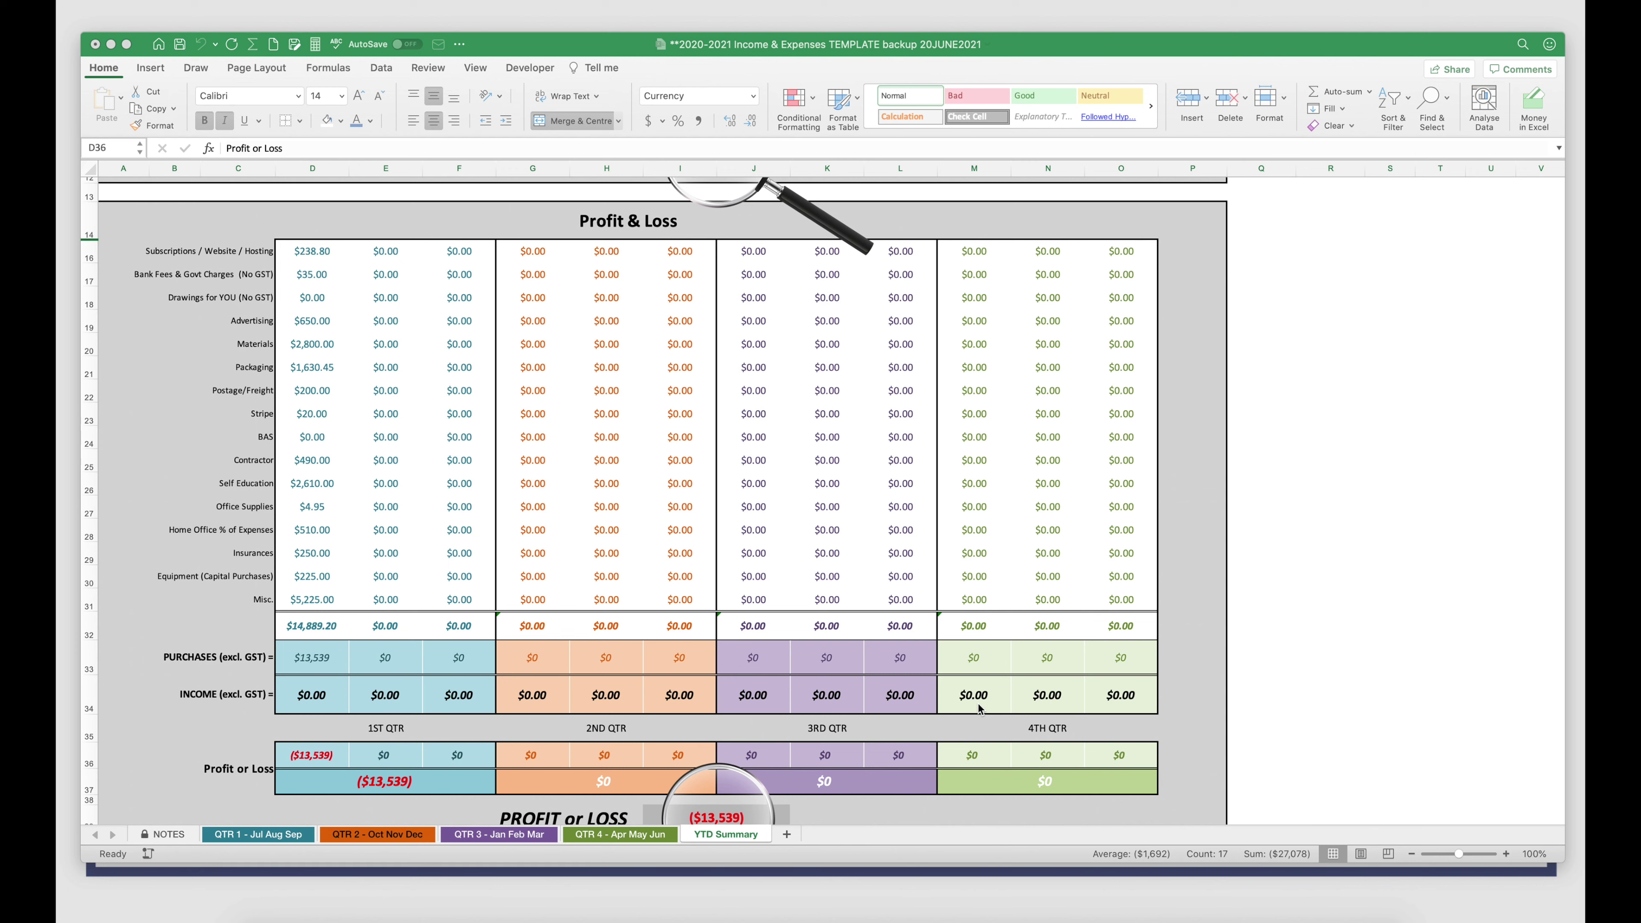
scroll(978, 709, up, 3)
drag(89, 304, 91, 478)
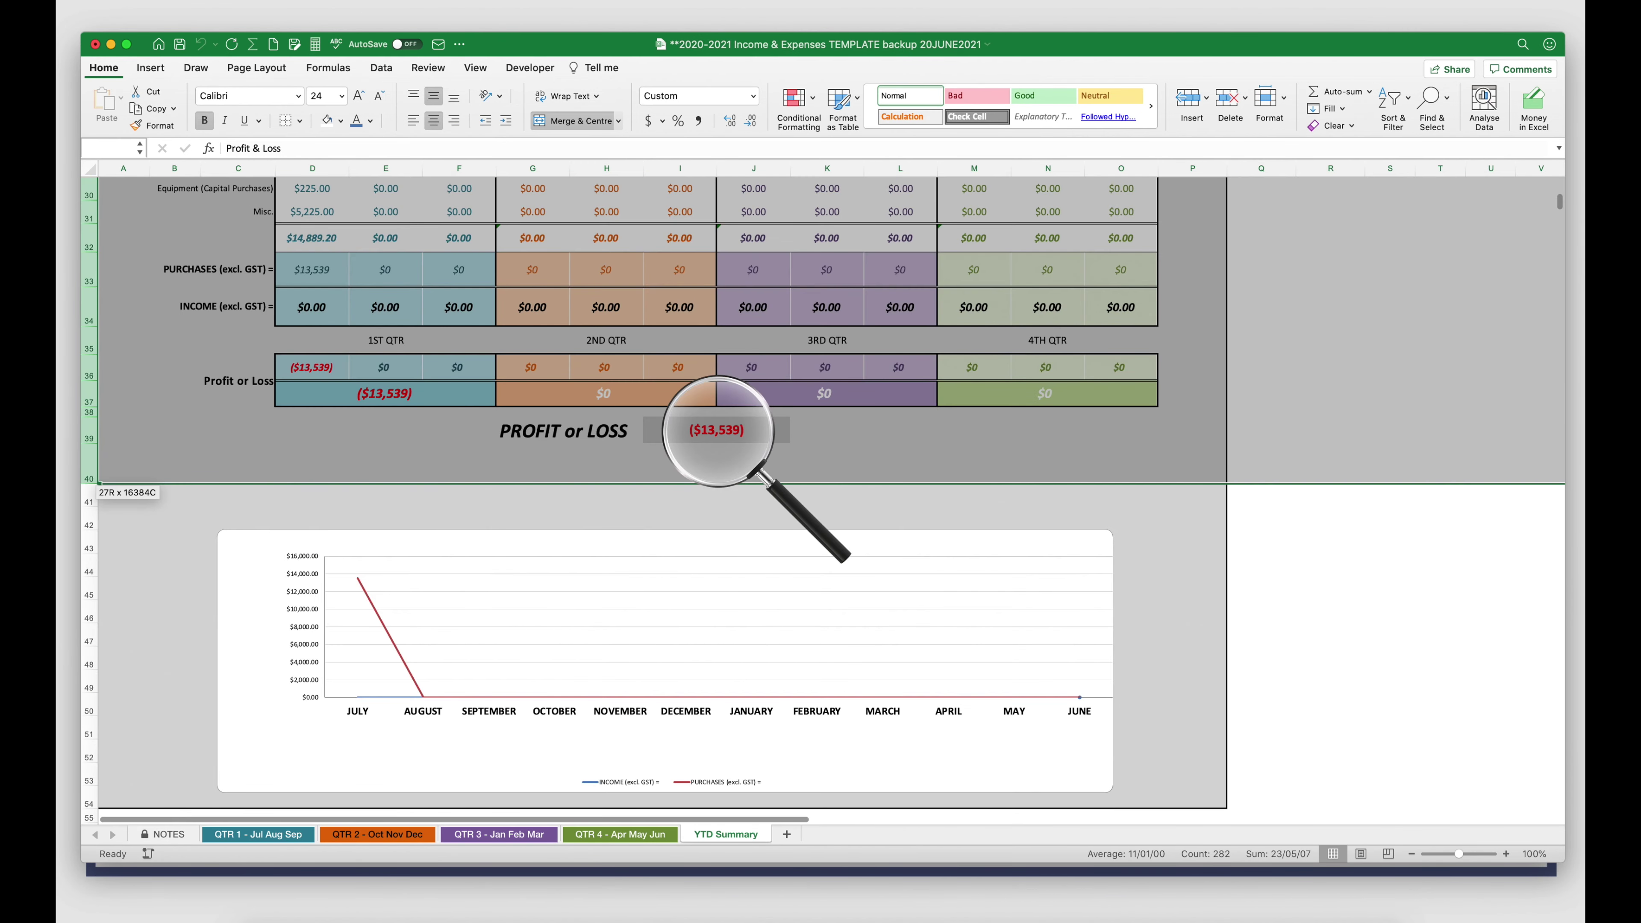
click(788, 834)
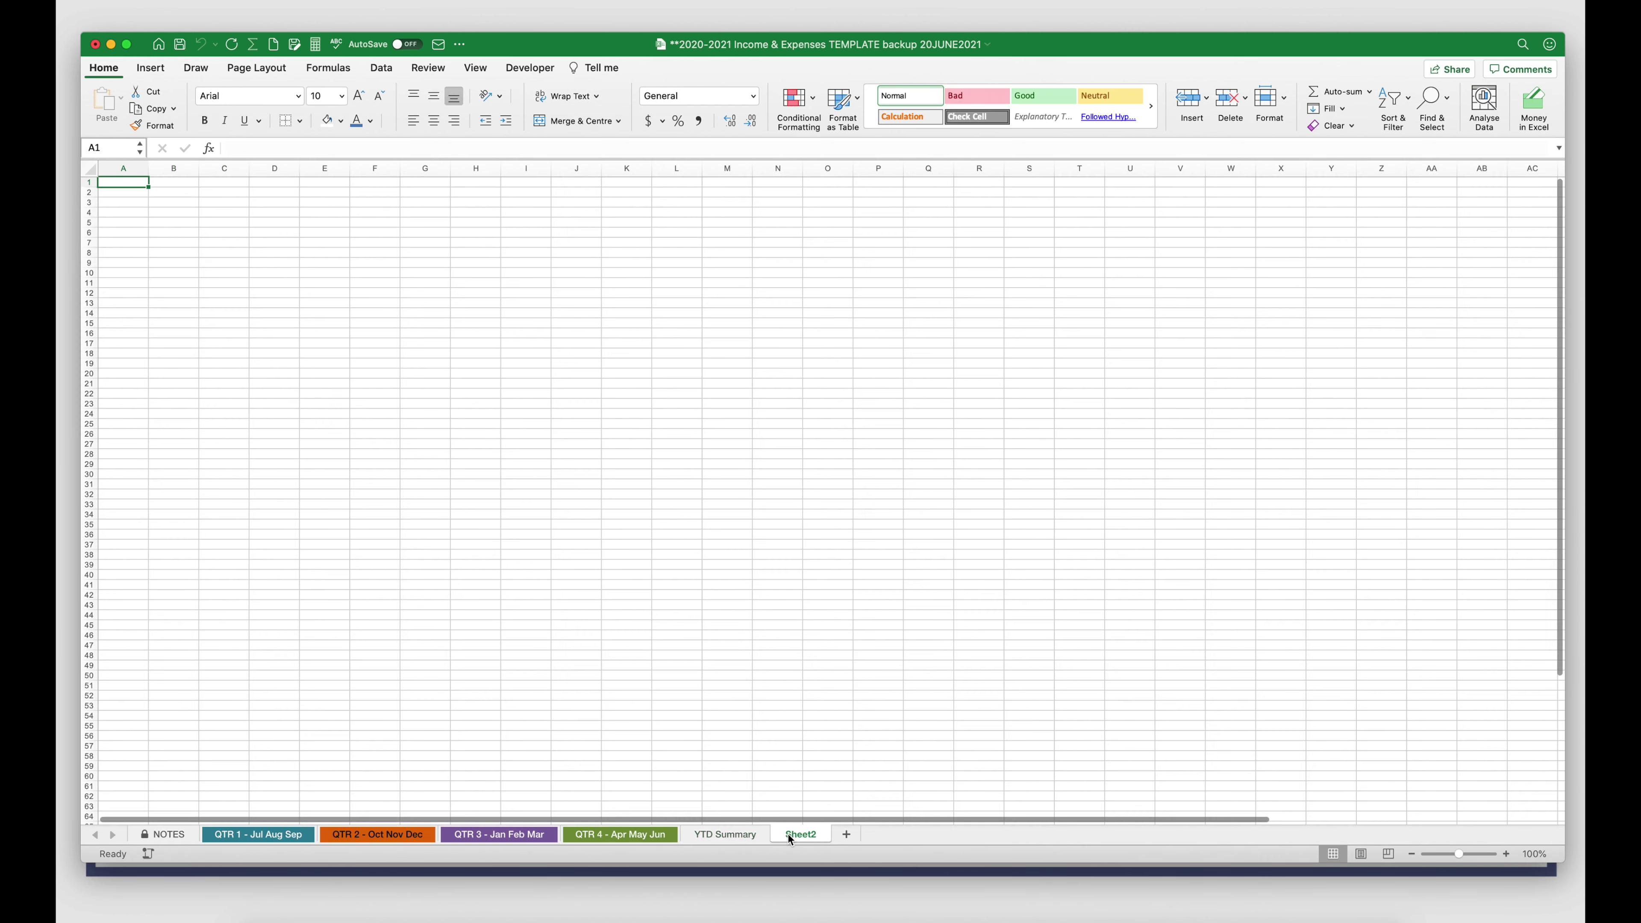
Rename Sheet2 to 'Budget & Forecasting' and go back to the YTD Summary sheet.
right_click(794, 835)
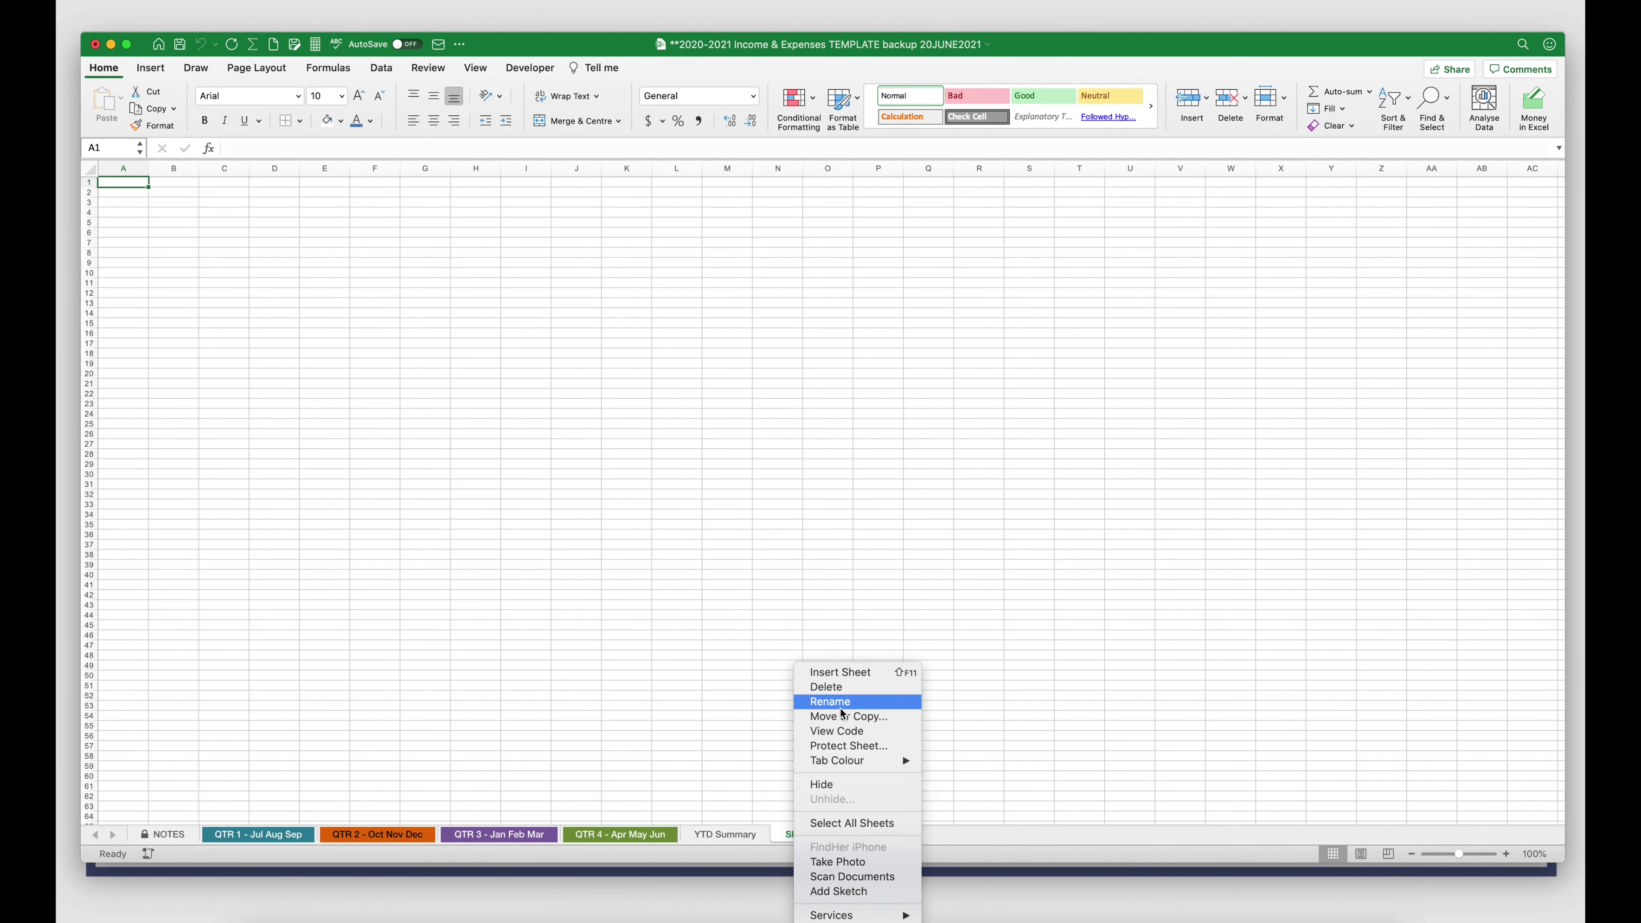
click(830, 701)
text(Budget)
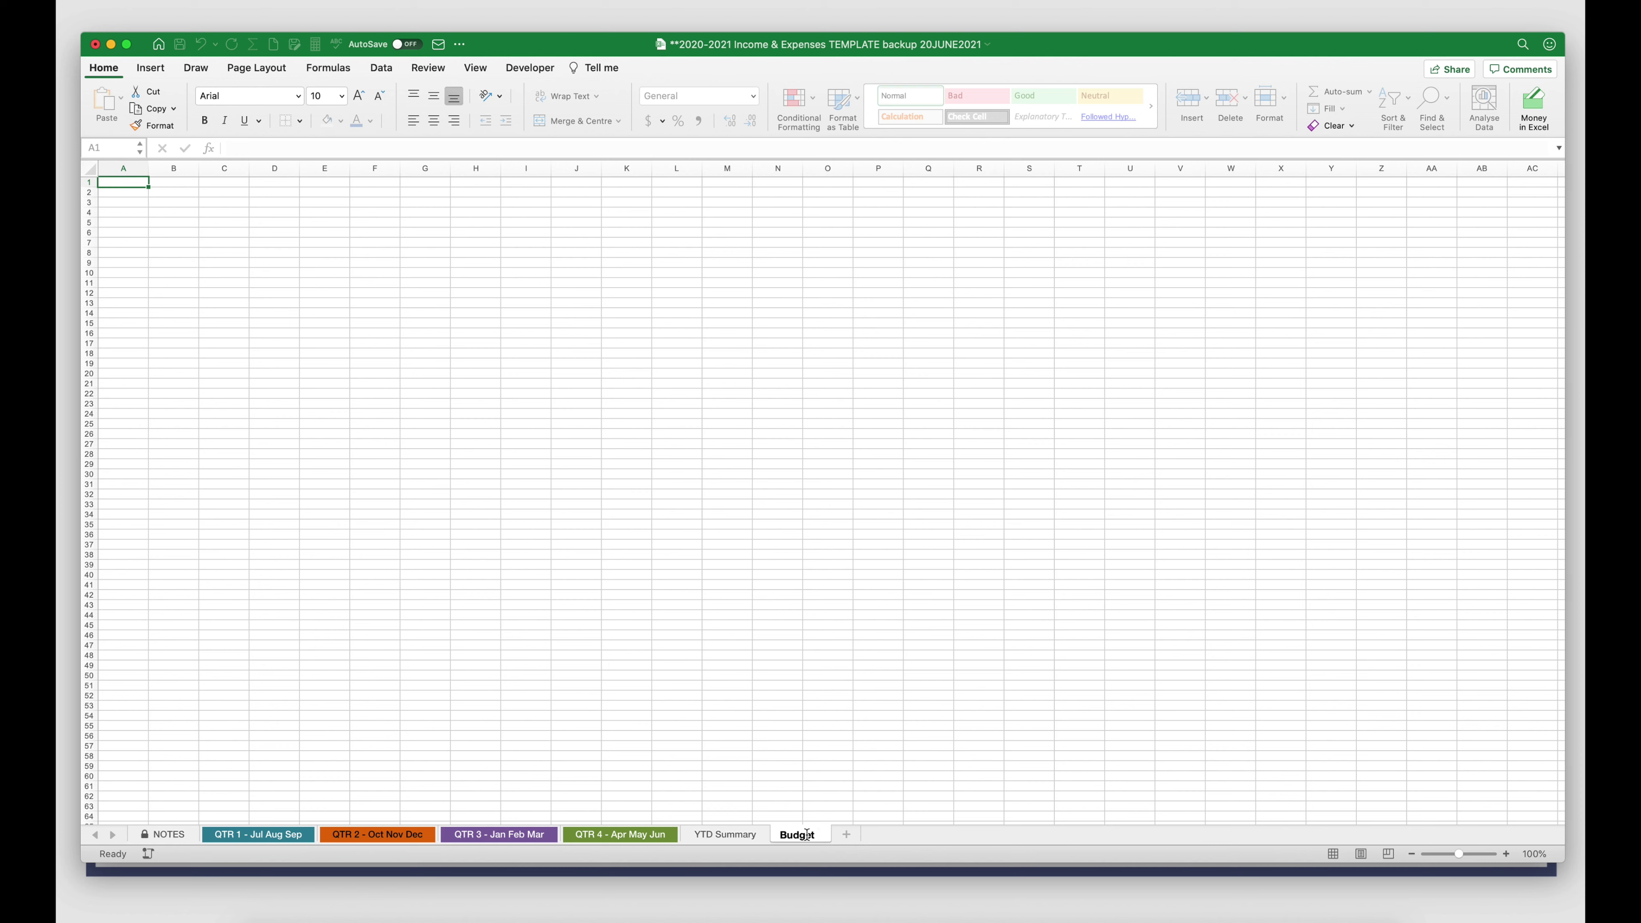
text( & Forecasting)
key(Return)
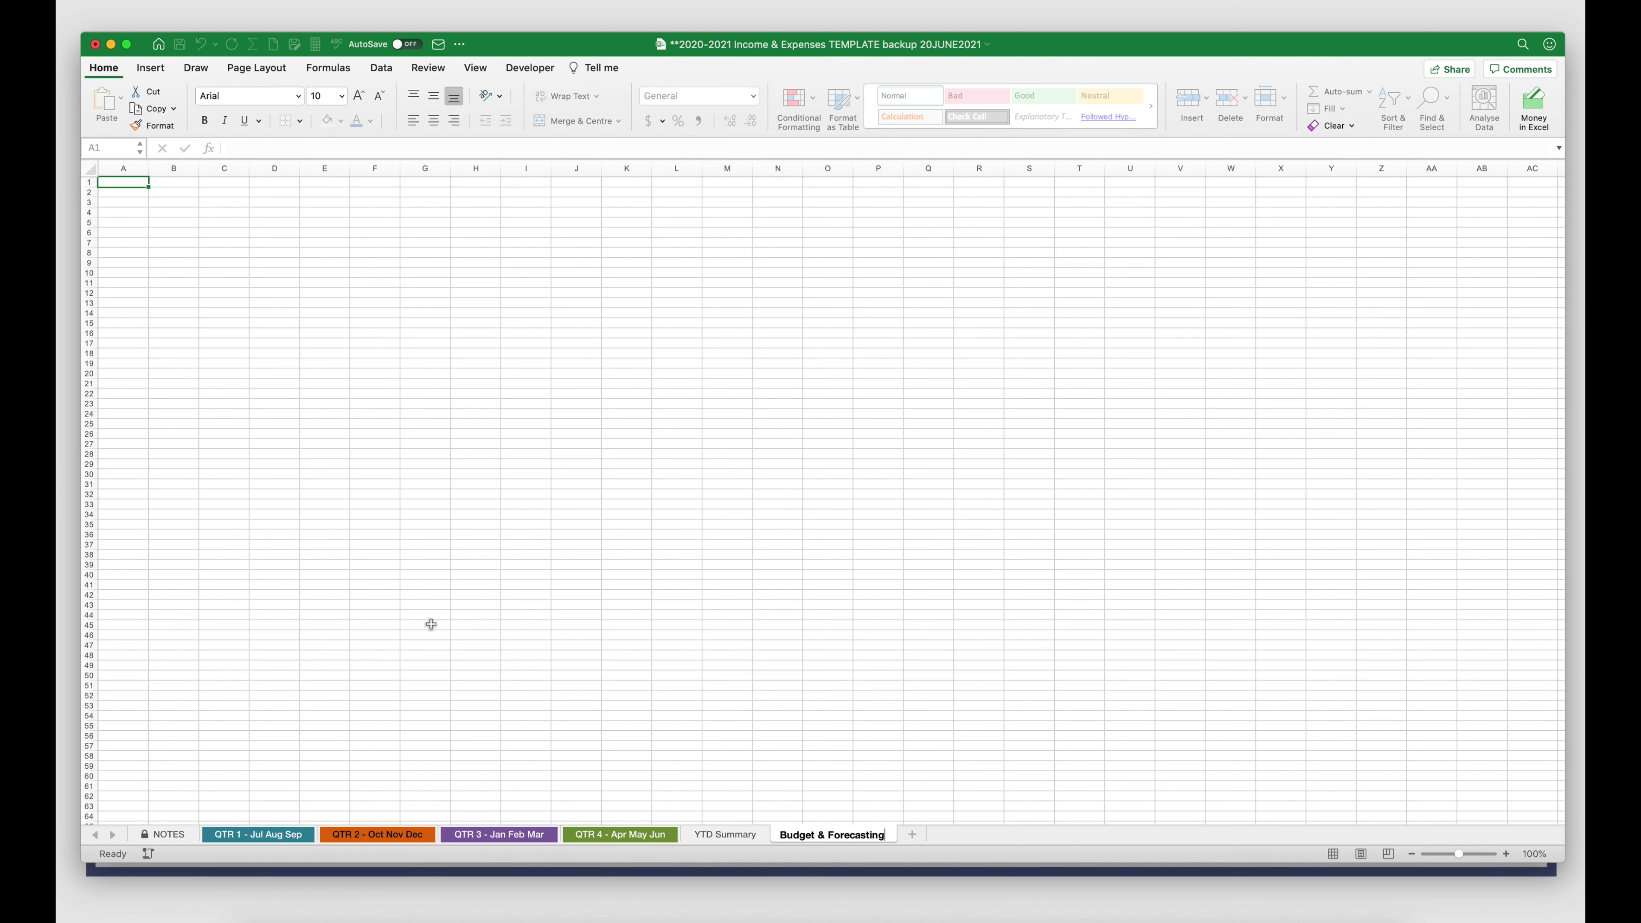
click(726, 832)
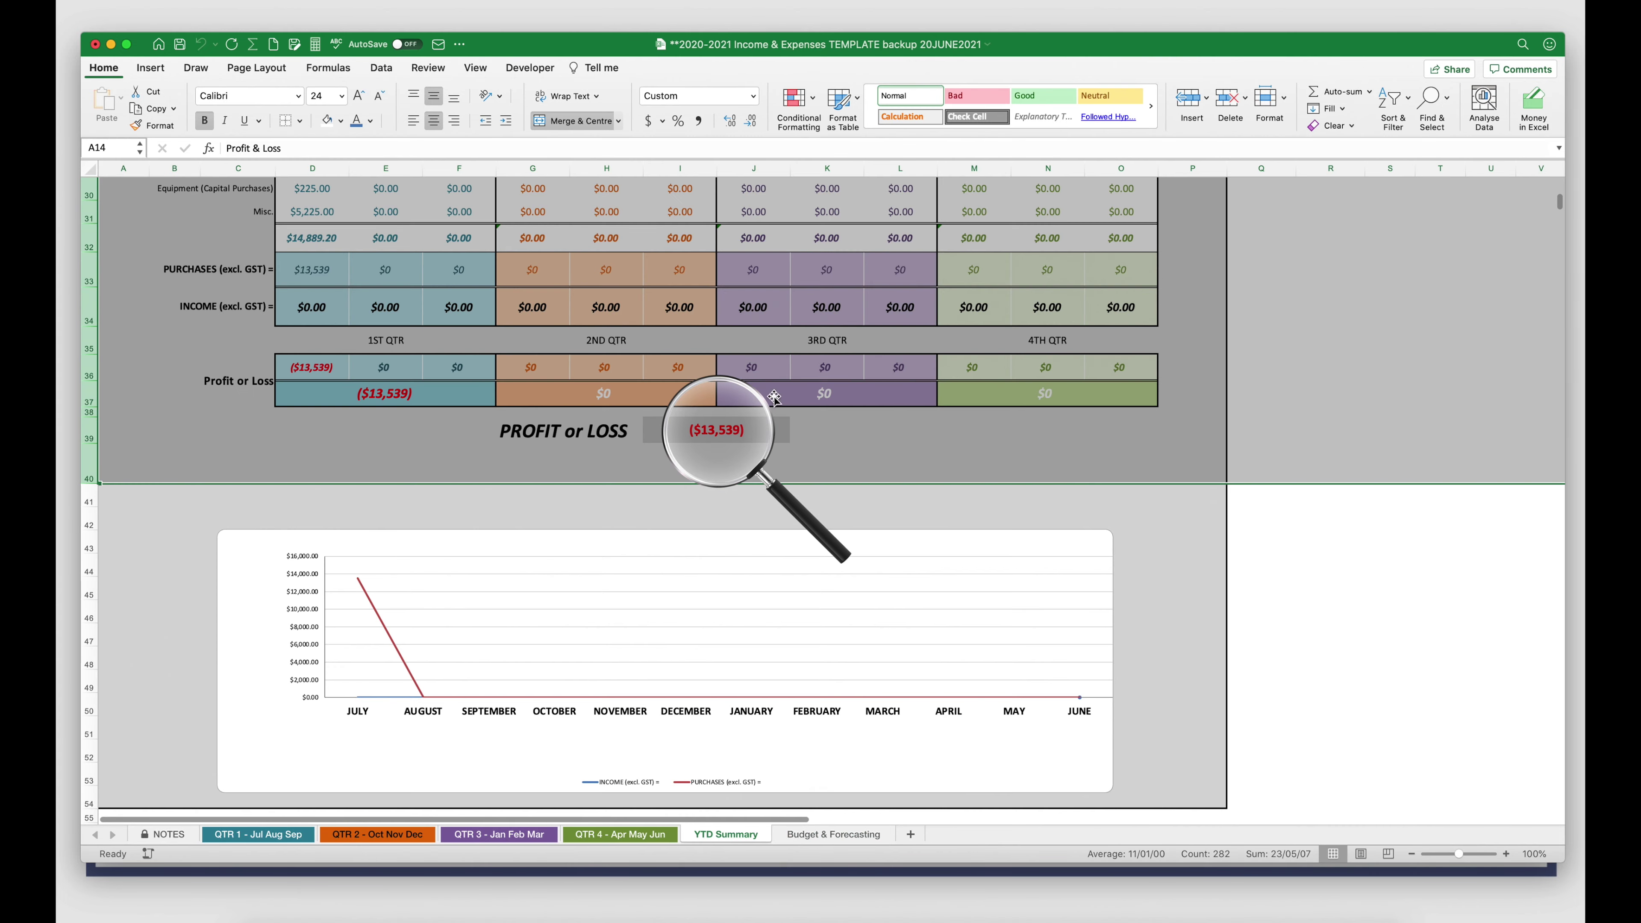
scroll(775, 401, up, 3)
scroll(774, 397, up, 8)
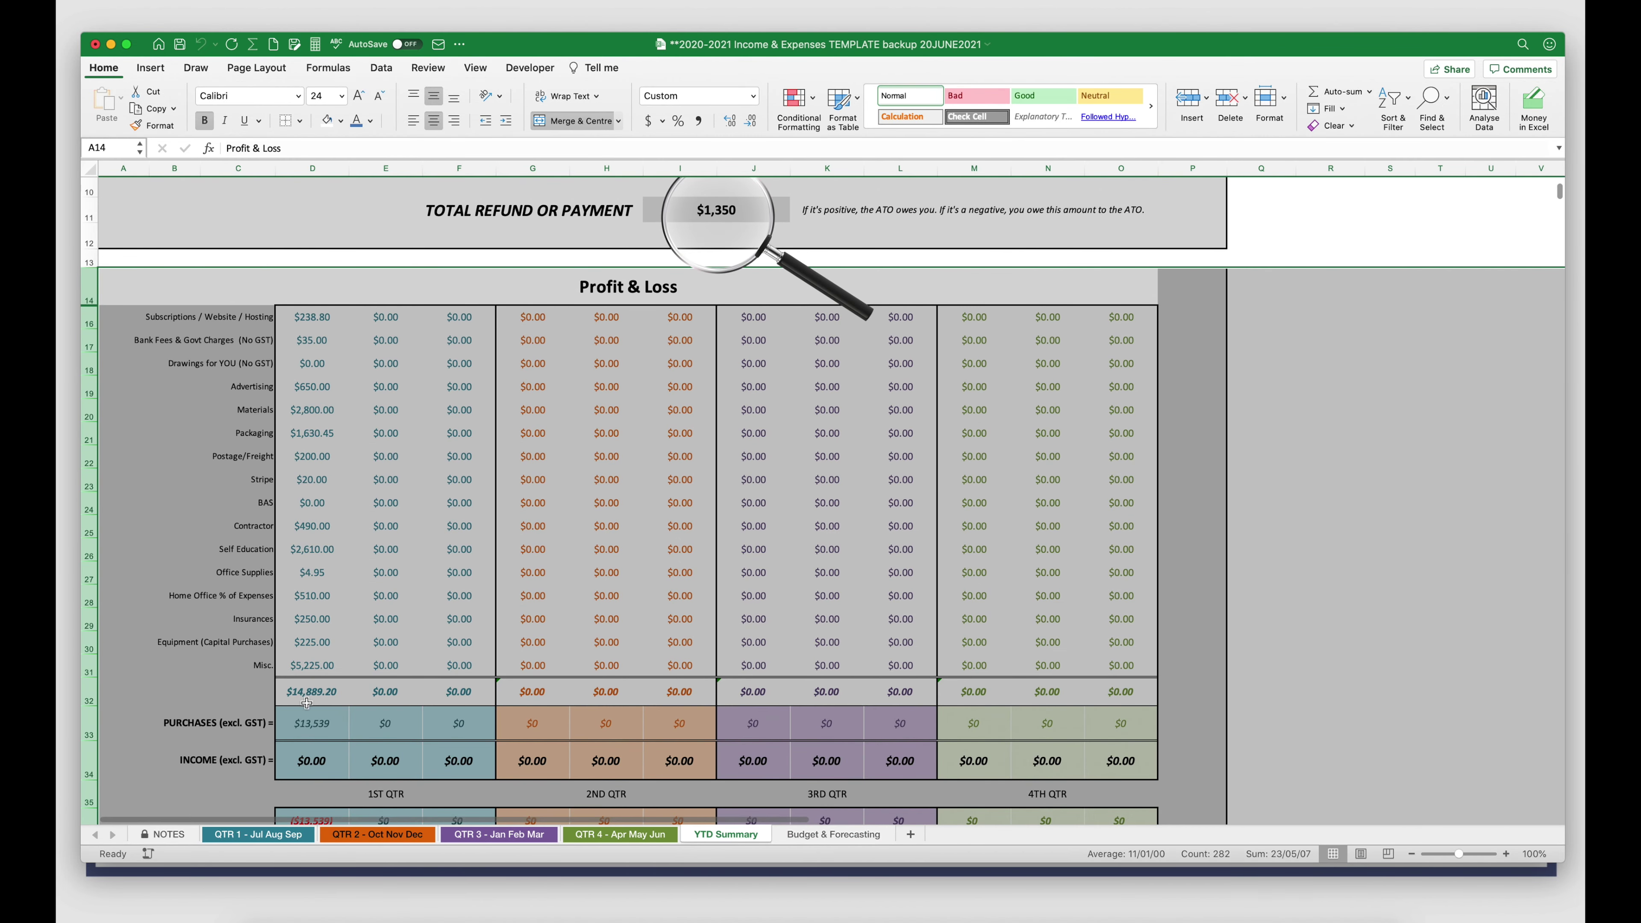
click(655, 685)
drag(89, 690, 91, 752)
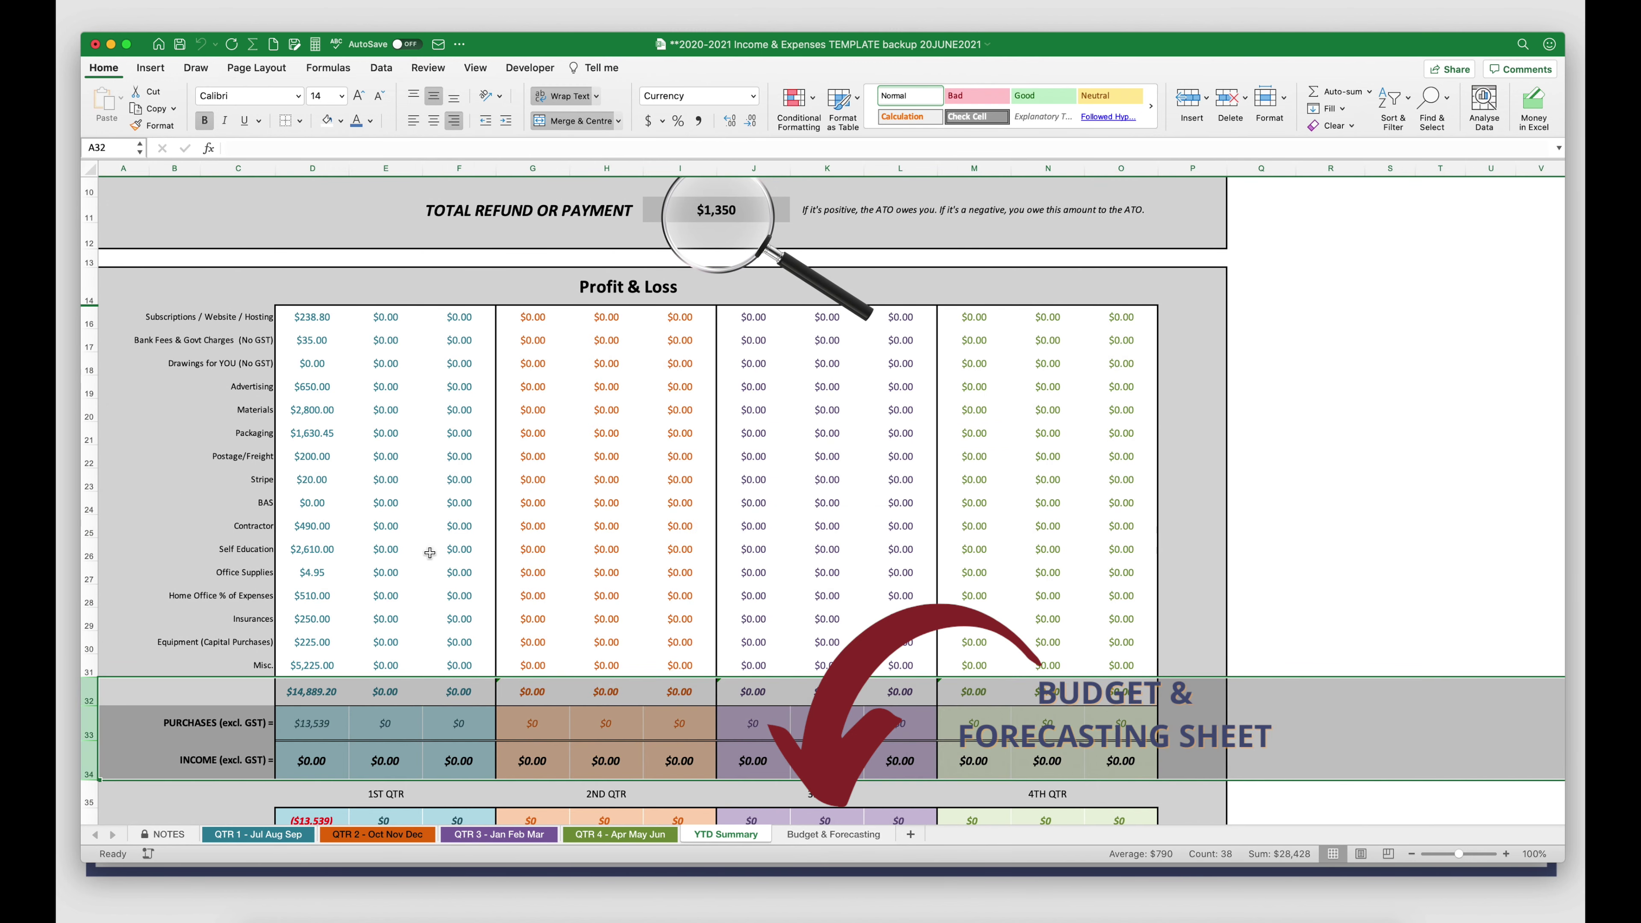
scroll(833, 382, up, 3)
click(321, 442)
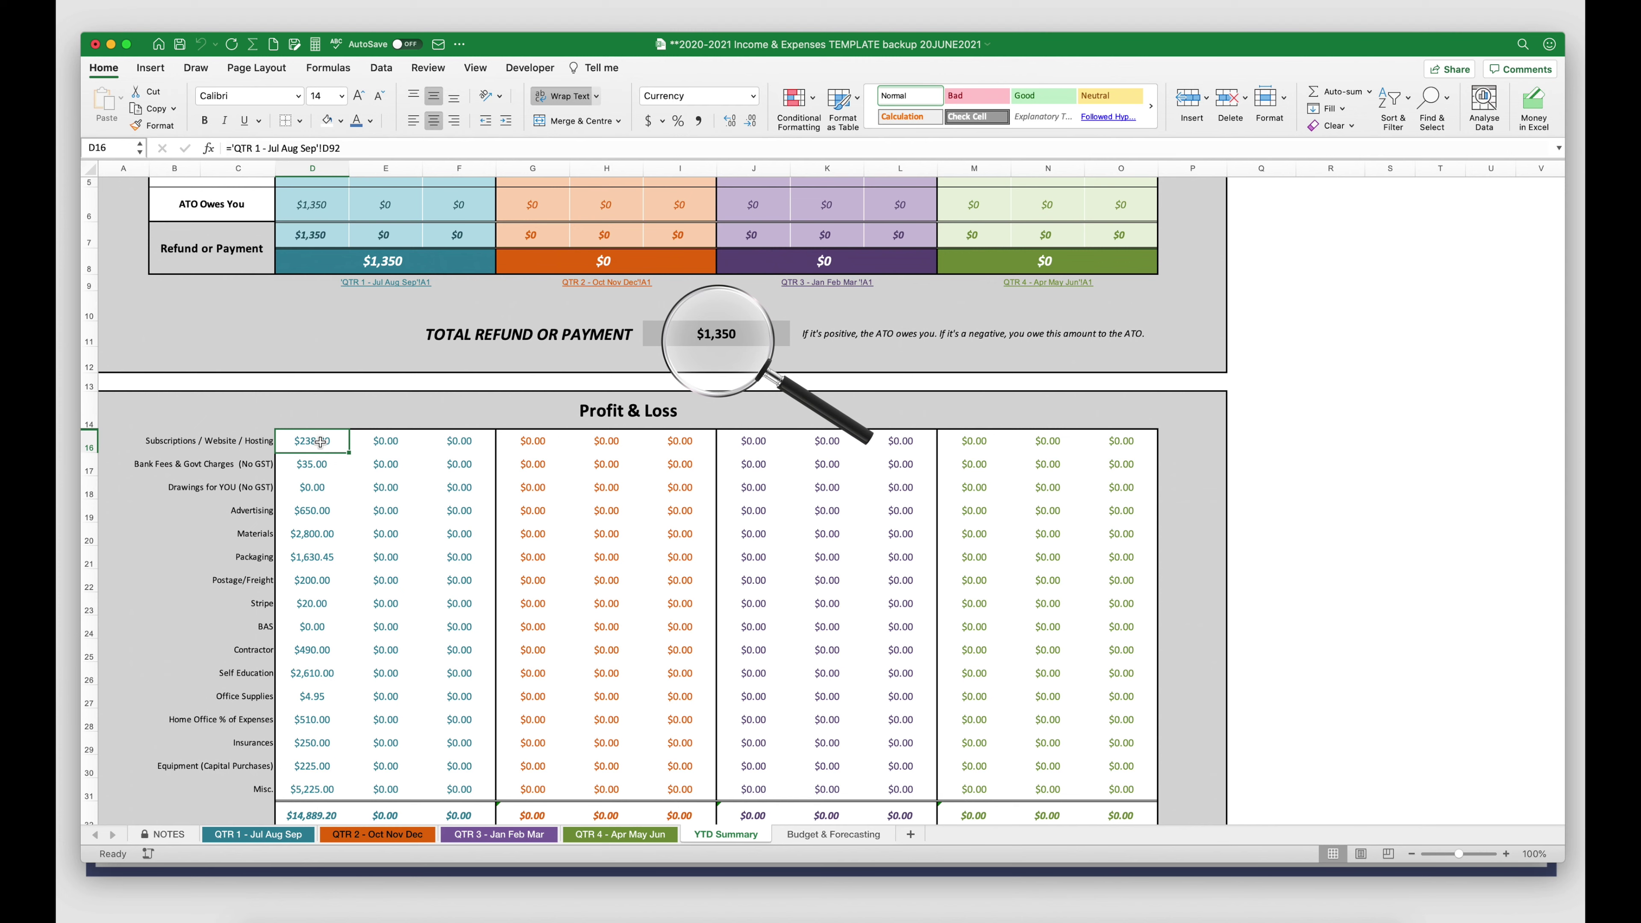
click(201, 441)
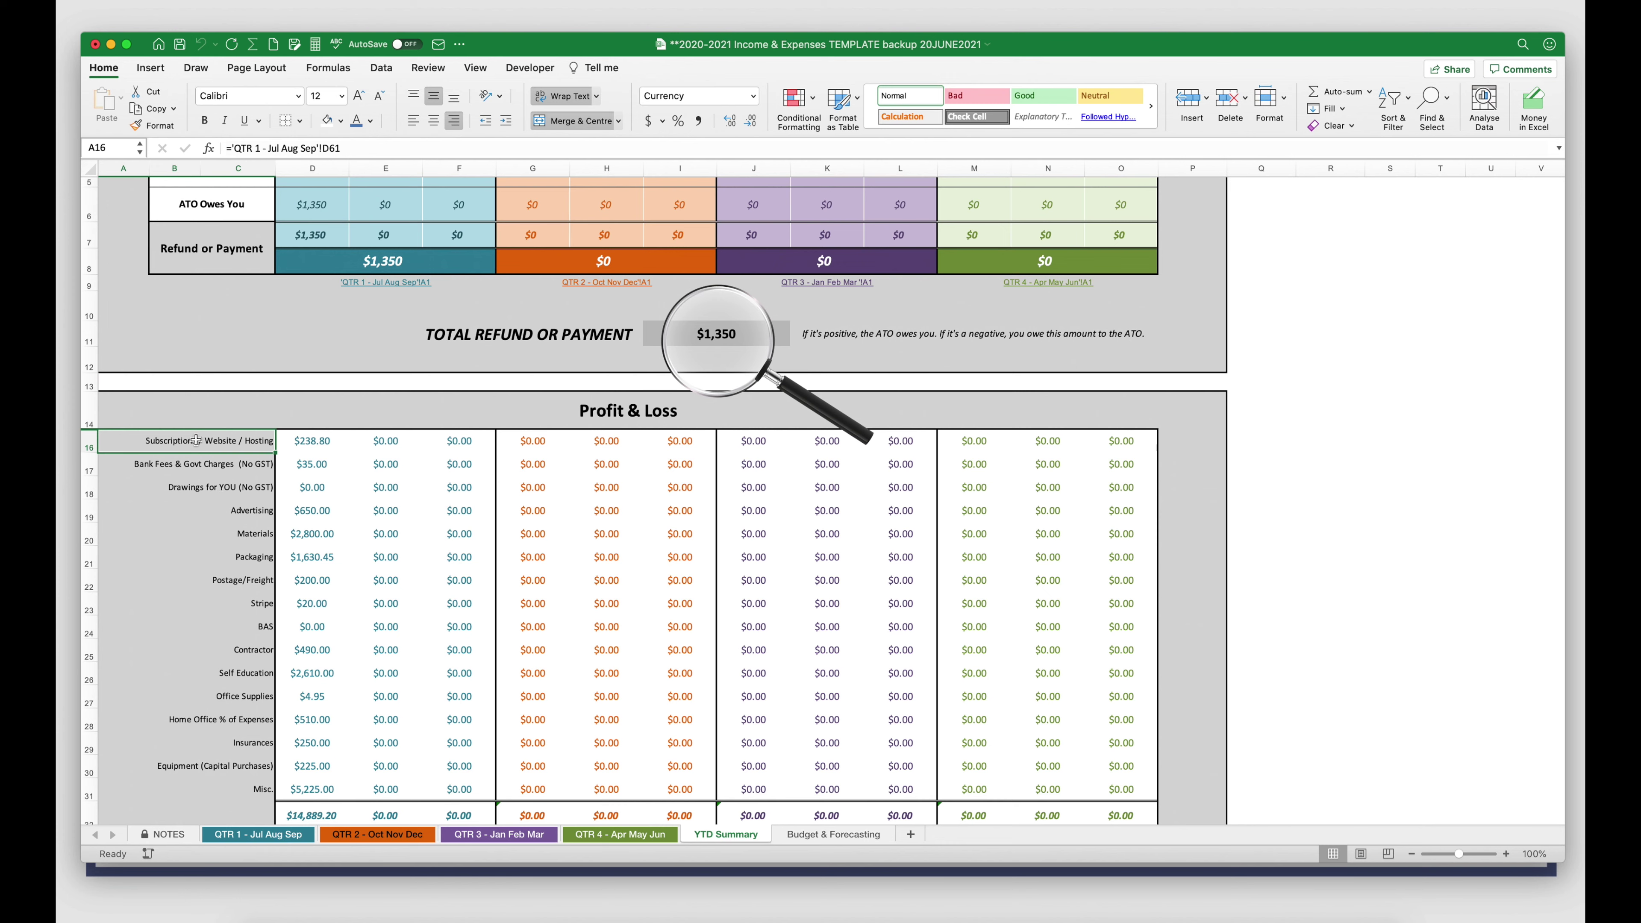
click(189, 463)
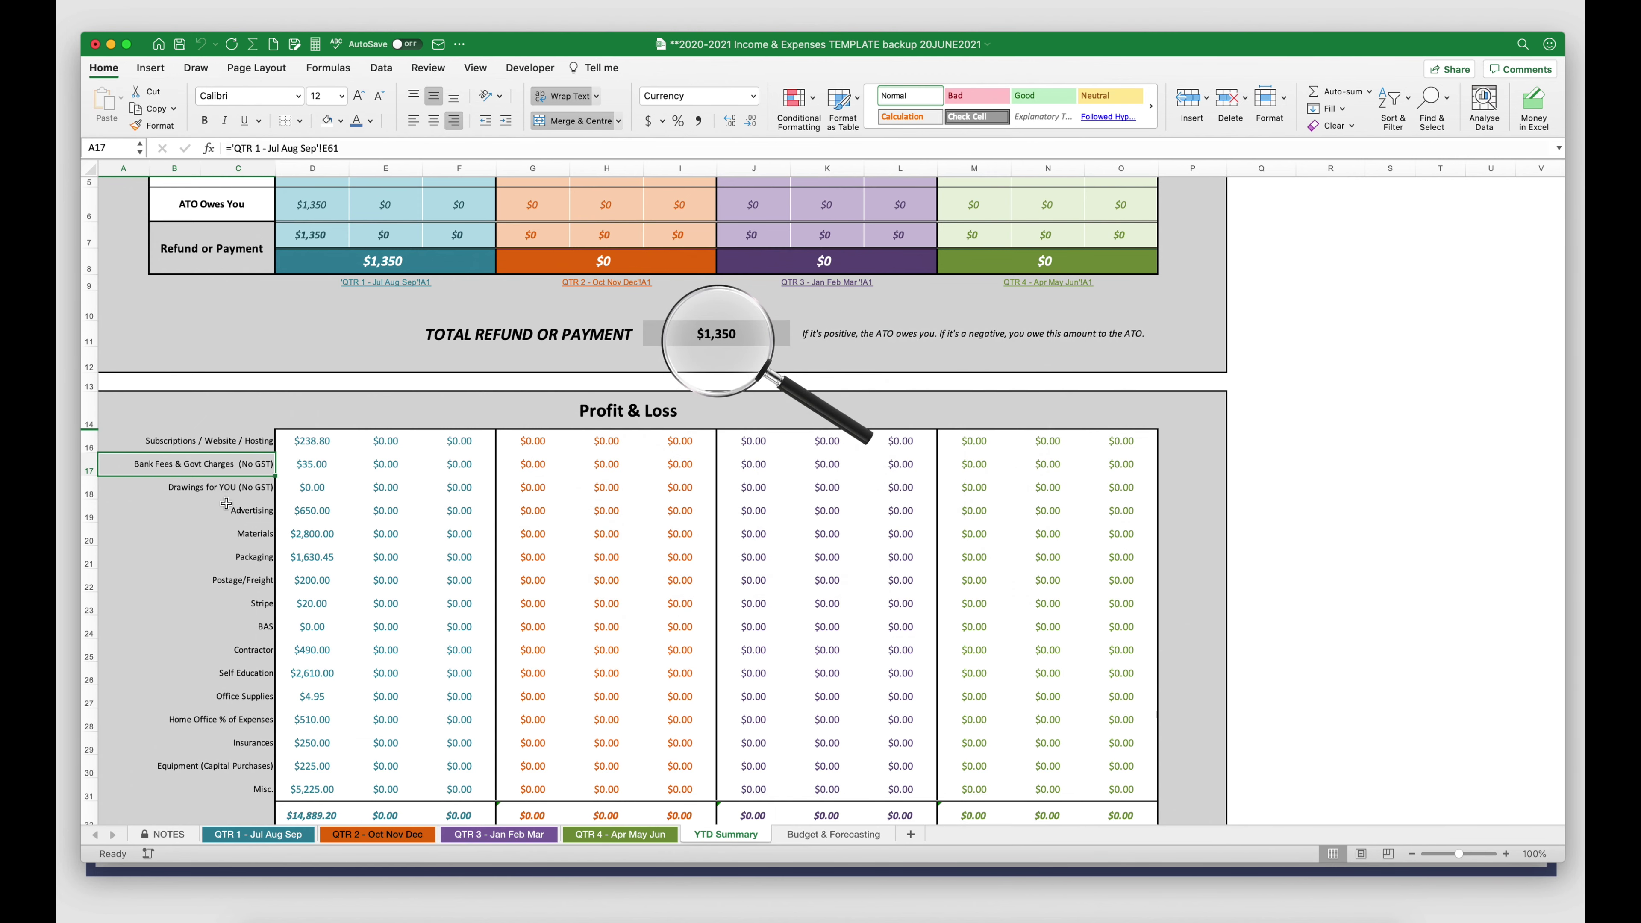
click(251, 508)
click(254, 531)
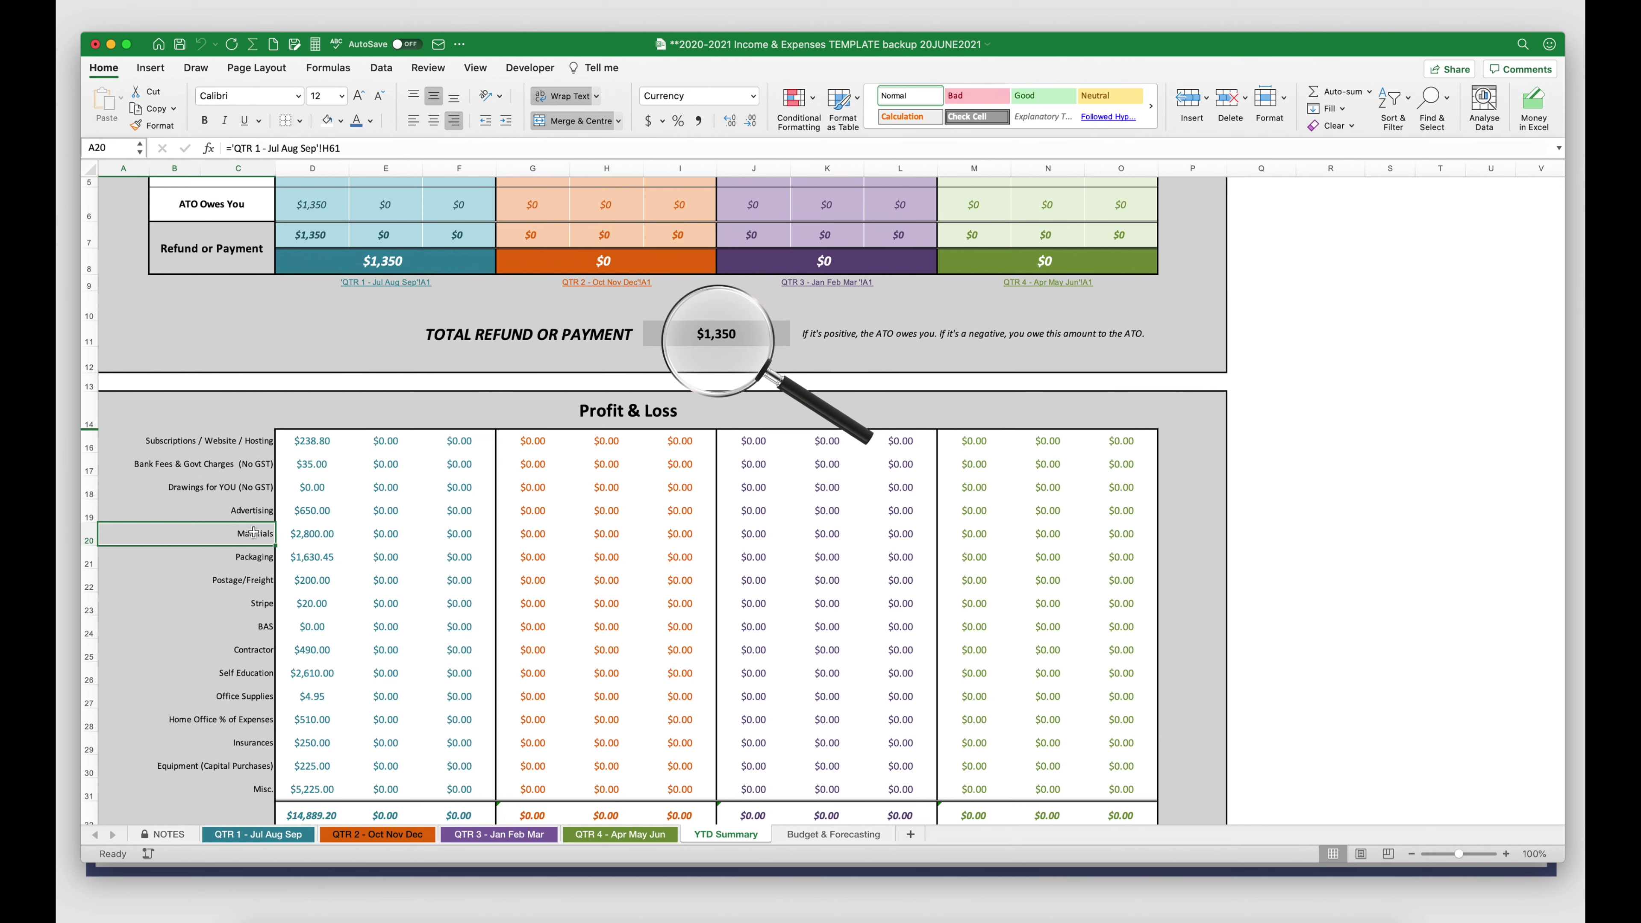
click(234, 650)
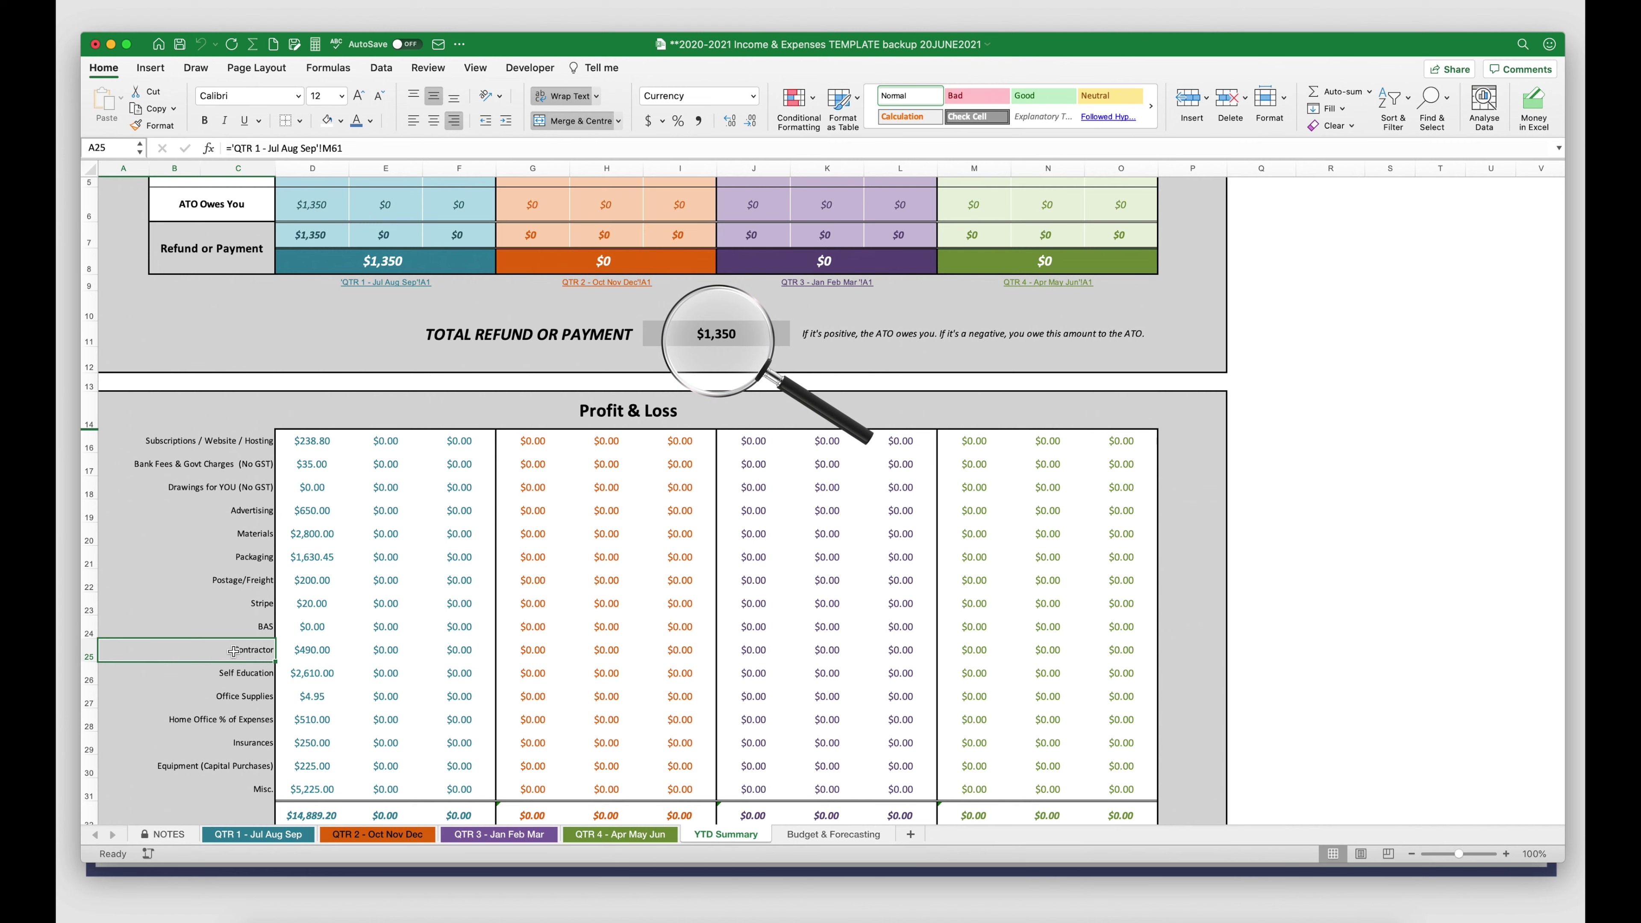
scroll(649, 618, down, 3)
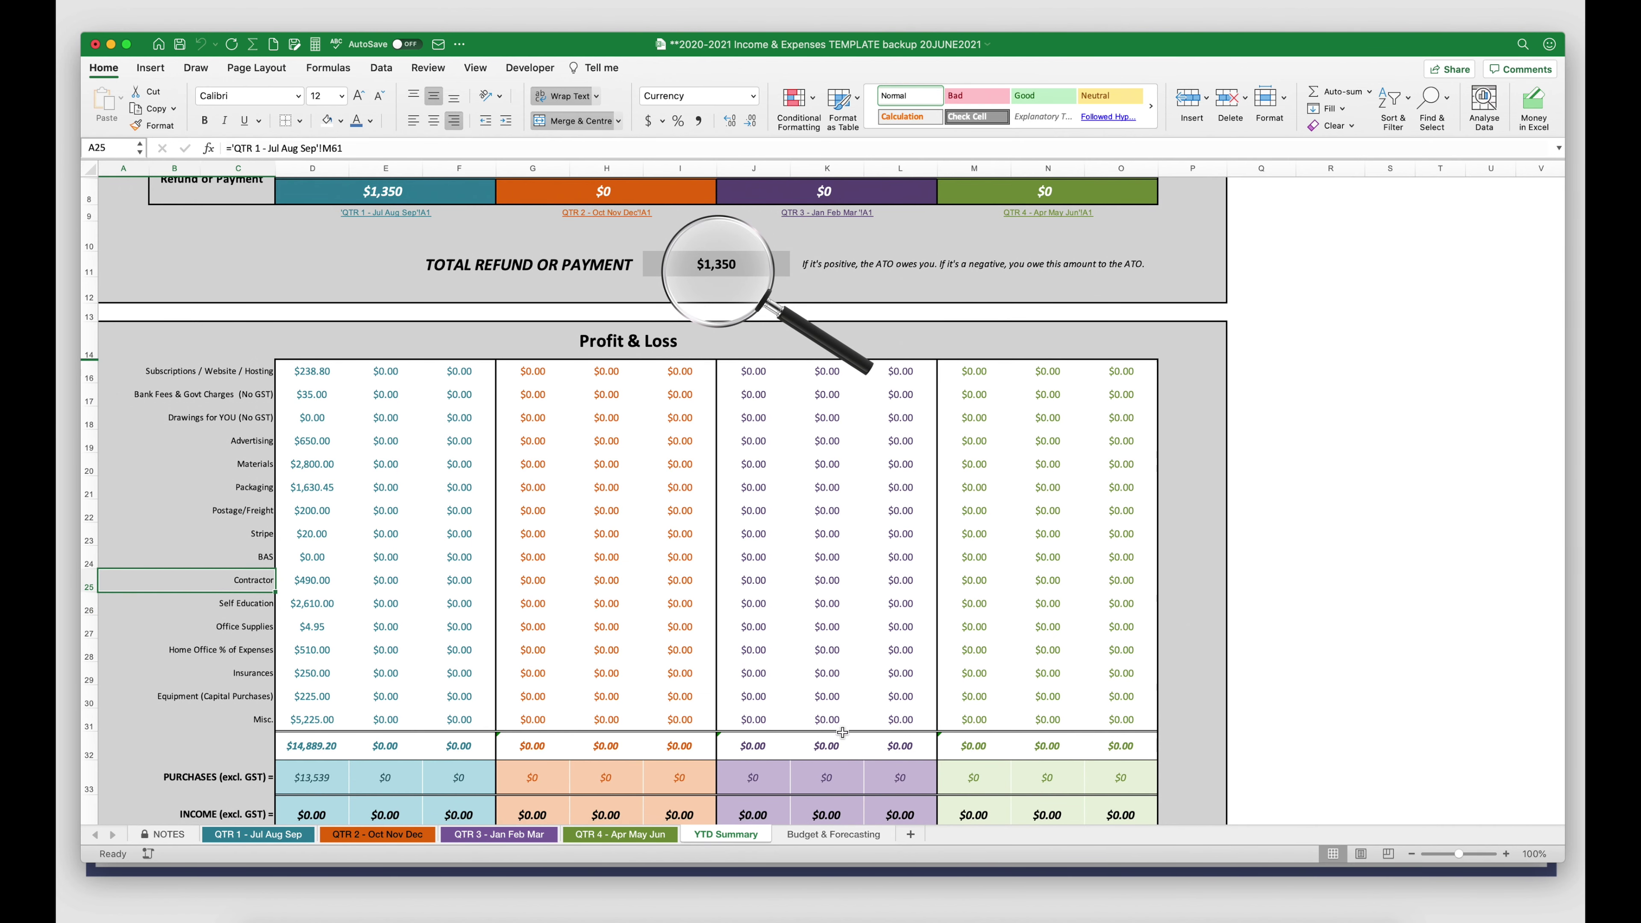
scroll(478, 498, down, 1)
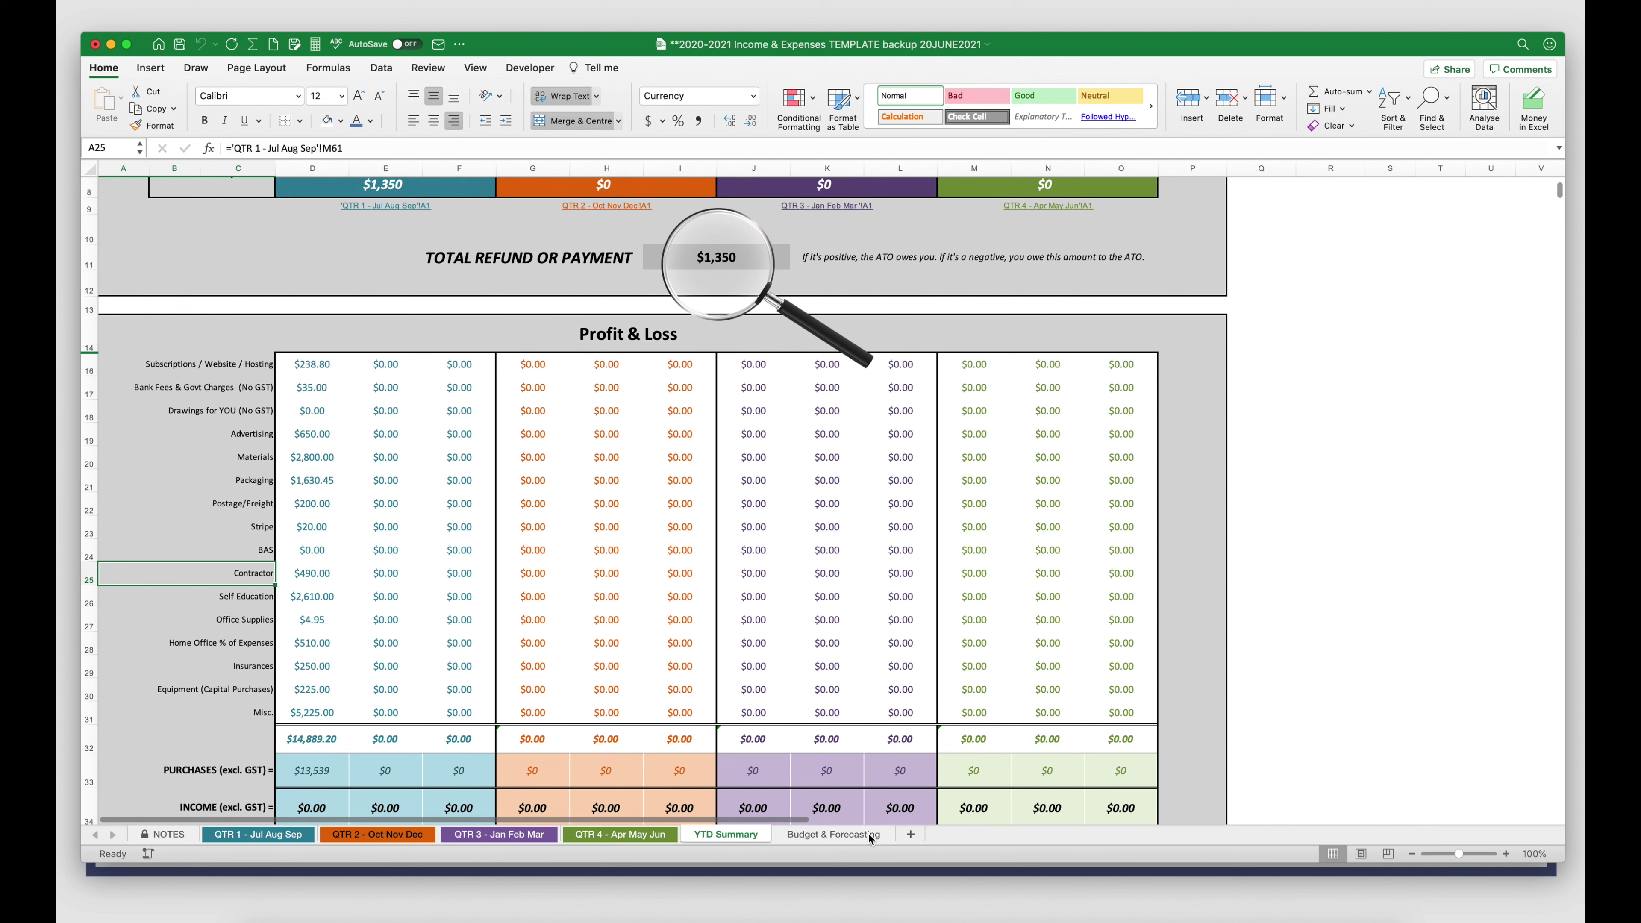